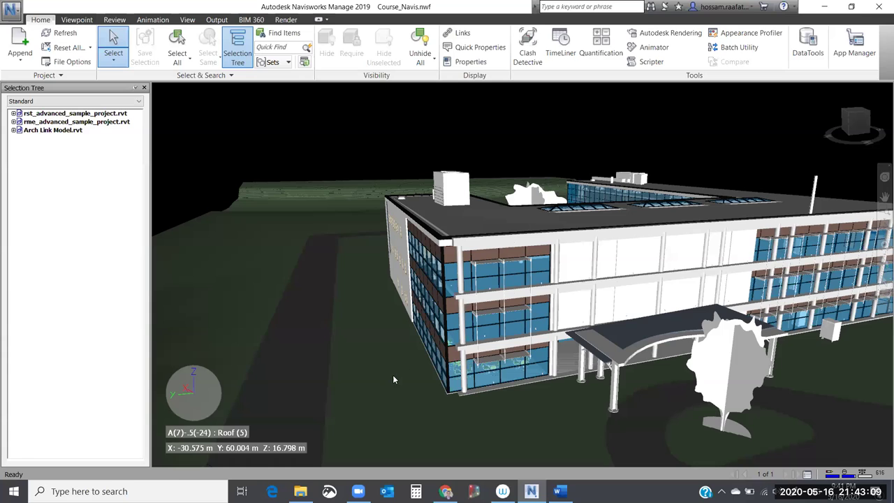
# Examine the building exterior and courtyard, ending with a close view of the electrical fixture floating over the walkway beside the glazed facade
pyautogui.moveTo(354, 376)
pyautogui.keyDown('shift'); pyautogui.mouseDown(button='middle')
pyautogui.moveTo(435, 368)
pyautogui.moveTo(366, 345)
pyautogui.moveTo(380, 315)
pyautogui.mouseUp(button='middle'); pyautogui.keyUp('shift')
pyautogui.keyDown('shift'); pyautogui.moveTo(463, 322); pyautogui.dragTo(475, 277, button='middle'); pyautogui.keyUp('shift')
pyautogui.moveTo(398, 280); pyautogui.dragTo(713, 326, button='middle')
pyautogui.scroll(2, 475, 321)
pyautogui.scroll(-5, 577, 316)
pyautogui.scroll(3, 626, 275)
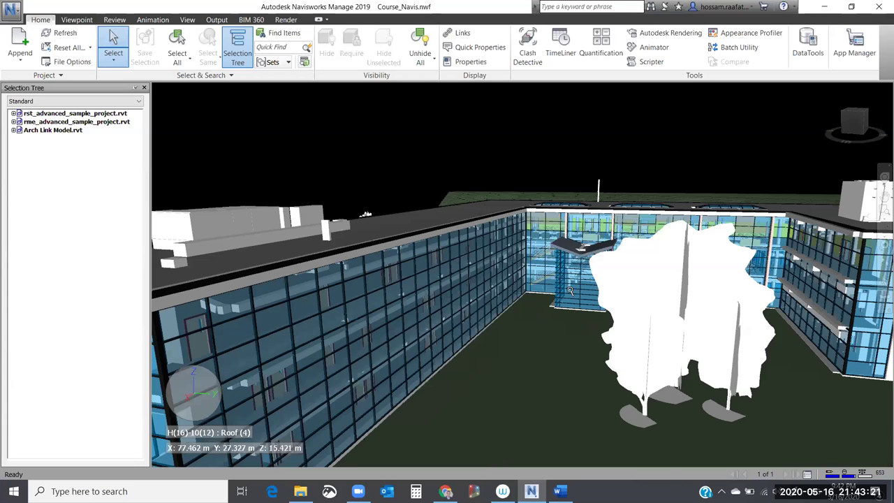
pyautogui.scroll(3, 699, 308)
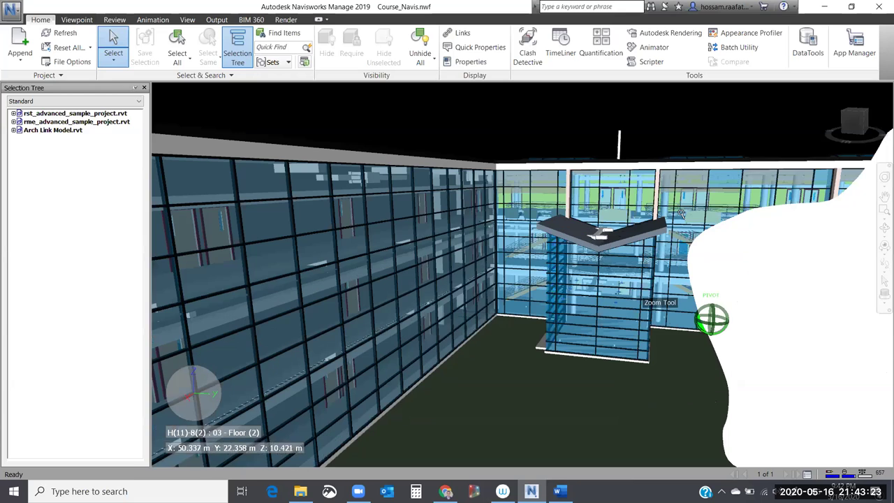
pyautogui.scroll(3, 533, 266)
pyautogui.scroll(-5, 591, 266)
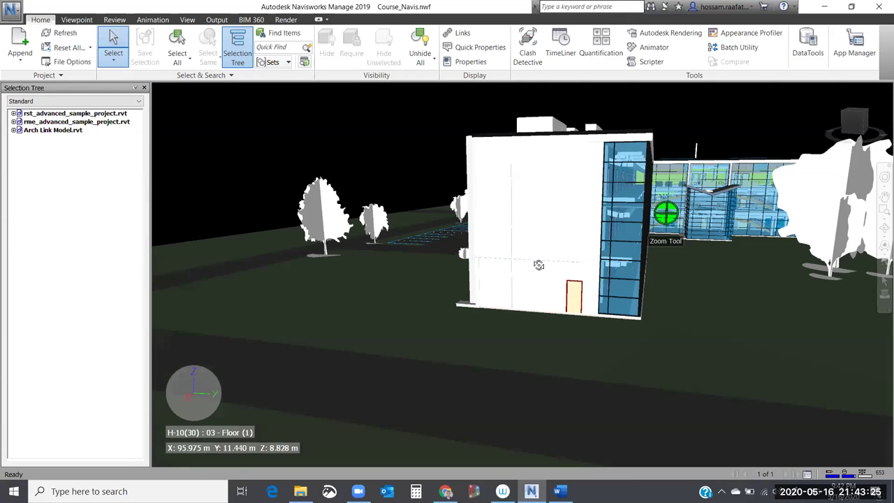
pyautogui.scroll(3, 631, 271)
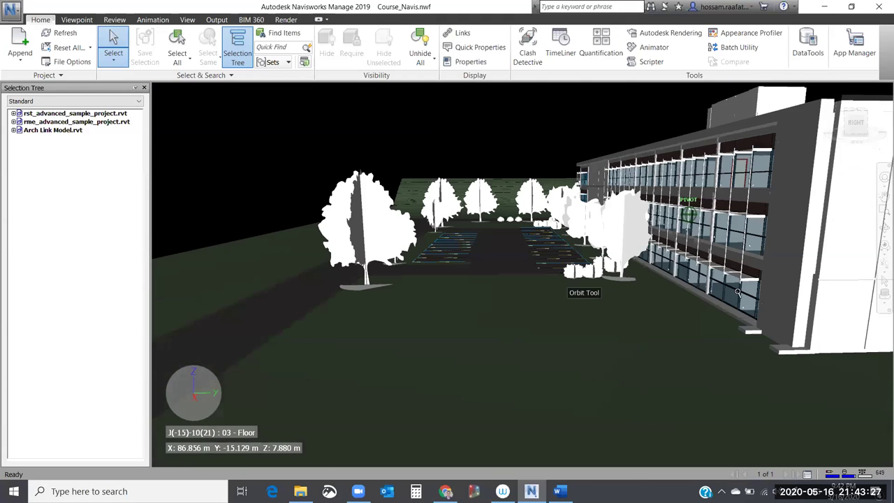
pyautogui.scroll(2, 615, 276)
pyautogui.moveTo(591, 283); pyautogui.dragTo(494, 222, button='middle')
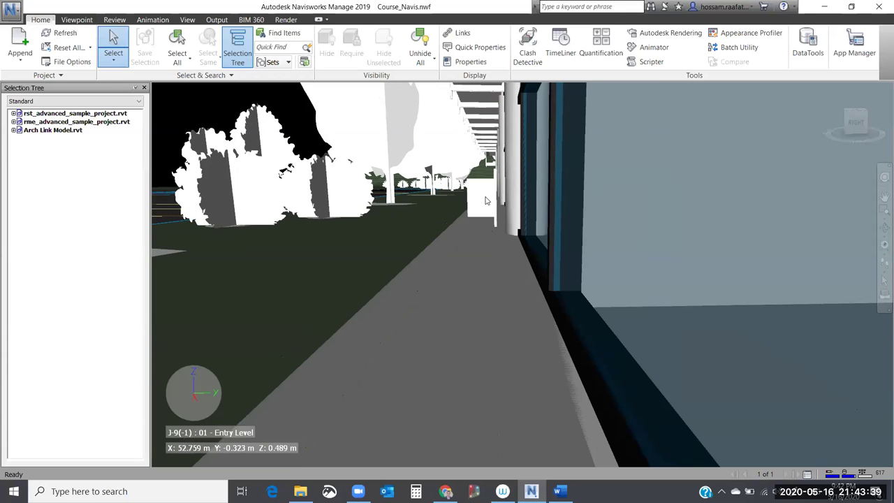
pyautogui.moveTo(515, 222); pyautogui.dragTo(559, 251, button='middle')
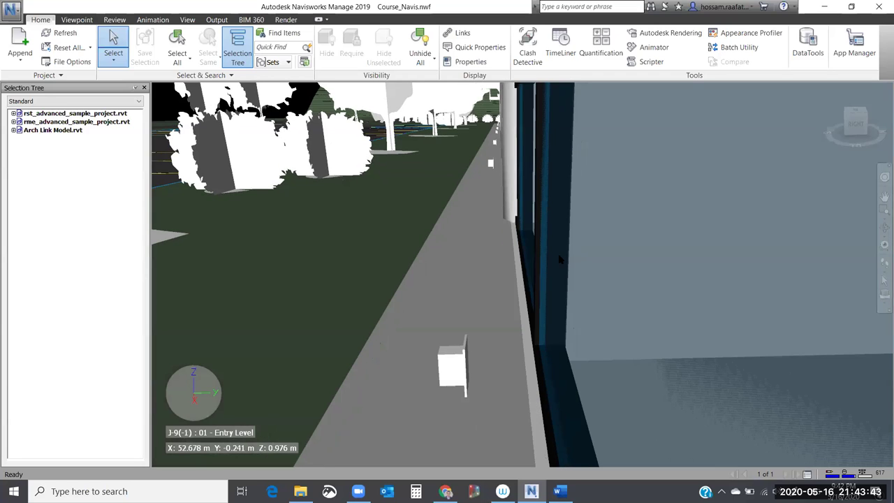
# Draw an orange redline cloud around the nearest electrical fixture on the walkway
pyautogui.click(112, 19)
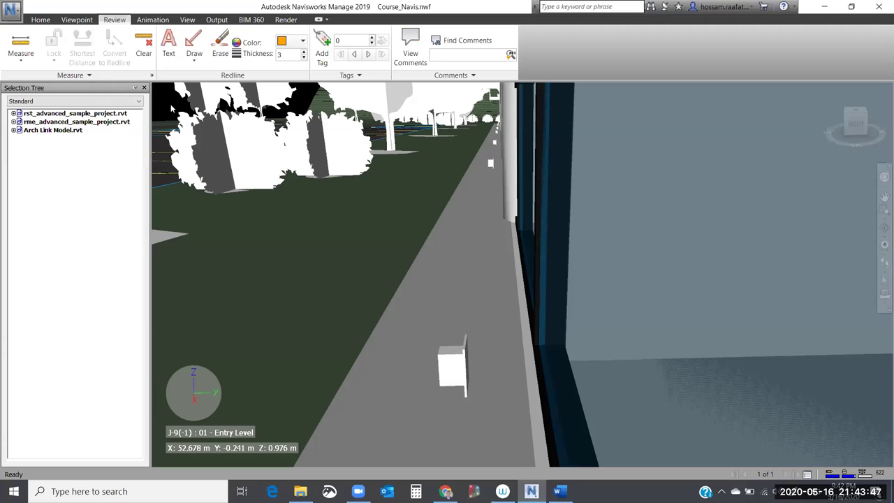
pyautogui.click(194, 60)
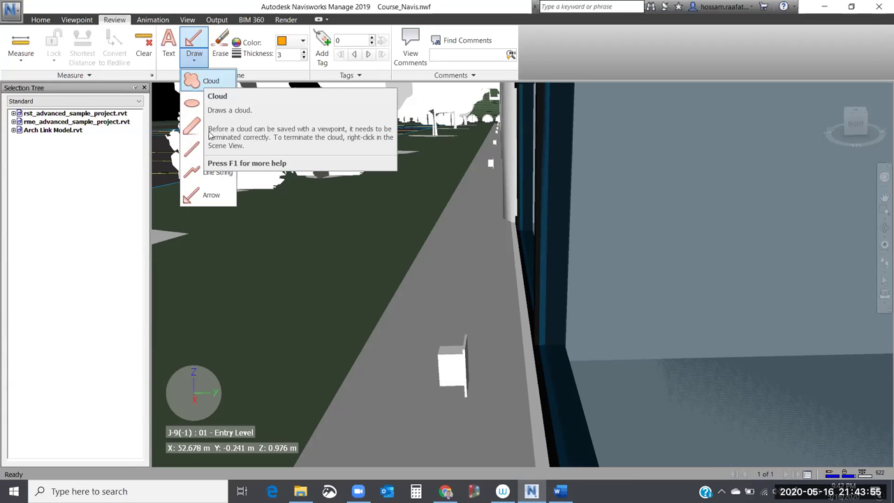
pyautogui.click(209, 81)
pyautogui.click(440, 273)
pyautogui.click(472, 296)
pyautogui.click(503, 360)
pyautogui.click(487, 422)
pyautogui.click(428, 439)
pyautogui.click(391, 361)
pyautogui.click(422, 308)
pyautogui.click(440, 274)
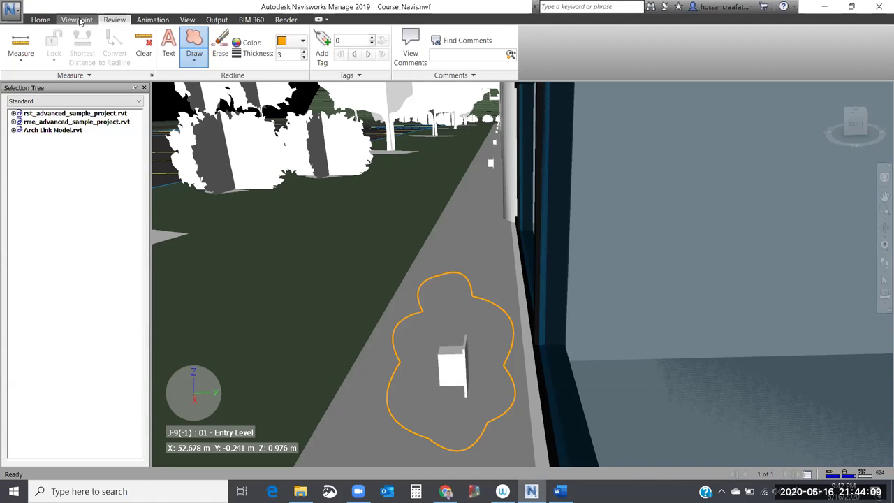
# Show the saved viewpoints list and delete the viewpoint View together with its misaligned cloud
pyautogui.click(77, 20)
pyautogui.click(154, 82)
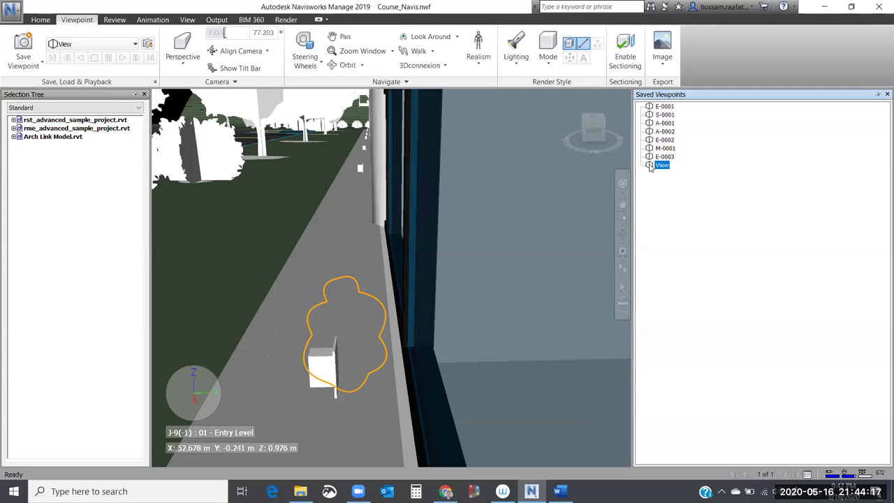
pyautogui.press('Delete')
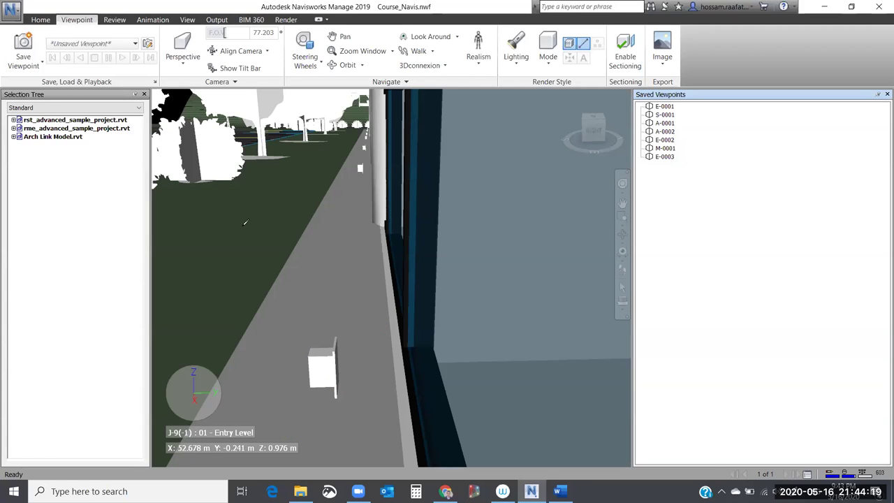
# Draw a new closed redline cloud around the nearest electrical fixture on the walkway
pyautogui.moveTo(318, 307); pyautogui.dragTo(354, 322)
pyautogui.moveTo(353, 405)
pyautogui.mouseDown()
pyautogui.moveTo(352, 414)
pyautogui.moveTo(280, 359)
pyautogui.moveTo(294, 308)
pyautogui.moveTo(316, 330)
pyautogui.mouseUp()
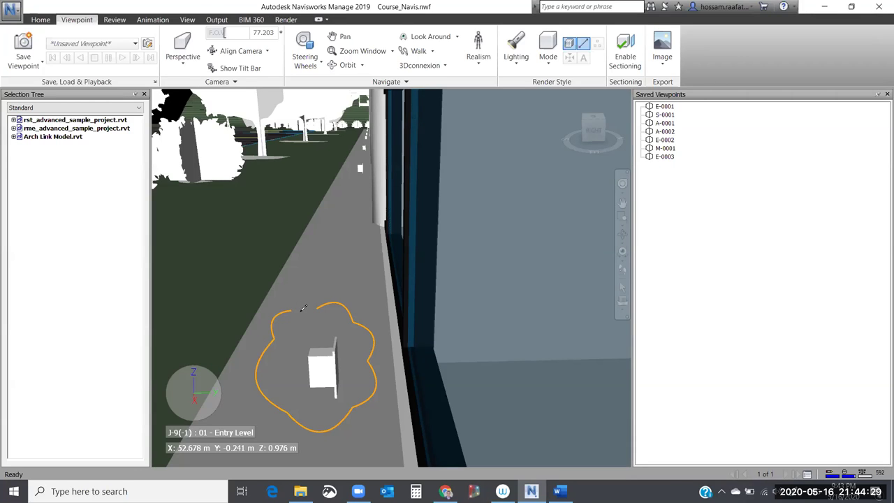
pyautogui.rightClick(304, 308)
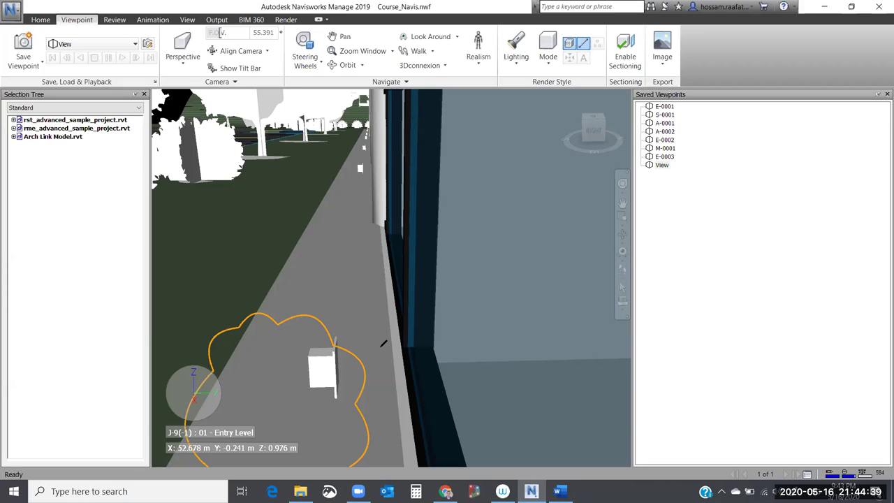
# Move away from the fixture and recall the saved viewpoint View to check its redline cloud
pyautogui.scroll(5, 374, 259)
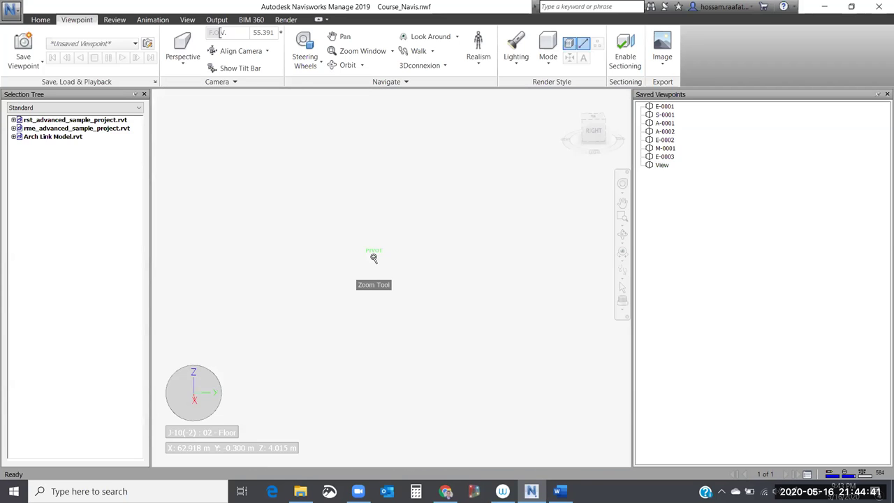
pyautogui.scroll(-5, 374, 258)
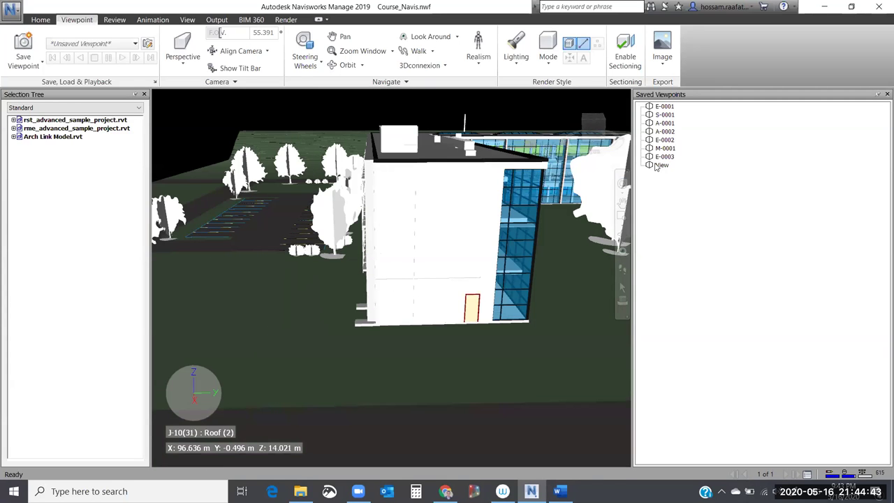
pyautogui.click(660, 165)
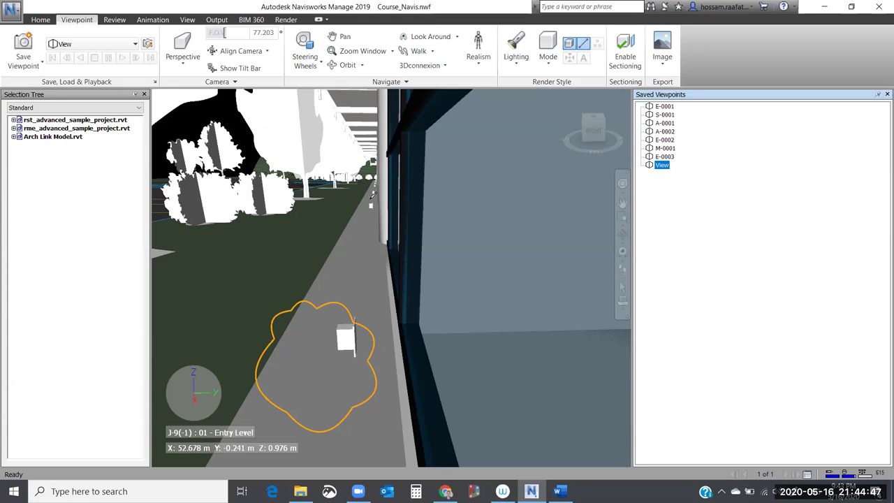
# Add redline clouds around the two distant fixtures along the walkway and check them by recalling the viewpoint View
pyautogui.click(371, 197)
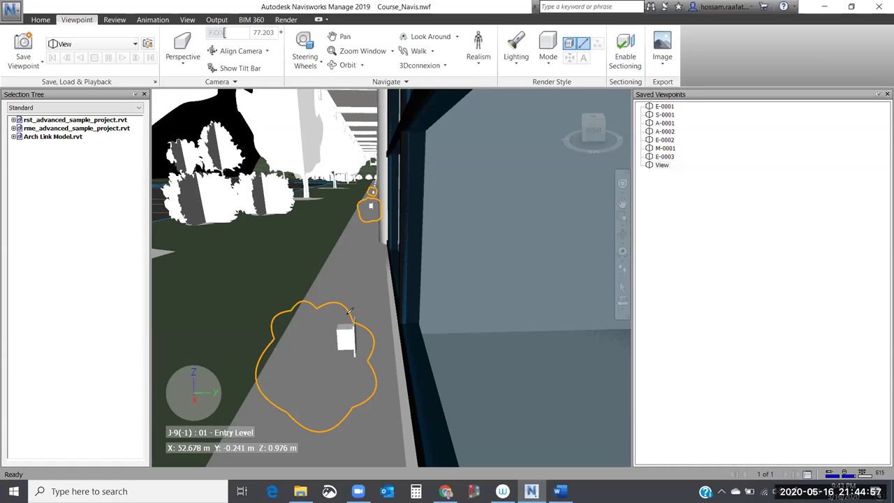
pyautogui.scroll(5, 233, 328)
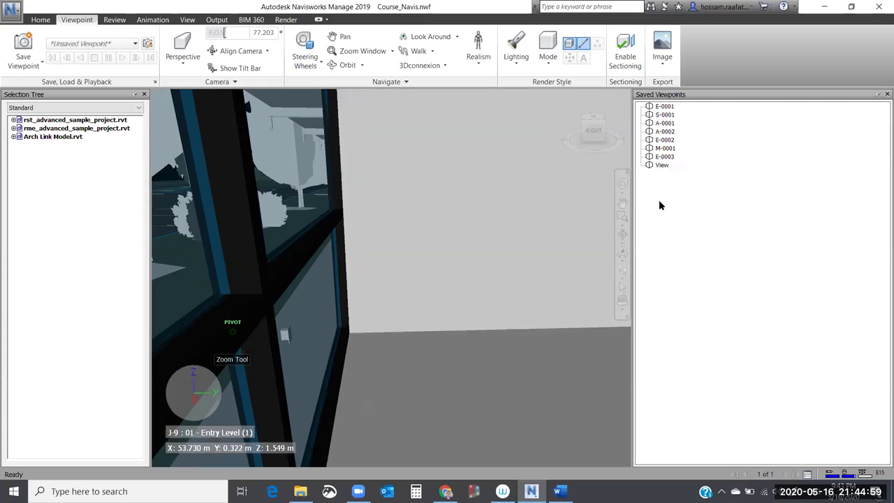
pyautogui.click(661, 166)
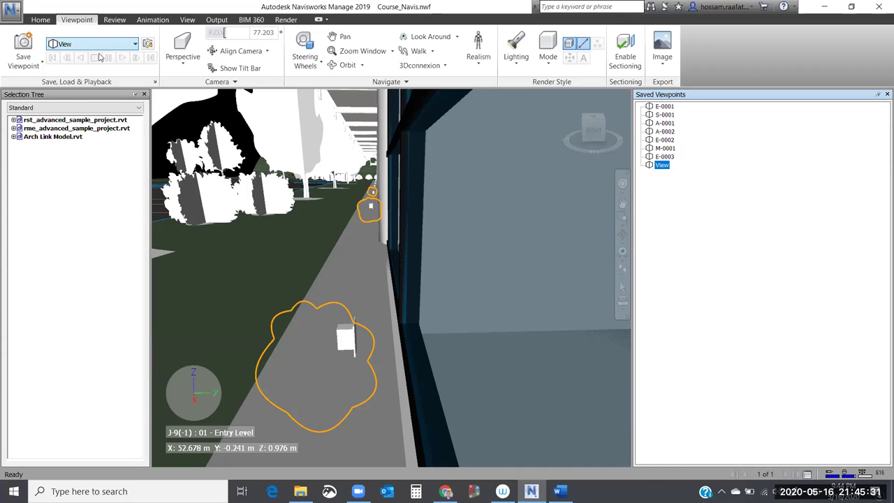
# Add a tag that points to the large cloud around the nearest fixture, placing its marker over the glass facade
pyautogui.click(115, 20)
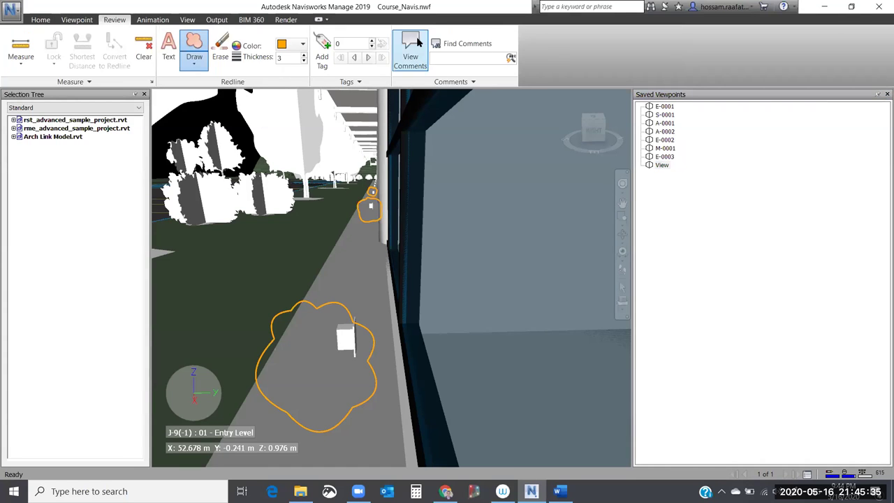
pyautogui.click(410, 59)
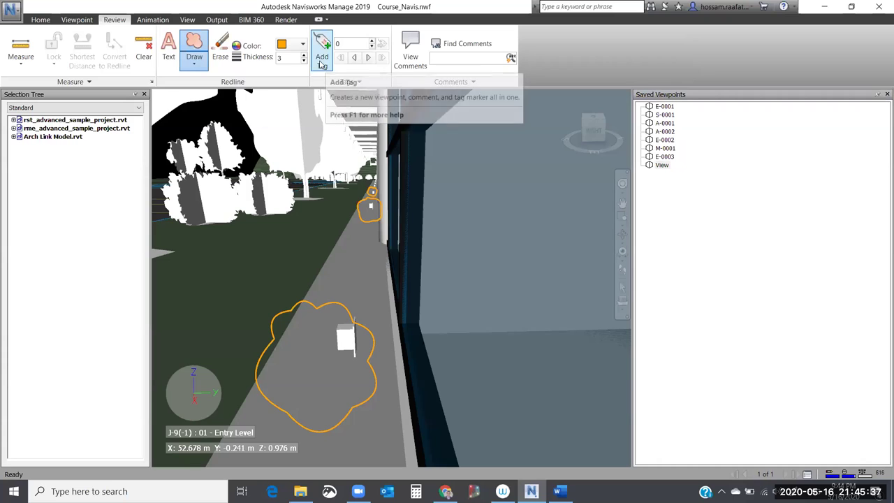
pyautogui.rightClick(654, 166)
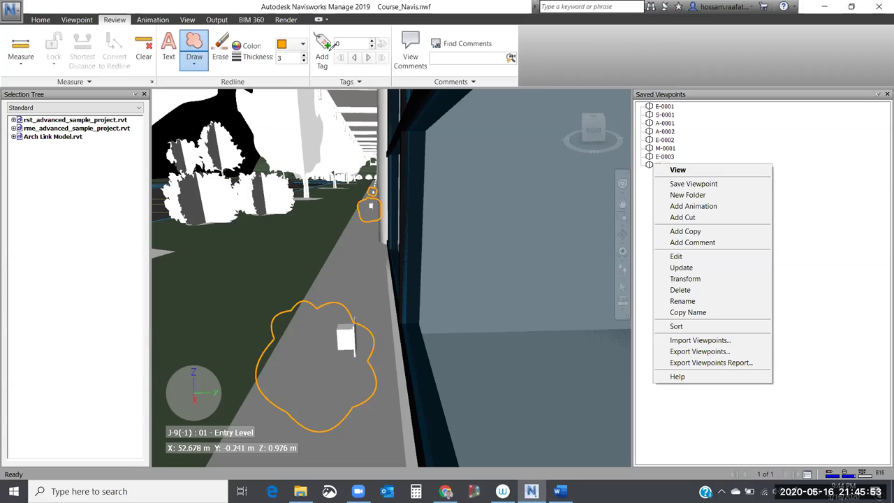
pyautogui.click(451, 30)
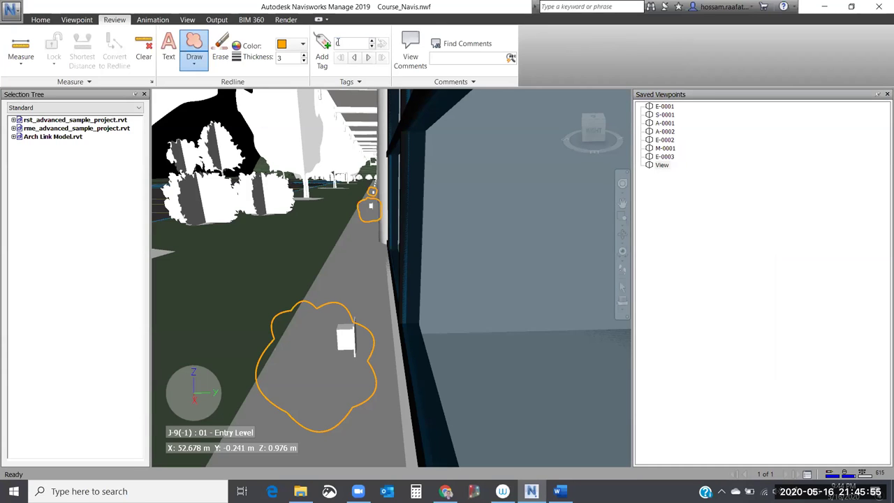
pyautogui.click(322, 49)
pyautogui.click(329, 313)
pyautogui.click(460, 227)
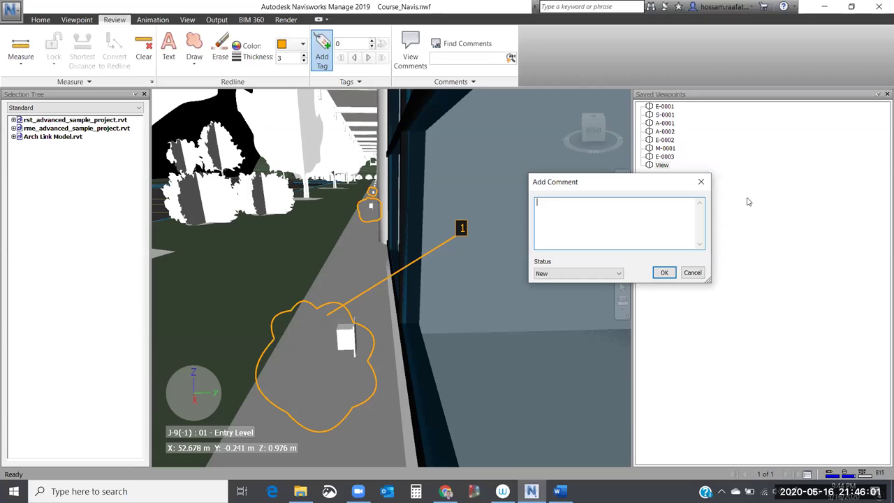
# Enter the tag comment "kindly review the electrical fixture location, unhosted element" with status New
pyautogui.write('kindly review the electrical fixtu')
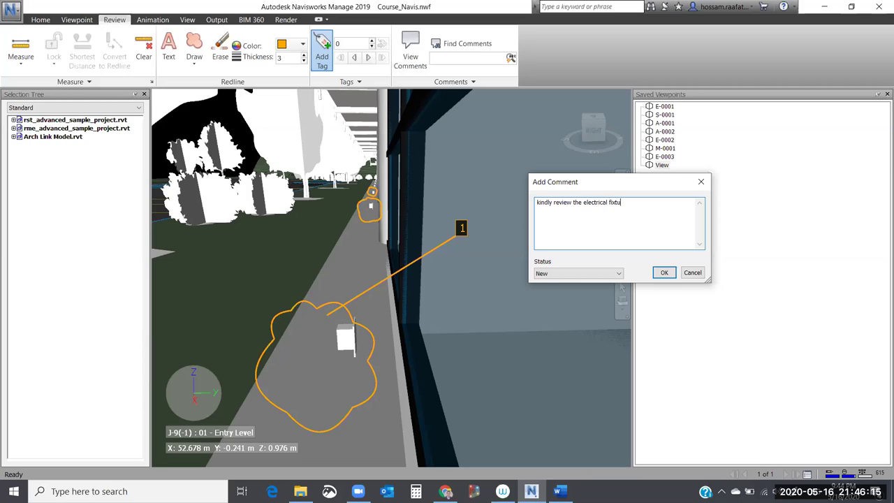
pyautogui.write('re location,')
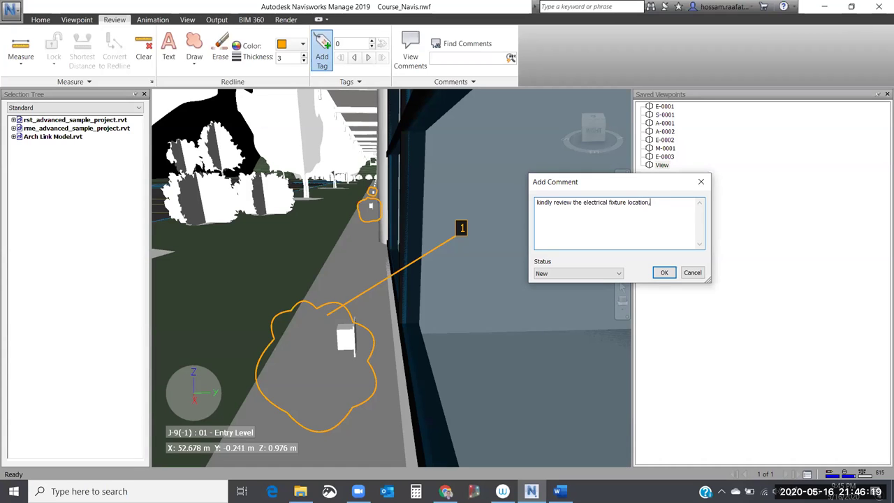
pyautogui.write('unhosted element')
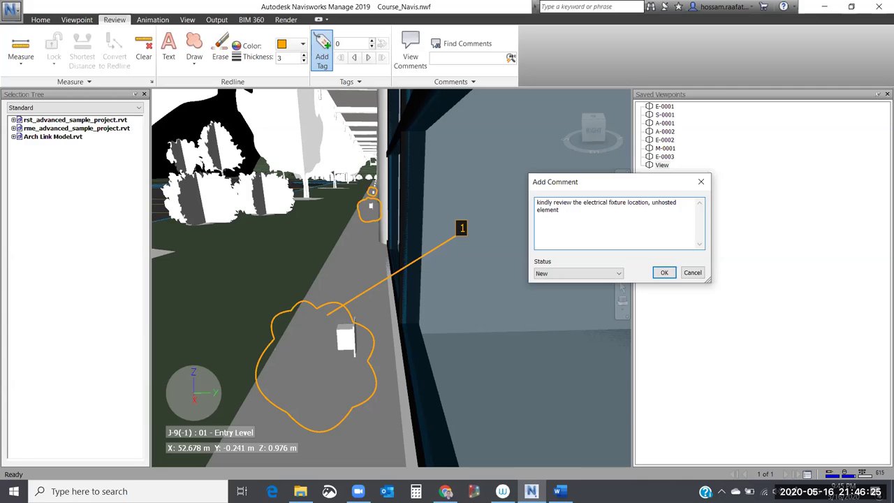
pyautogui.click(664, 272)
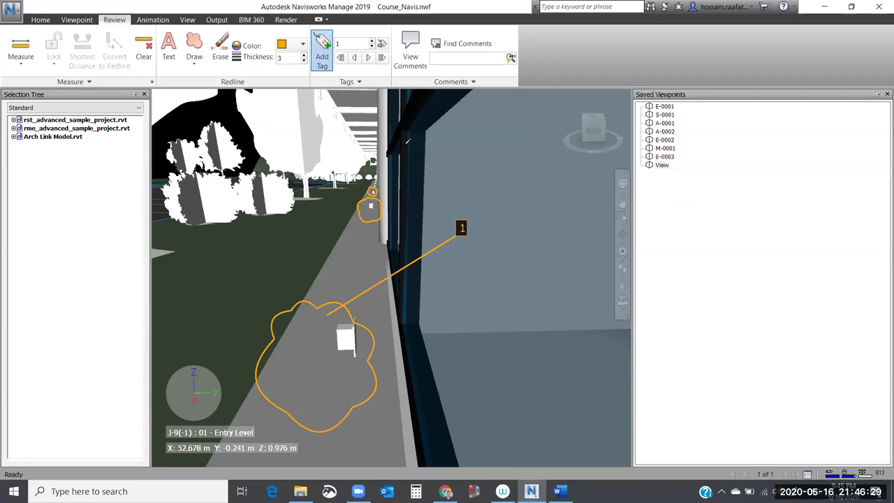
# Show the comments list and add the comment "for Electrical, cjick the hosted element" with status New to the viewpoint View
pyautogui.click(414, 52)
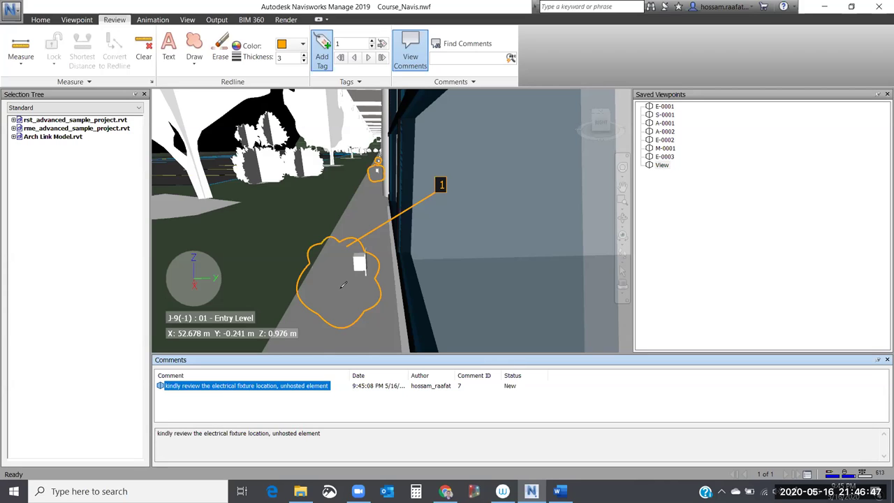
pyautogui.rightClick(662, 166)
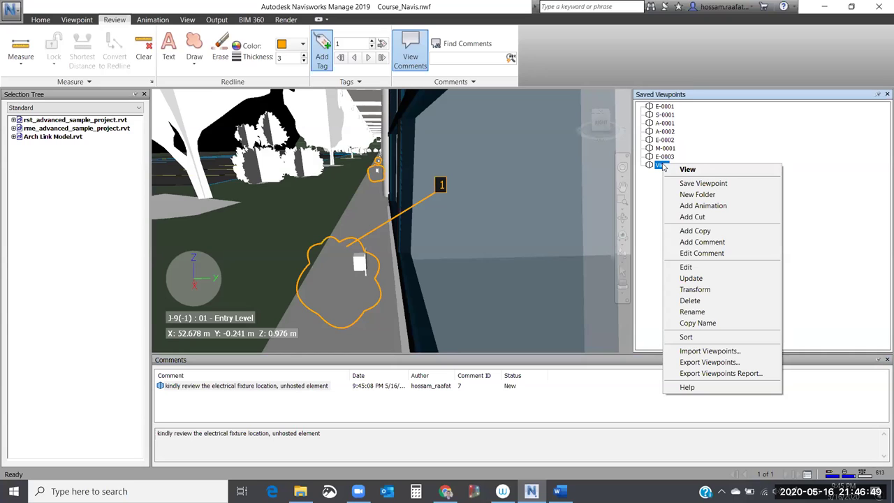
pyautogui.click(731, 242)
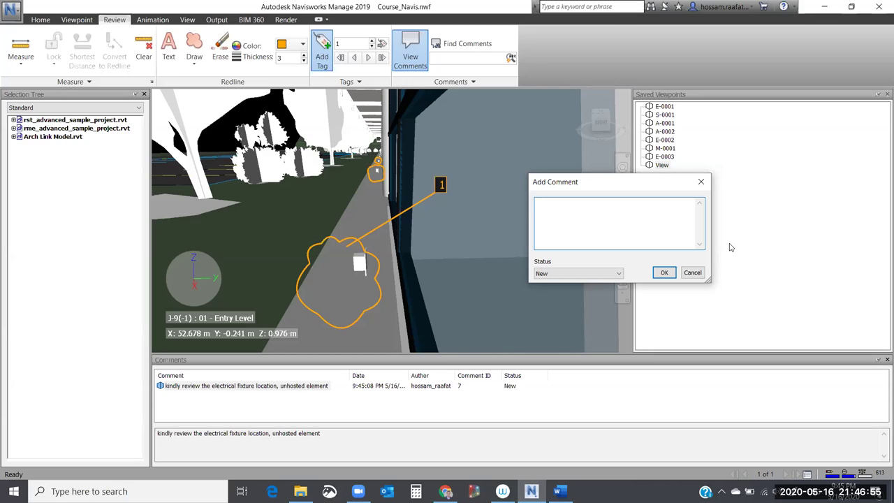
pyautogui.write('for Electrical, cjick the hosted elemen')
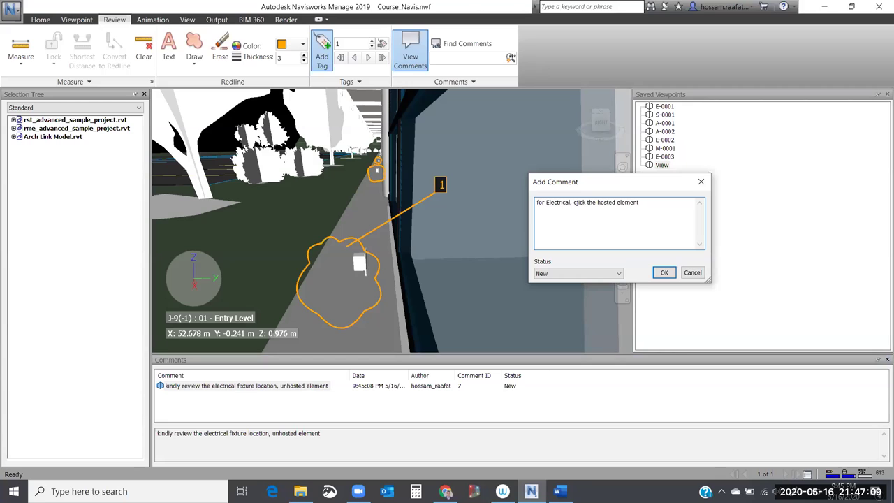
pyautogui.write('t')
pyautogui.press('Return')
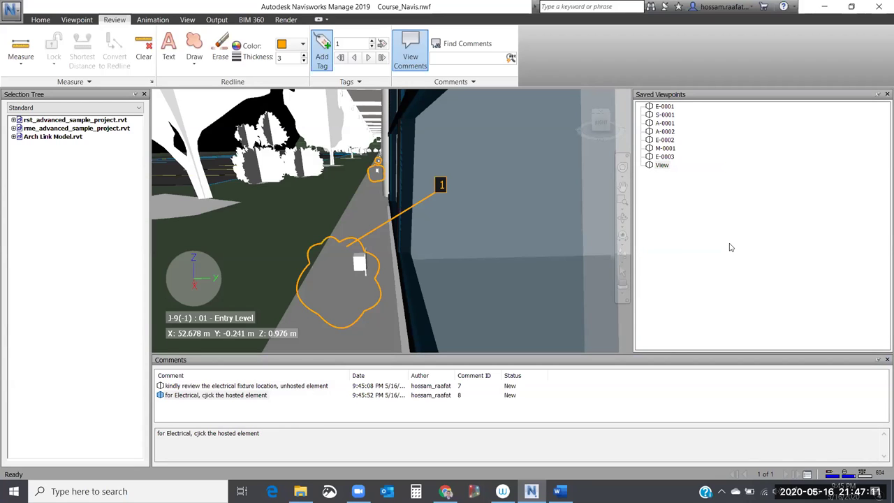
# Widen the Date column of the comments list to fit the full dates, and leave the saved viewpoint
pyautogui.moveTo(409, 375); pyautogui.dragTo(462, 375)
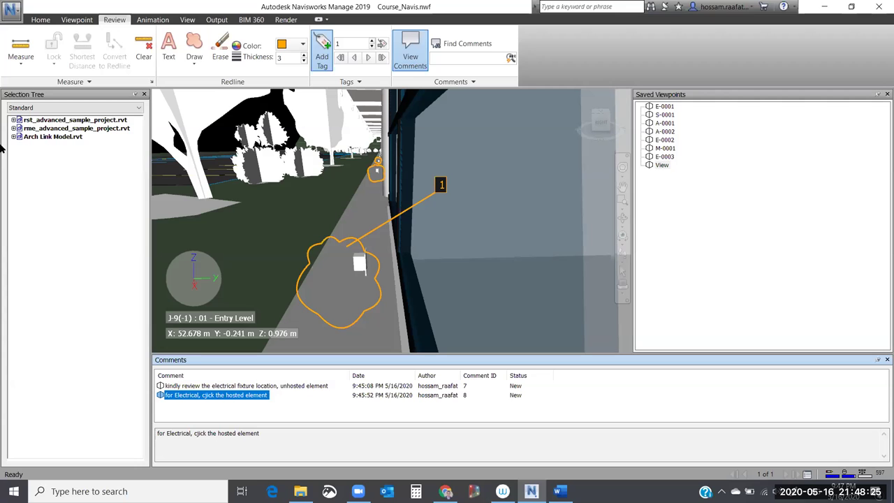
pyautogui.scroll(1, 549, 292)
pyautogui.scroll(-5, 549, 292)
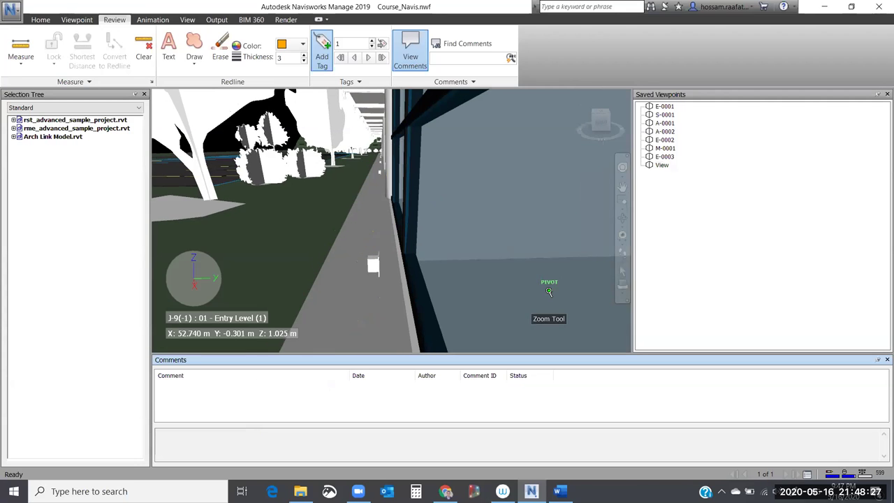
# In the glazed entry-level corridor, draw two redline arrows, one to the small fixture on the floor and one to the white box beside the column
pyautogui.scroll(-5, 370, 181)
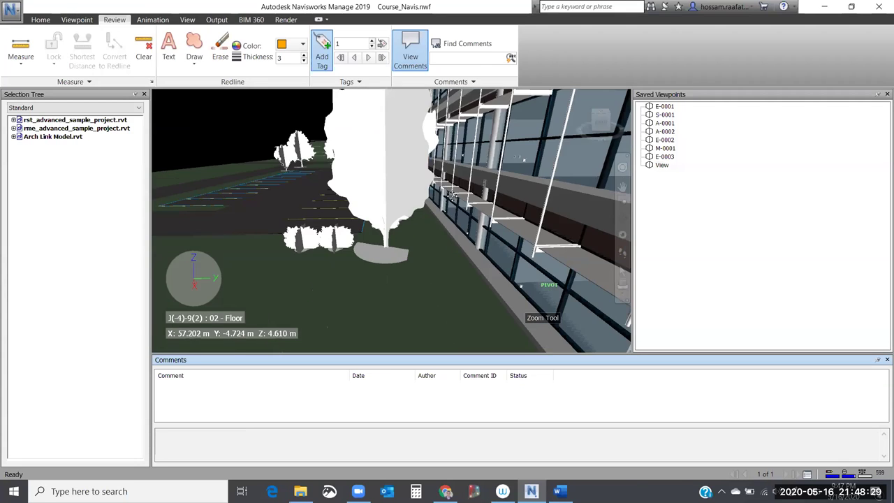
pyautogui.moveTo(221, 179); pyautogui.dragTo(422, 236, button='middle')
pyautogui.scroll(10, 422, 236)
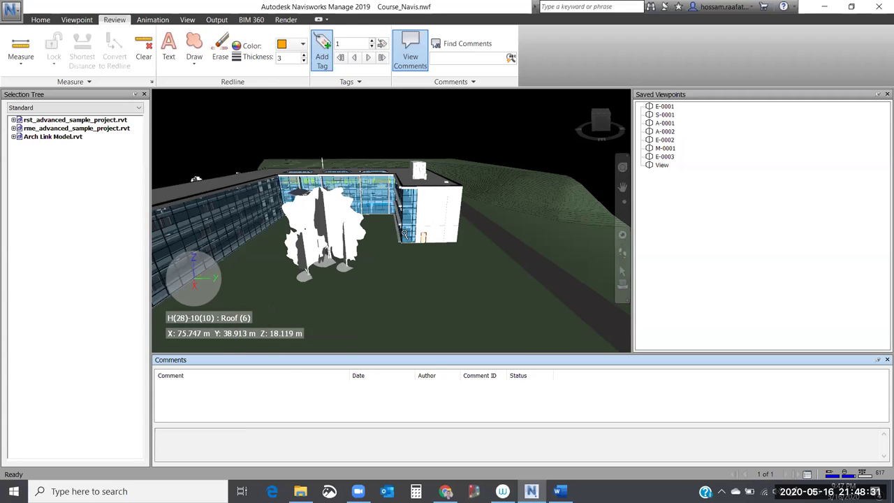
pyautogui.scroll(8, 431, 231)
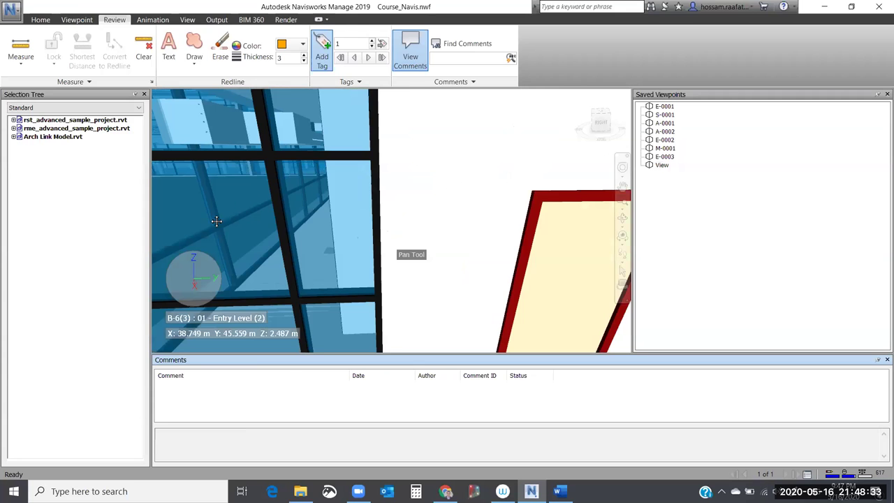
pyautogui.scroll(3, 372, 237)
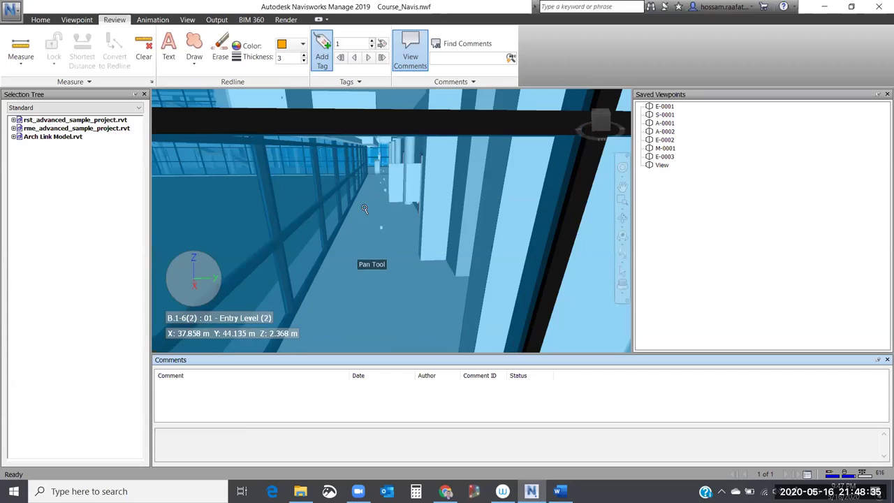
pyautogui.scroll(3, 369, 240)
pyautogui.moveTo(366, 236); pyautogui.dragTo(440, 249, button='middle')
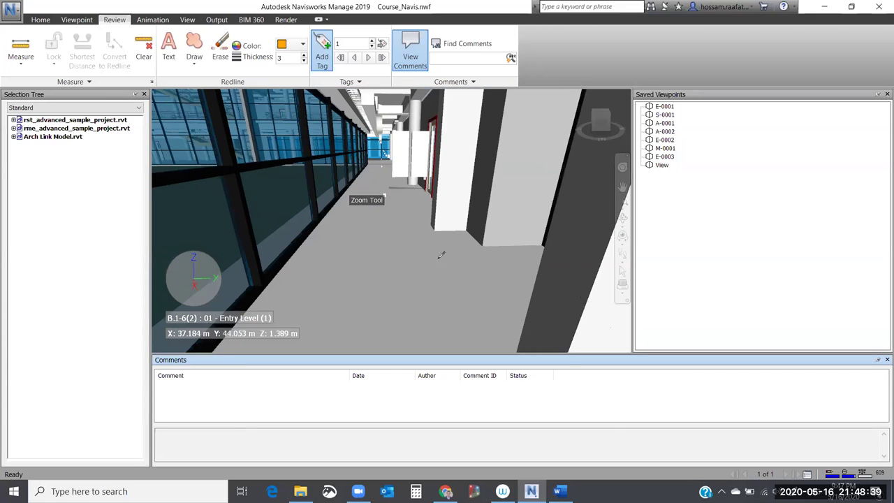
pyautogui.click(194, 45)
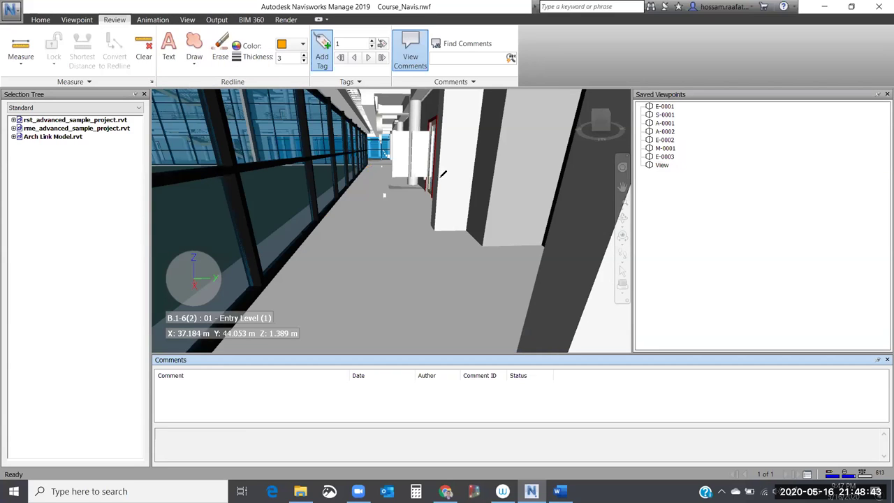
pyautogui.click(198, 40)
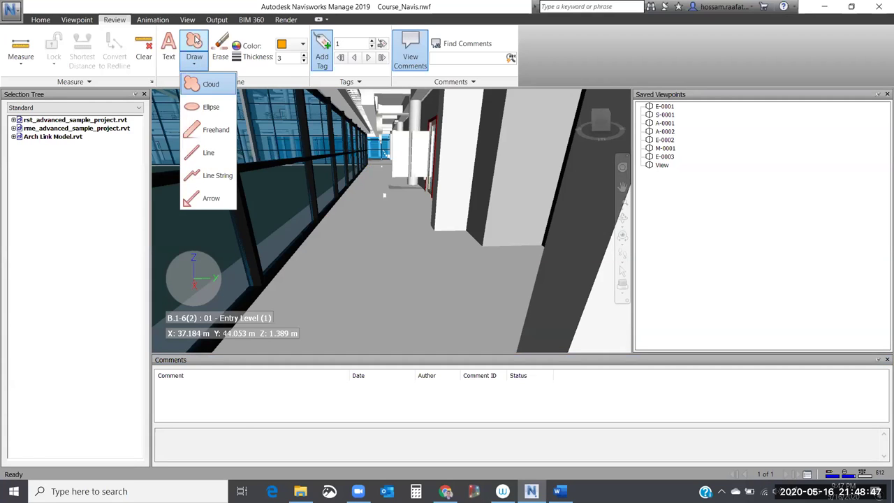
pyautogui.click(213, 198)
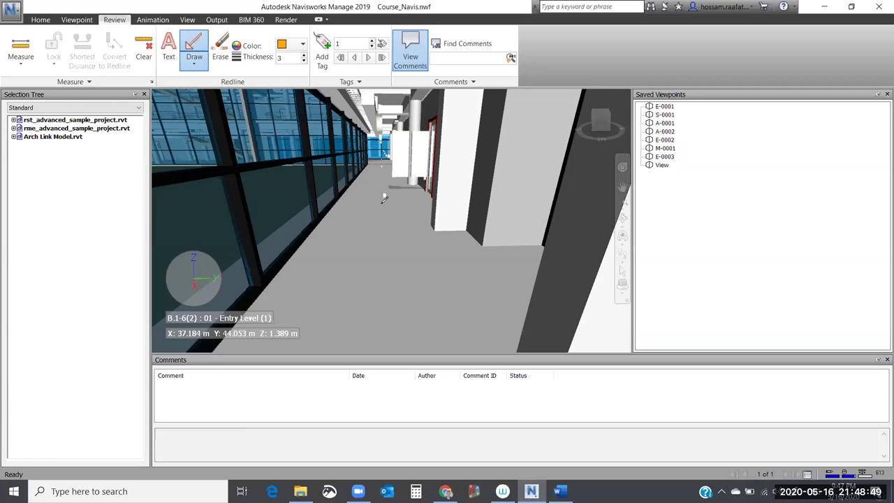
pyautogui.moveTo(383, 196); pyautogui.dragTo(324, 248)
pyautogui.moveTo(402, 142); pyautogui.dragTo(305, 131)
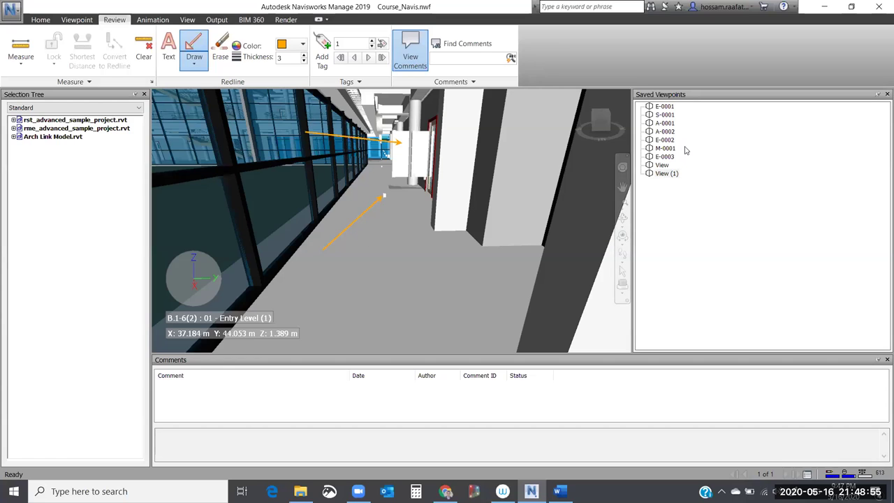
# Add the comment "rgferwe" with status New to the saved viewpoint View (1)
pyautogui.rightClick(662, 175)
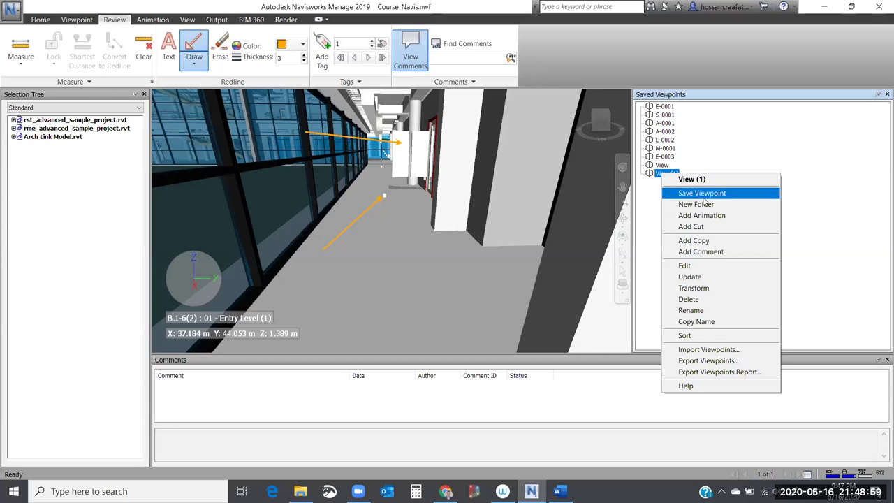
pyautogui.click(701, 252)
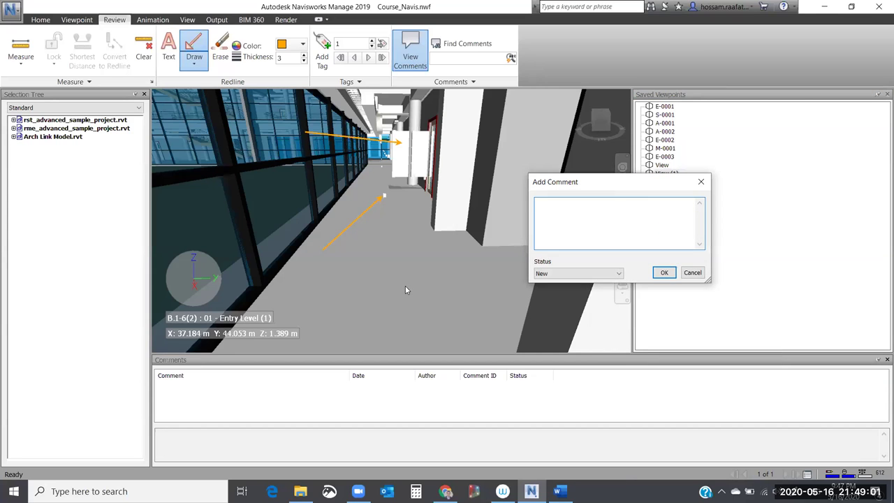
pyautogui.write('rgferwe')
pyautogui.click(665, 272)
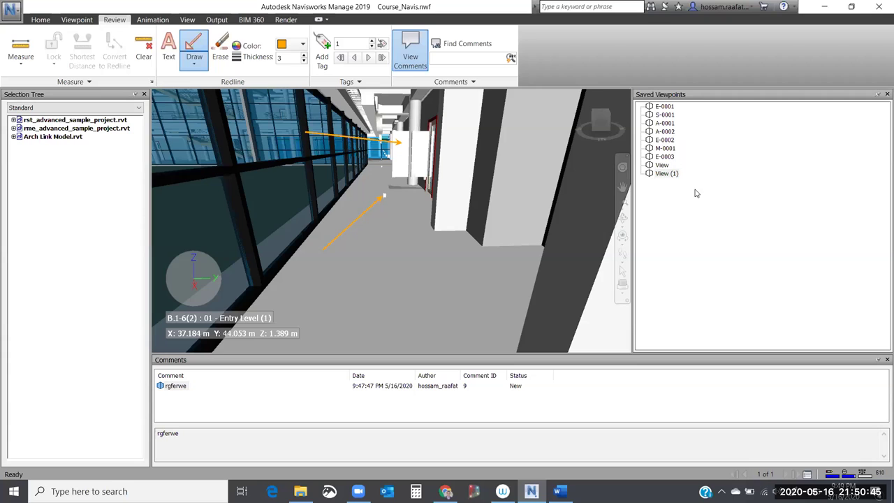
# Rename the saved viewpoint View, which holds the clouds and the tag, as E-0004
pyautogui.click(661, 165)
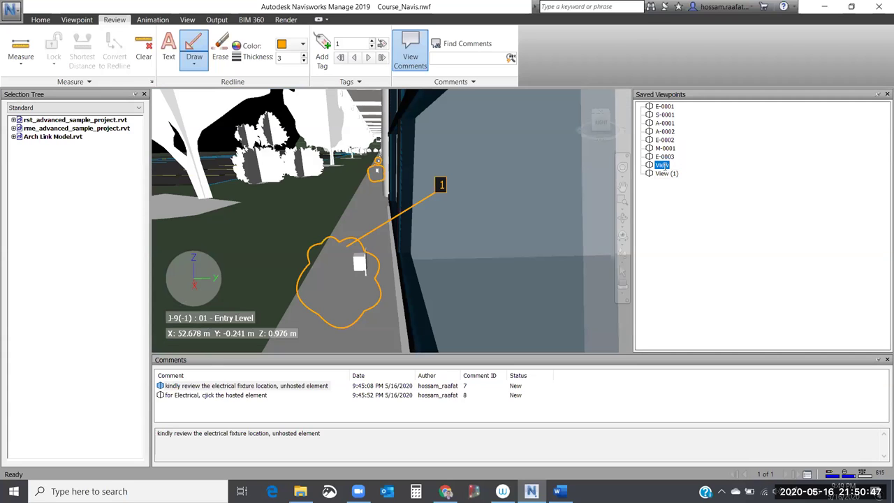
pyautogui.write('E-')
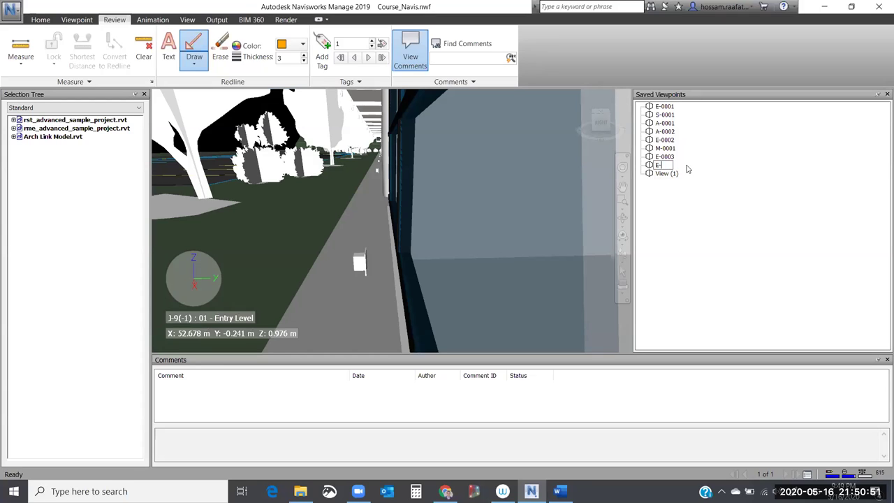
pyautogui.write('0004')
pyautogui.press('Return')
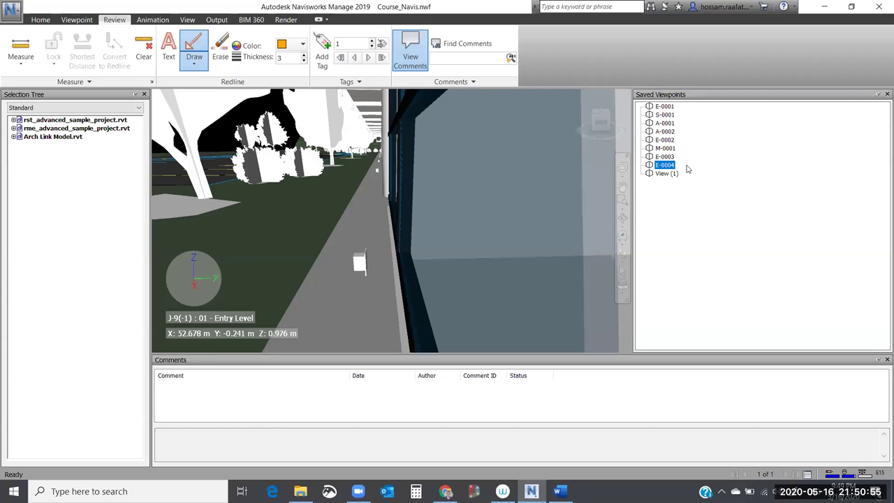
# Rename the saved viewpoint View (1) as E-0005
pyautogui.click(667, 173)
pyautogui.click(669, 174)
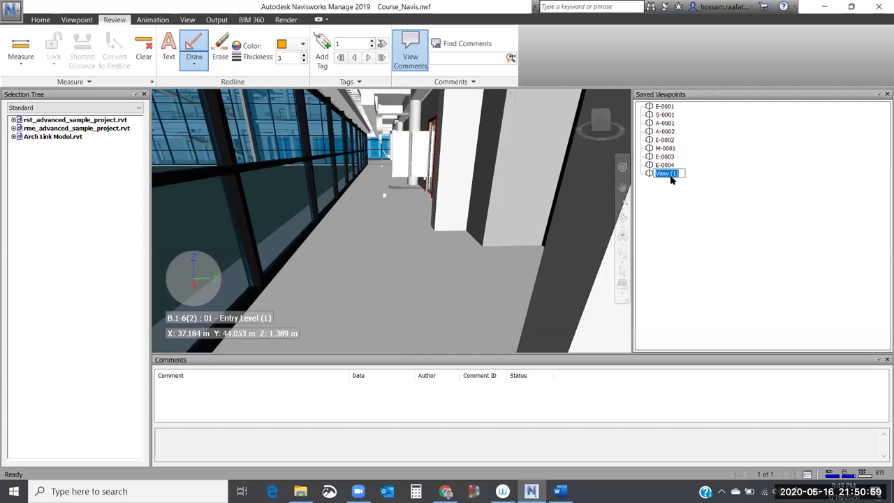
pyautogui.write('E-0005')
pyautogui.press('Return')
pyautogui.click(702, 242)
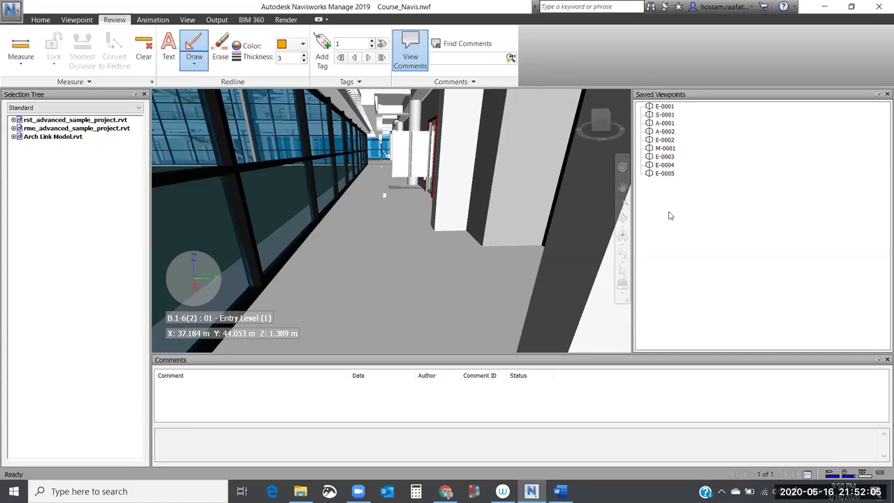
# Create a new folder named "Resolved" among the saved viewpoints
pyautogui.rightClick(668, 215)
pyautogui.click(726, 245)
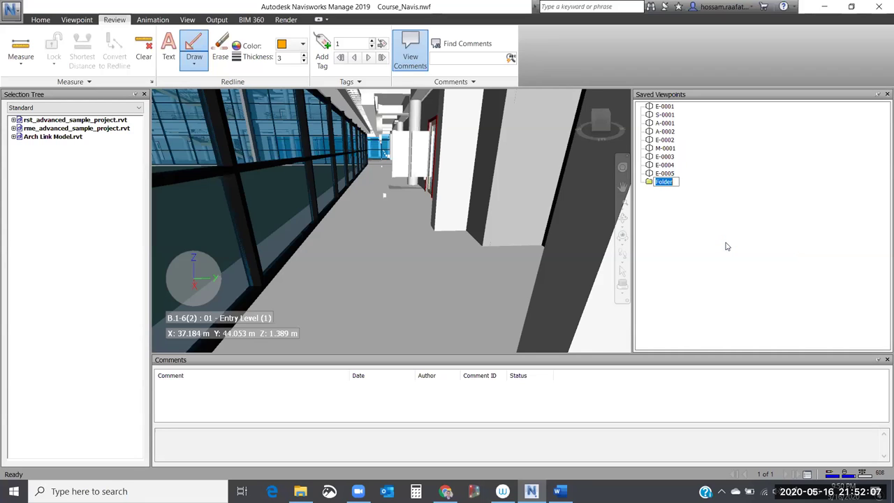
pyautogui.write('Resolved')
pyautogui.press('Return')
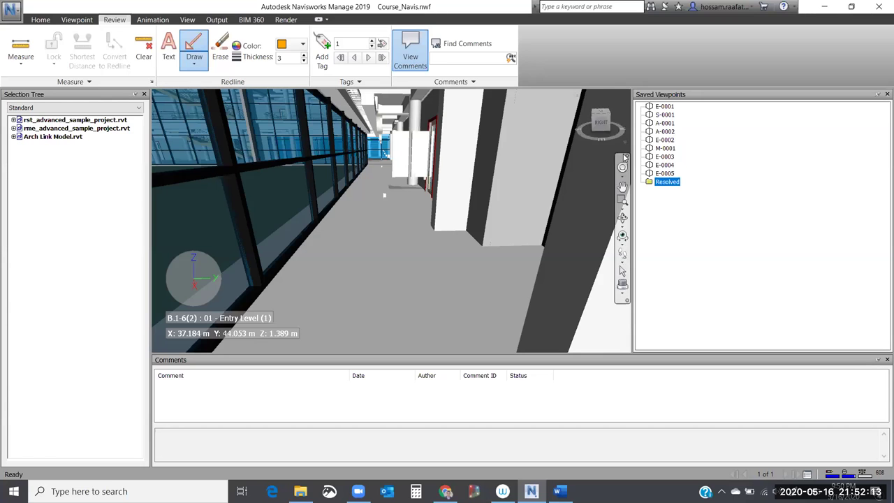
# Review the redlines and comments in saved viewpoints M-0001, E-0001, S-0001, A-0001, A-0002, E-0002 and E-0003
pyautogui.click(665, 148)
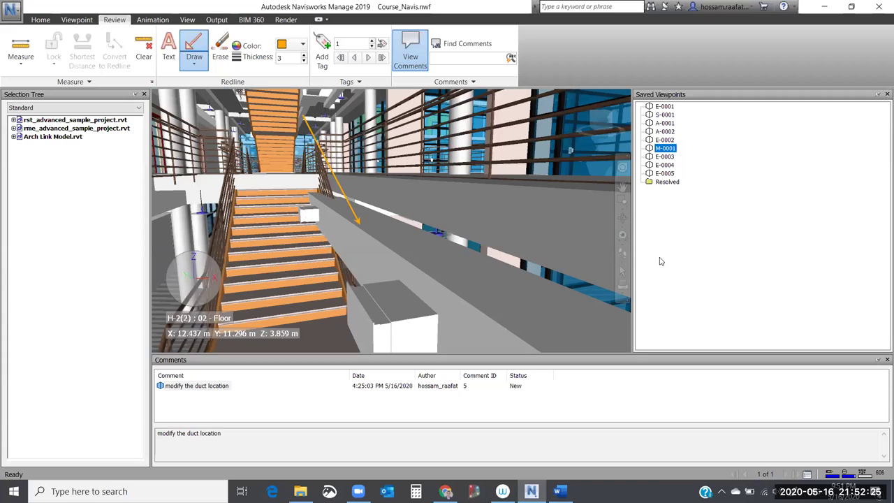
pyautogui.click(705, 138)
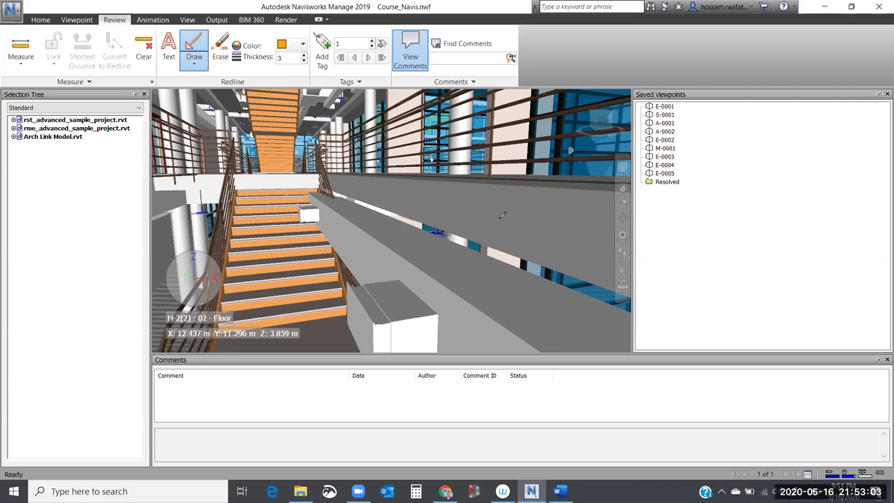
pyautogui.click(650, 107)
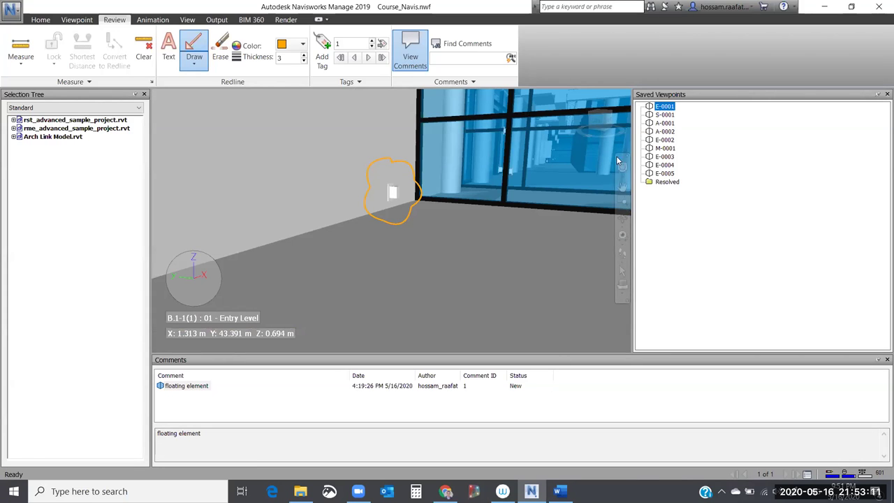
pyautogui.click(658, 115)
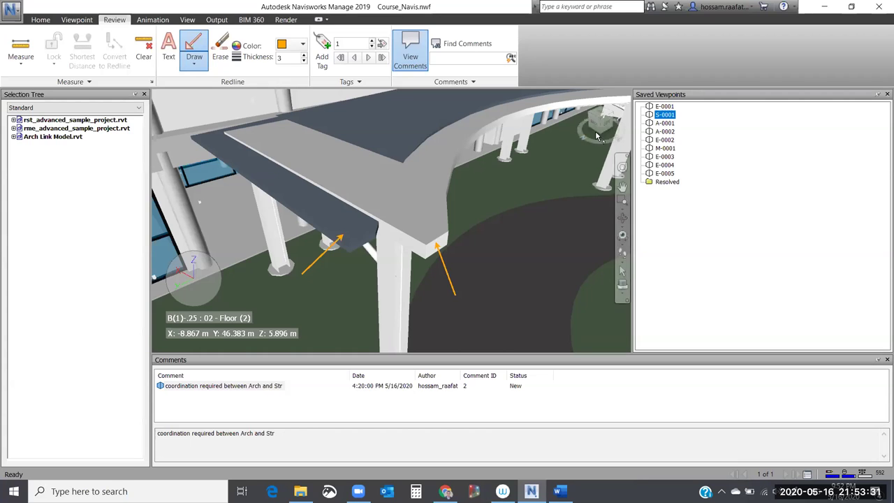
pyautogui.click(660, 123)
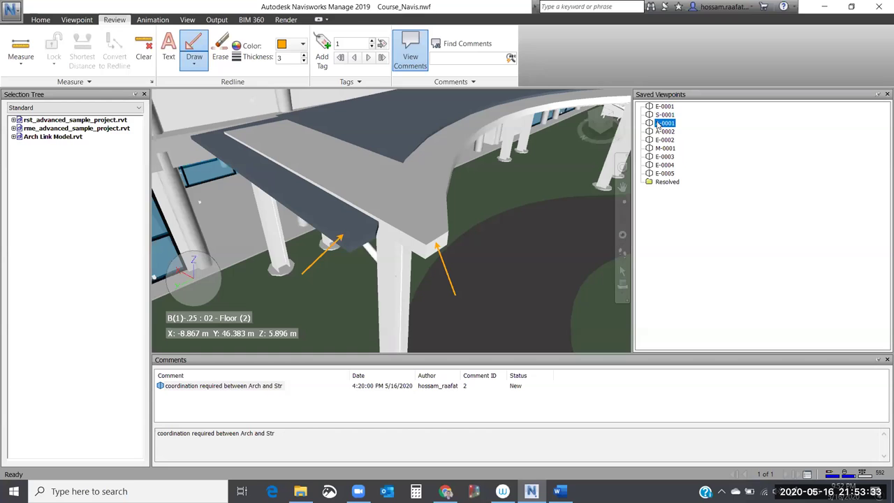
pyautogui.click(660, 123)
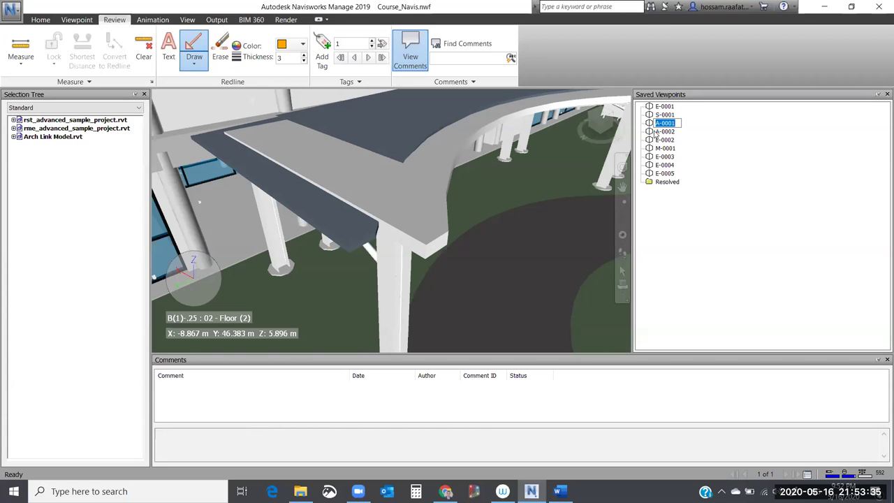
pyautogui.click(660, 114)
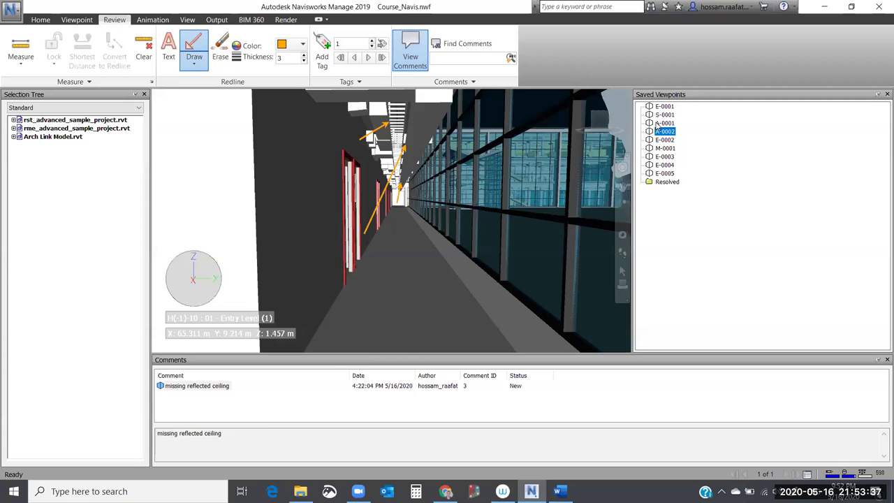
pyautogui.click(659, 123)
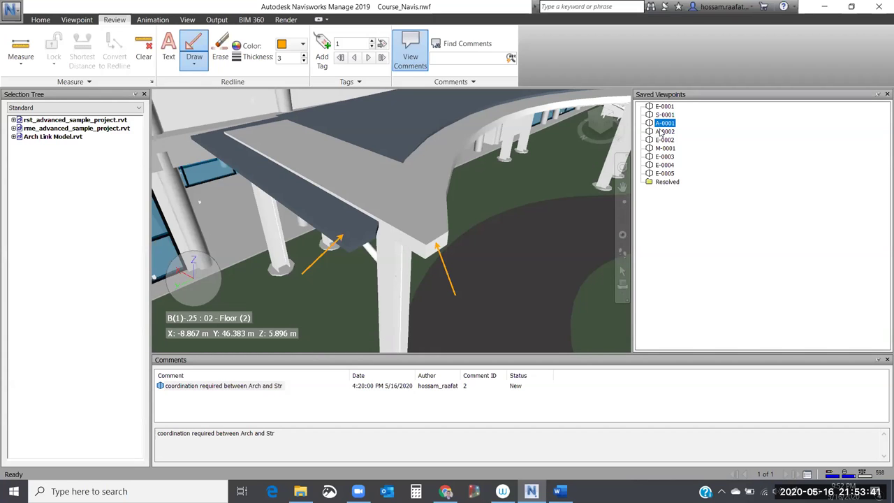
pyautogui.click(661, 131)
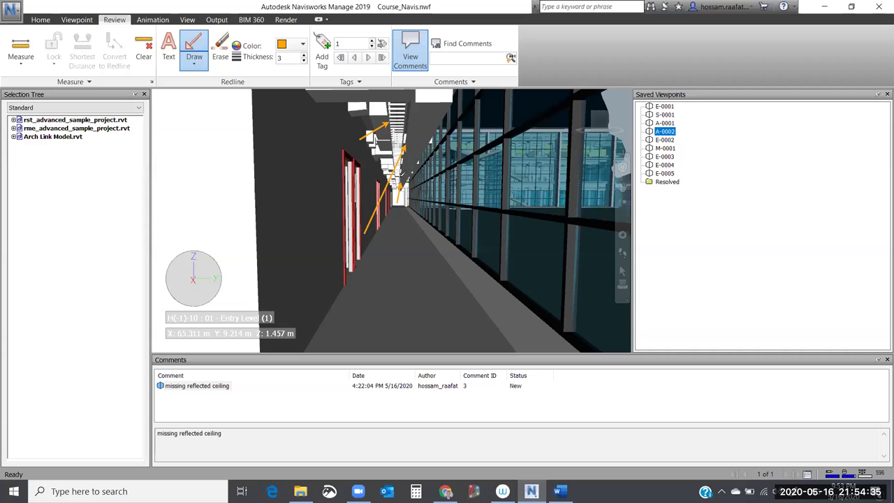
pyautogui.click(660, 141)
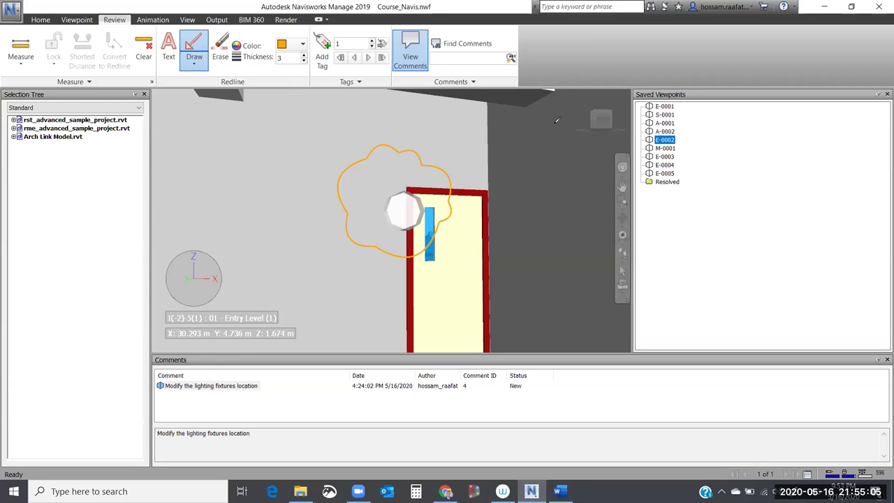
pyautogui.click(660, 149)
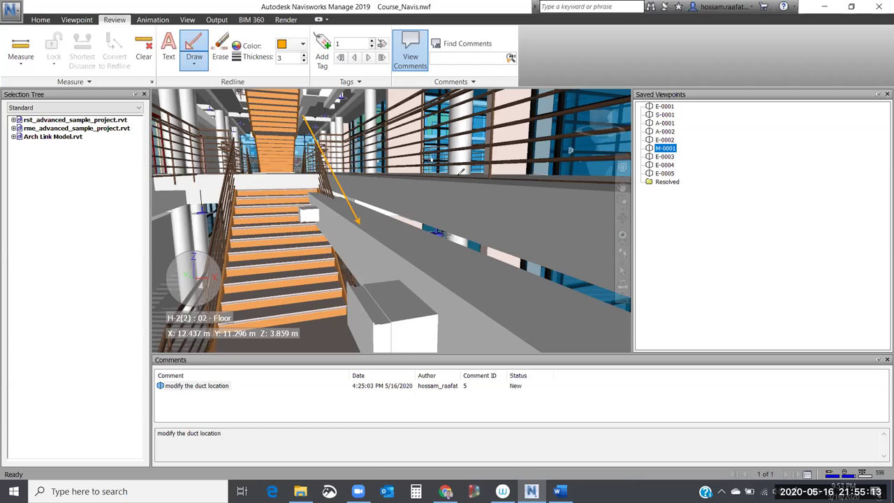
pyautogui.click(664, 156)
# Examine the whole building from outside, including its facade and the roof from above
pyautogui.scroll(-10, 378, 241)
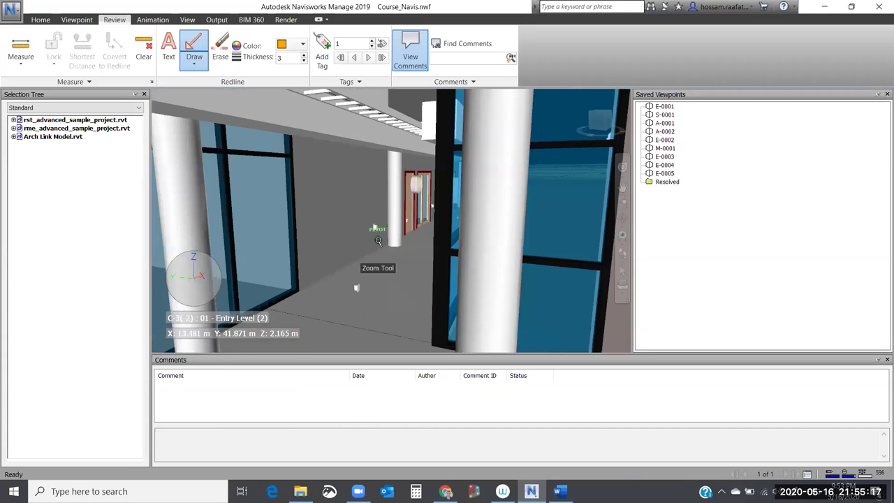
pyautogui.scroll(-5, 378, 241)
pyautogui.moveTo(378, 242); pyautogui.dragTo(385, 239, button='middle')
pyautogui.moveTo(277, 252); pyautogui.dragTo(299, 283, button='middle')
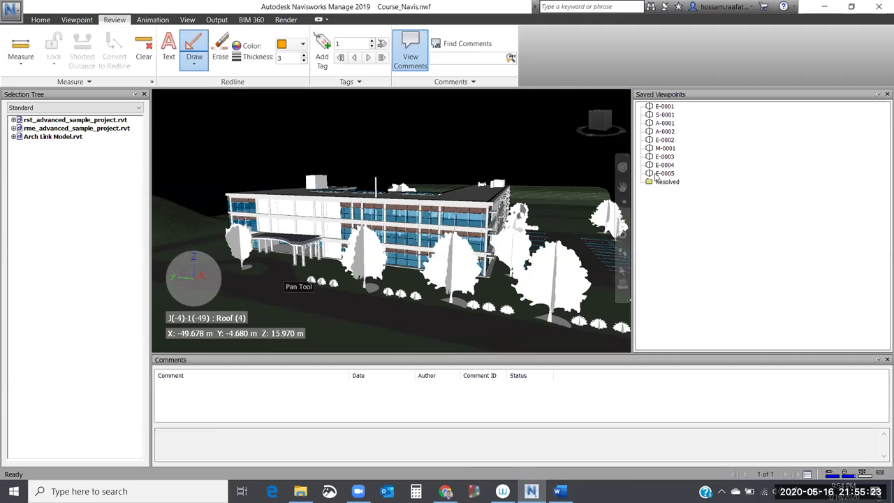
pyautogui.moveTo(391, 231); pyautogui.dragTo(482, 227, button='middle')
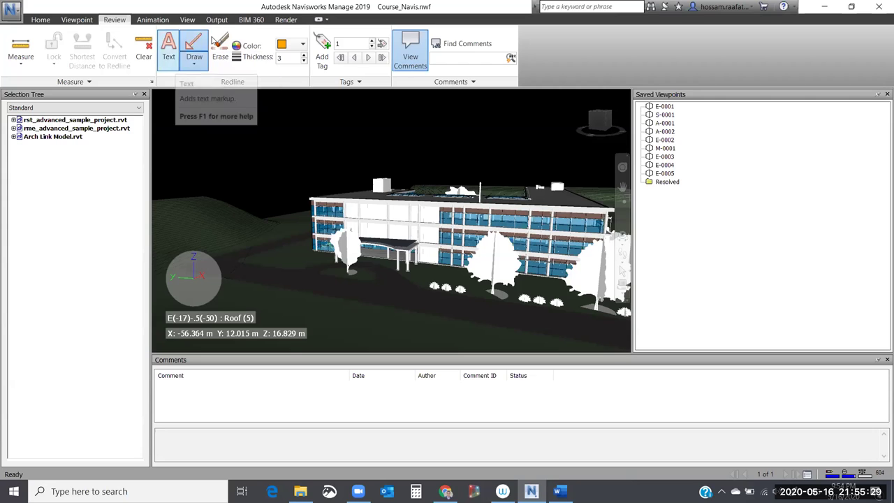
pyautogui.click(195, 42)
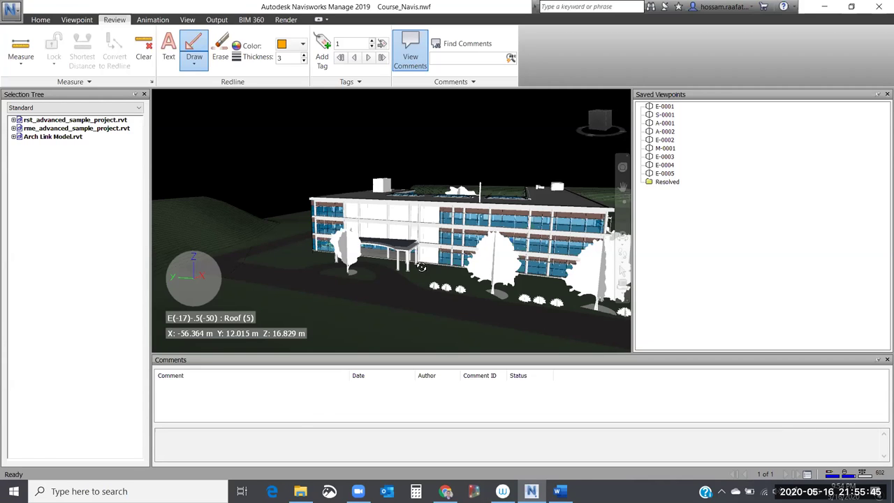
pyautogui.keyDown('shift'); pyautogui.moveTo(418, 247); pyautogui.dragTo(389, 225, button='middle'); pyautogui.keyUp('shift')
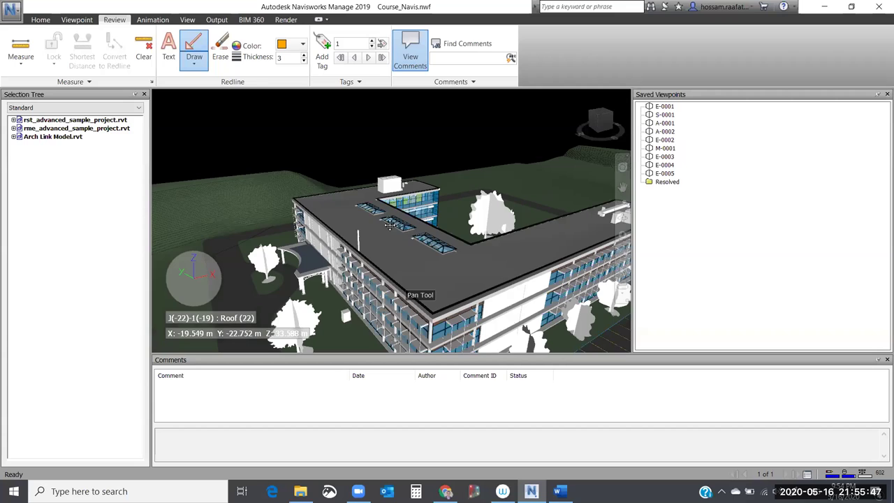
# Save the outside view of the whole building and its parking area as a viewpoint named L-0001
pyautogui.scroll(-3, 376, 340)
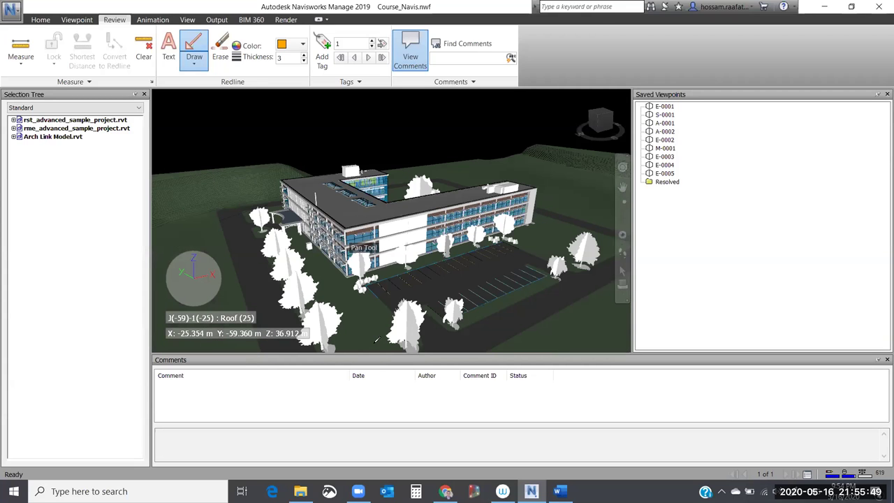
pyautogui.click(76, 19)
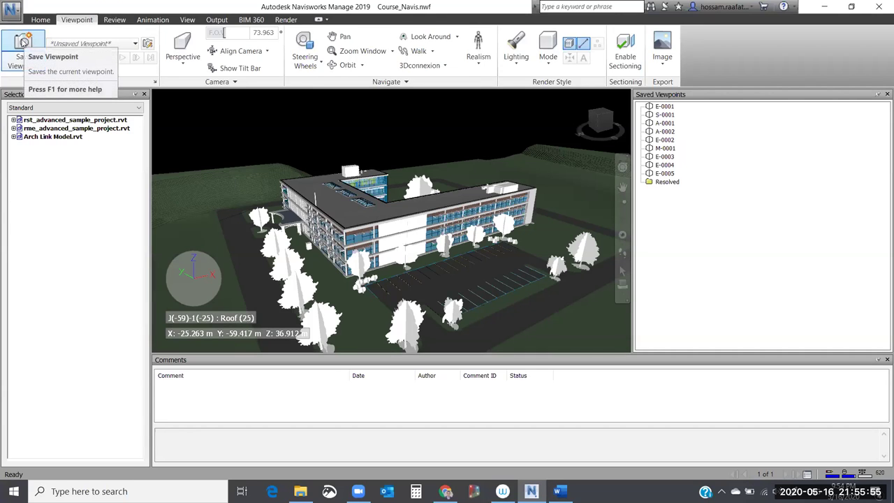
pyautogui.click(23, 42)
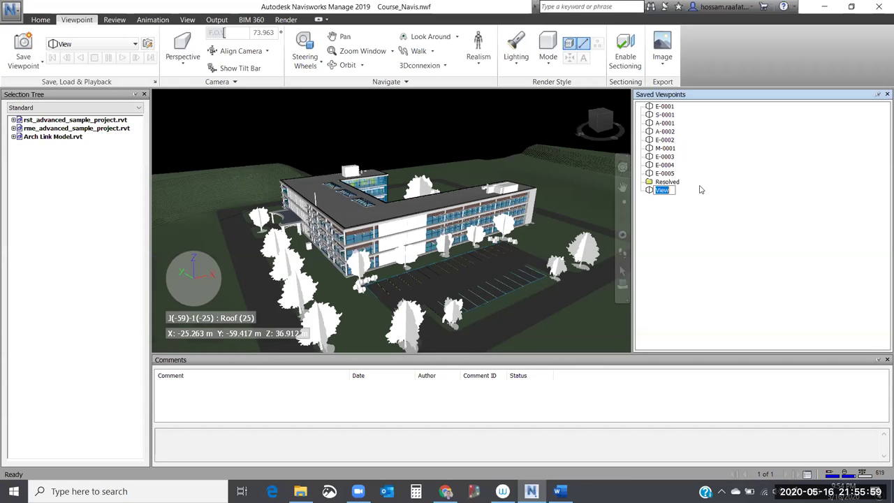
pyautogui.write('C')
pyautogui.press('BackSpace')
pyautogui.press('BackSpace')
pyautogui.press('BackSpace')
pyautogui.write('L')
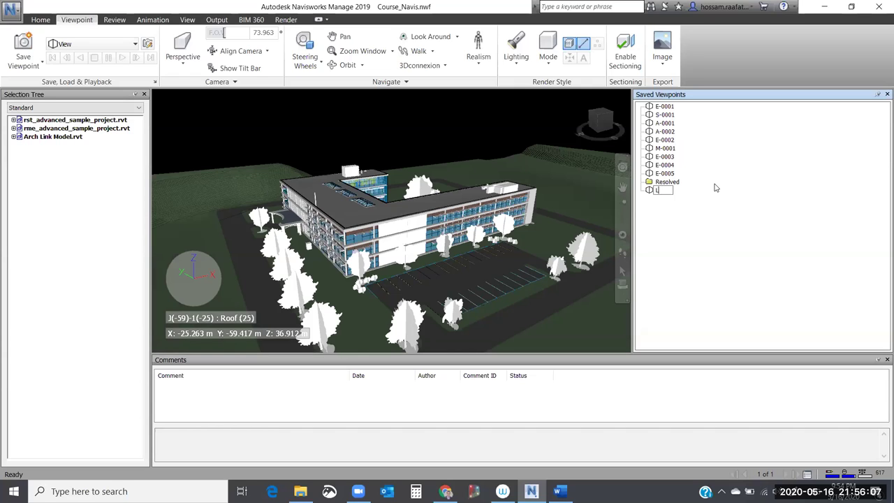
pyautogui.write('-0001')
pyautogui.press('Return')
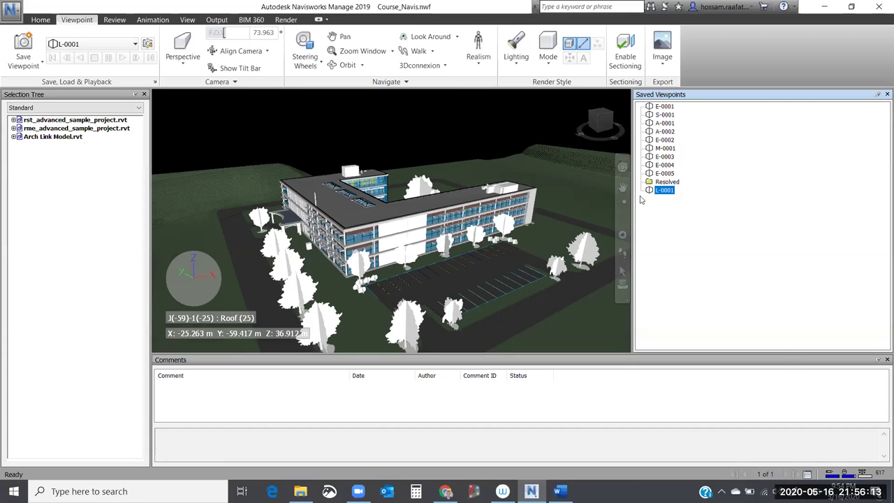
# Add the comment "check surrounding" with status New to saved viewpoint L-0001
pyautogui.rightClick(662, 191)
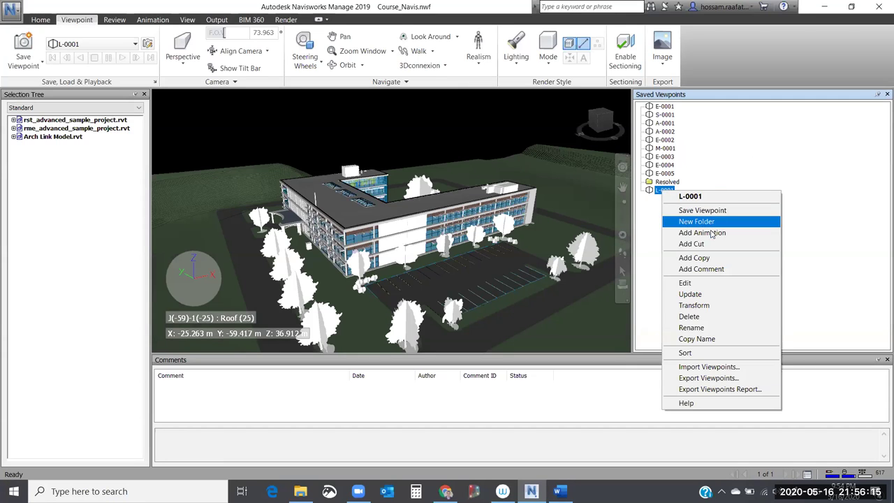
pyautogui.click(699, 269)
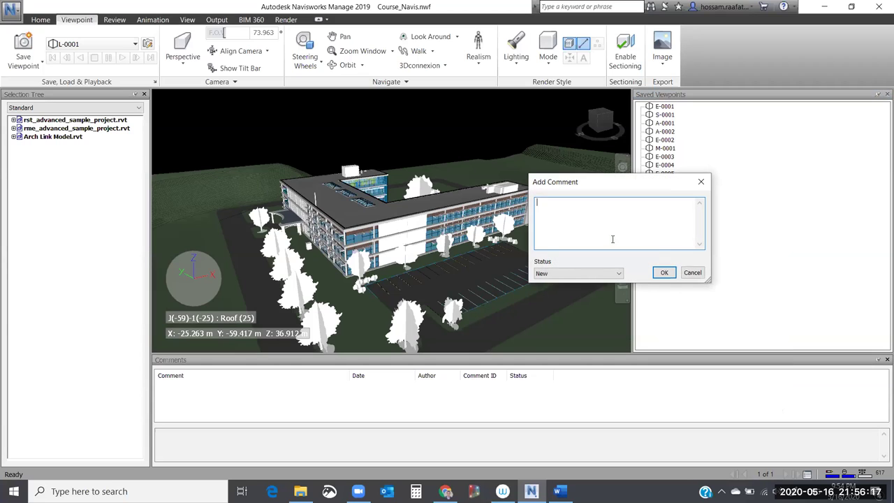
pyautogui.write('check')
pyautogui.write('surroun')
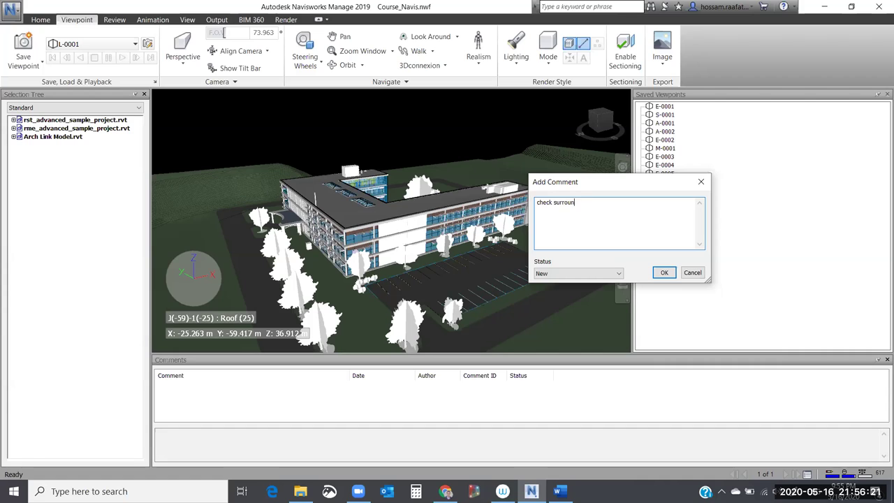
pyautogui.write('ding')
pyautogui.press('Return')
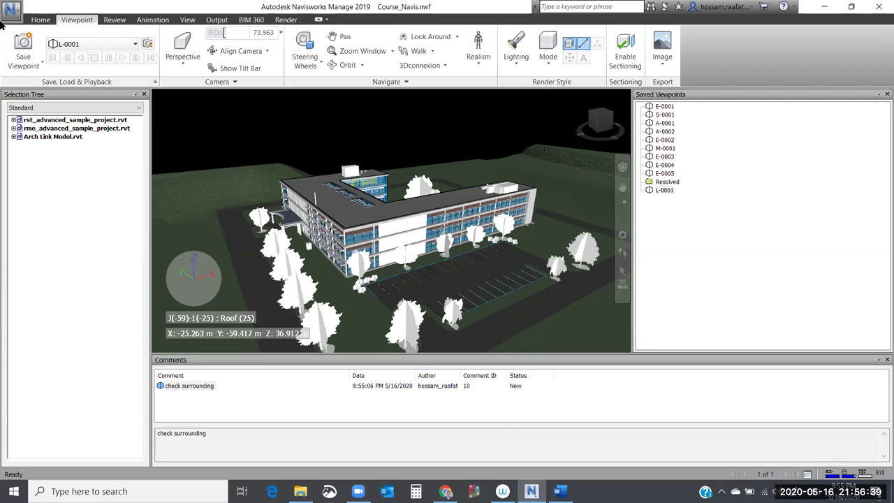
# Examine the building from outside, covering the entrance side, the parking-side facade and the roof with its skylights
pyautogui.click(40, 20)
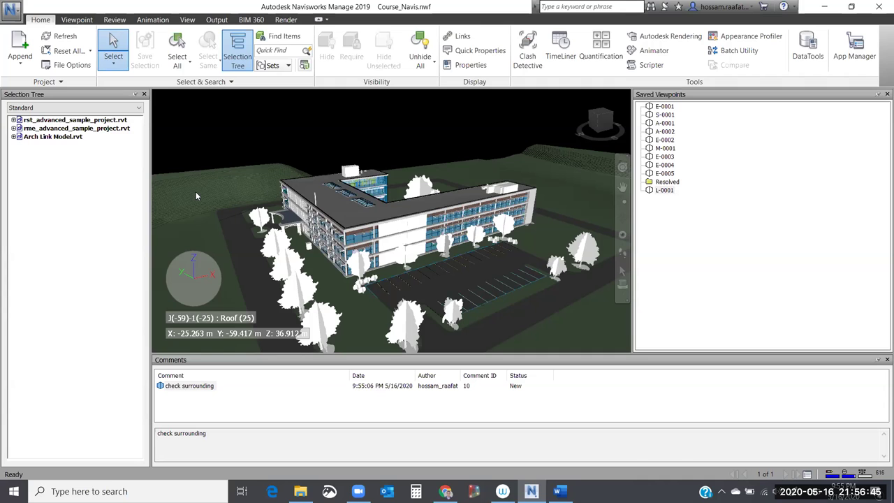
pyautogui.scroll(5, 222, 206)
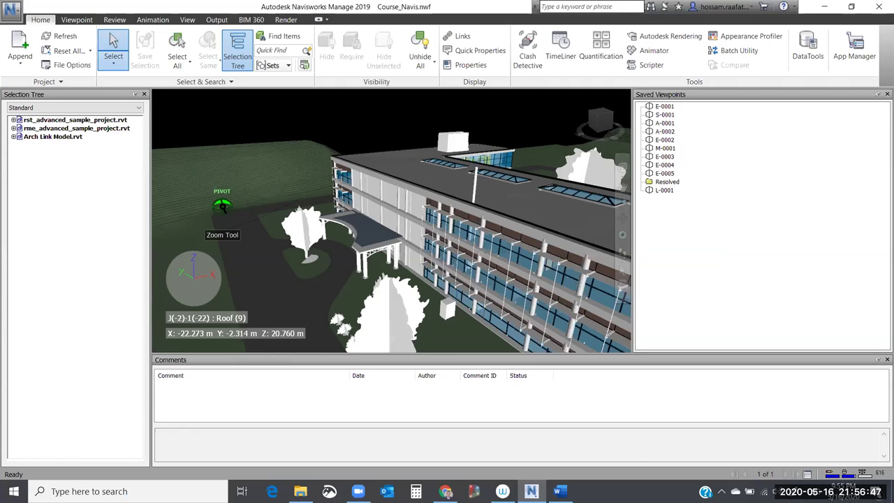
pyautogui.scroll(-6, 223, 206)
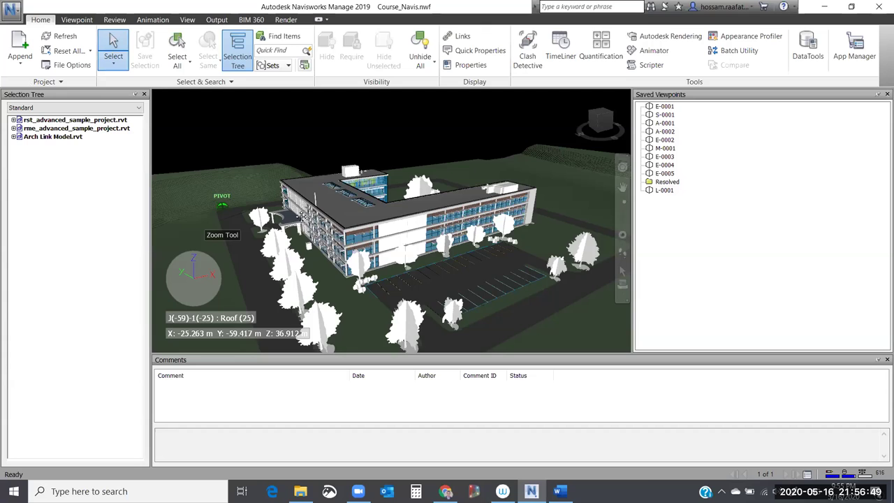
pyautogui.moveTo(404, 187); pyautogui.dragTo(348, 206, button='middle')
pyautogui.keyDown('shift'); pyautogui.moveTo(426, 209); pyautogui.dragTo(422, 211, button='middle'); pyautogui.keyUp('shift')
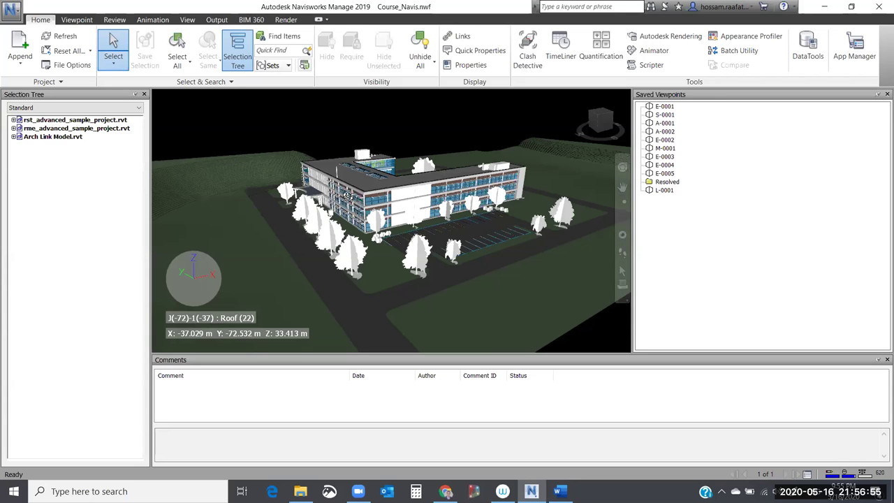
pyautogui.keyDown('shift'); pyautogui.moveTo(349, 194); pyautogui.dragTo(380, 180, button='middle'); pyautogui.keyUp('shift')
pyautogui.moveTo(407, 208)
pyautogui.keyDown('shift'); pyautogui.mouseDown(button='middle')
pyautogui.moveTo(387, 231)
pyautogui.moveTo(387, 216)
pyautogui.moveTo(413, 192)
pyautogui.mouseUp(button='middle'); pyautogui.keyUp('shift')
pyautogui.scroll(2, 412, 195)
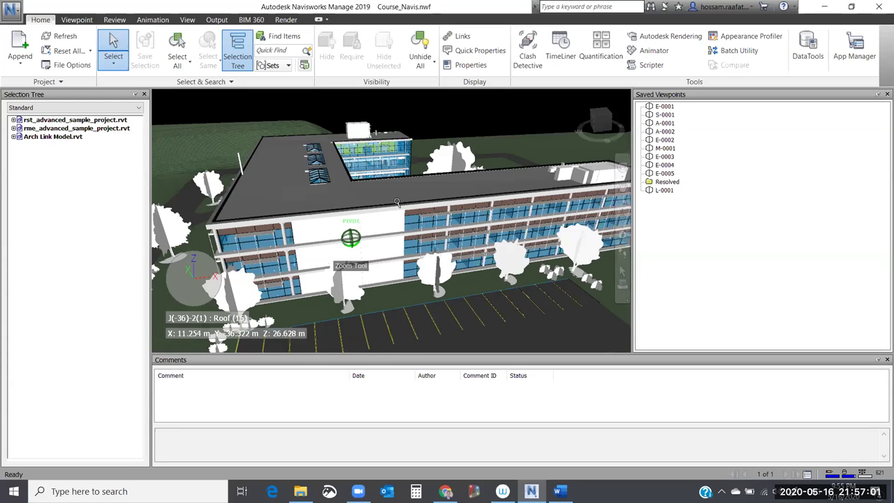
pyautogui.scroll(2, 395, 203)
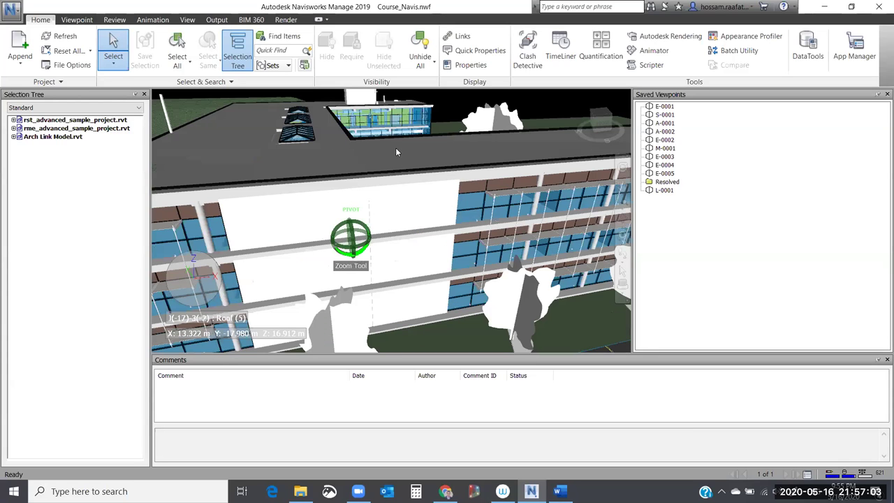
pyautogui.scroll(-3, 395, 153)
pyautogui.scroll(-1, 395, 153)
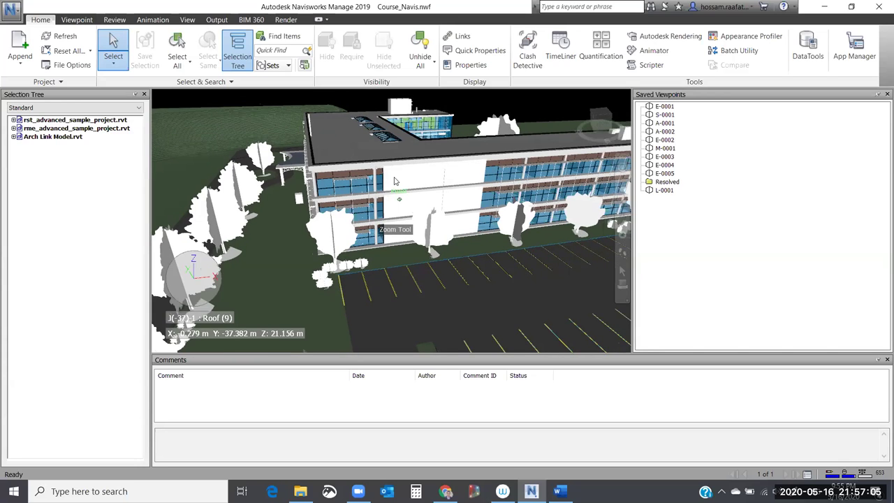
pyautogui.keyDown('shift'); pyautogui.moveTo(446, 147); pyautogui.dragTo(293, 232, button='middle'); pyautogui.keyUp('shift')
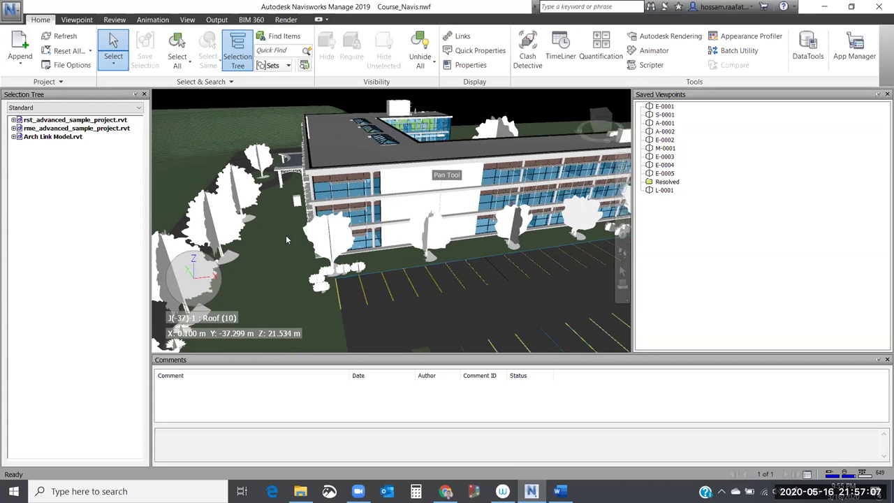
pyautogui.scroll(2, 290, 239)
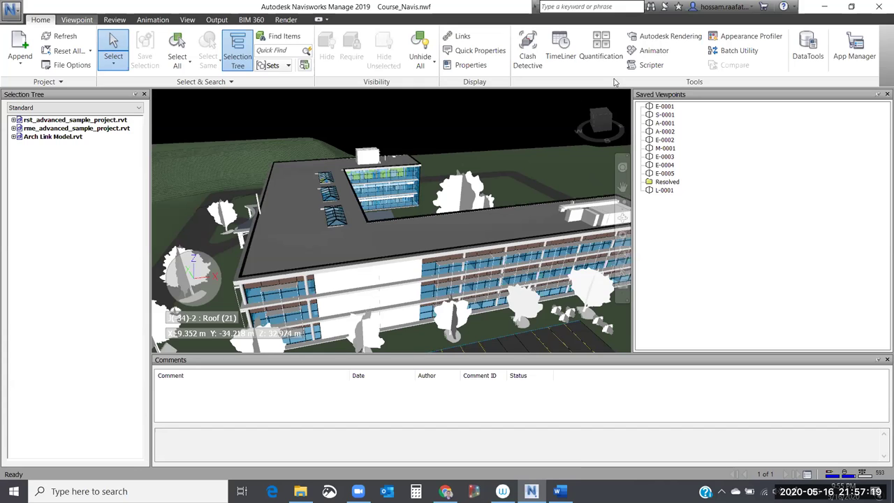
pyautogui.scroll(-1, 626, 64)
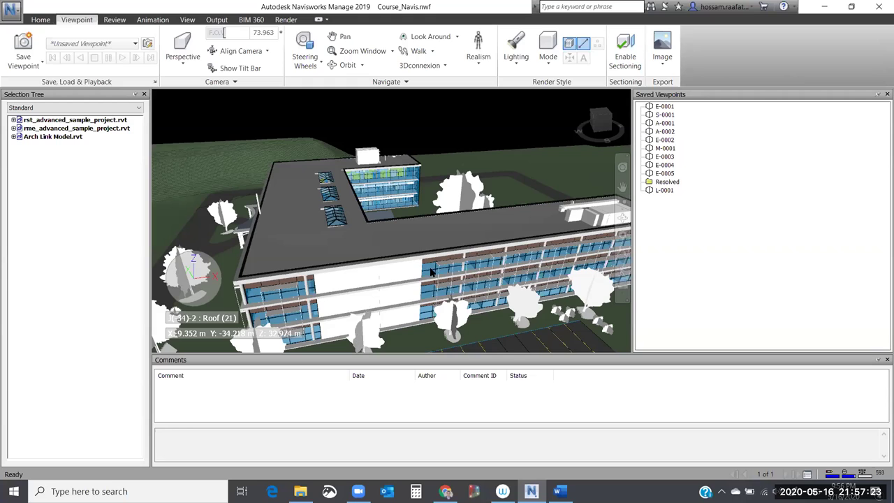
# Select the rectangular duct on the roof and enable sectioning of the model
pyautogui.click(568, 210)
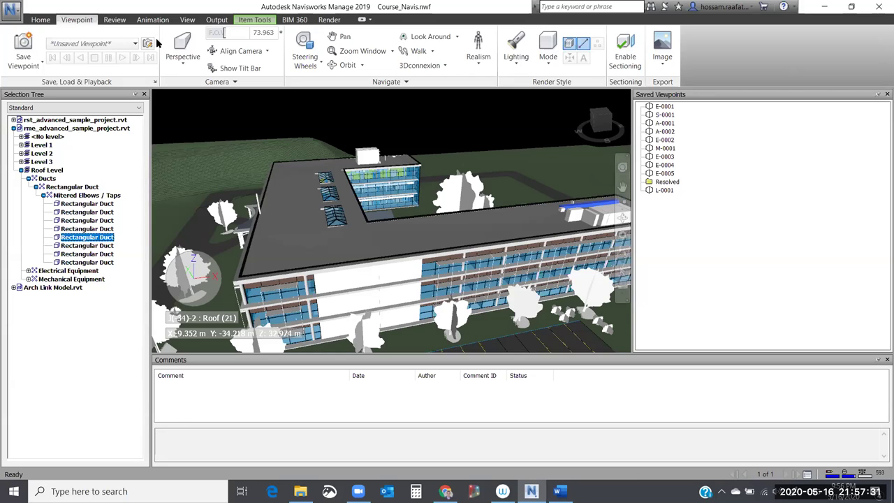
pyautogui.hotkey('ctrl', 'shift', 's')
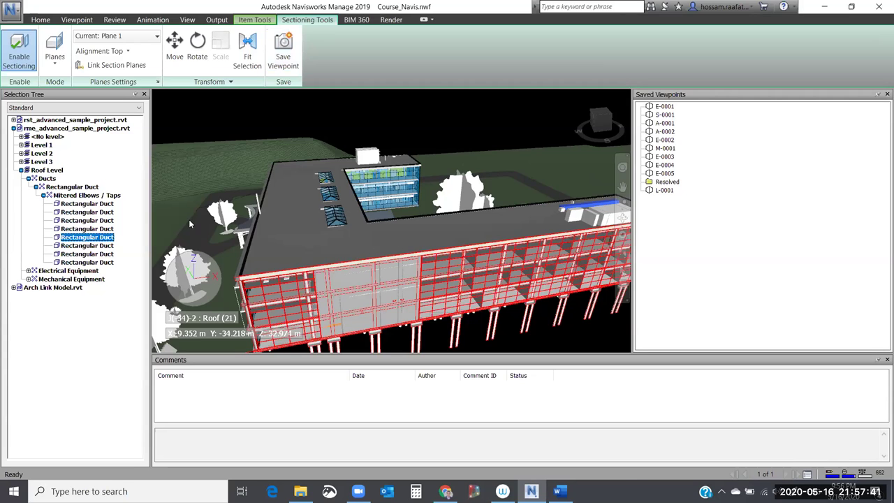
# Try the Box sectioning mode on the model and return to Planes mode
pyautogui.click(57, 64)
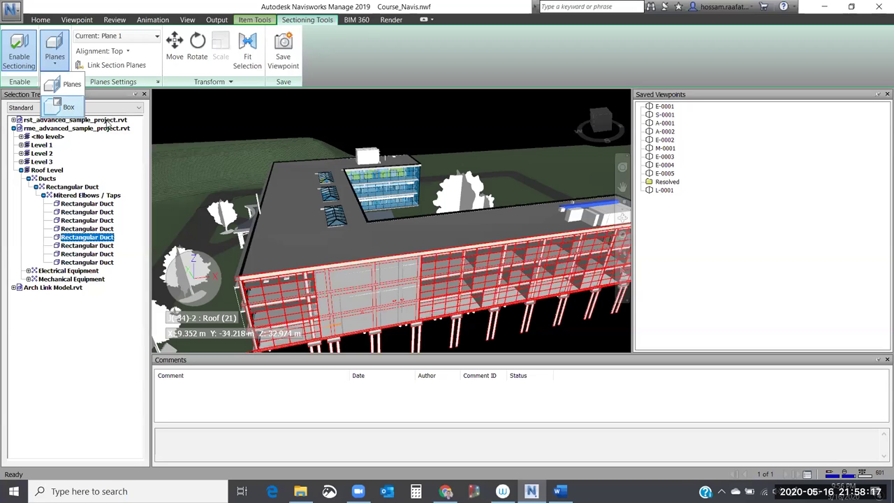
pyautogui.click(69, 107)
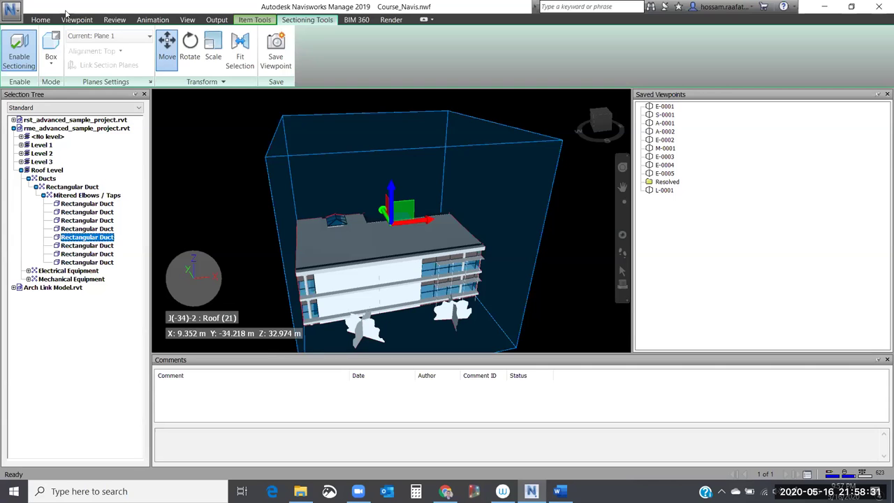
pyautogui.click(53, 63)
pyautogui.click(61, 85)
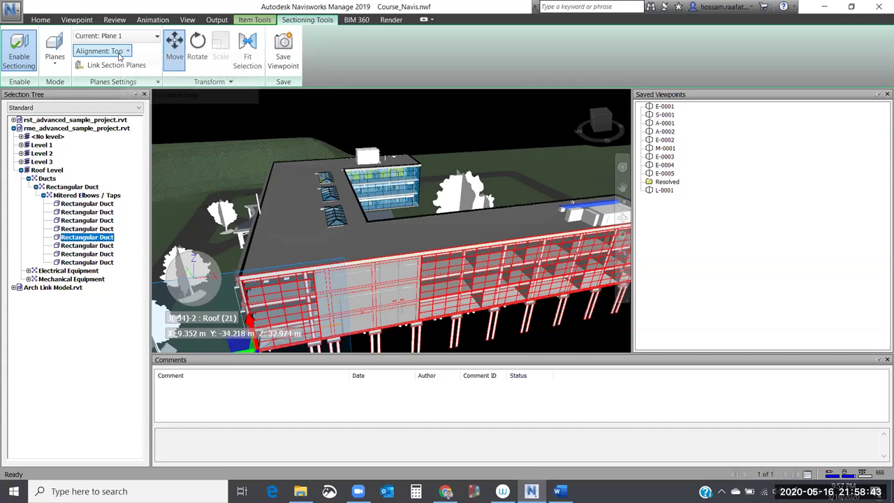
# Try the Top, Bottom and Front alignments for section Plane 1
pyautogui.click(116, 53)
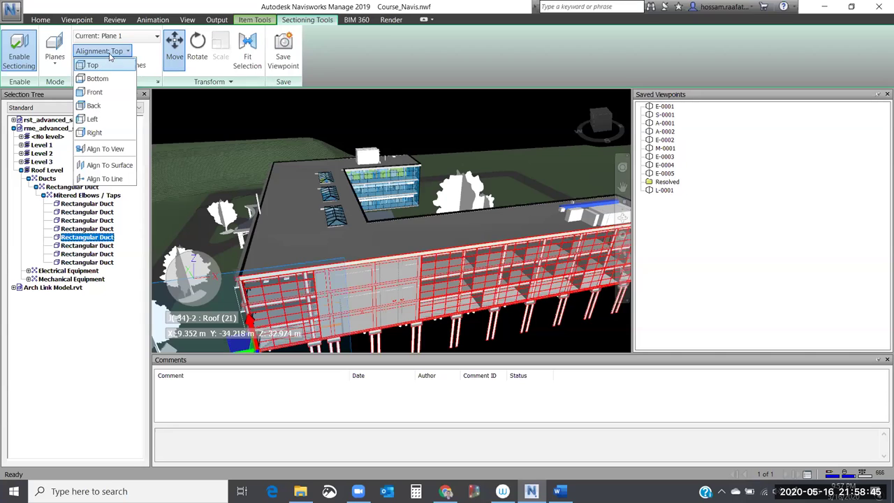
pyautogui.click(105, 65)
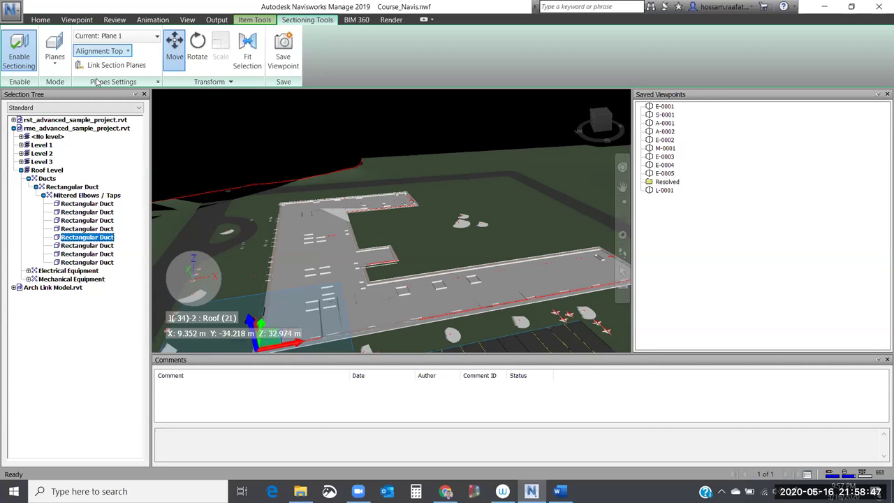
pyautogui.click(103, 51)
pyautogui.click(103, 77)
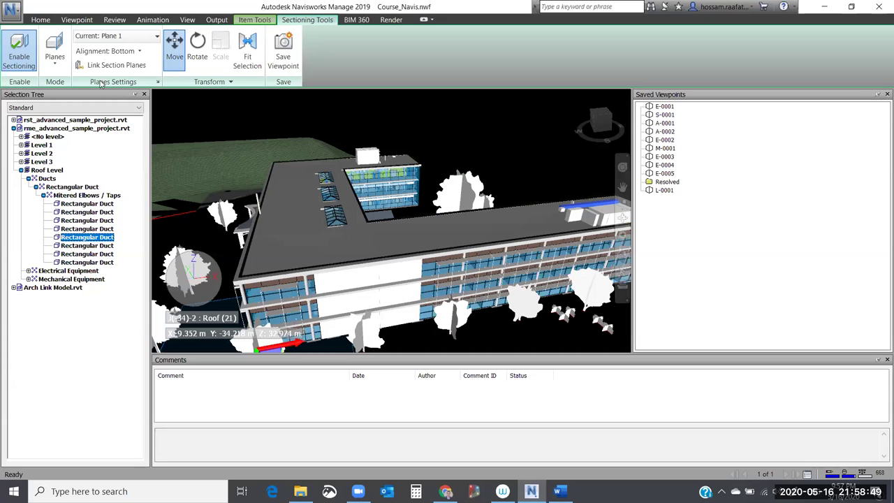
pyautogui.click(105, 53)
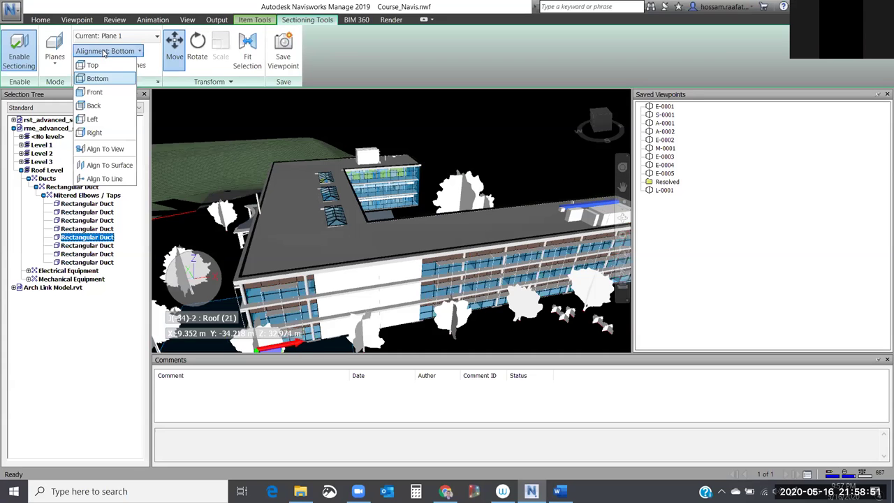
pyautogui.click(108, 92)
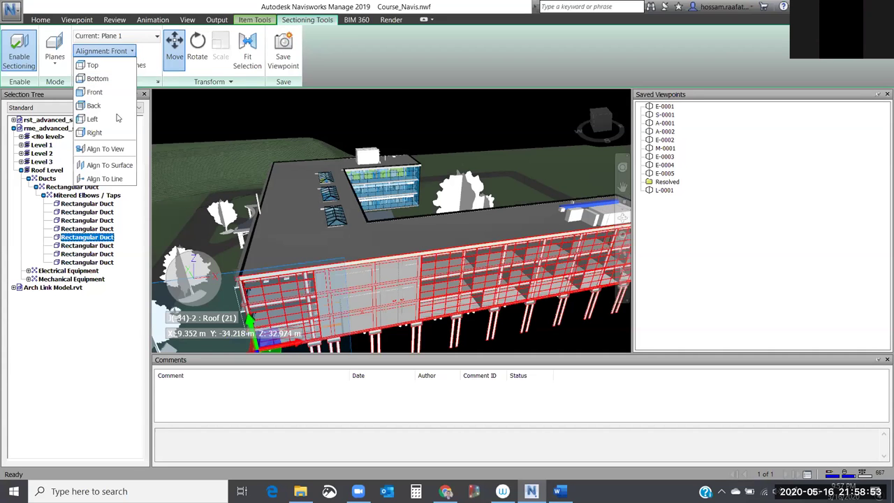
# Align section Plane 1 to the rooftop duct's surface and shift it back and forth through the building to cut the parking-side wing
pyautogui.click(109, 165)
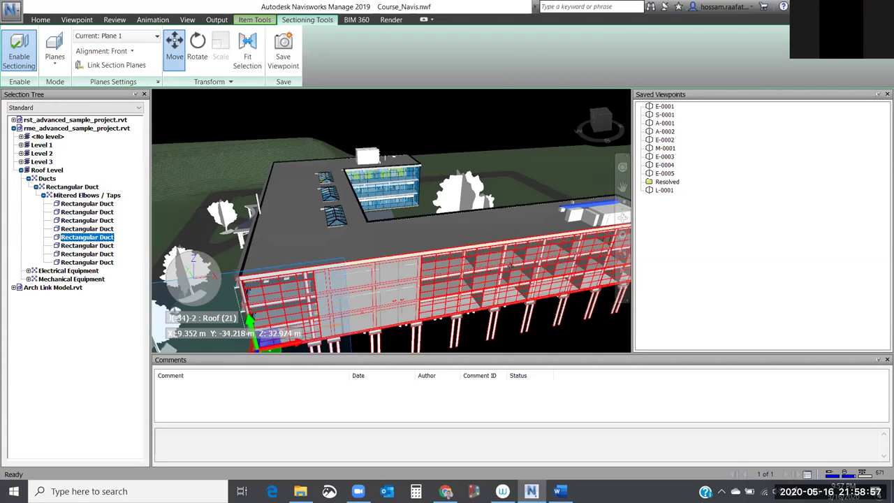
pyautogui.click(574, 213)
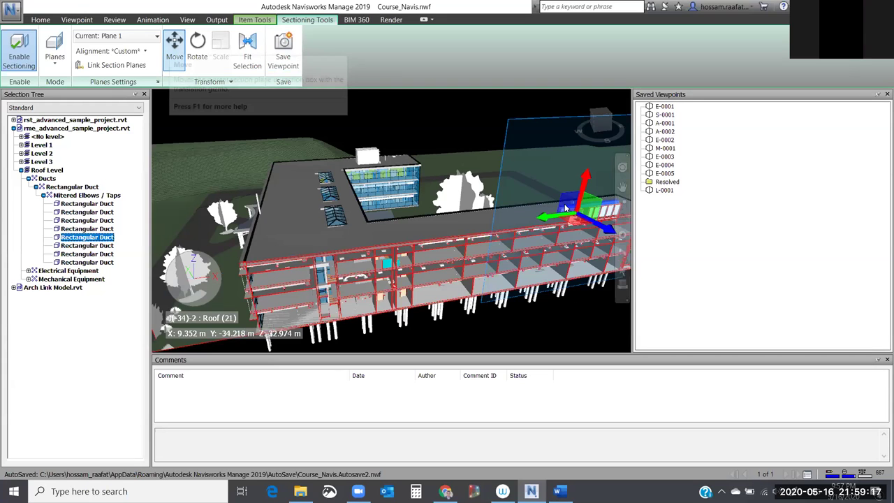
pyautogui.keyDown('shift'); pyautogui.moveTo(545, 186); pyautogui.dragTo(530, 175, button='middle'); pyautogui.keyUp('shift')
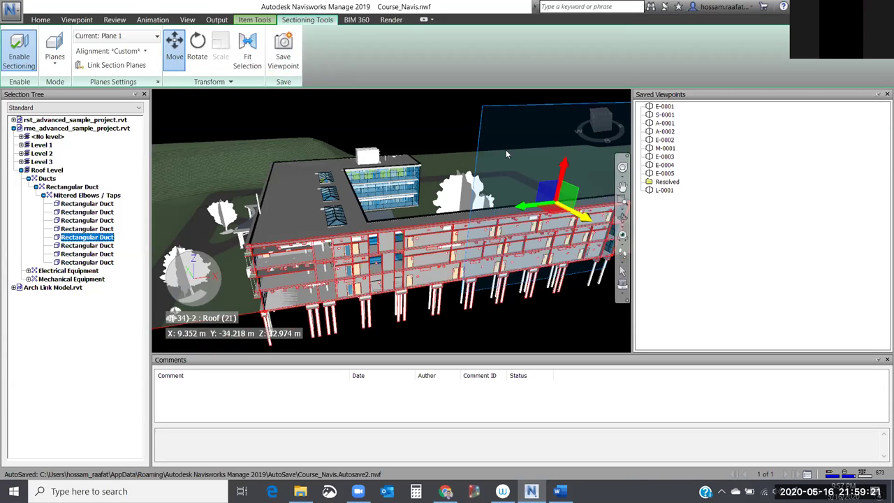
pyautogui.moveTo(592, 219); pyautogui.dragTo(549, 189)
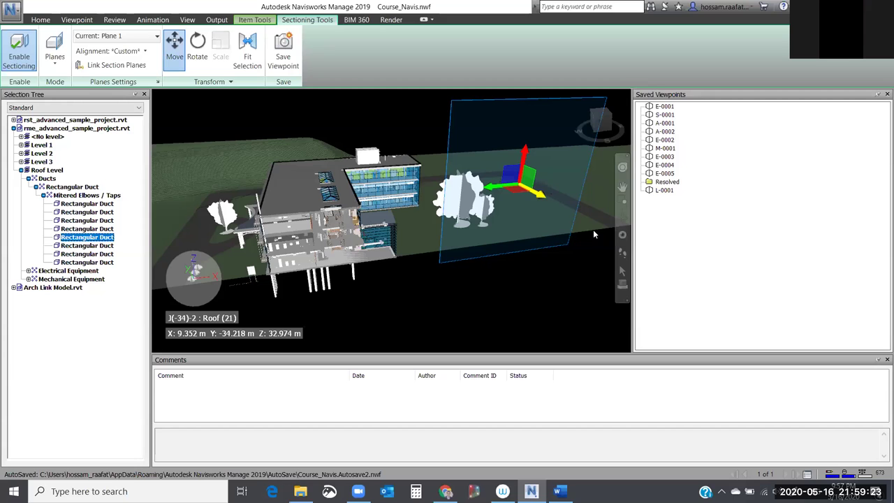
pyautogui.hotkey('ctrl', 'z')
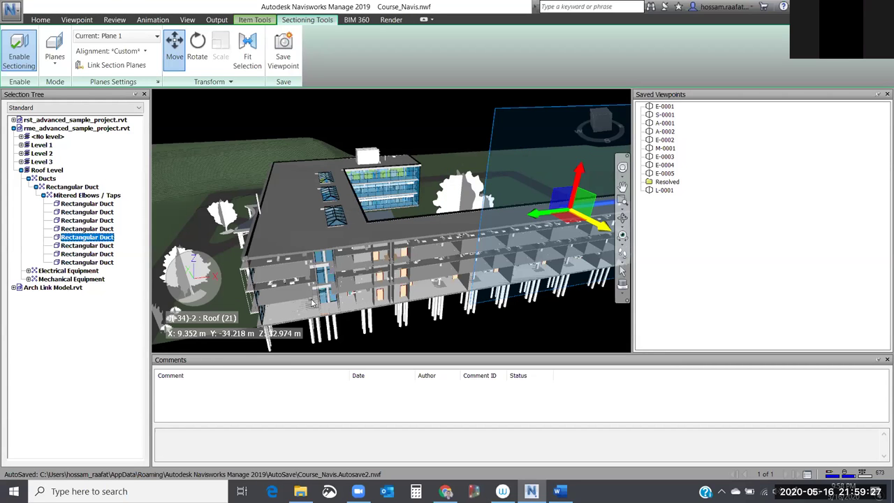
pyautogui.hotkey('ctrl', 'z')
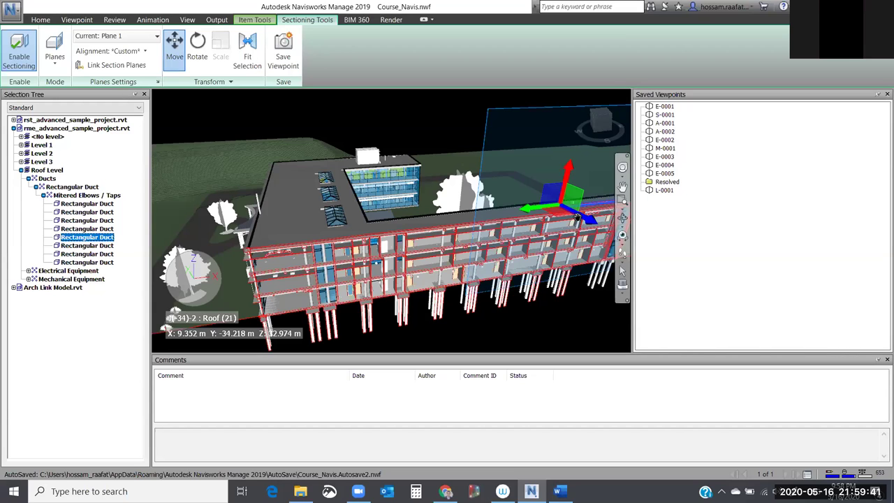
# Set the alignment of section Plane 1 to Top so it cuts the building horizontally
pyautogui.click(247, 59)
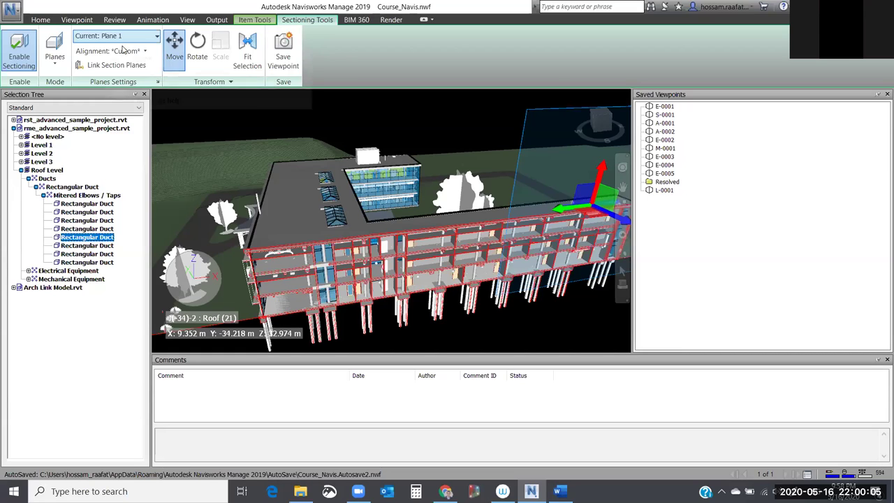
pyautogui.hotkey('alt', 'Down')
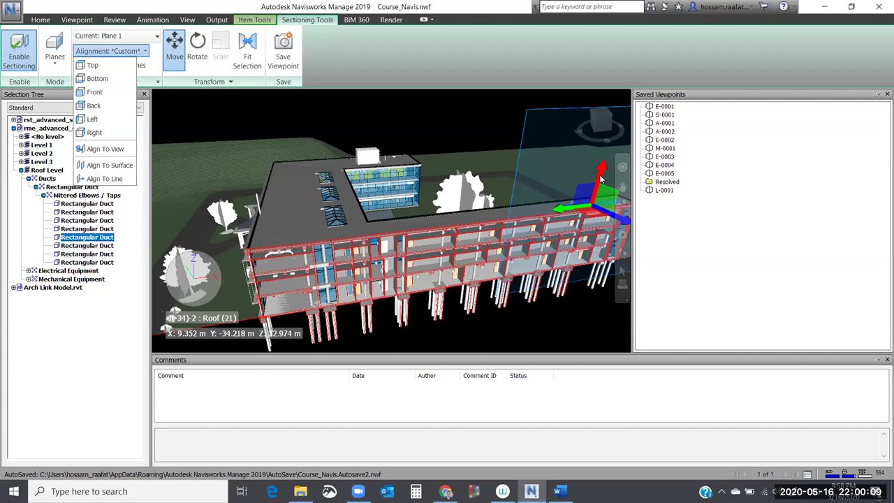
pyautogui.press('Down')
pyautogui.press('Return')
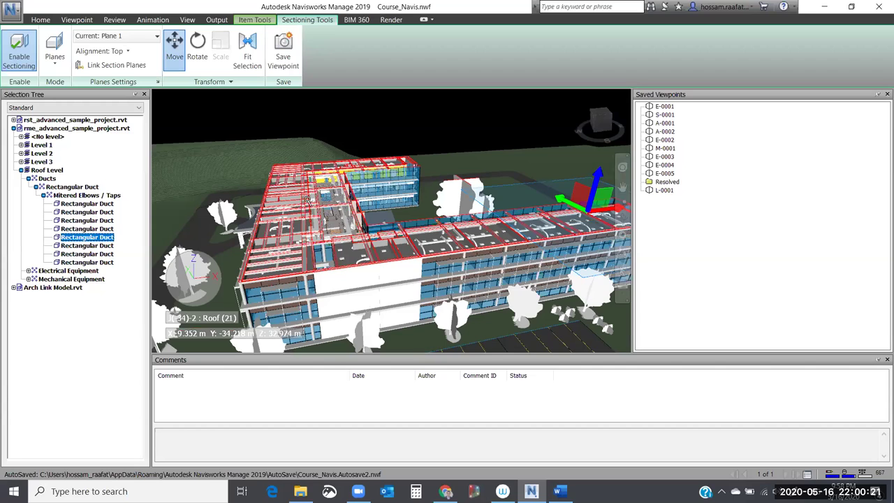
# Lower section Plane 1 through the building until it cuts across the rooms beneath the roof
pyautogui.scroll(3, 312, 202)
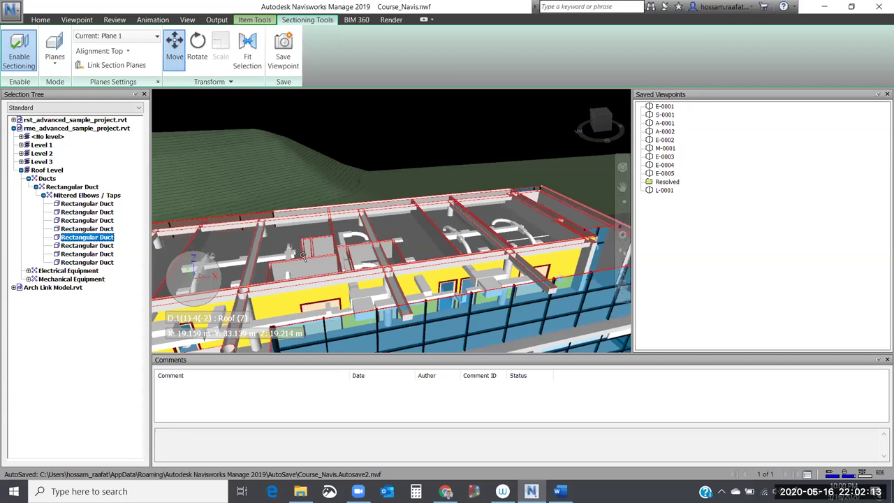
pyautogui.scroll(-2, 515, 125)
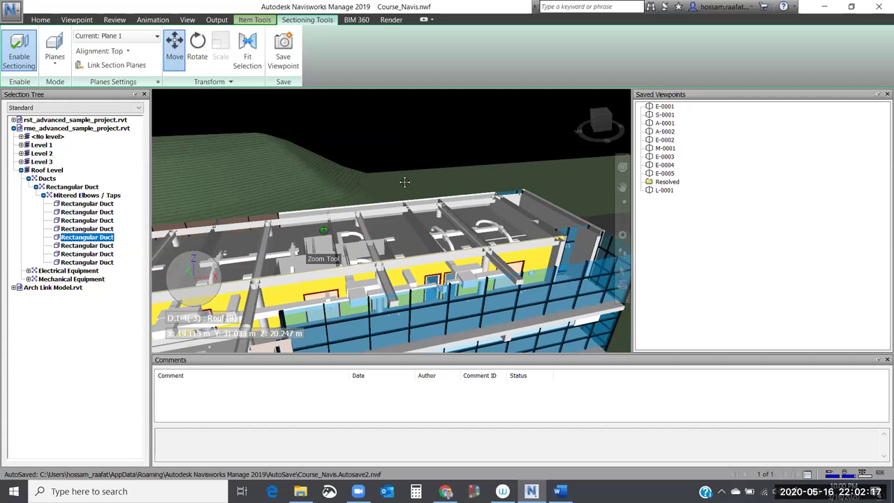
pyautogui.scroll(-1, 335, 222)
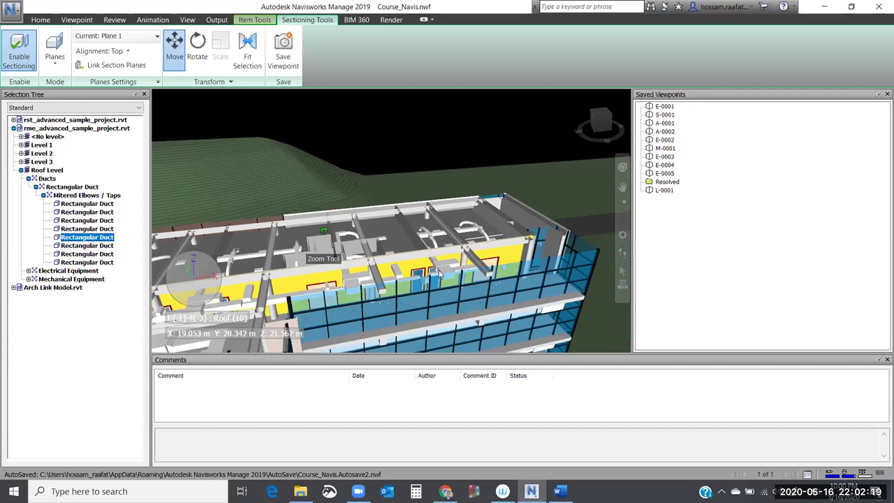
pyautogui.scroll(-1, 486, 271)
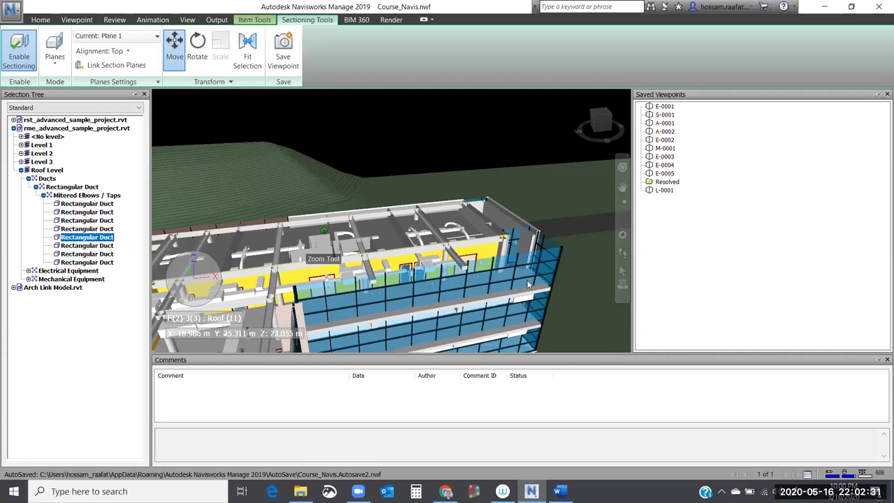
pyautogui.scroll(-5, 367, 273)
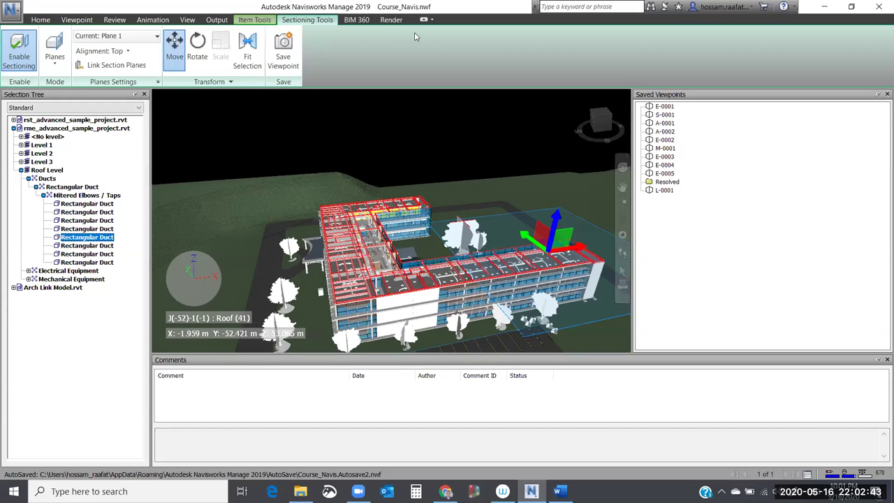
pyautogui.scroll(5, 412, 289)
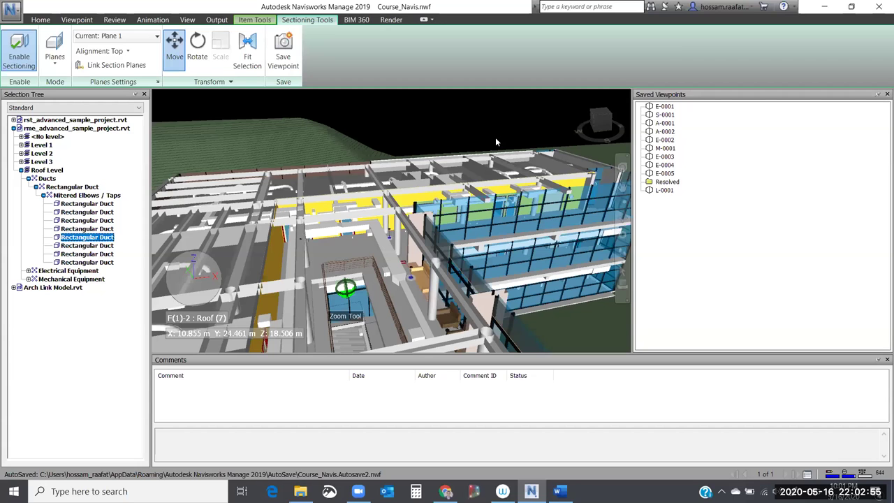
pyautogui.click(469, 204)
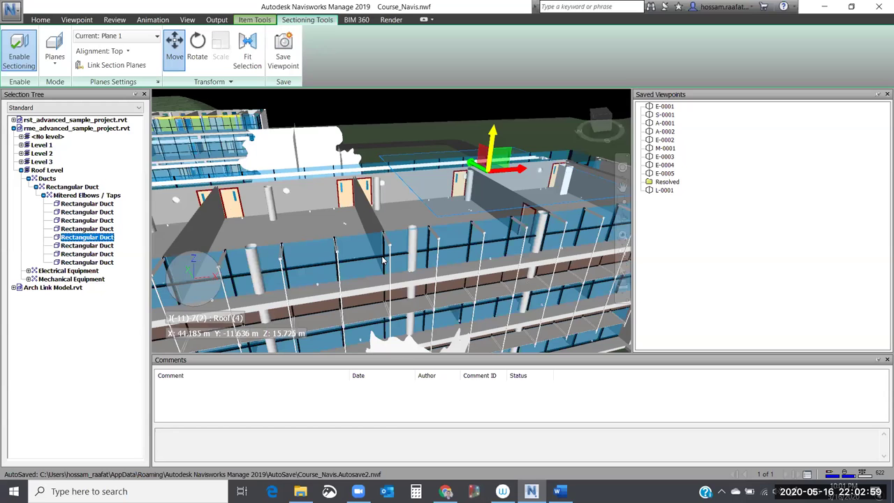
# Examine the cut rooms, corridor, doors and round columns beneath the section plane for coordination issues
pyautogui.scroll(3, 383, 260)
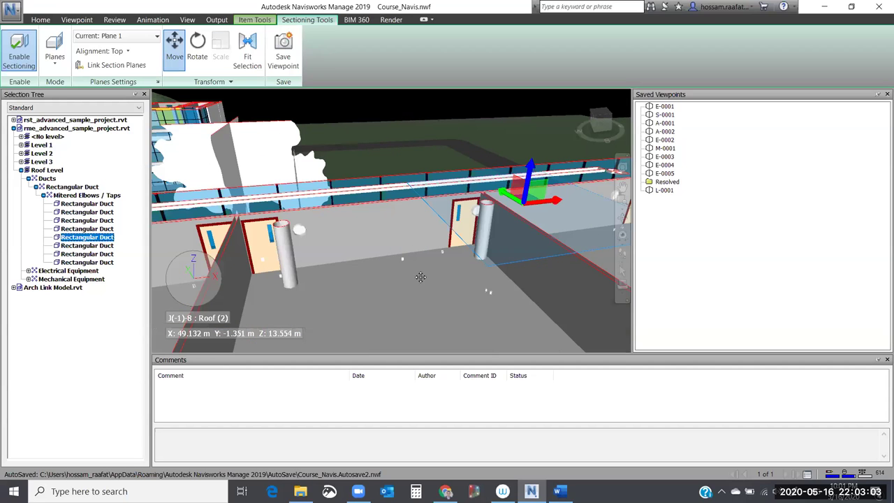
pyautogui.scroll(5, 360, 276)
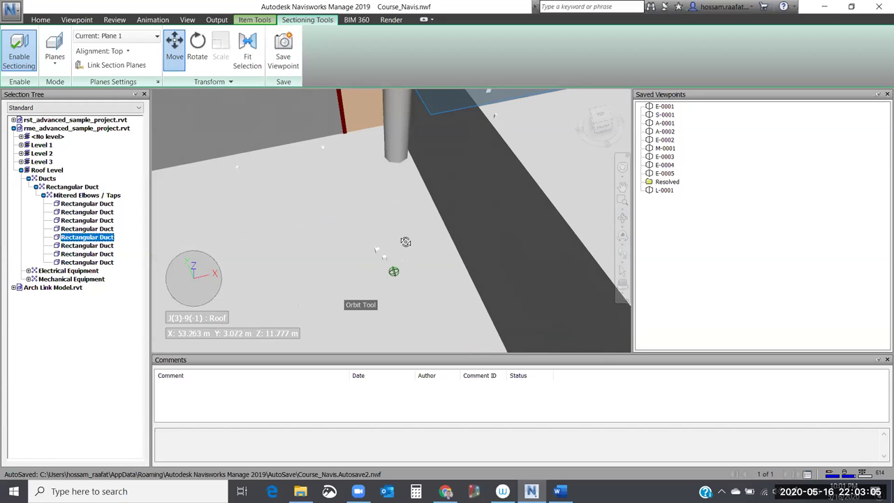
pyautogui.scroll(-2, 349, 241)
pyautogui.scroll(-5, 342, 241)
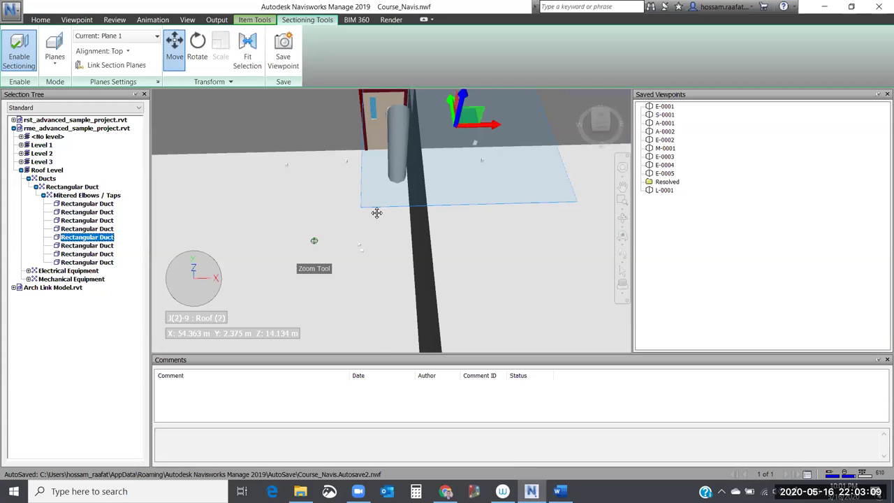
pyautogui.scroll(-4, 376, 212)
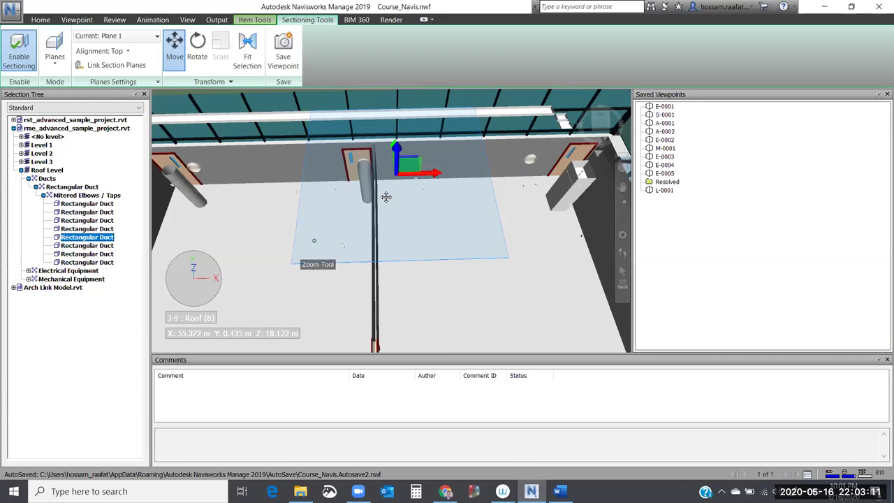
pyautogui.moveTo(385, 197); pyautogui.dragTo(348, 199, button='middle')
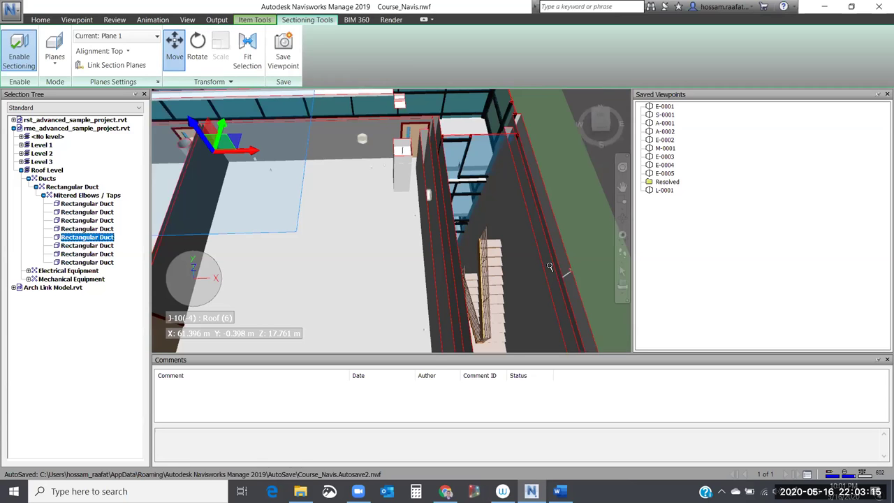
pyautogui.scroll(1, 550, 266)
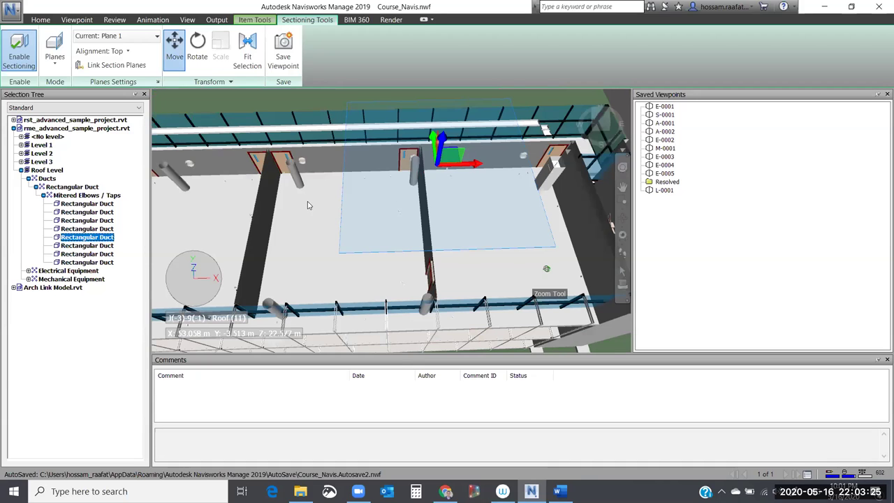
pyautogui.scroll(-3, 307, 205)
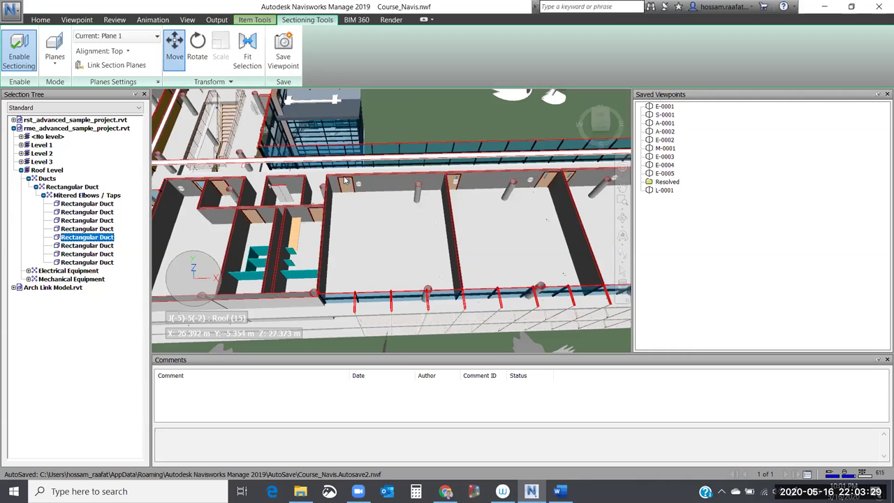
pyautogui.click(452, 208)
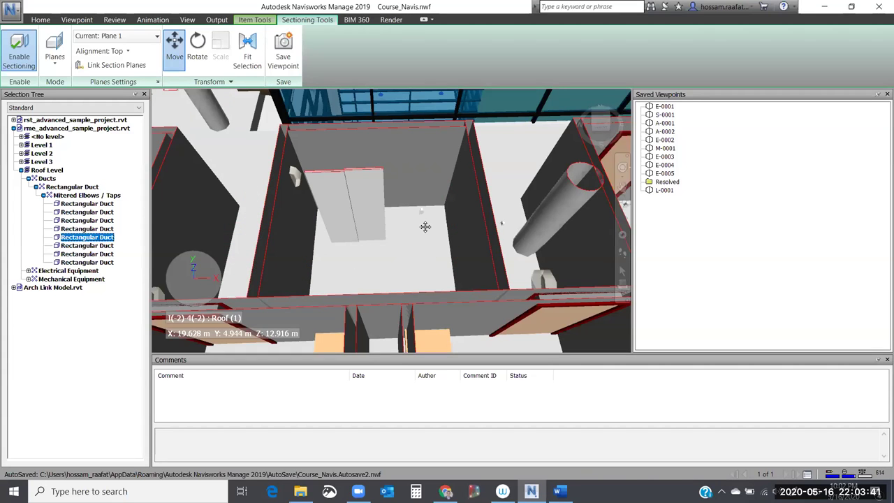
pyautogui.keyDown('shift'); pyautogui.moveTo(425, 226); pyautogui.dragTo(409, 254, button='middle'); pyautogui.keyUp('shift')
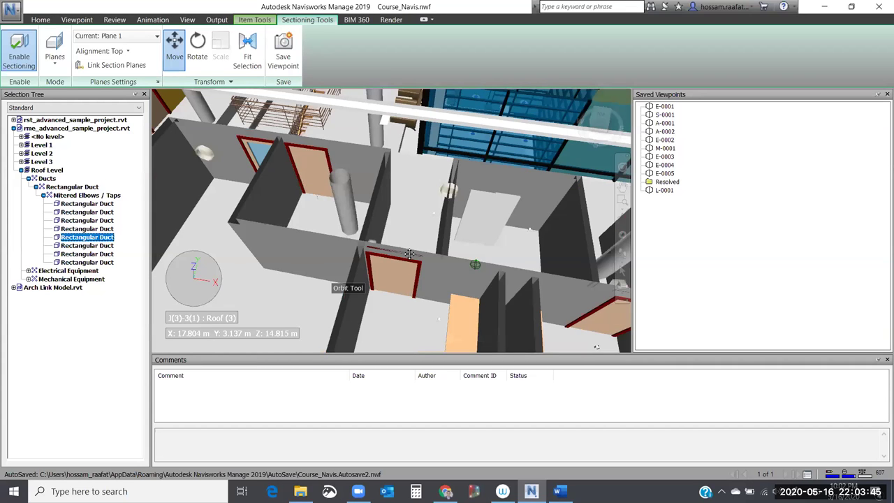
pyautogui.keyDown('shift'); pyautogui.moveTo(409, 254); pyautogui.dragTo(439, 211, button='middle'); pyautogui.keyUp('shift')
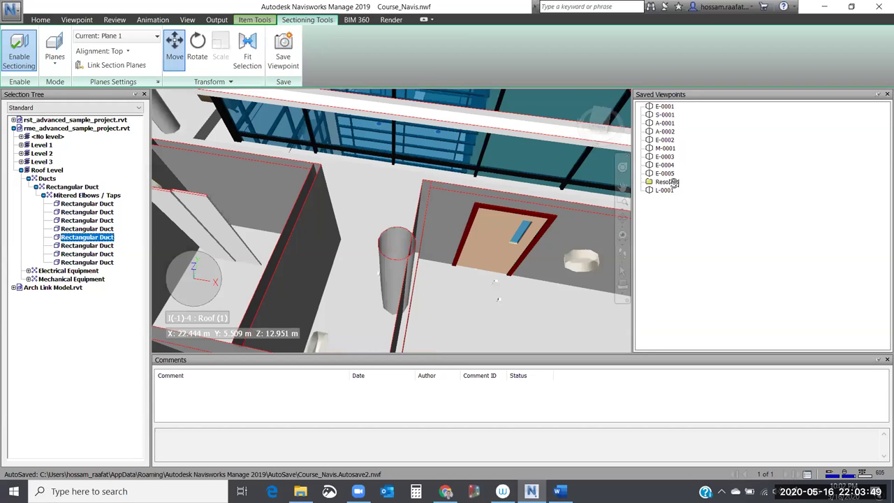
# Draw an orange redline cloud of thickness 3 around the round column beside the wall in the passage between the rooms
pyautogui.keyDown('shift'); pyautogui.moveTo(391, 238); pyautogui.dragTo(372, 244, button='middle'); pyautogui.keyUp('shift')
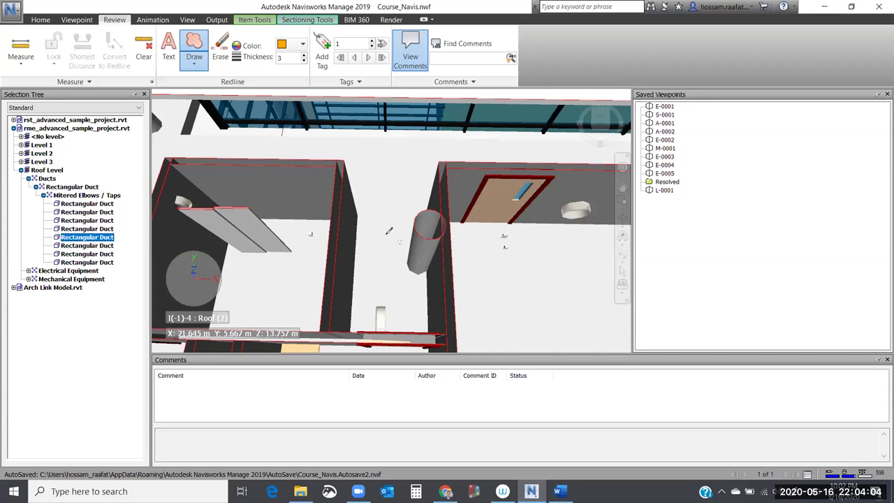
pyautogui.moveTo(427, 183)
pyautogui.mouseDown()
pyautogui.moveTo(467, 236)
pyautogui.moveTo(401, 267)
pyautogui.mouseUp()
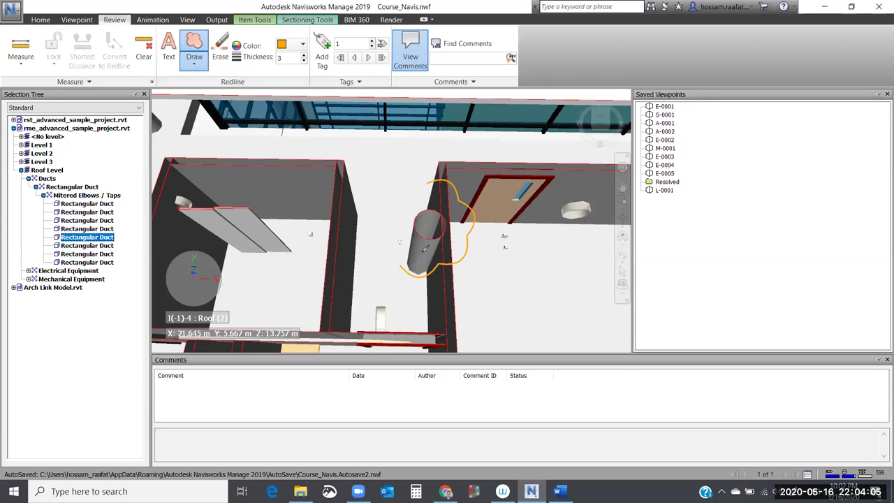
pyautogui.rightClick(423, 247)
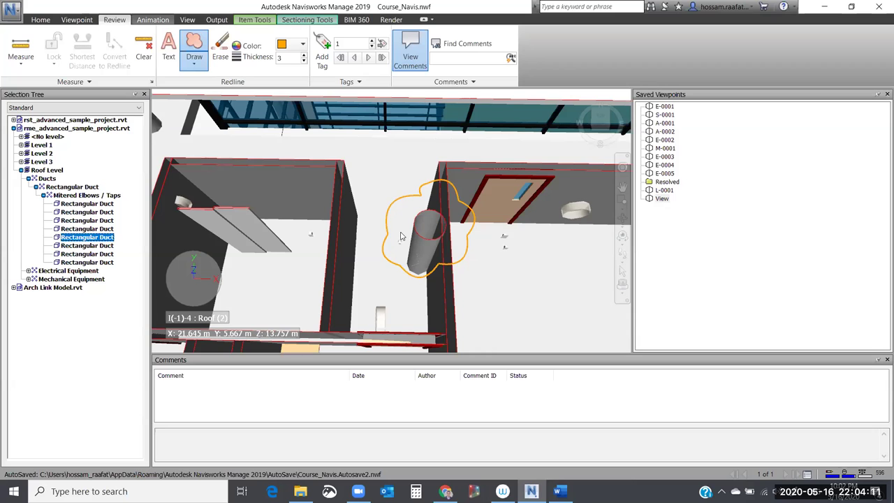
# Select the clouded round column and display its properties to check which source model it belongs to
pyautogui.press('Escape')
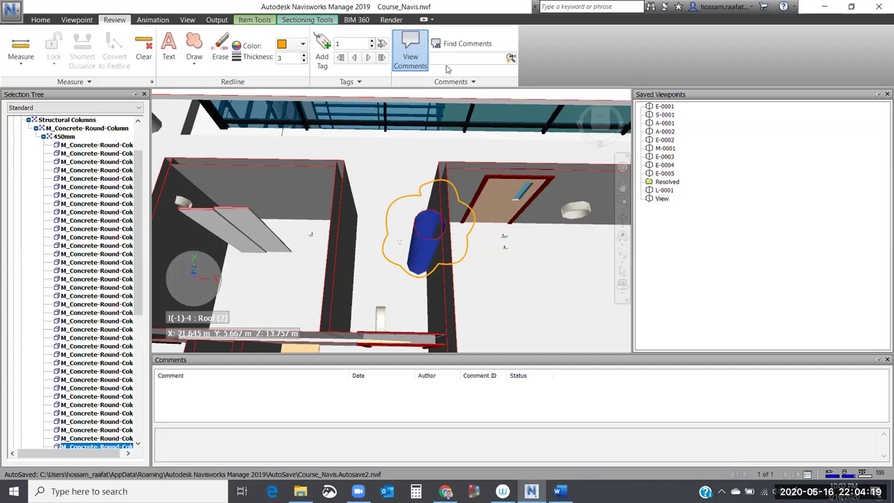
pyautogui.hotkey('alt', 'h')
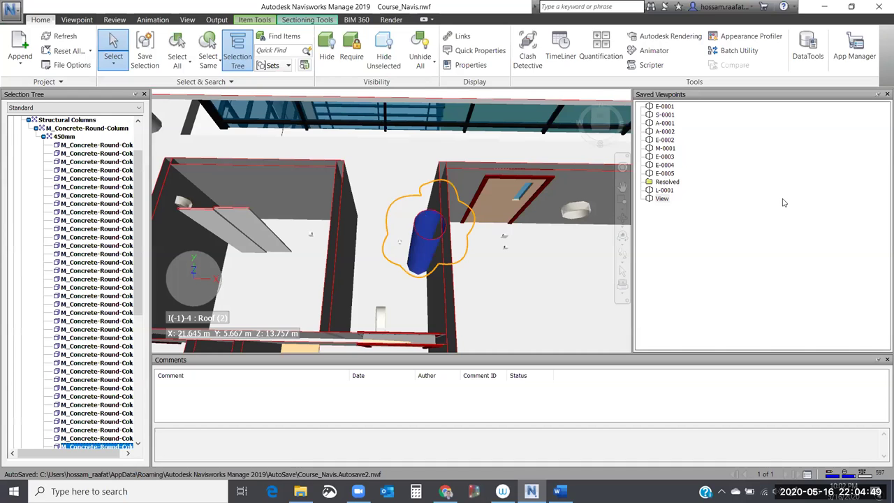
pyautogui.click(471, 65)
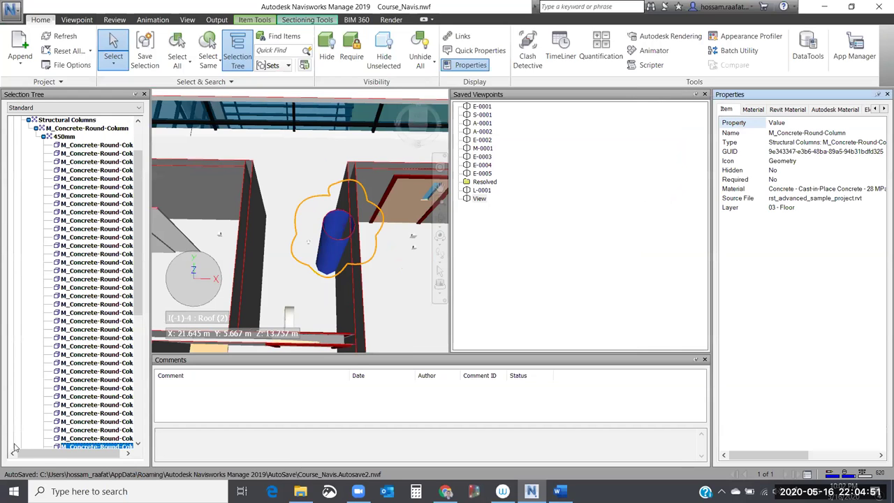
pyautogui.scroll(-1, 58, 422)
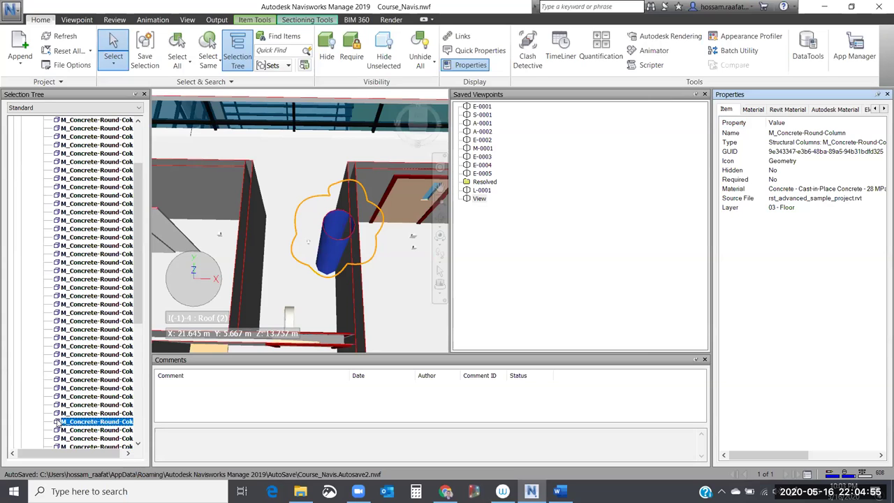
# Rename the new saved viewpoint of the clouded column as A-0003
pyautogui.write('A-000')
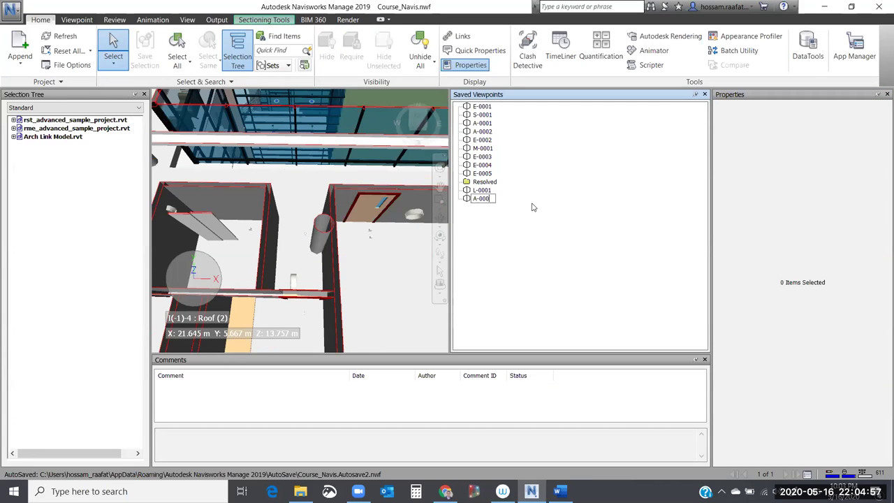
pyautogui.write('3')
pyautogui.press('Return')
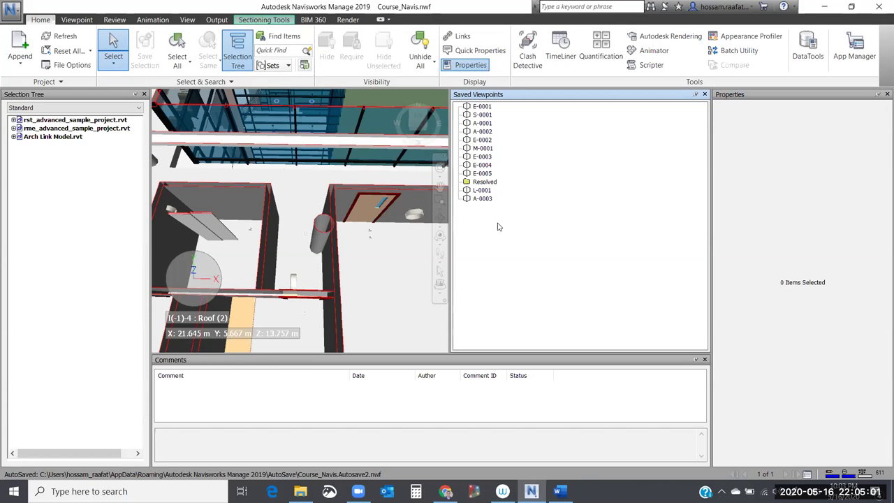
# Add the comment "kindly coordinate with STR" with status New to viewpoint A-0003
pyautogui.rightClick(482, 199)
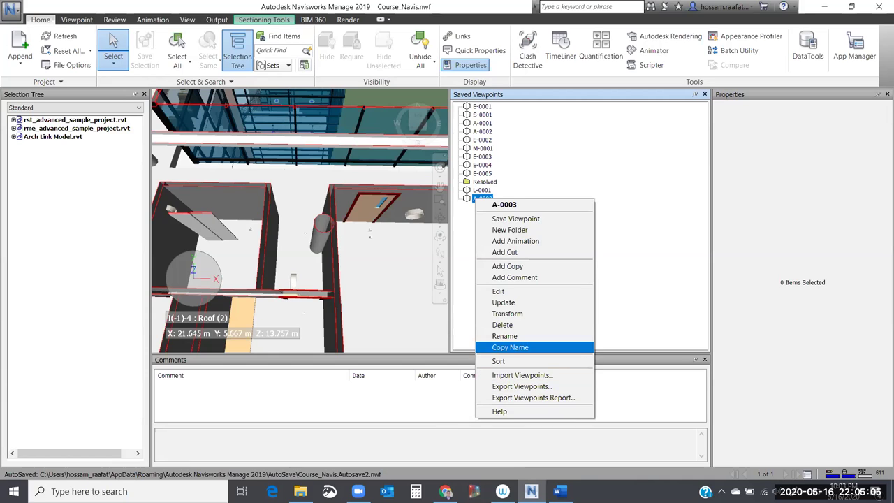
pyautogui.press('Up')
pyautogui.press('Up')
pyautogui.press('Up')
pyautogui.press('Up')
pyautogui.press('Up')
pyautogui.press('Up')
pyautogui.press('Return')
pyautogui.write('kindl')
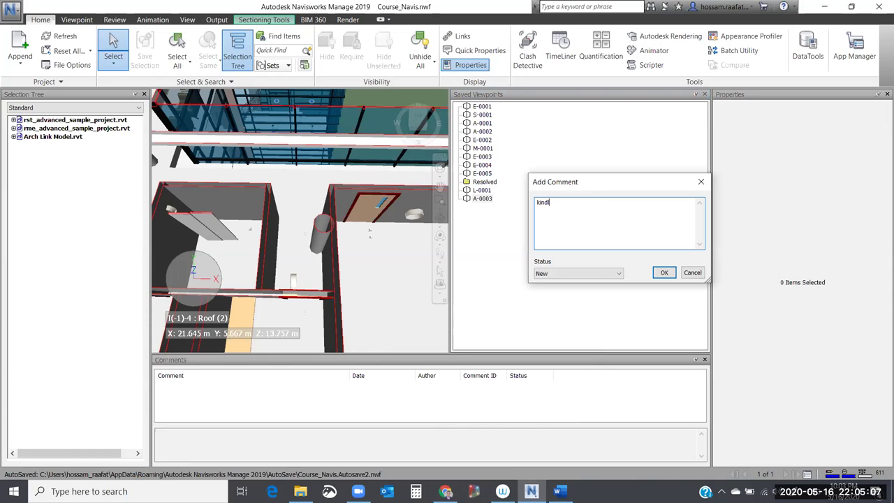
pyautogui.write('y coordinate with STR')
pyautogui.click(664, 272)
# Add a copy of saved viewpoint A-0003 together with its redline and comment
pyautogui.rightClick(487, 199)
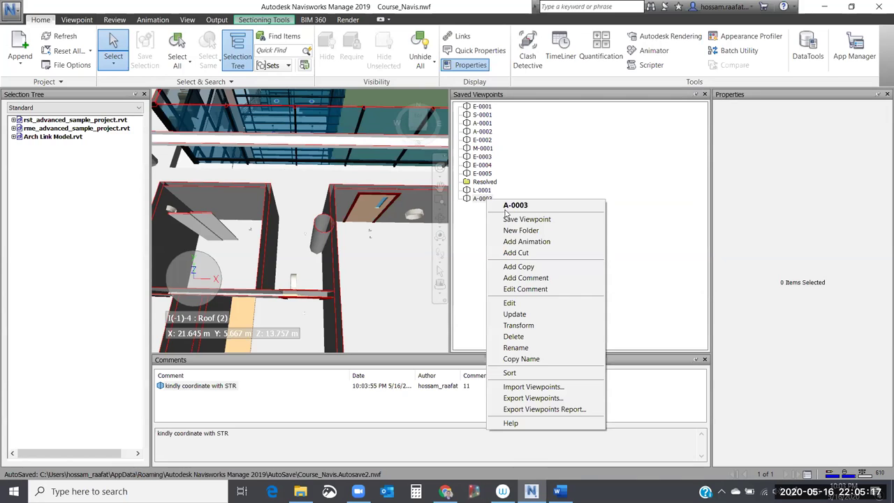
pyautogui.press('Down')
pyautogui.press('Down')
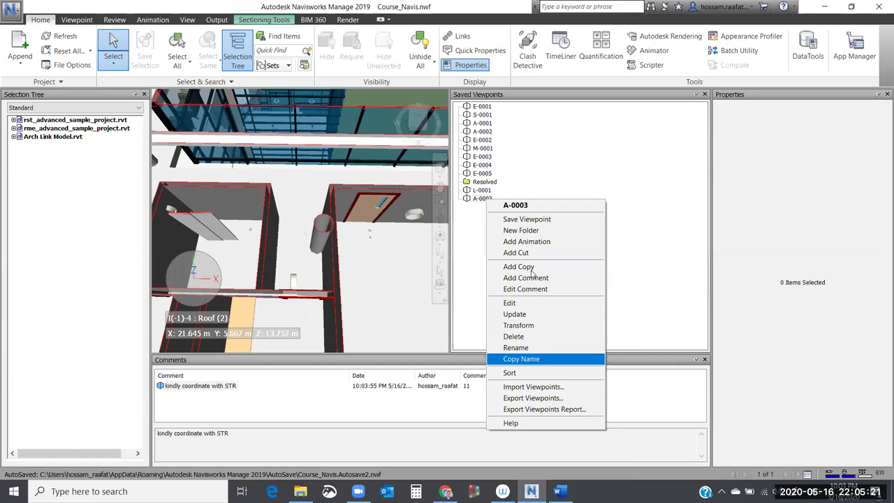
pyautogui.press('Return')
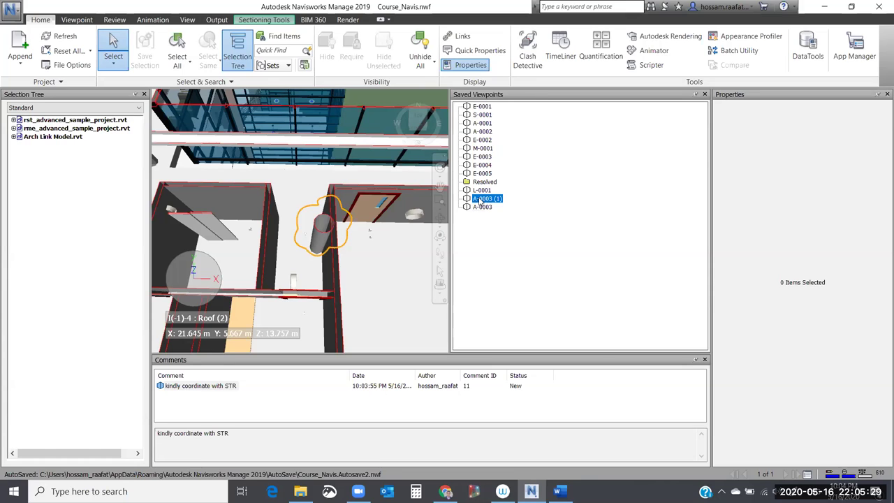
# Rename the copied viewpoint of A-0003 as S-0002 and open it
pyautogui.press('Home')
pyautogui.press('Delete')
pyautogui.write('S')
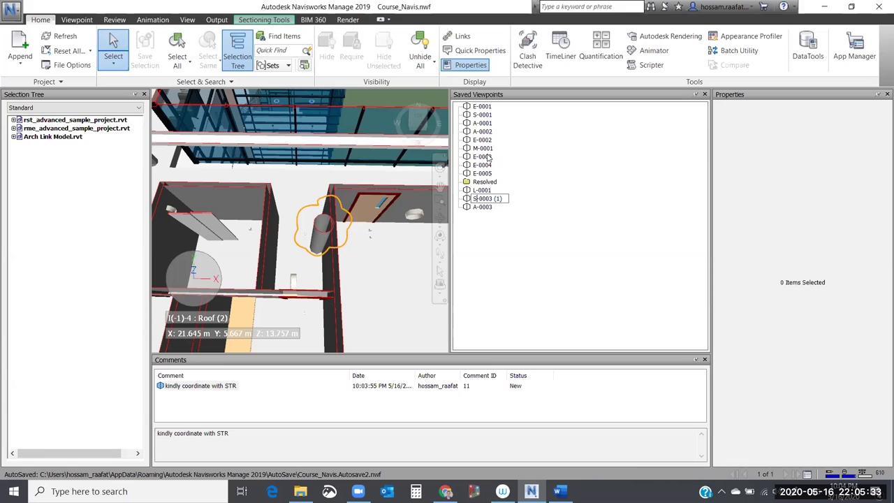
pyautogui.hotkey('shift', 'End')
pyautogui.write('-0002')
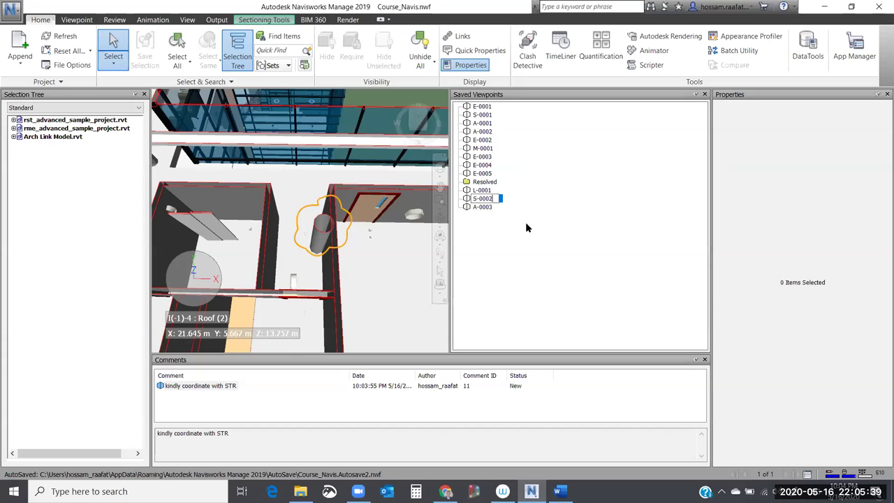
pyautogui.press('Return')
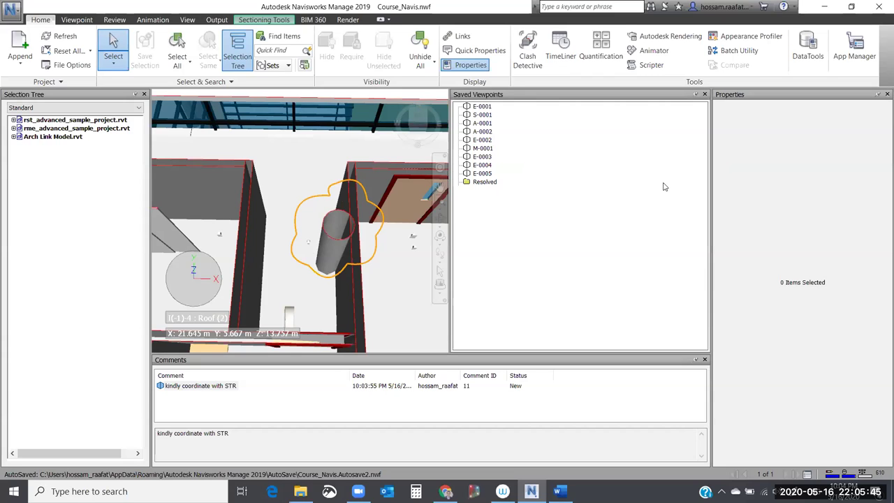
pyautogui.click(482, 199)
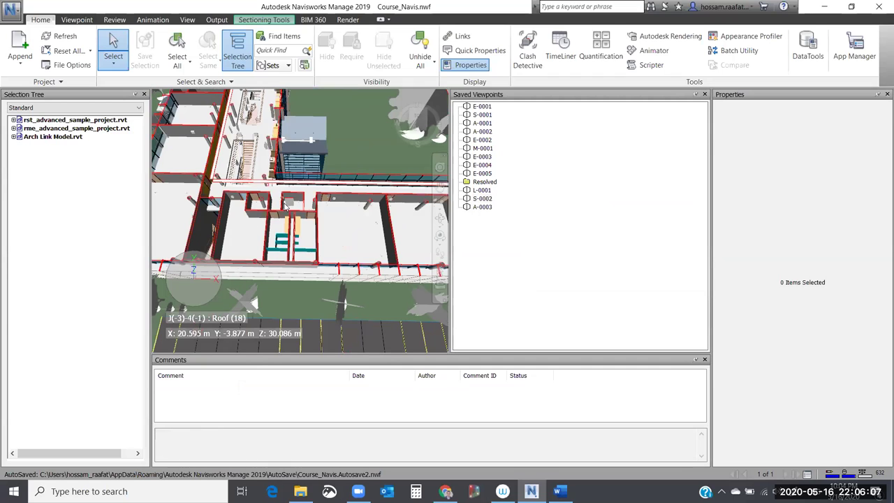
# Cut open the staircase at the far end of the building with section Plane 2 in custom alignment
pyautogui.hotkey('ctrl', 'Home')
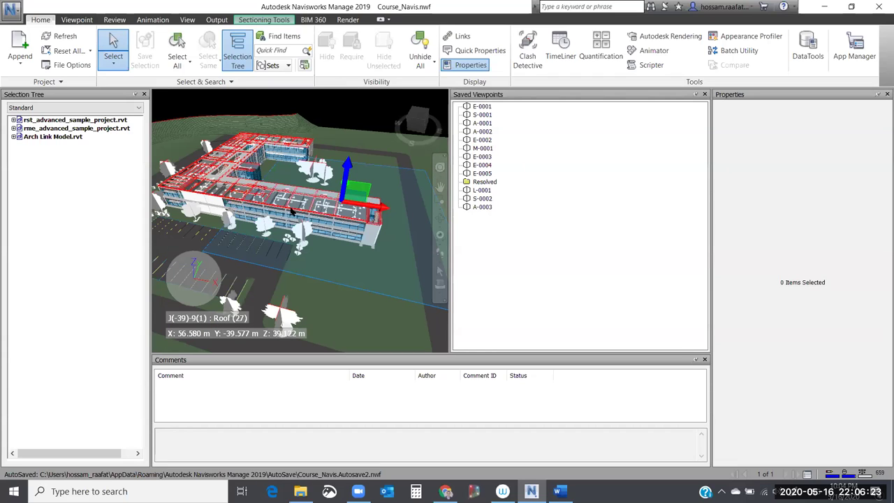
pyautogui.scroll(10, 382, 227)
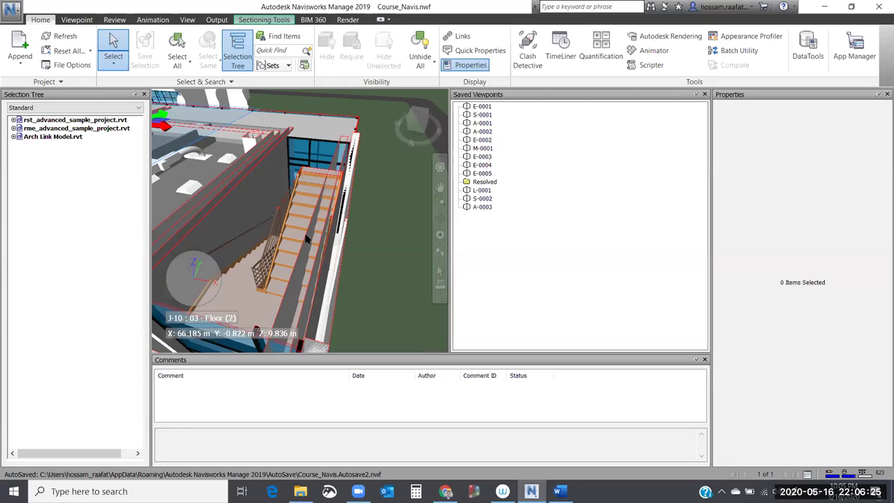
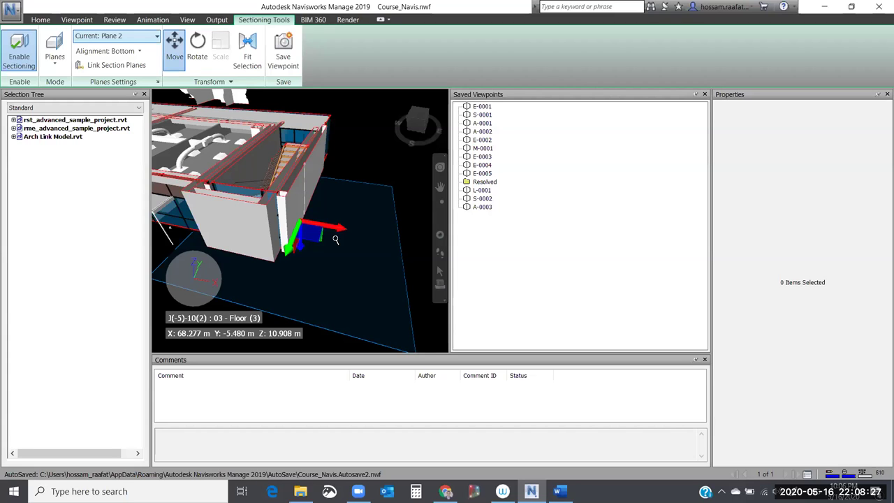
pyautogui.moveTo(374, 255); pyautogui.dragTo(277, 192)
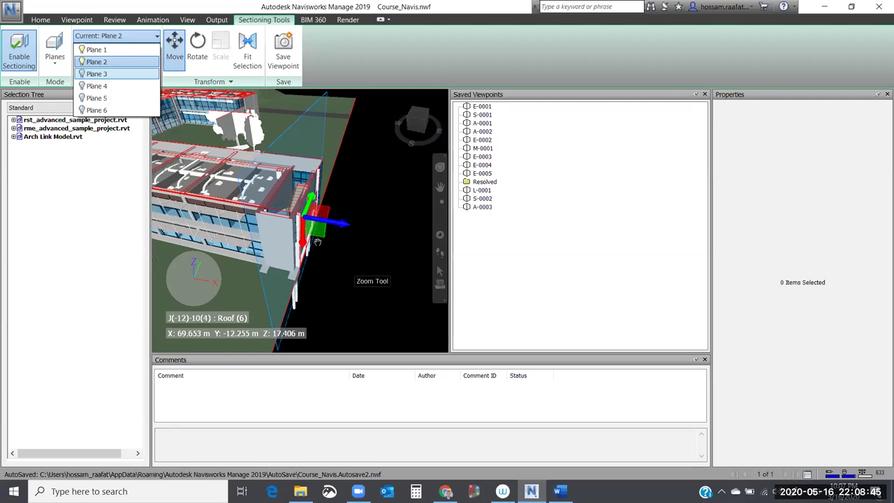
pyautogui.scroll(4, 318, 241)
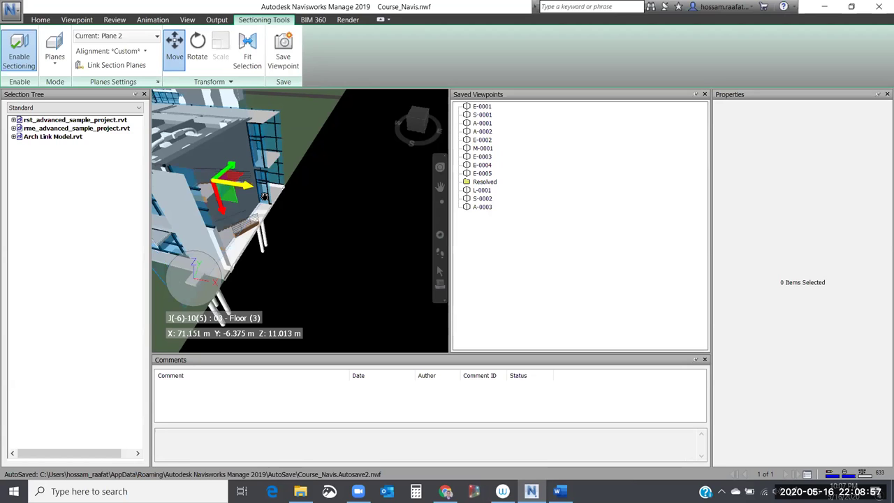
pyautogui.hotkey('ctrl', 'z')
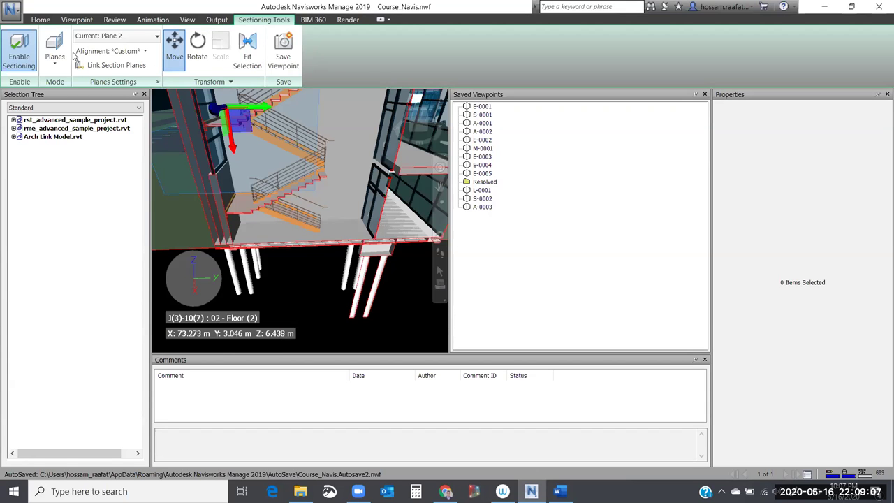
pyautogui.click(105, 36)
pyautogui.click(306, 160)
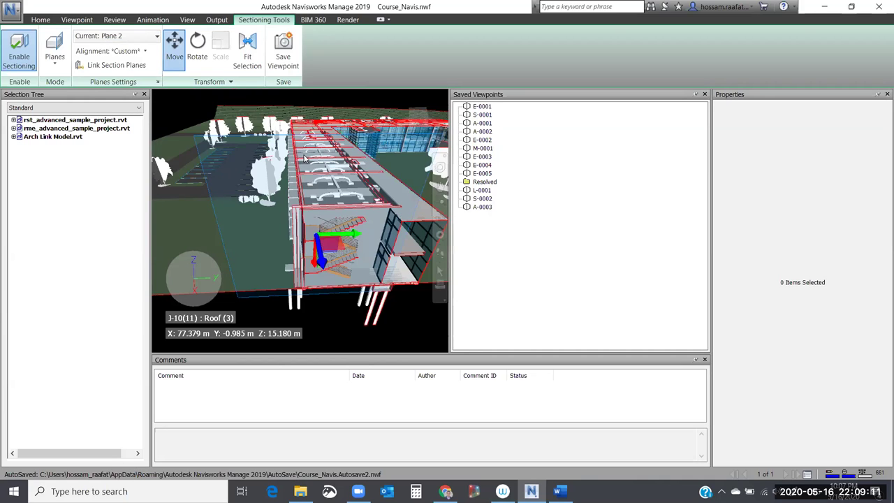
# Turn off sectioning to show the complete building with its roof and parking area
pyautogui.scroll(3, 305, 159)
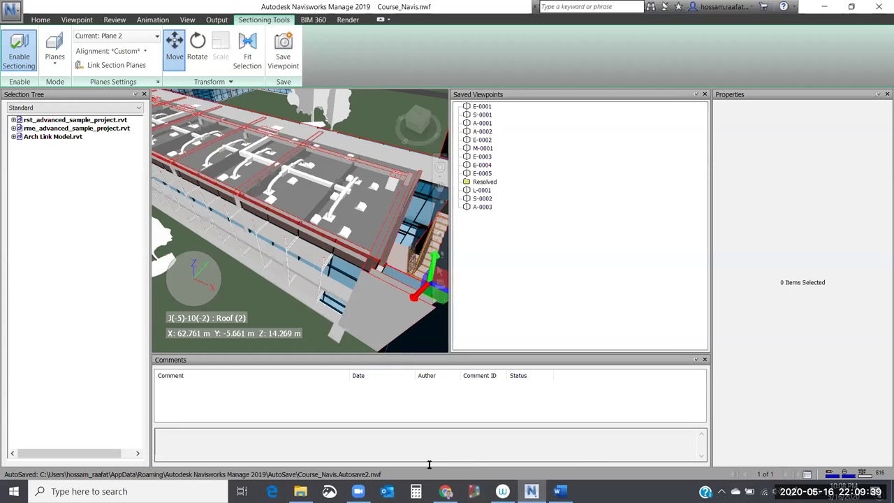
pyautogui.moveTo(357, 489)
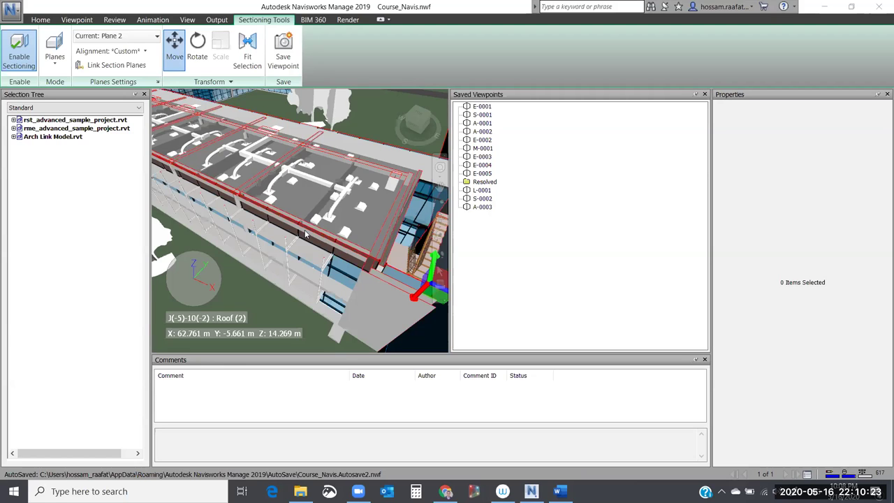
pyautogui.scroll(-1, 305, 234)
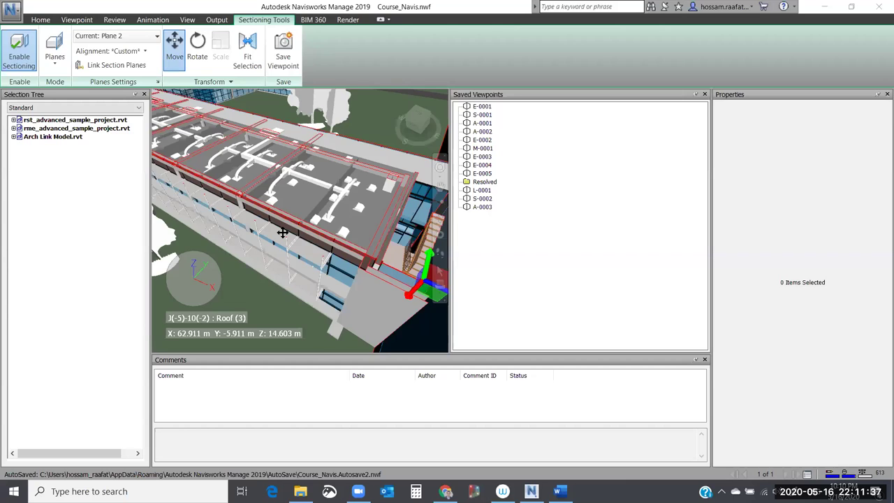
pyautogui.hotkey('ctrl', 'z')
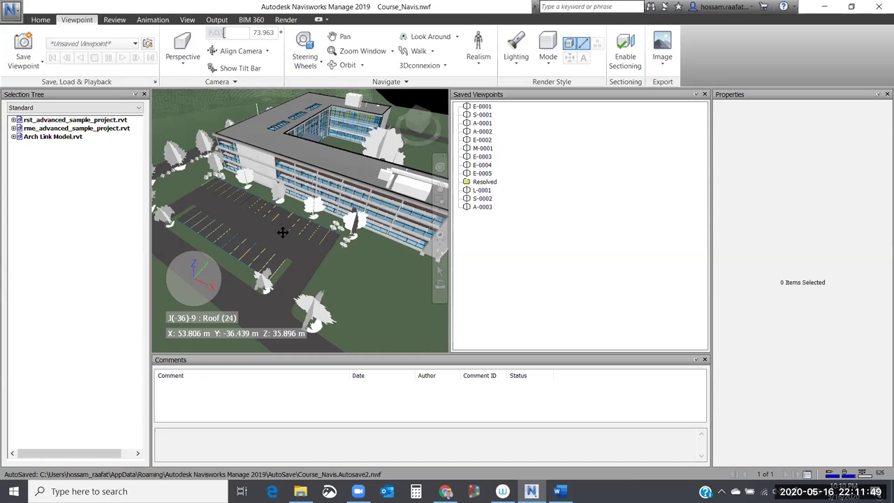
# Export the viewpoints report as Course_Navis.html into a new folder named "clash test report" inside Samples
pyautogui.click(218, 19)
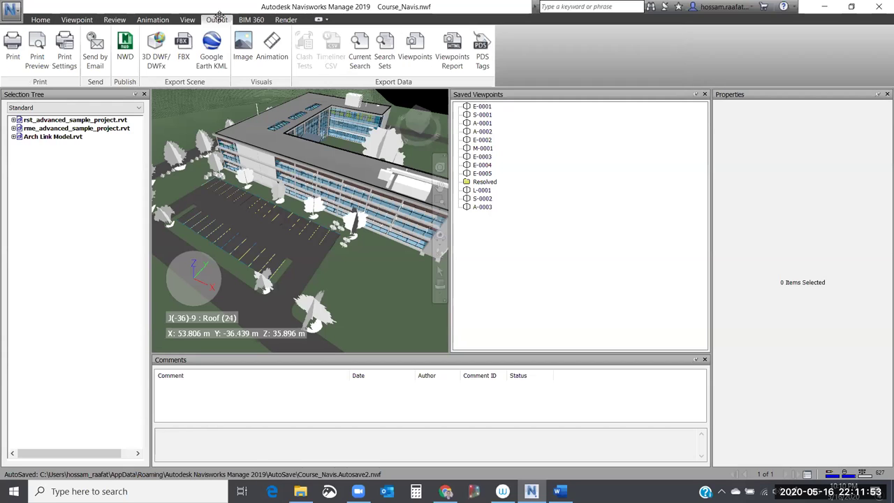
pyautogui.click(461, 65)
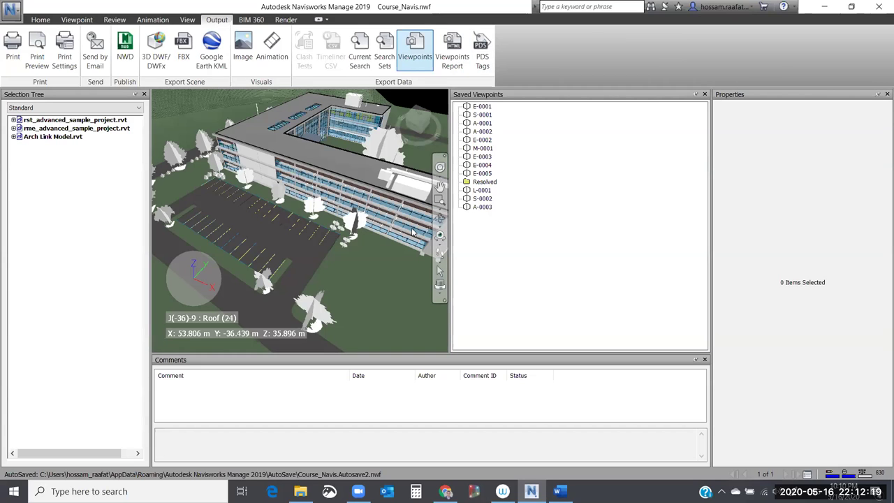
pyautogui.click(453, 56)
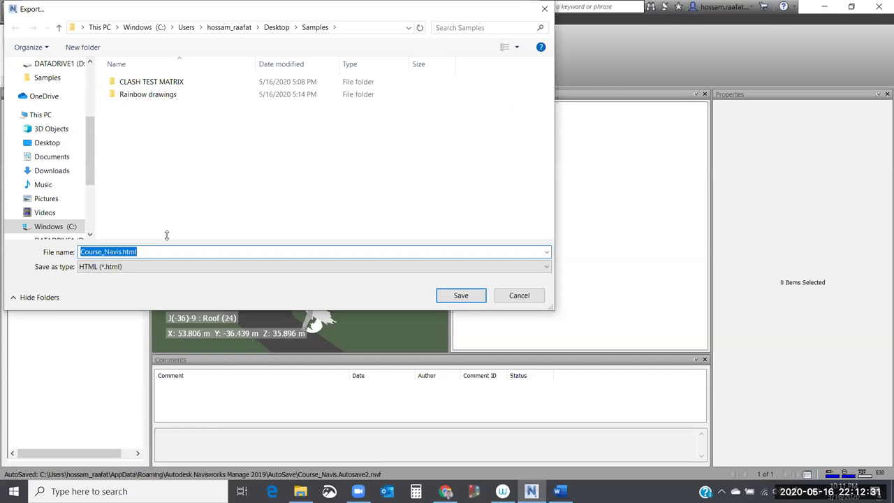
pyautogui.click(83, 46)
pyautogui.write('clash t')
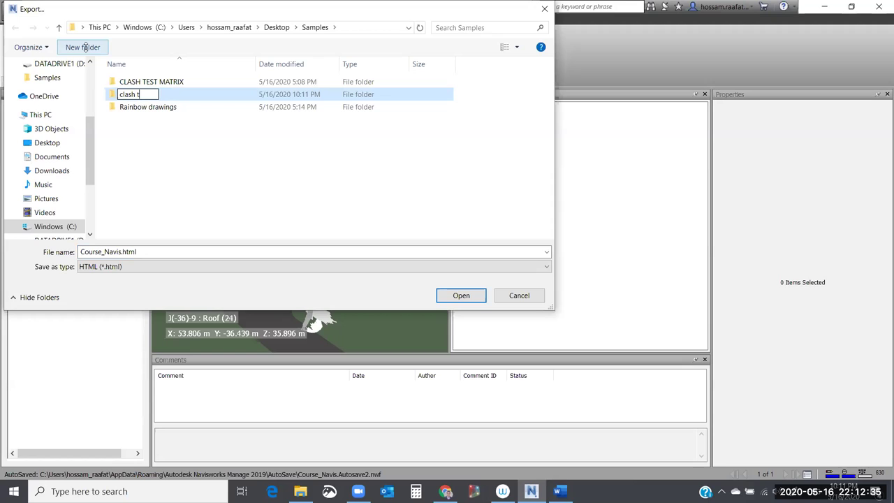
pyautogui.write('est report')
pyautogui.press('Return')
pyautogui.press('Return')
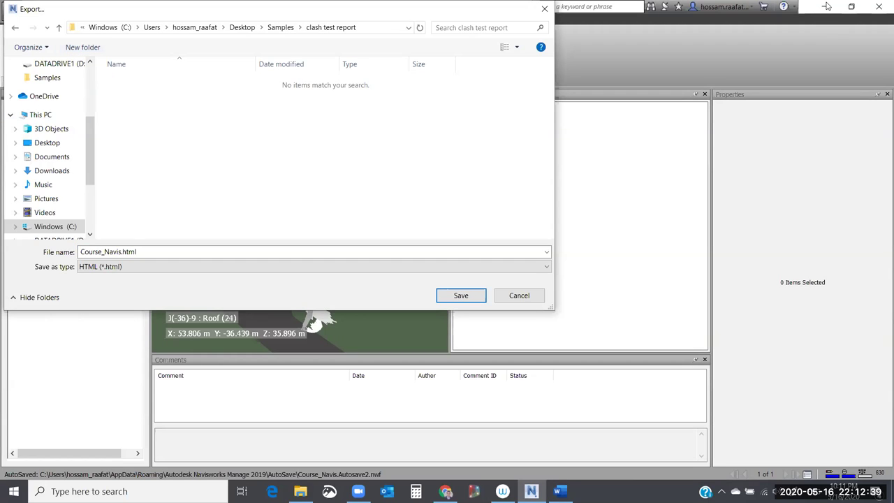
pyautogui.click(238, 381)
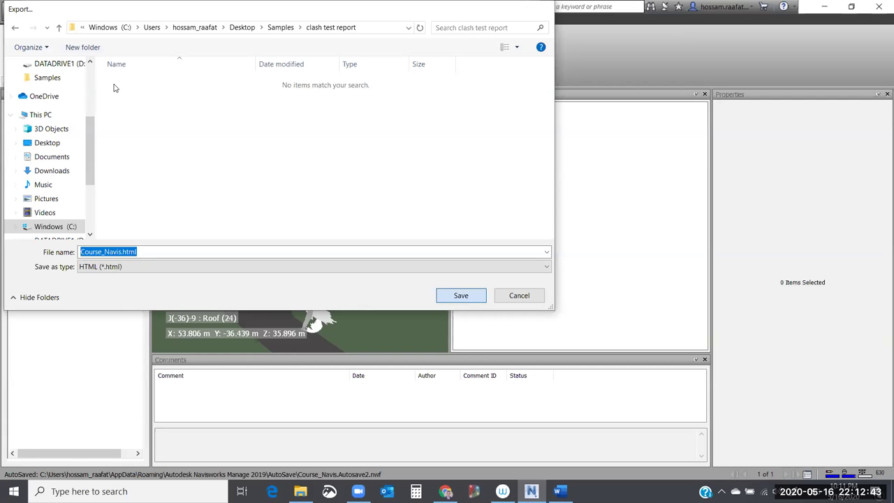
pyautogui.press('Return')
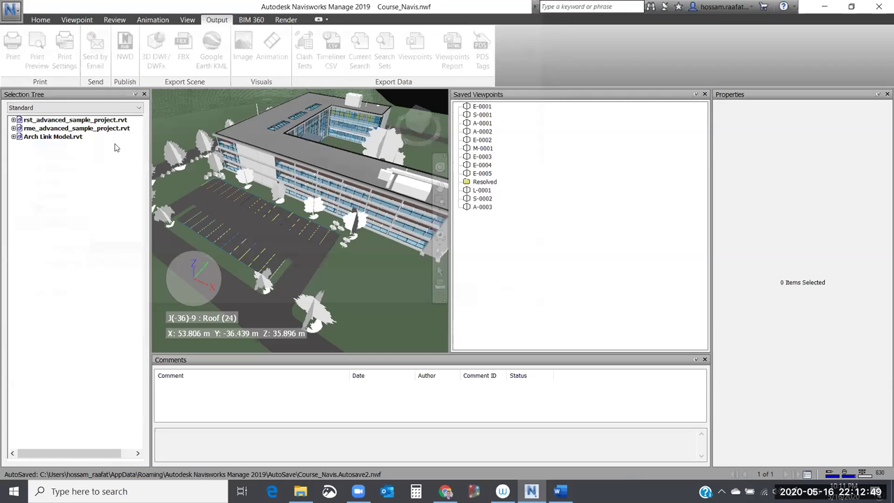
# Review the exported viewpoints report in the browser, view the E-0001 image at full size, and return to Navisworks
pyautogui.hotkey('alt', 'Tab')
pyautogui.scroll(1, 116, 147)
pyautogui.scroll(2, 116, 147)
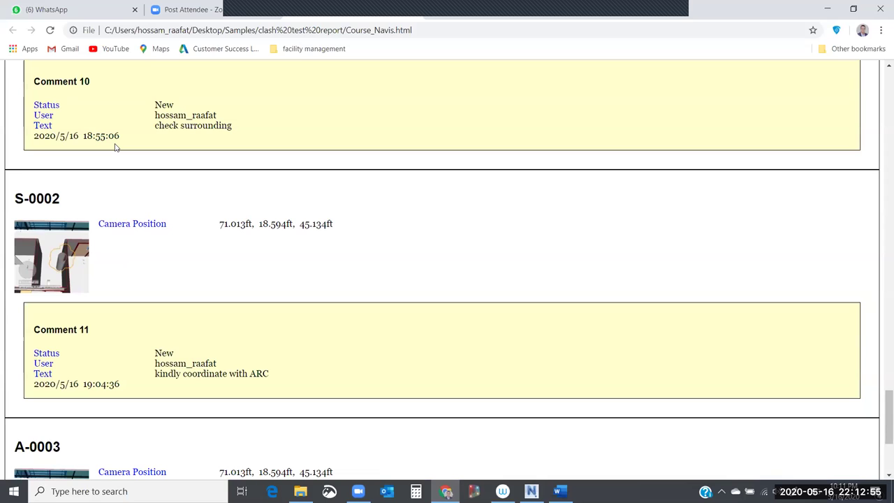
pyautogui.scroll(20, 116, 147)
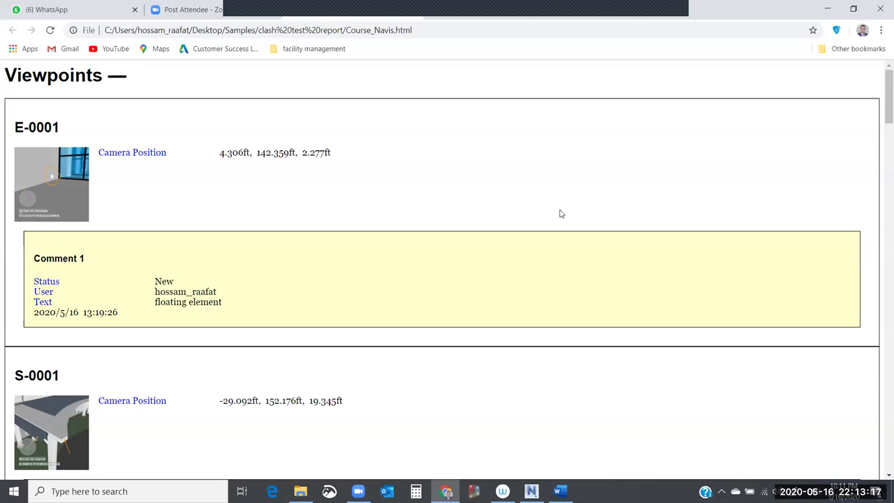
pyautogui.click(70, 203)
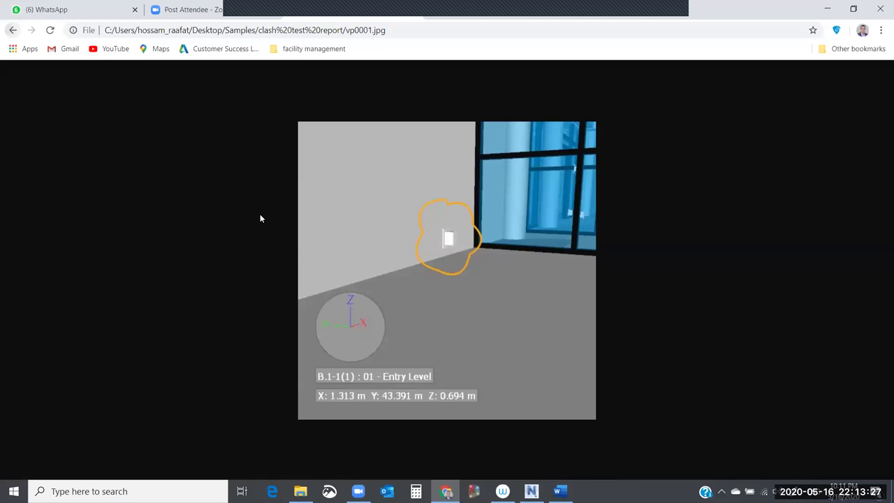
pyautogui.hotkey('alt', 'Left')
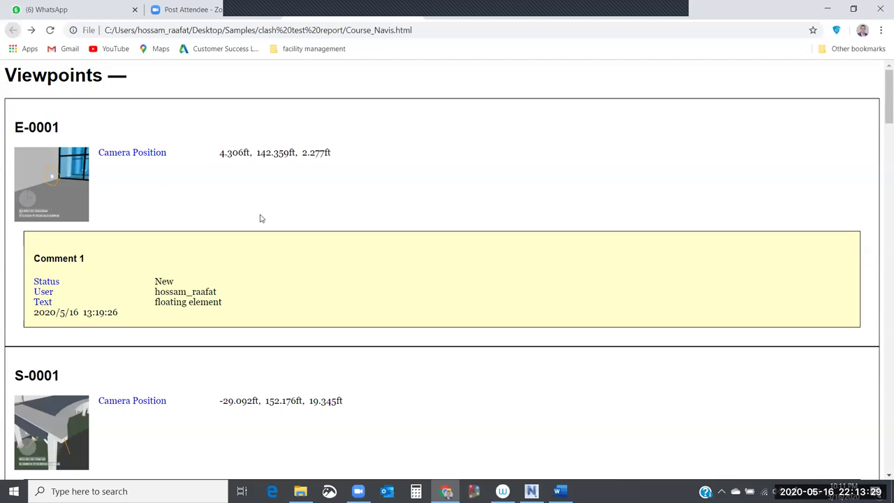
pyautogui.scroll(-2, 391, 274)
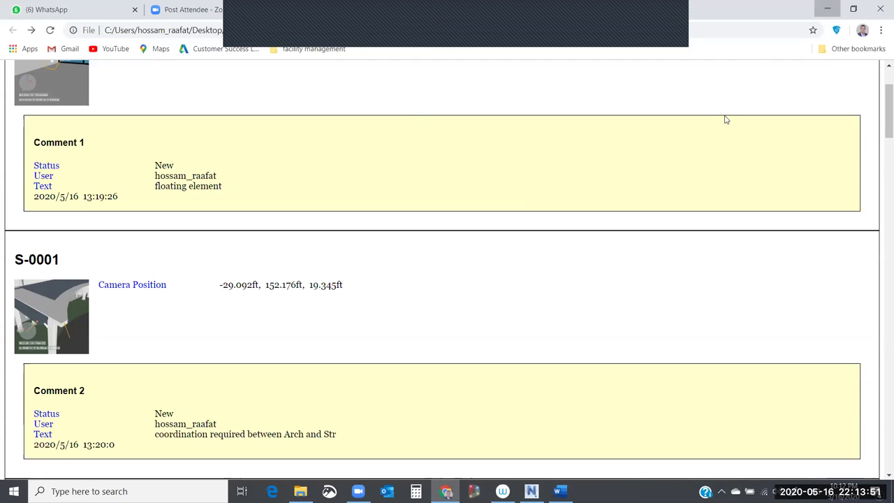
pyautogui.press('super+Down')
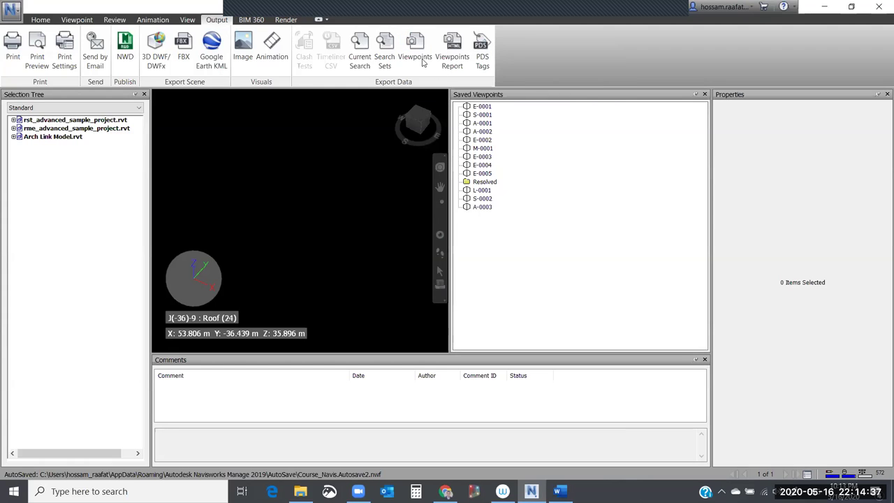
# Export the saved viewpoints as Course_Navis.xml into a new folder named "xml view point" inside Samples
pyautogui.click(421, 61)
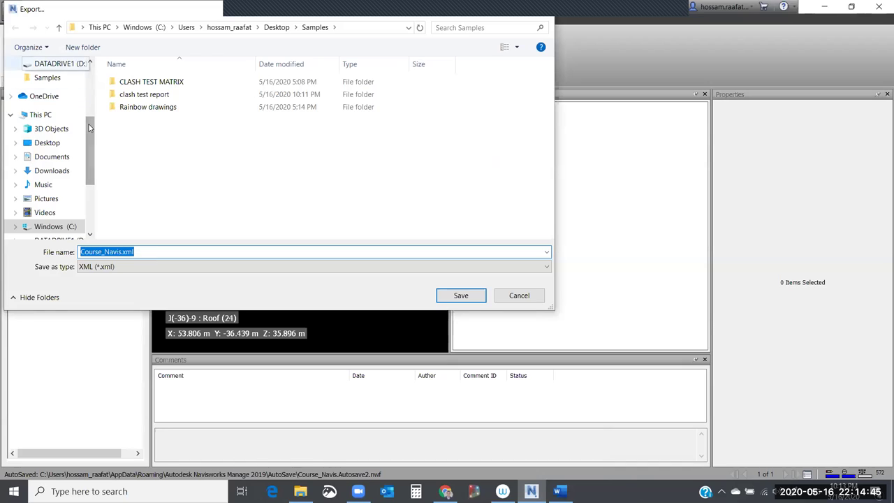
pyautogui.click(83, 47)
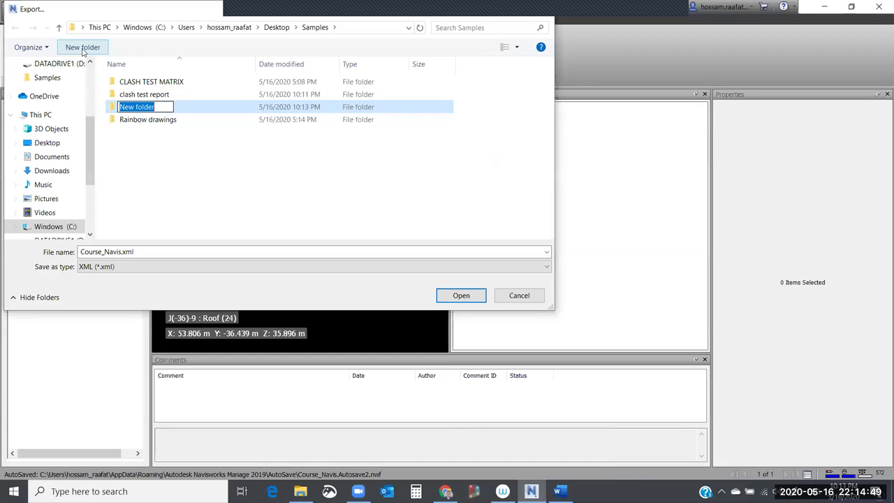
pyautogui.write('xml view point')
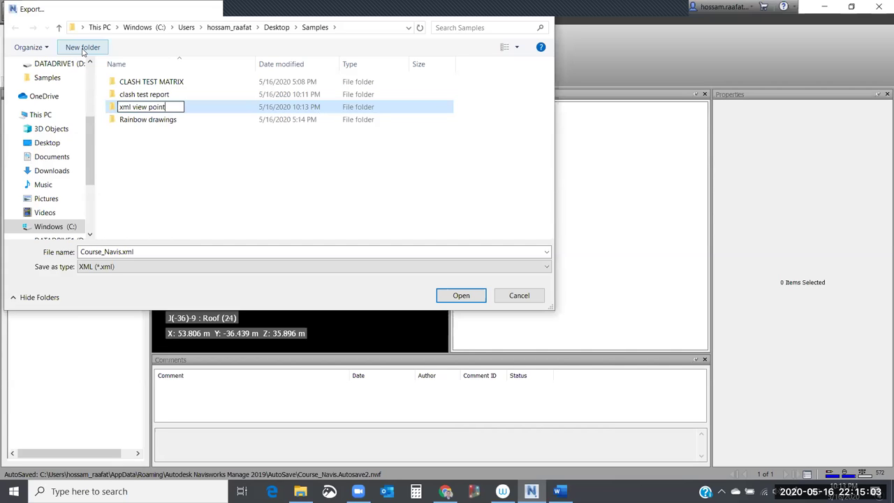
pyautogui.press('Return')
pyautogui.press('Return')
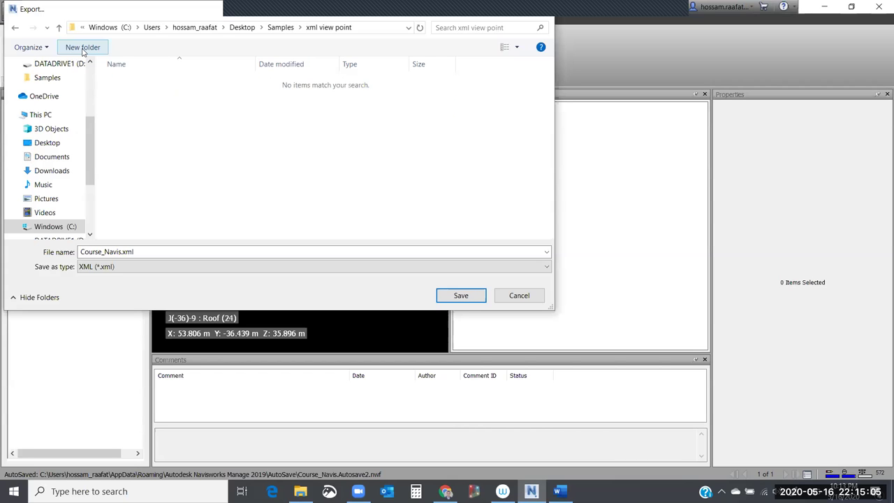
pyautogui.press('Return')
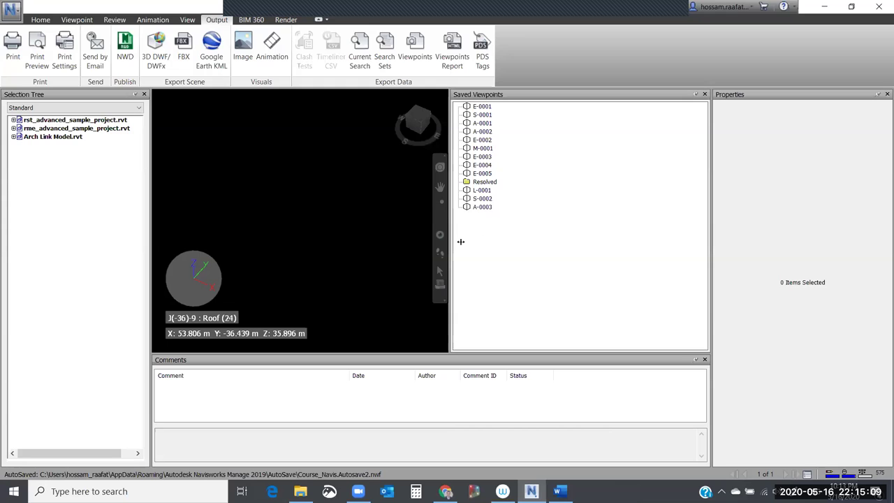
# Clear the saved viewpoints list and import the viewpoints from Course_Navis.xml in the "xml view point" folder
pyautogui.click(482, 106)
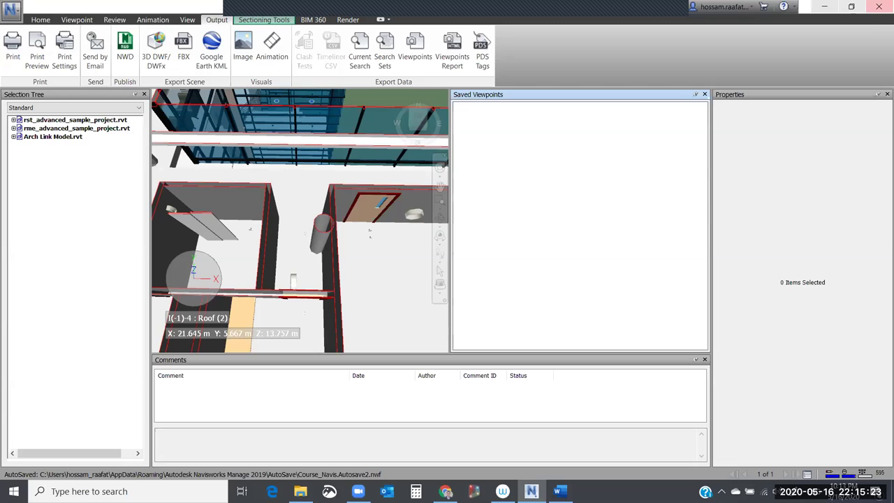
pyautogui.rightClick(524, 146)
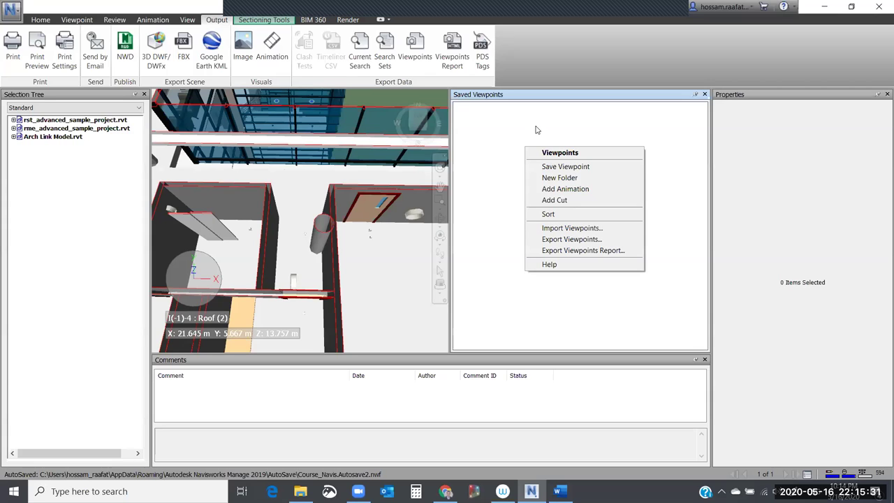
pyautogui.click(582, 229)
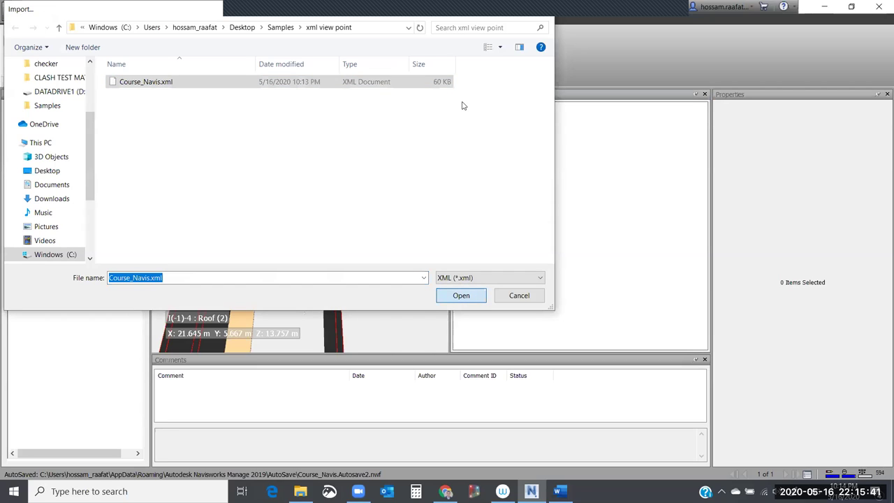
pyautogui.press('Return')
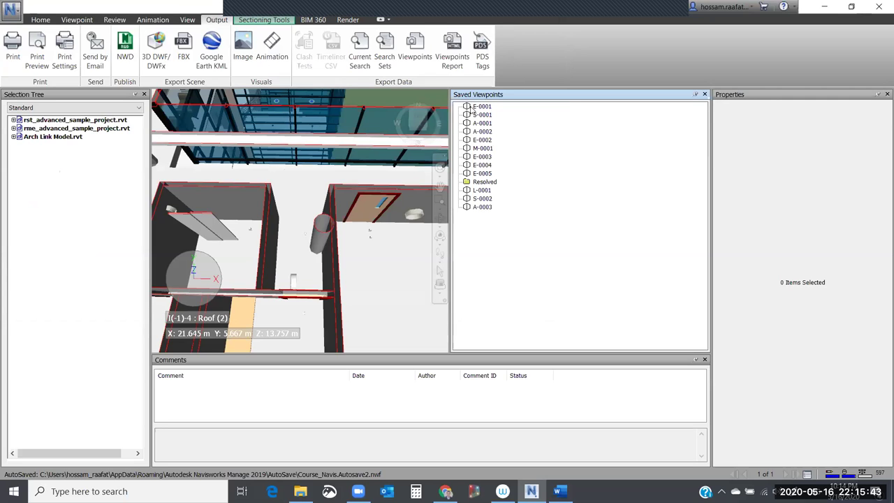
# Review the imported viewpoints with their redlines and comments, from E-0001 through A-0003 and back to S-0002
pyautogui.click(477, 107)
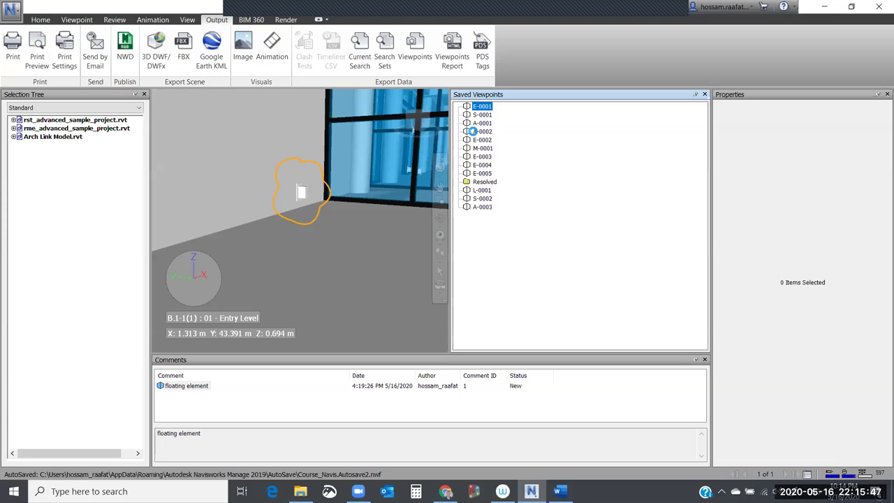
pyautogui.press('Down')
pyautogui.press('Down')
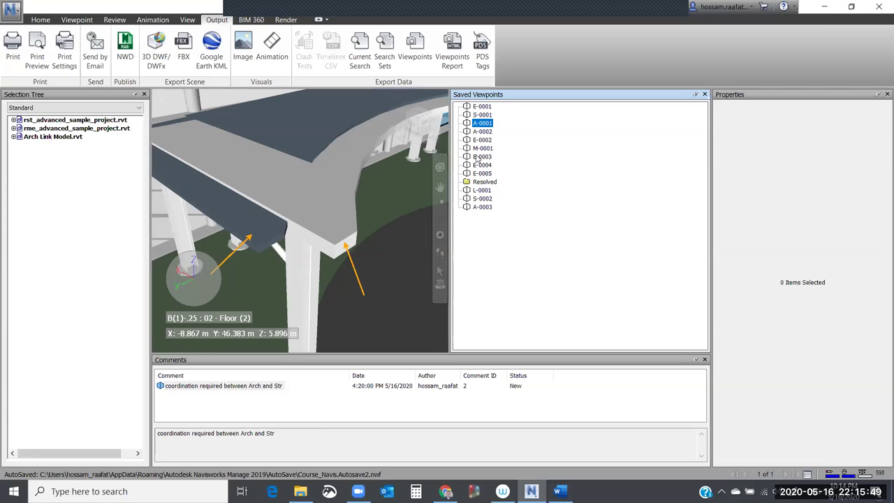
pyautogui.click(478, 165)
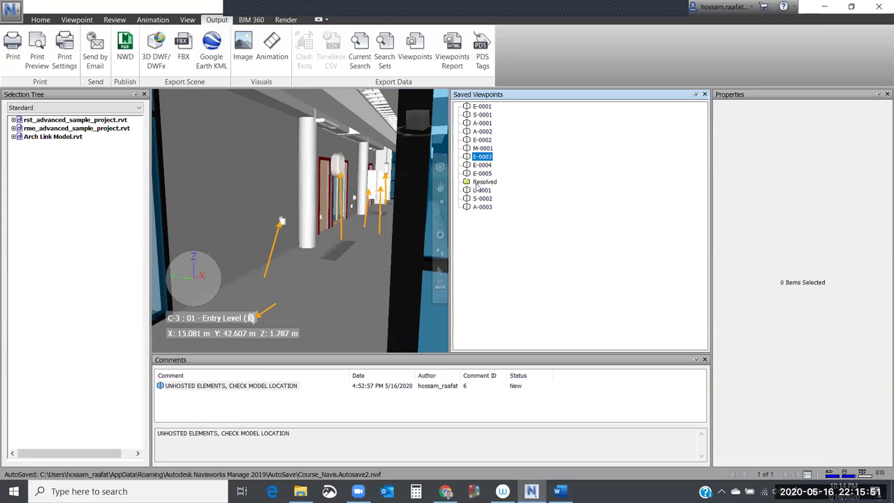
pyautogui.press('Down')
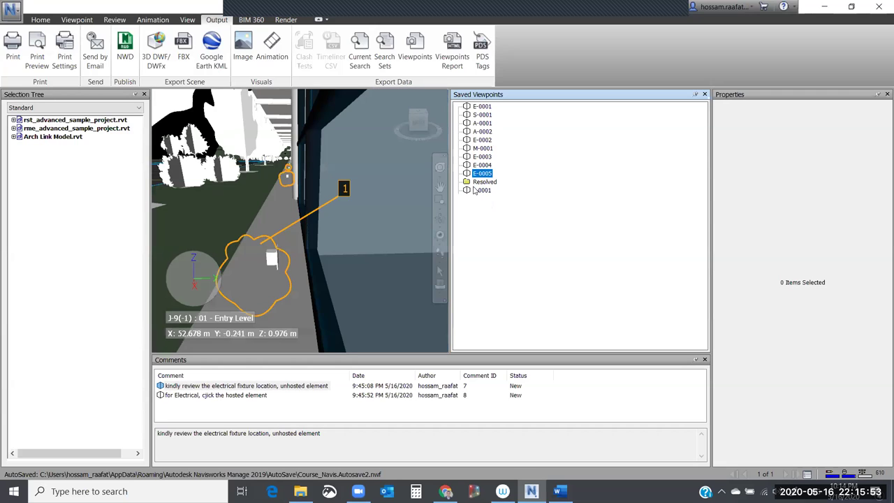
pyautogui.click(479, 190)
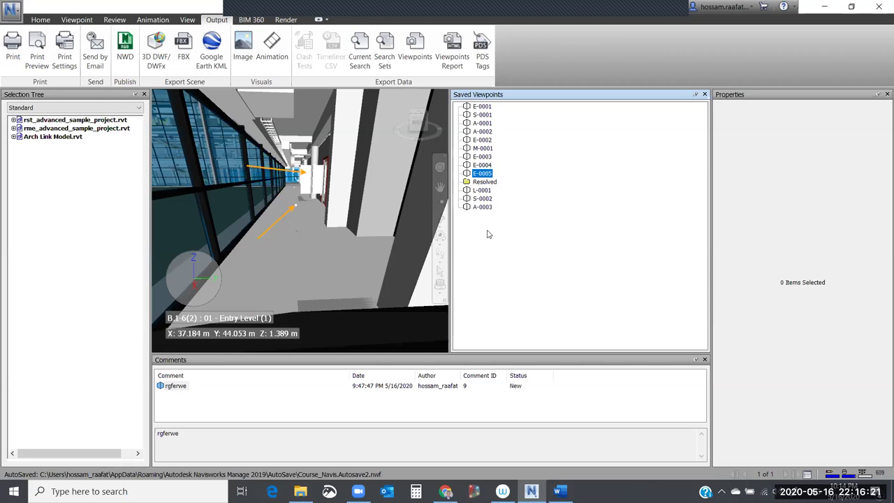
pyautogui.press('End')
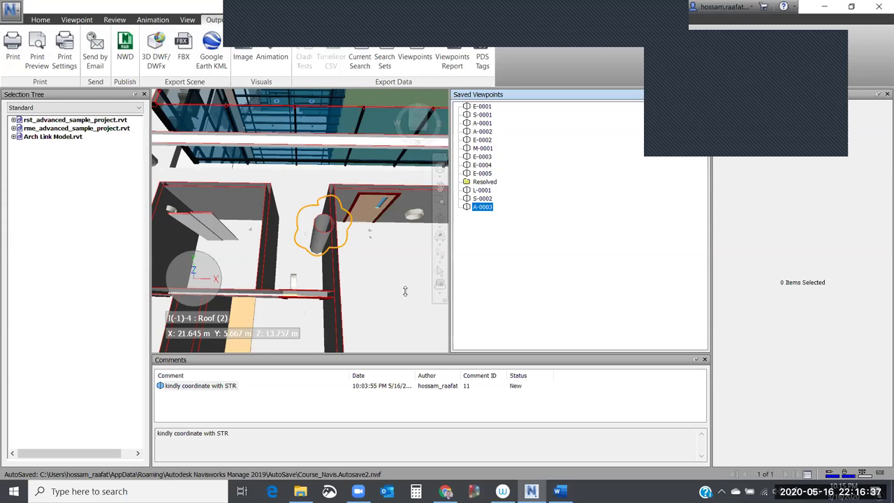
pyautogui.click(441, 253)
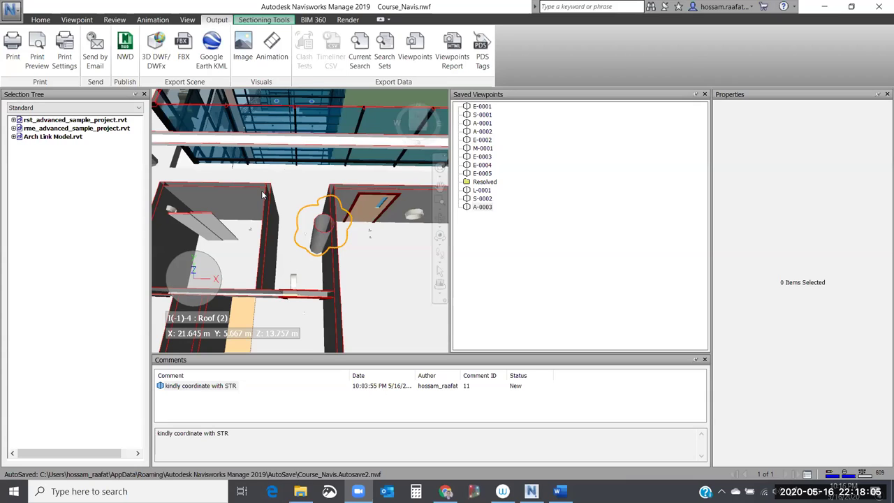
pyautogui.click(482, 198)
pyautogui.click(483, 198)
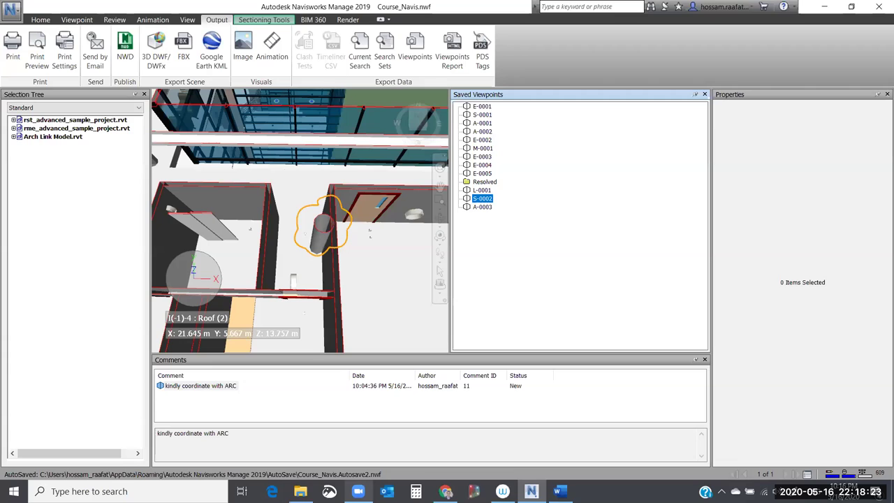
pyautogui.moveTo(358, 491)
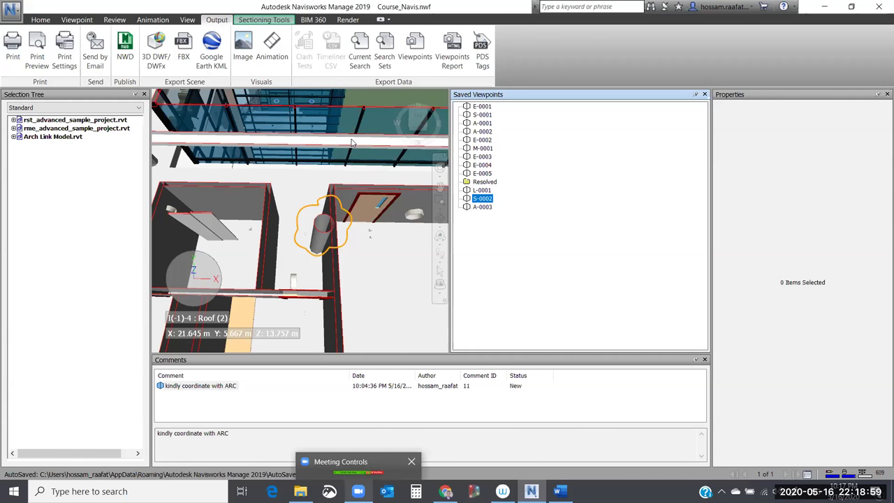
pyautogui.press('super+d')
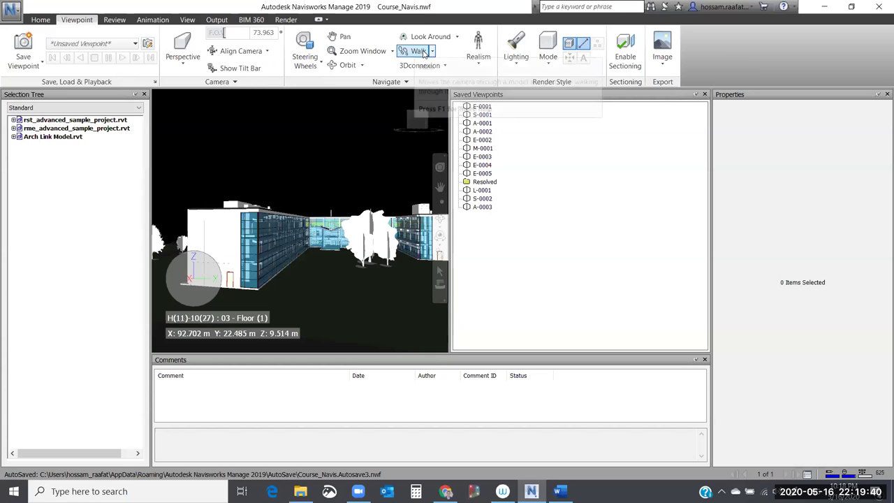
# Walk toward the building from outside and turn on the Third Person, Collision and Gravity realism options
pyautogui.click(432, 51)
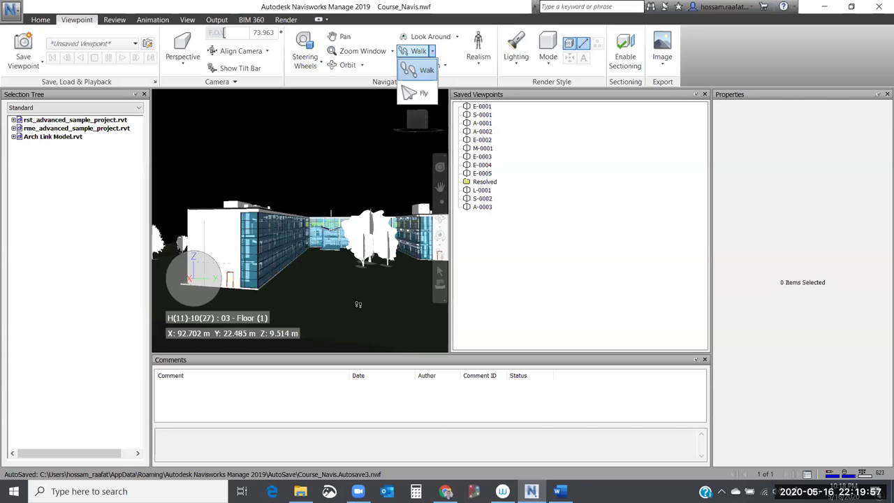
pyautogui.moveTo(278, 302); pyautogui.dragTo(277, 302)
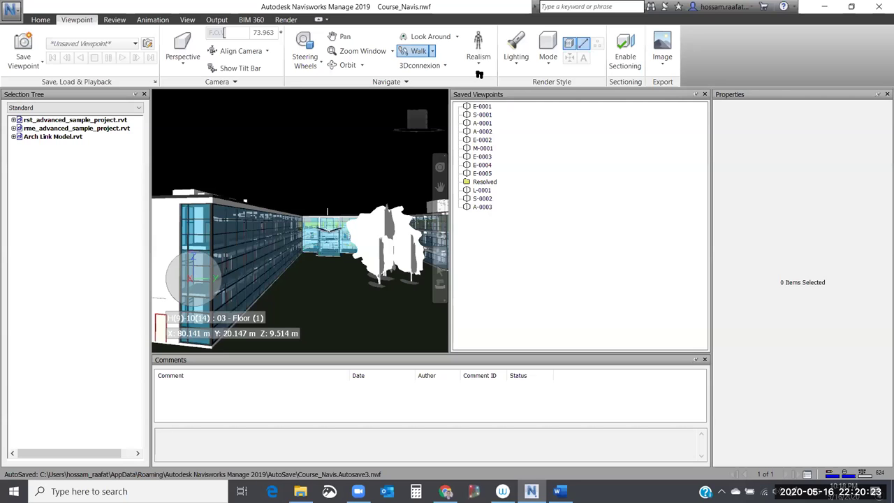
pyautogui.press('Up')
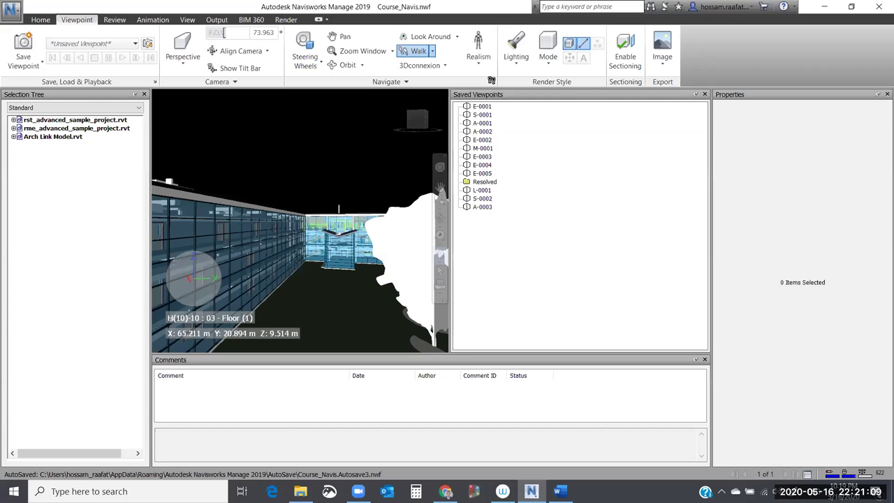
pyautogui.click(480, 63)
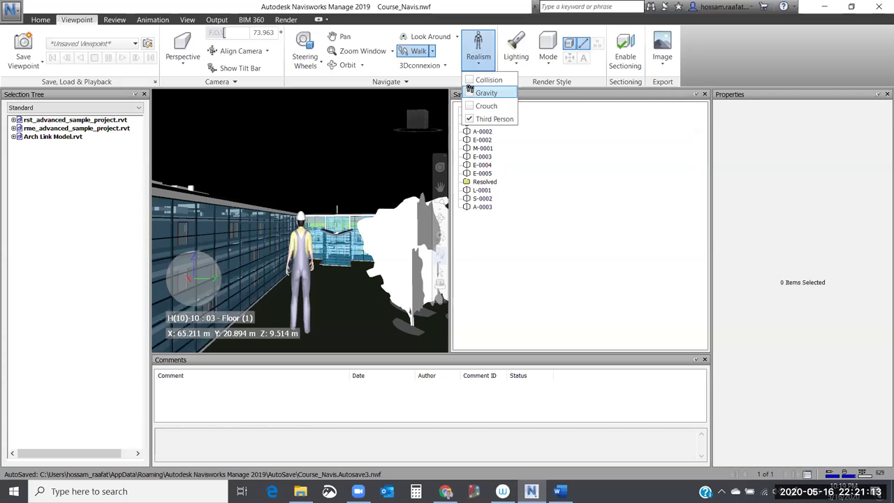
pyautogui.click(471, 91)
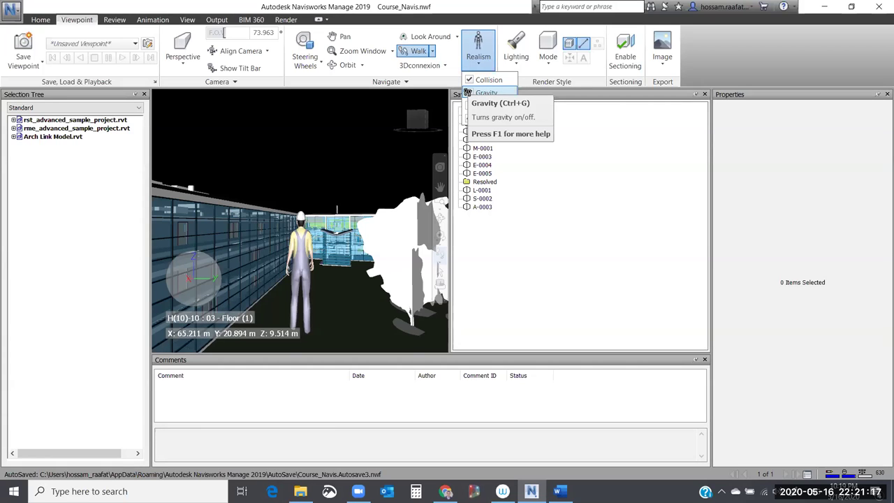
pyautogui.click(467, 93)
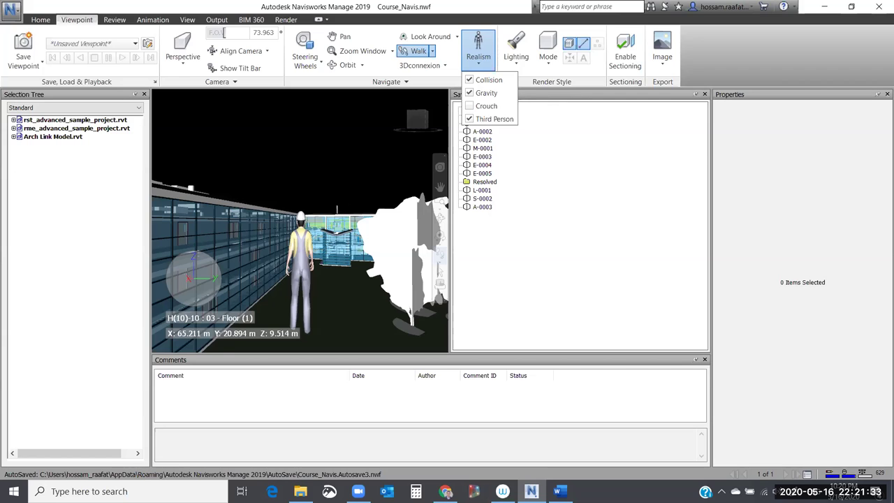
# Walk the avatar along the glazed courtyard facade, descend to entry-level ground and look around the site
pyautogui.moveTo(361, 202); pyautogui.dragTo(320, 210)
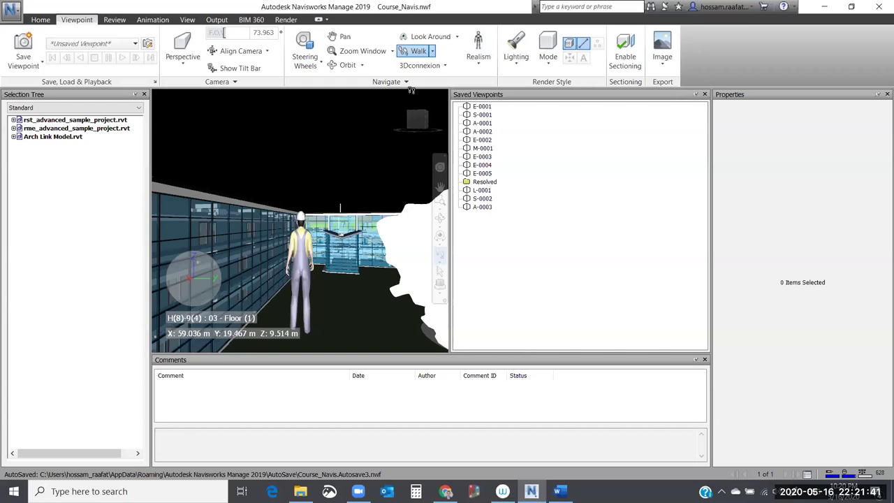
pyautogui.press('Up')
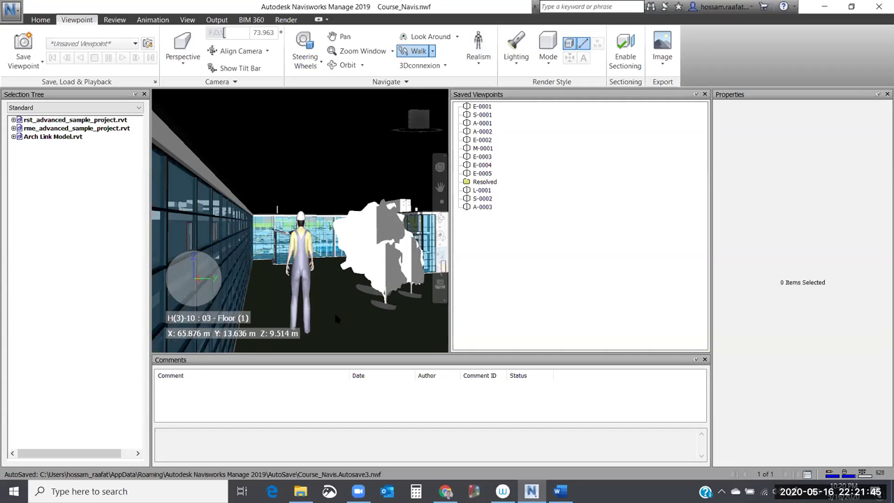
pyautogui.press('Down')
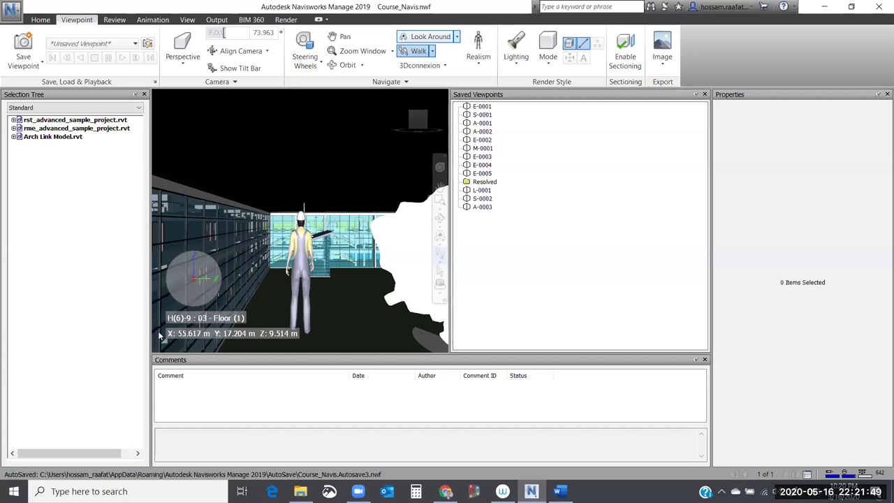
pyautogui.press('Down')
pyautogui.press('Up')
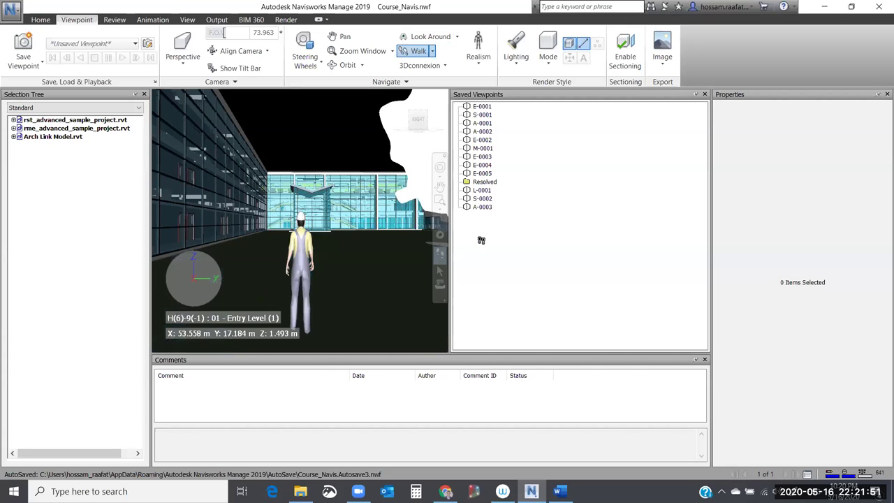
pyautogui.press('Up')
pyautogui.press('Up')
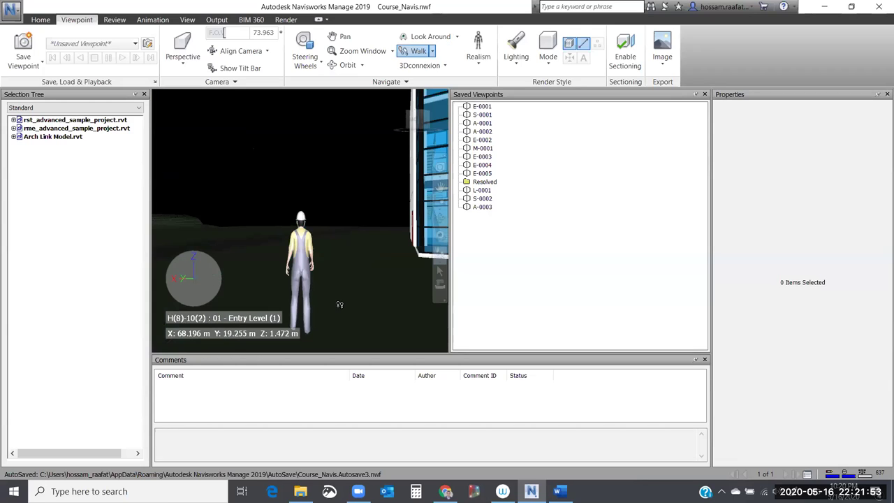
pyautogui.press('Up')
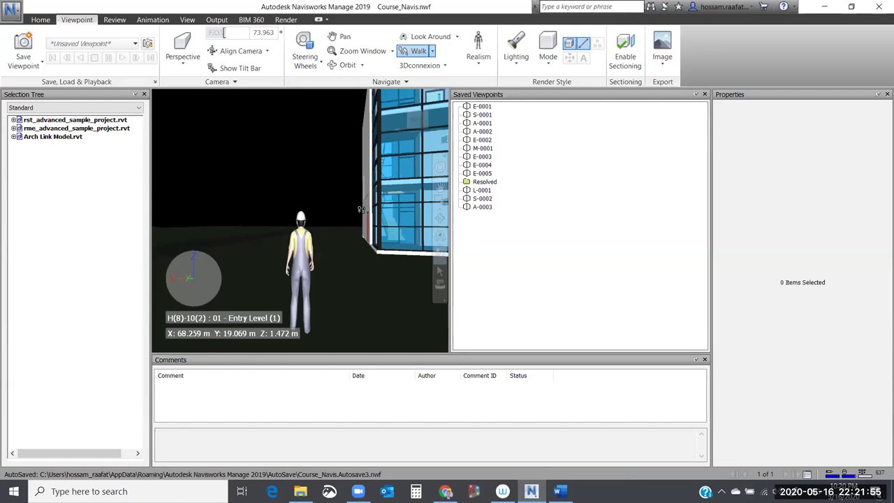
# Walk the avatar across the courtyard up to the glazed entrance beneath the V-shaped canopy
pyautogui.moveTo(386, 183); pyautogui.dragTo(301, 226)
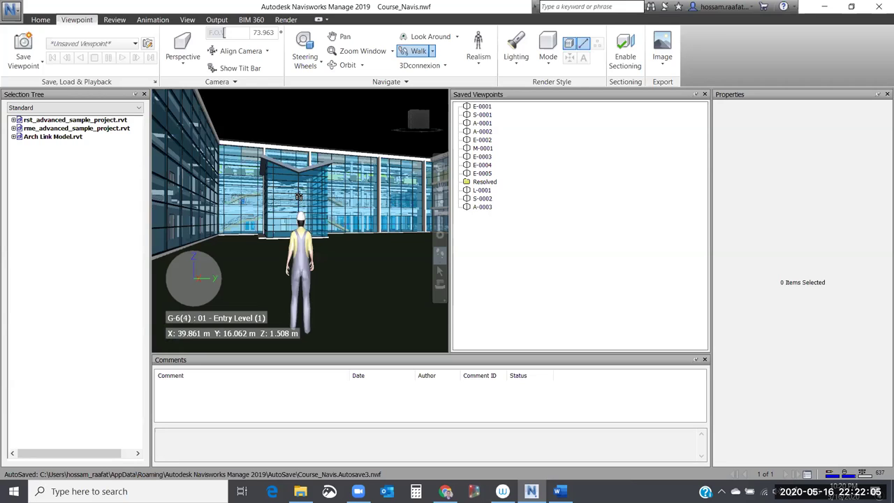
pyautogui.moveTo(298, 197); pyautogui.dragTo(298, 225)
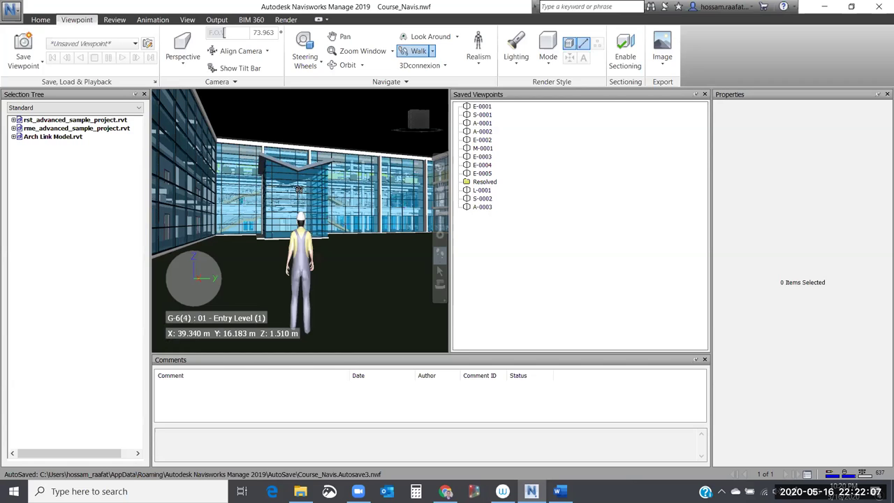
pyautogui.moveTo(302, 258); pyautogui.dragTo(341, 189)
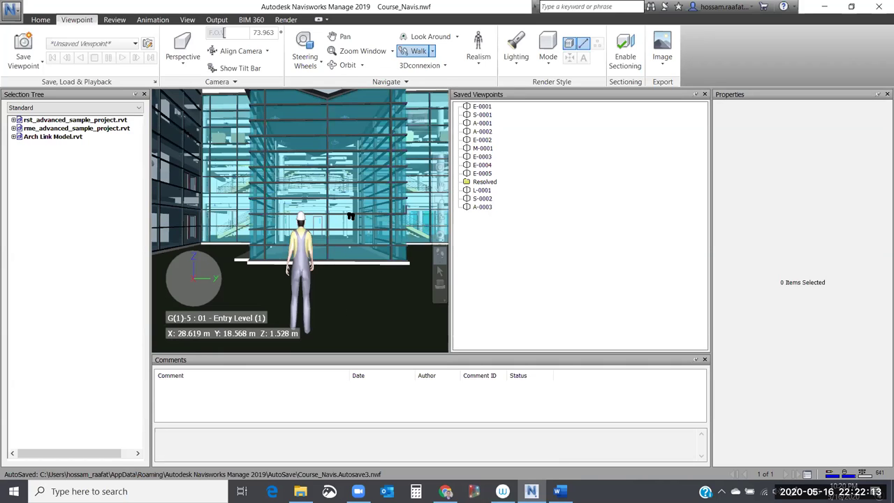
pyautogui.moveTo(350, 216); pyautogui.dragTo(352, 231)
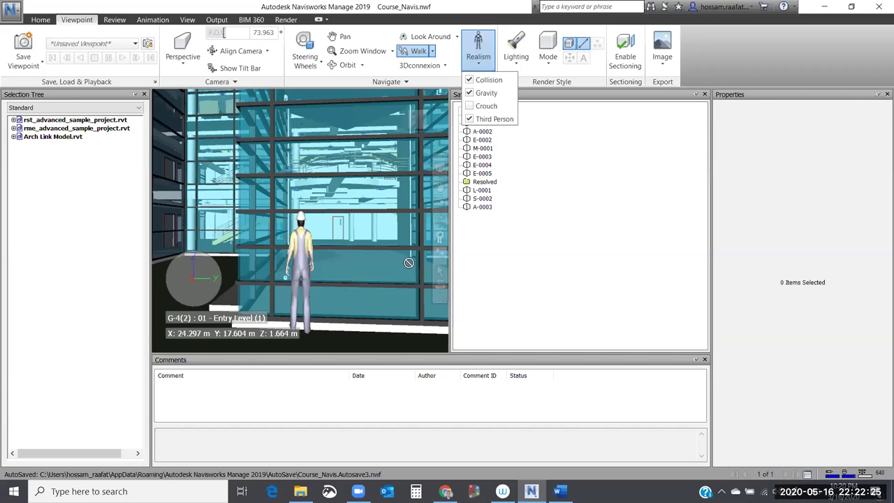
# Walk the avatar through the entrance glazing into the entry level and turn toward the main staircase
pyautogui.moveTo(358, 306); pyautogui.dragTo(358, 300)
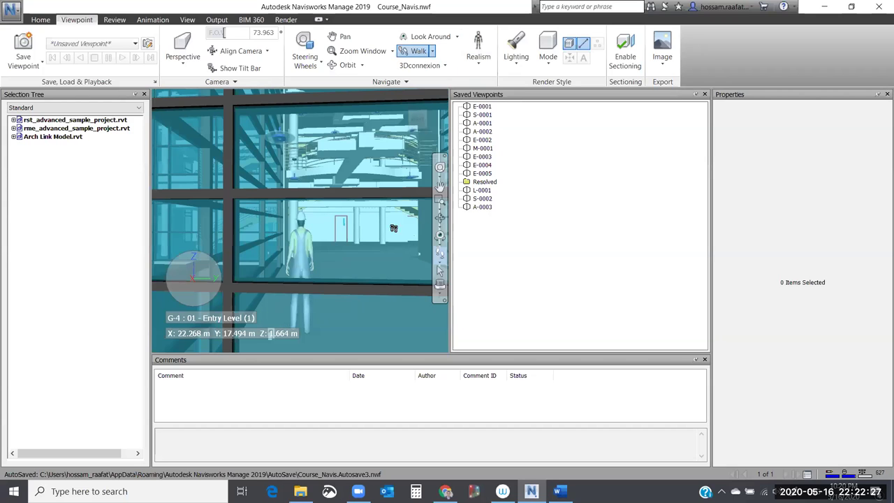
pyautogui.moveTo(275, 230); pyautogui.dragTo(155, 252)
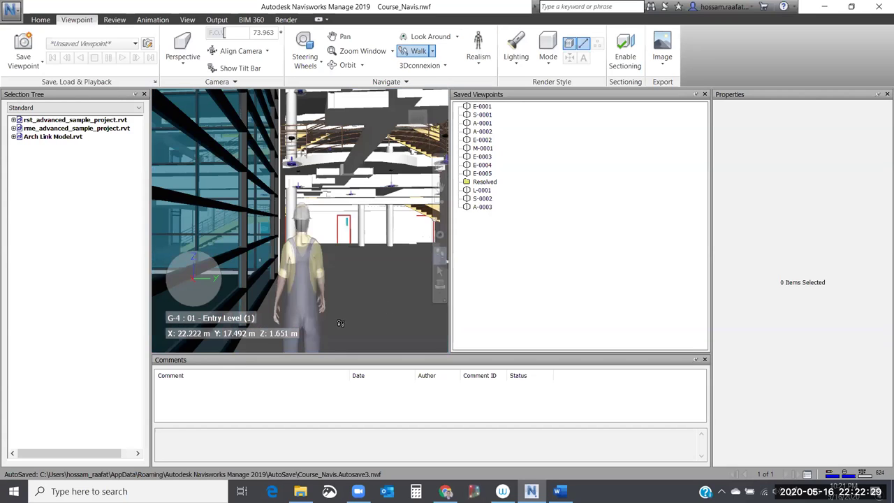
pyautogui.moveTo(421, 312); pyautogui.dragTo(344, 285)
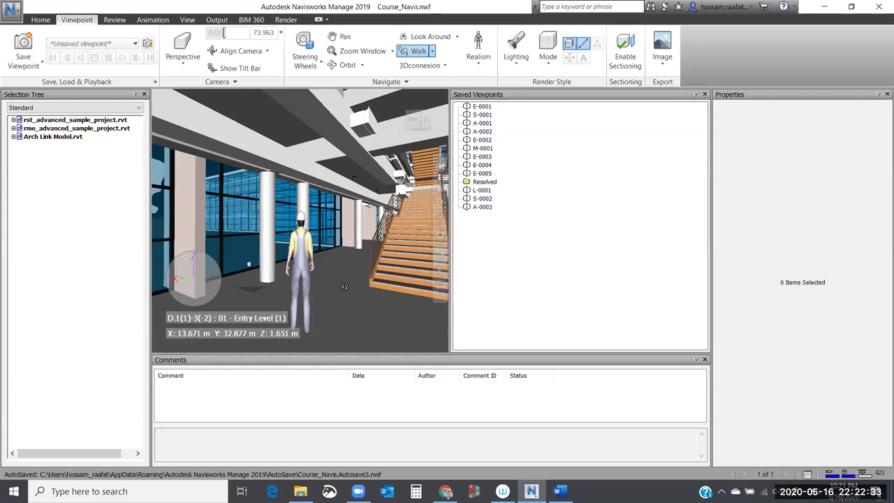
pyautogui.moveTo(242, 262); pyautogui.dragTo(314, 258)
pyautogui.hotkey('ctrl', 'z')
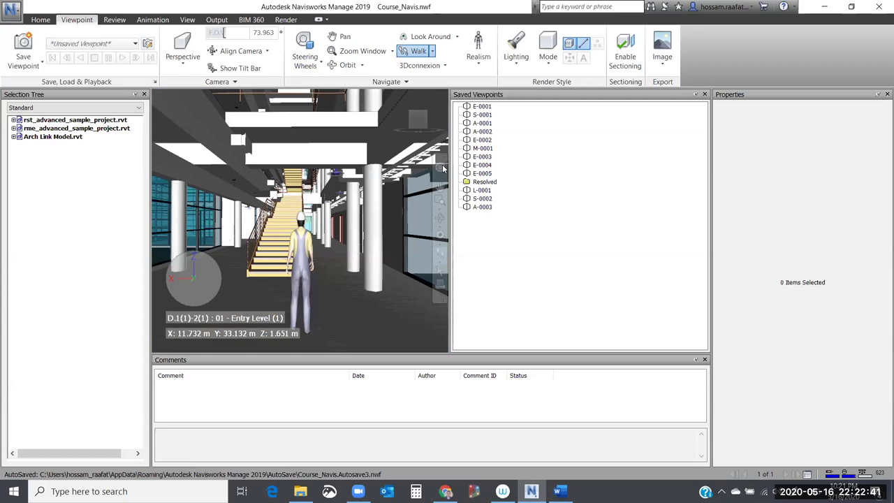
pyautogui.hotkey('ctrl', 'z')
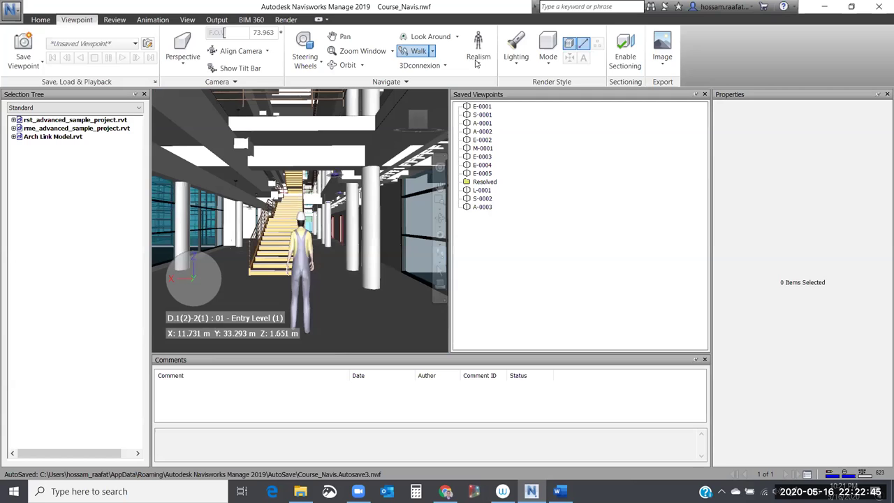
# Walk the avatar across the entry level and climb the main staircase, looking around from the steps
pyautogui.click(478, 60)
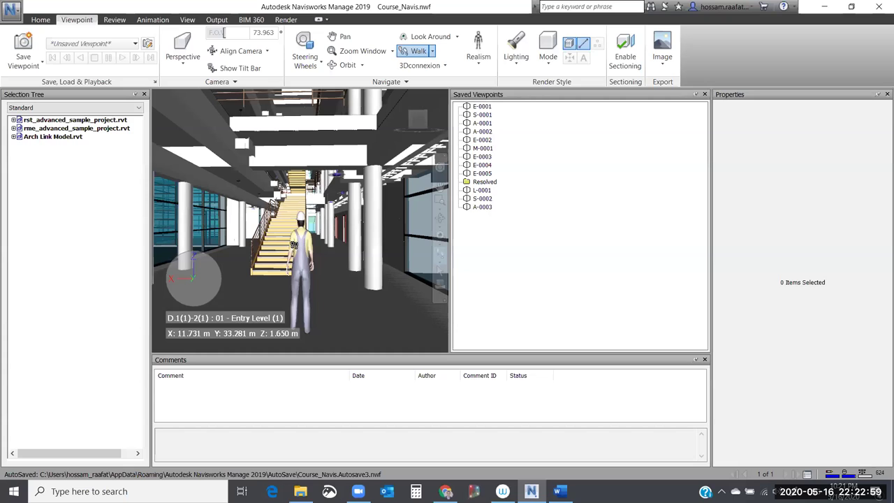
pyautogui.moveTo(294, 245); pyautogui.dragTo(295, 245)
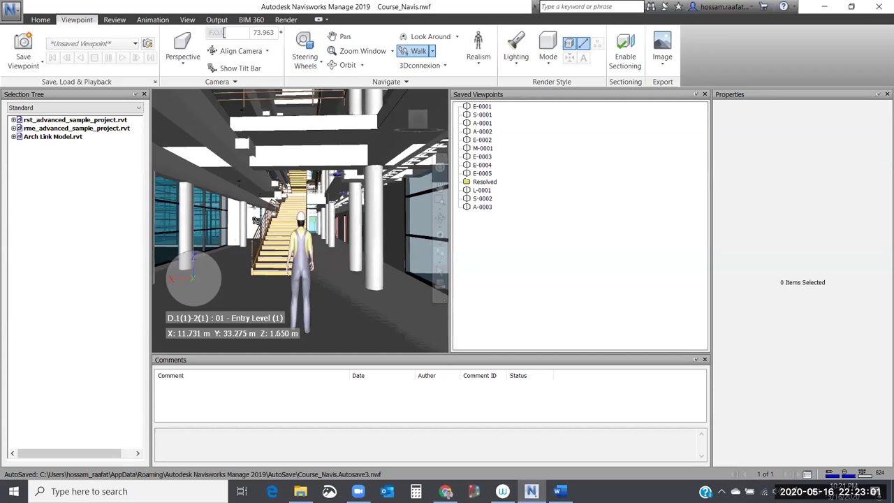
pyautogui.moveTo(258, 192); pyautogui.dragTo(274, 237)
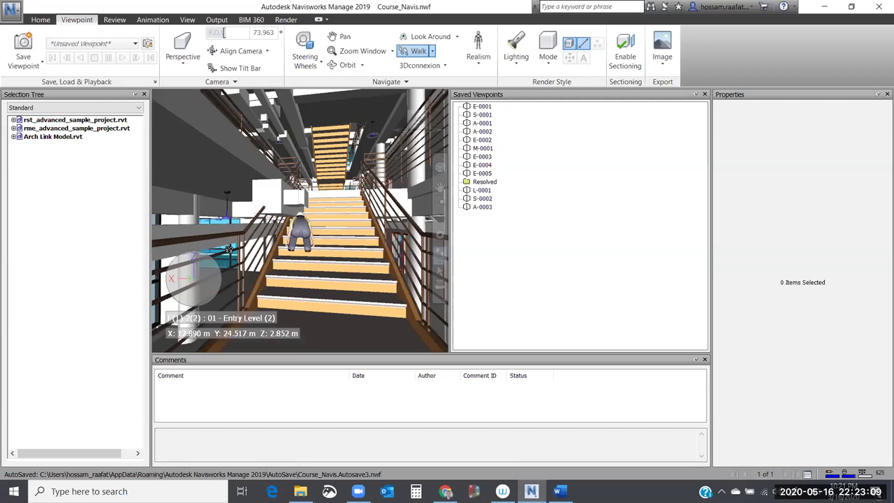
pyautogui.moveTo(229, 250); pyautogui.dragTo(223, 250)
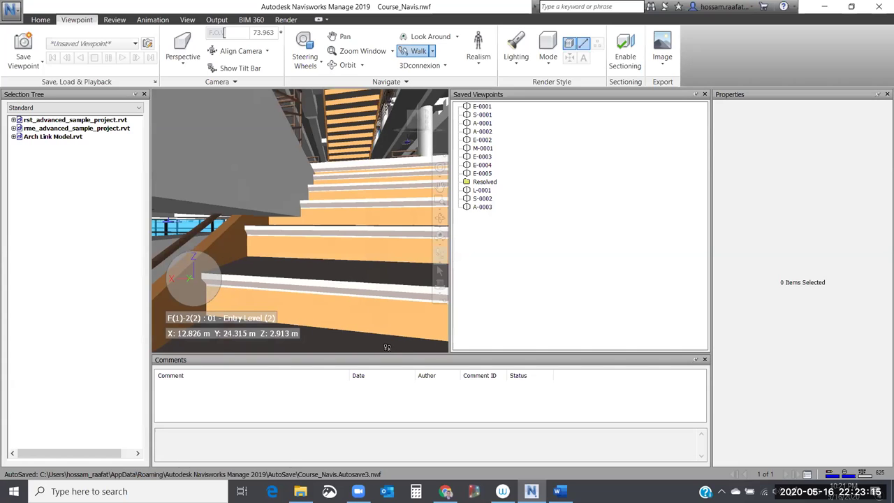
pyautogui.moveTo(387, 347); pyautogui.dragTo(328, 139)
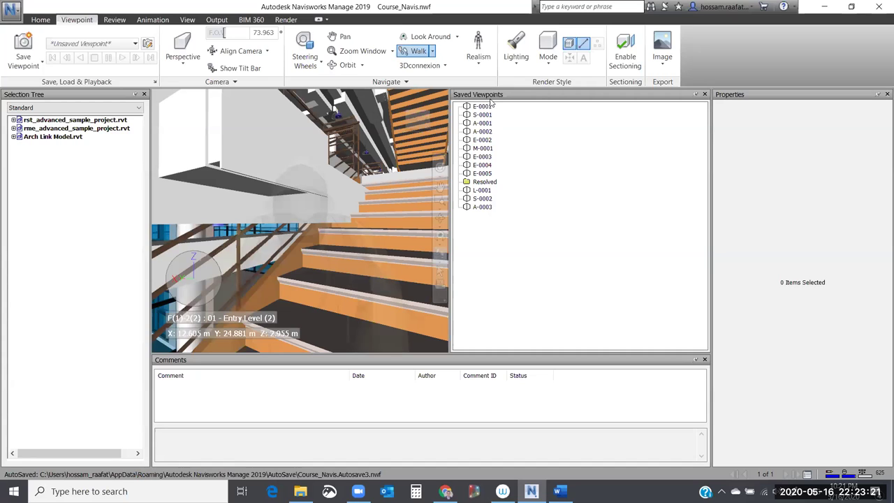
# Turn off the Crouch realism option while keeping Collision, Gravity and Third Person on
pyautogui.click(479, 56)
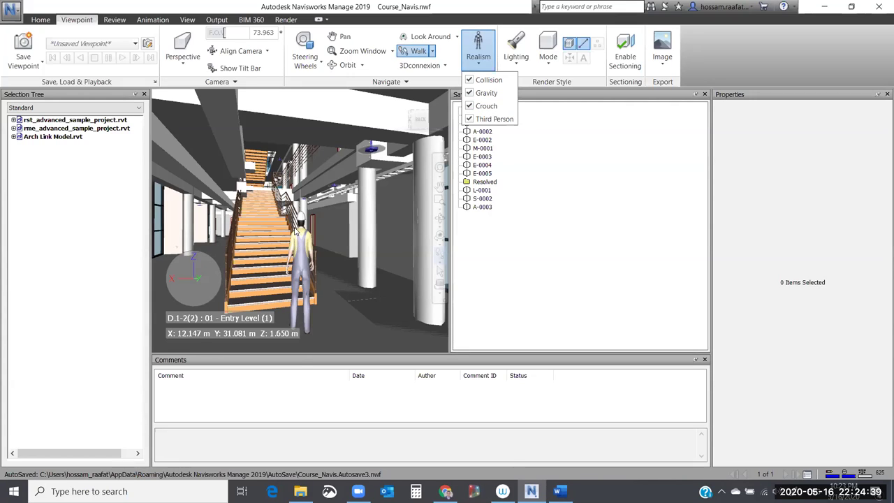
pyautogui.click(474, 105)
pyautogui.click(469, 249)
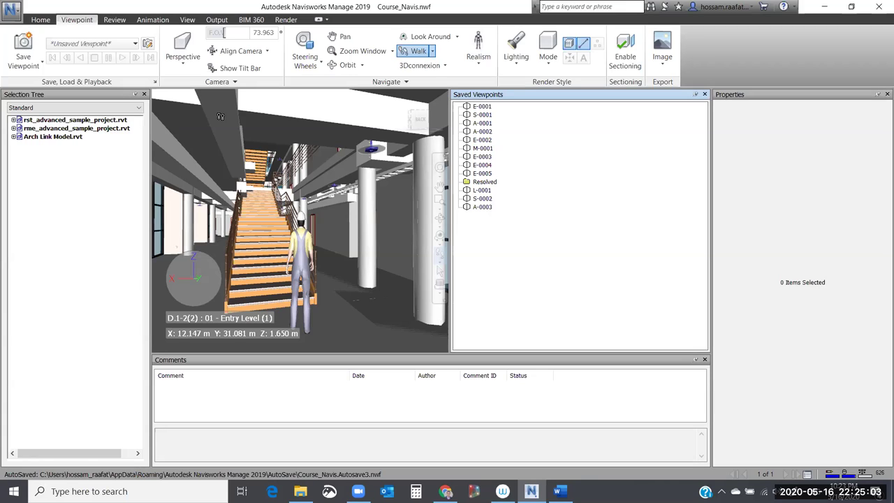
# Save the current staircase view as a new viewpoint and set its collision viewer height to 2.3 m
pyautogui.hotkey('ctrl', 'shift', 'v')
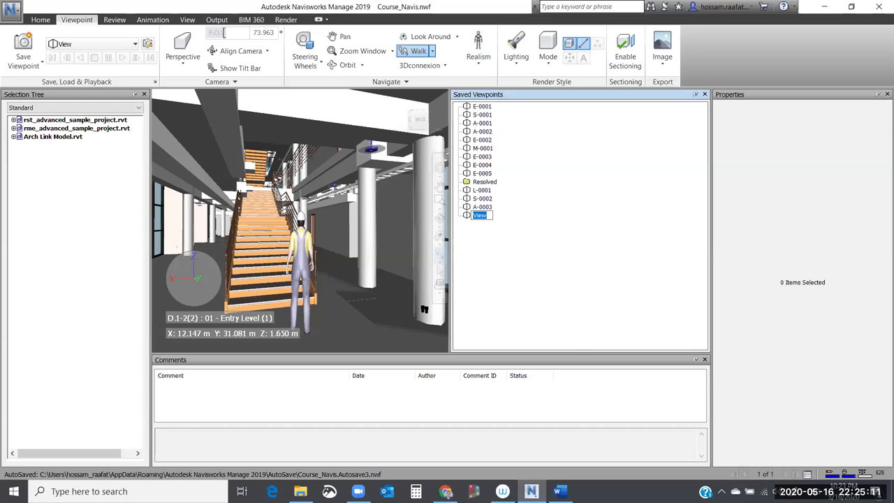
pyautogui.rightClick(469, 217)
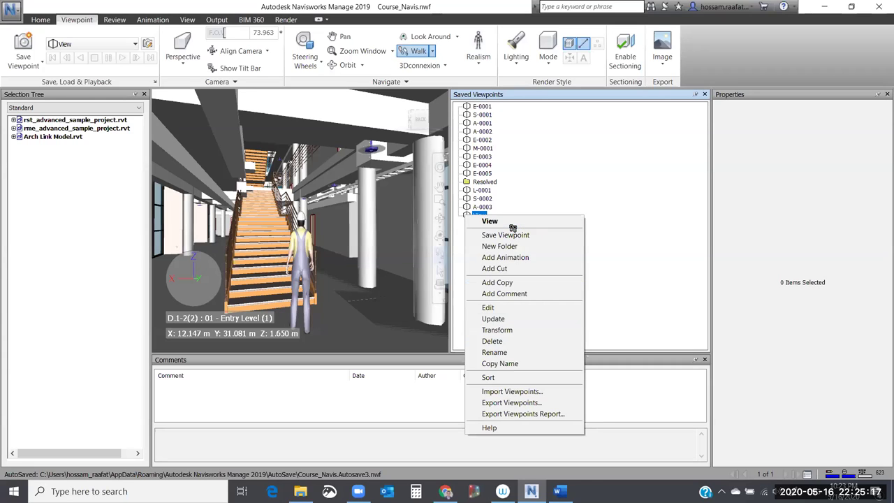
pyautogui.click(497, 330)
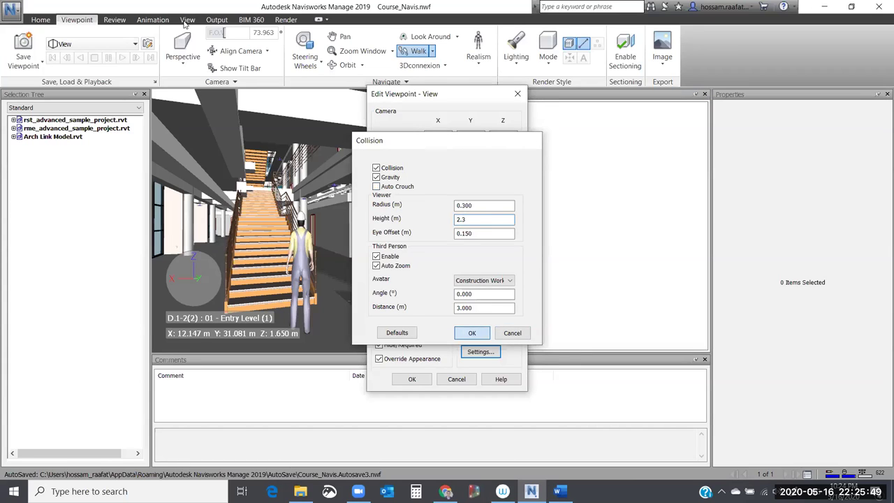
pyautogui.press('Return')
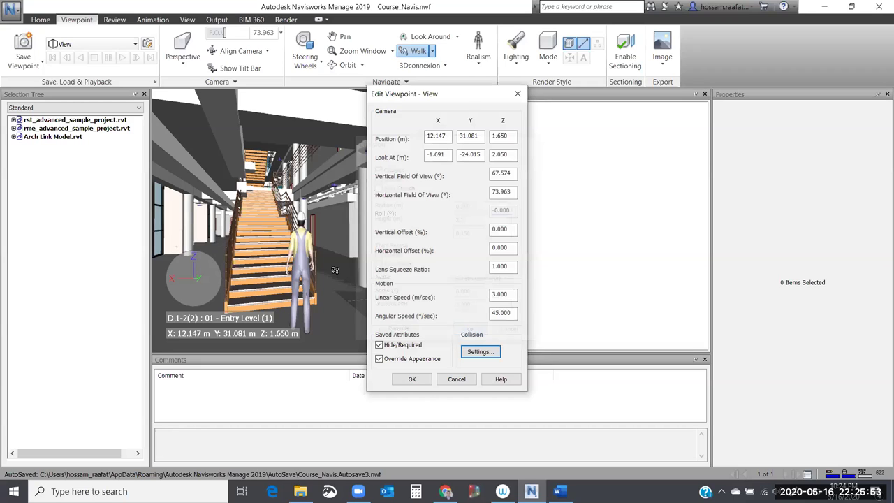
pyautogui.press('Return')
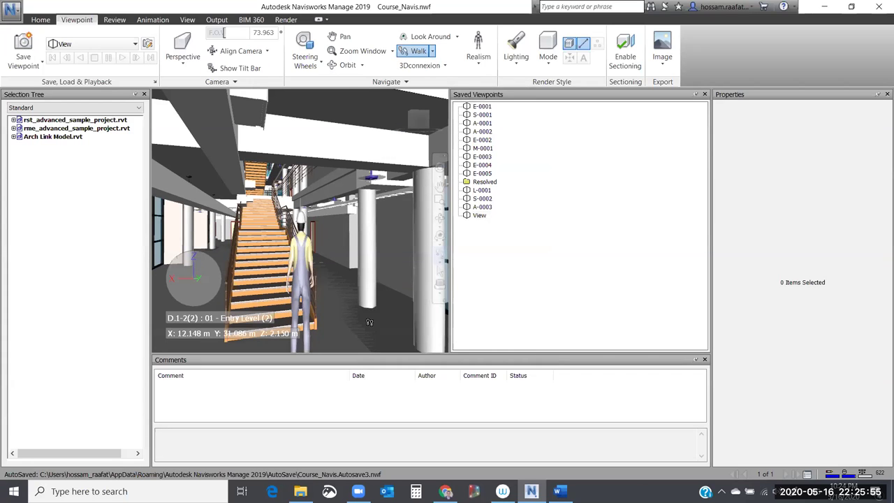
# Walk the taller avatar around the main staircase and beneath the low structure on the entry level without crouching
pyautogui.moveTo(377, 329); pyautogui.dragTo(342, 327)
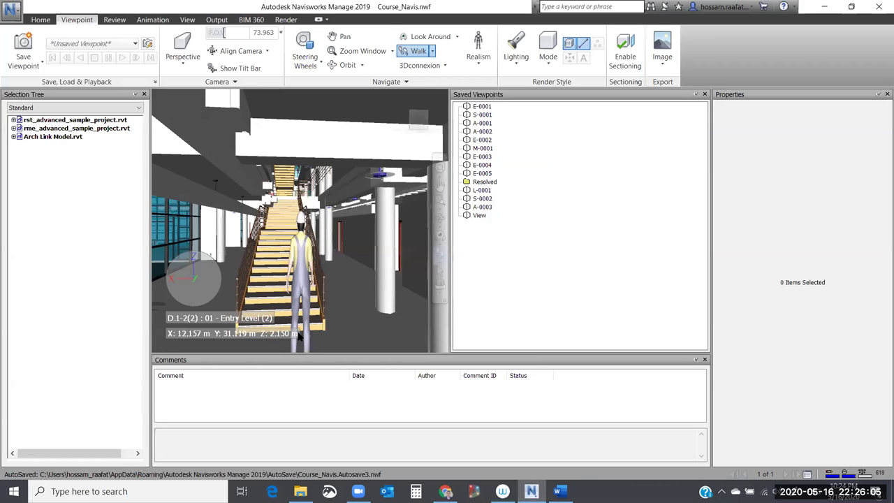
pyautogui.moveTo(299, 333); pyautogui.dragTo(256, 335)
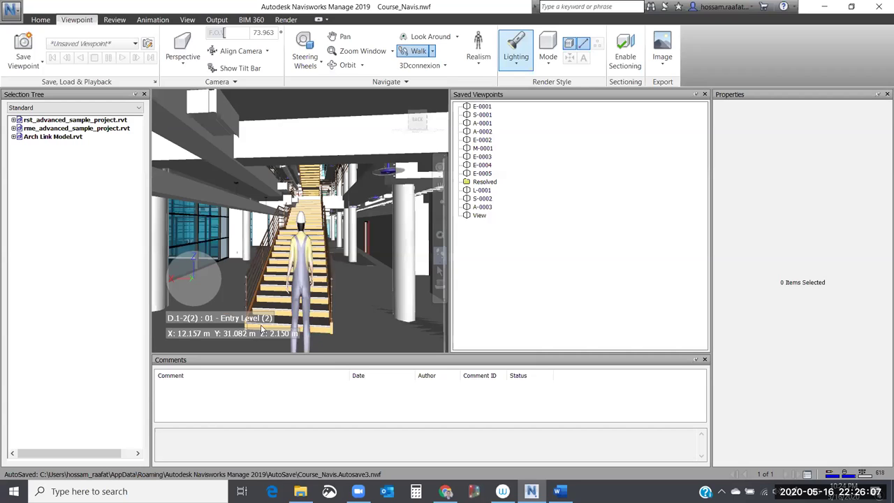
pyautogui.moveTo(260, 299); pyautogui.dragTo(222, 245)
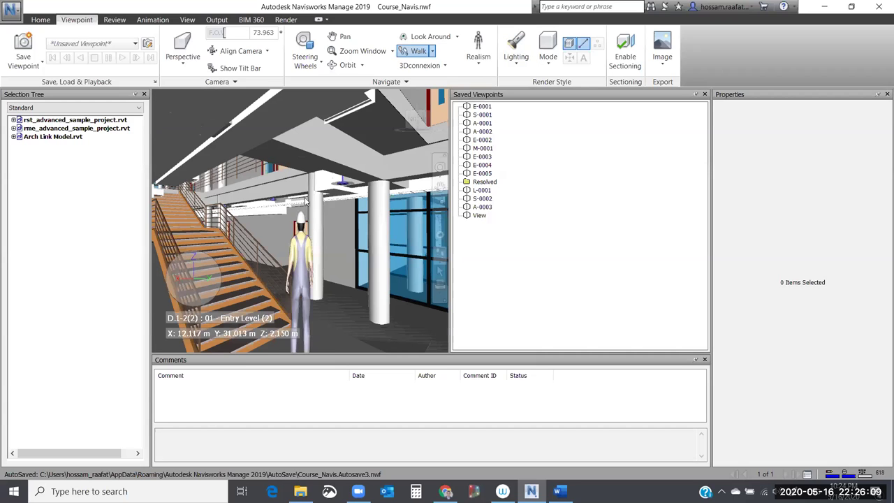
pyautogui.moveTo(363, 157); pyautogui.dragTo(347, 199)
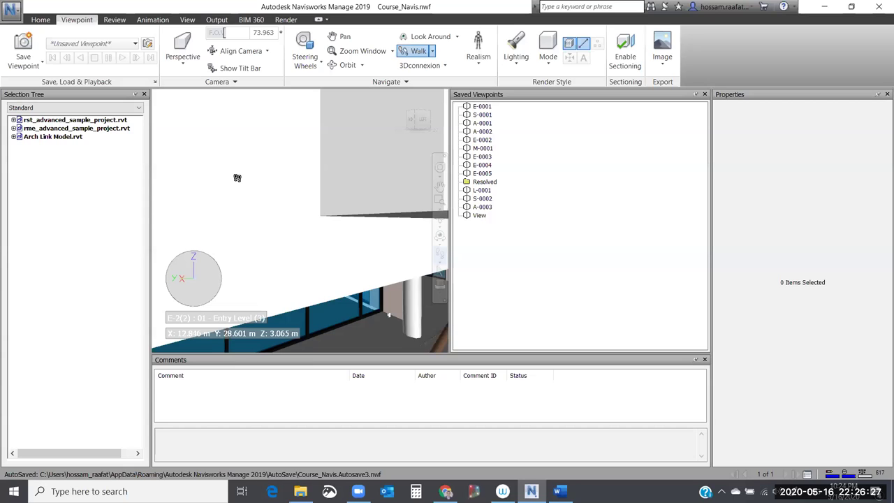
pyautogui.hotkey('ctrl', 't')
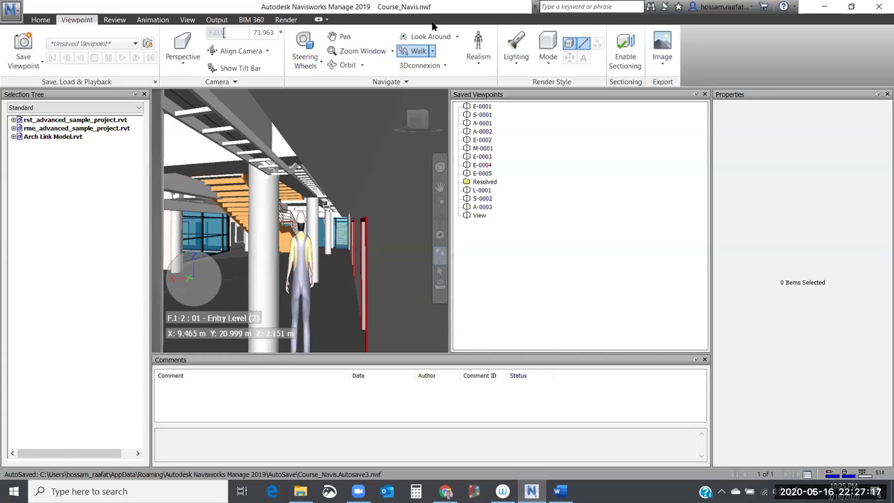
# Turn the Crouch realism option back on and walk the avatar past the red-framed doors and the staircase
pyautogui.click(478, 50)
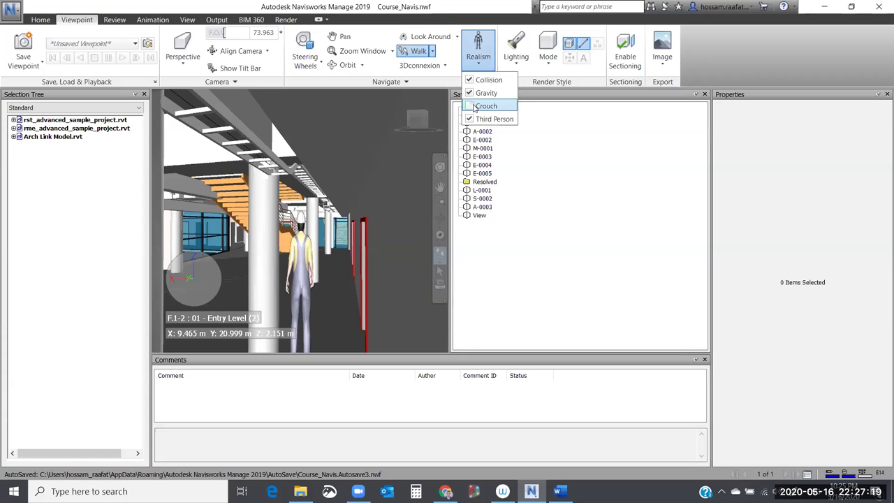
pyautogui.click(477, 106)
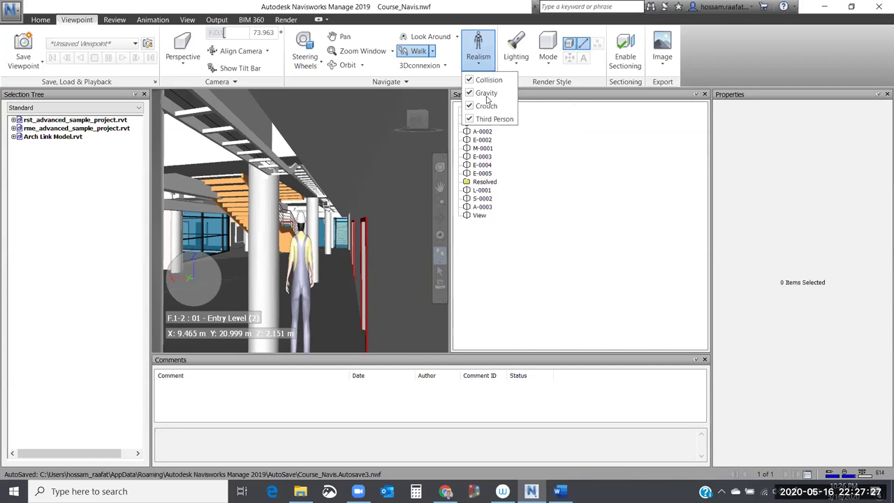
pyautogui.click(382, 159)
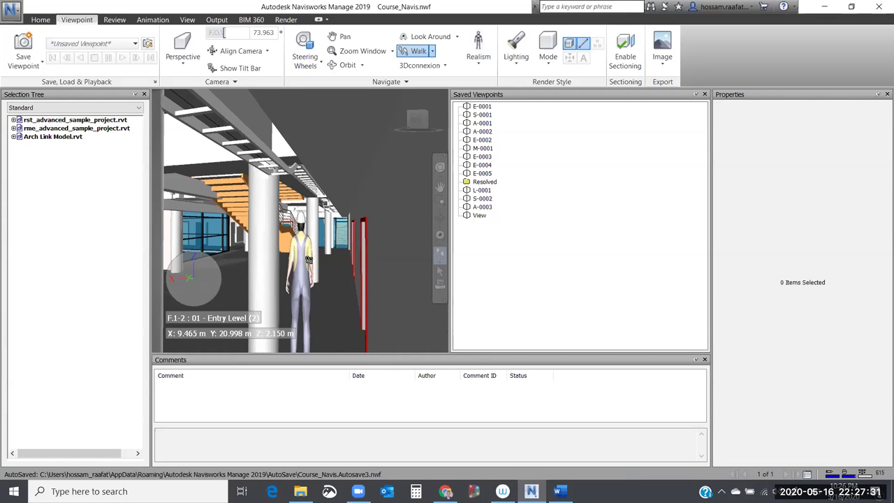
pyautogui.moveTo(187, 261); pyautogui.dragTo(431, 201)
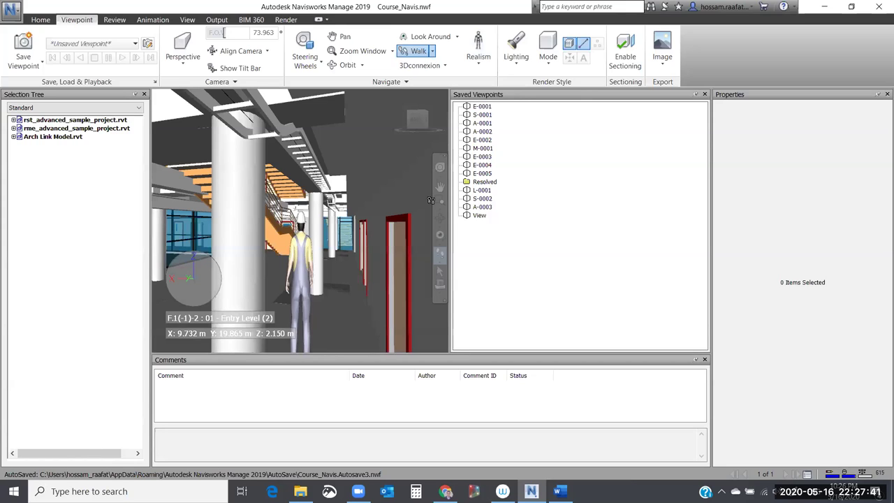
pyautogui.moveTo(431, 201); pyautogui.dragTo(357, 105)
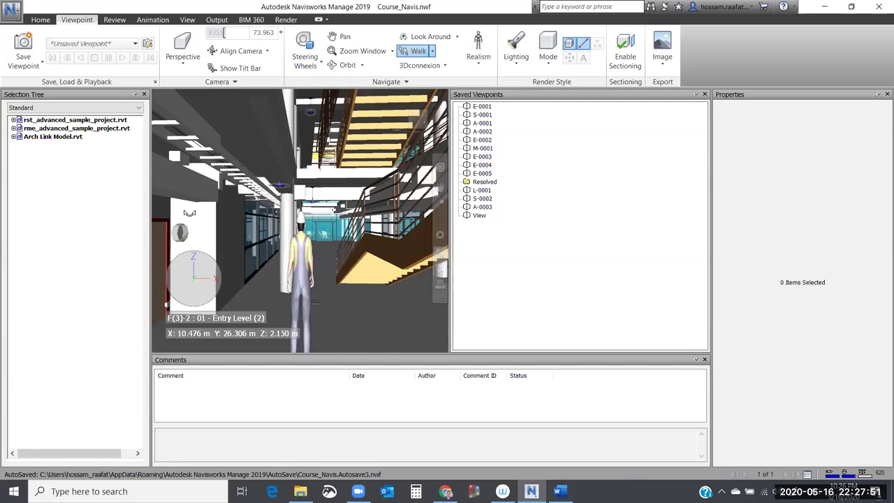
# Look around the atrium from the avatar's position, tilting the view up toward the upper floors and back to level
pyautogui.hotkey('ctrl', '3')
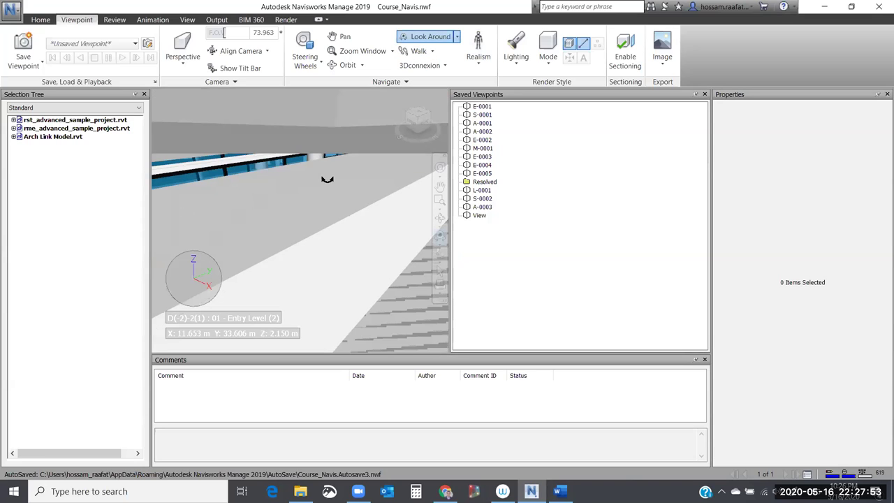
pyautogui.moveTo(327, 180); pyautogui.dragTo(298, 168)
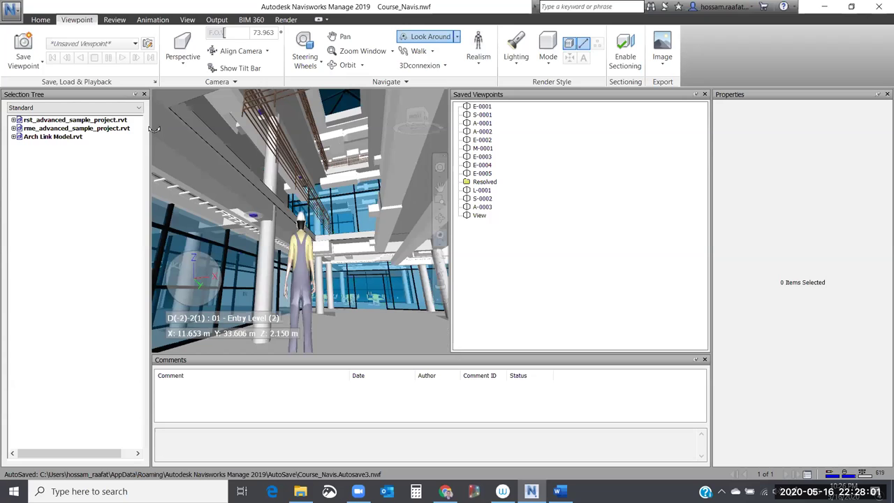
pyautogui.moveTo(154, 129); pyautogui.dragTo(265, 126)
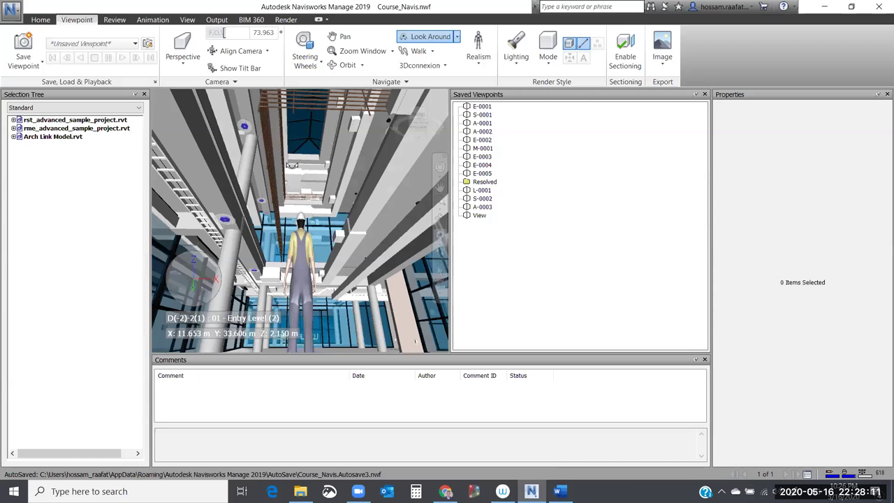
pyautogui.moveTo(292, 165); pyautogui.dragTo(329, 133)
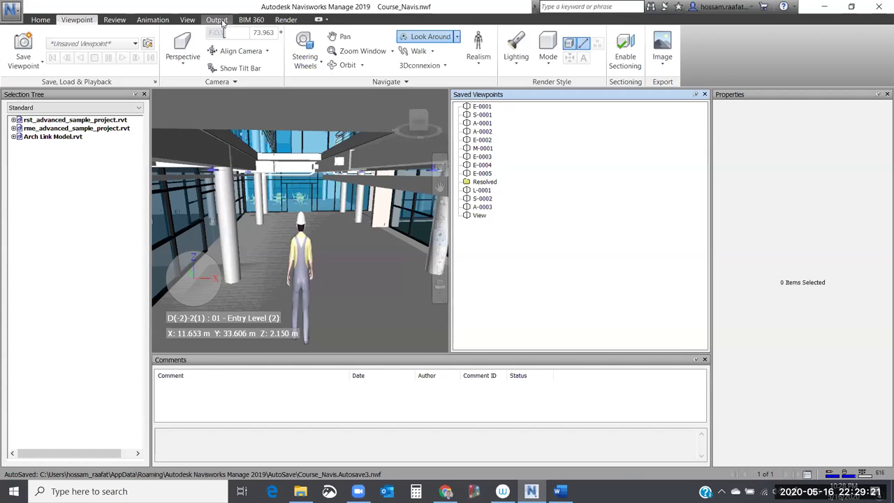
pyautogui.click(216, 19)
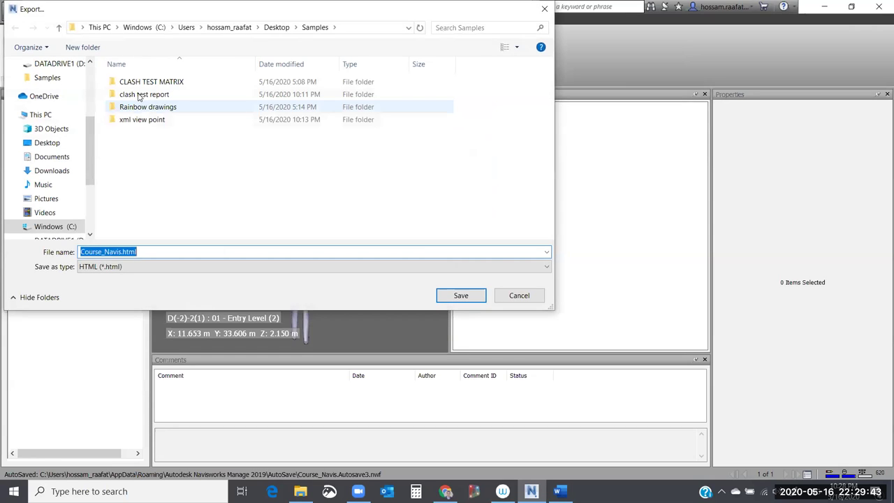
pyautogui.doubleClick(144, 94)
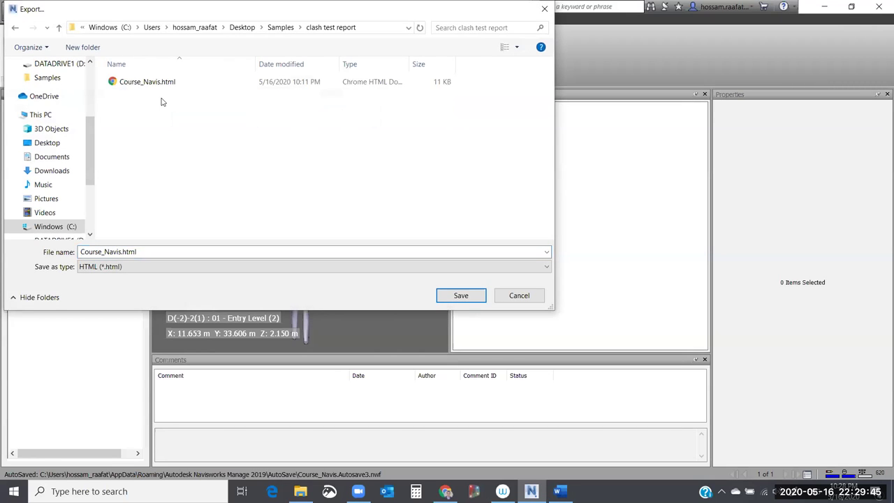
pyautogui.press('Tab')
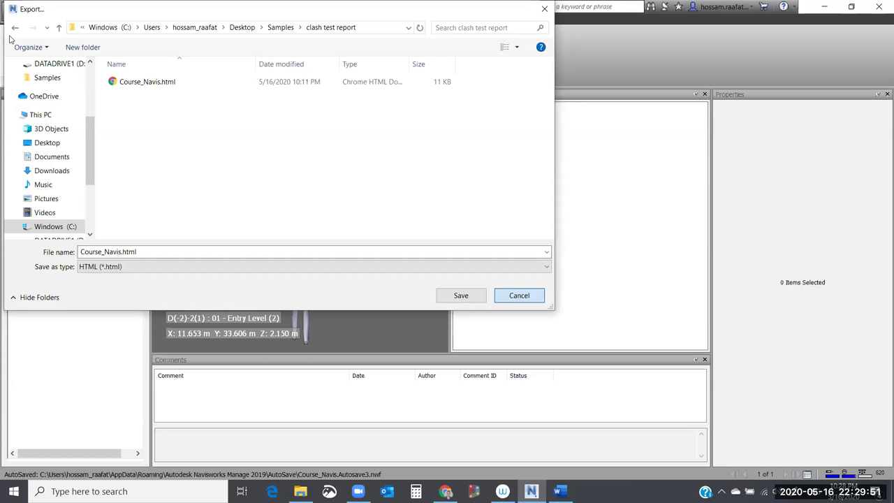
pyautogui.press('Return')
# Switch to File Explorer and Chrome to review the exported Course_Navis.html viewpoints report and its images in the clash test report folder
pyautogui.hotkey('alt', 'Tab')
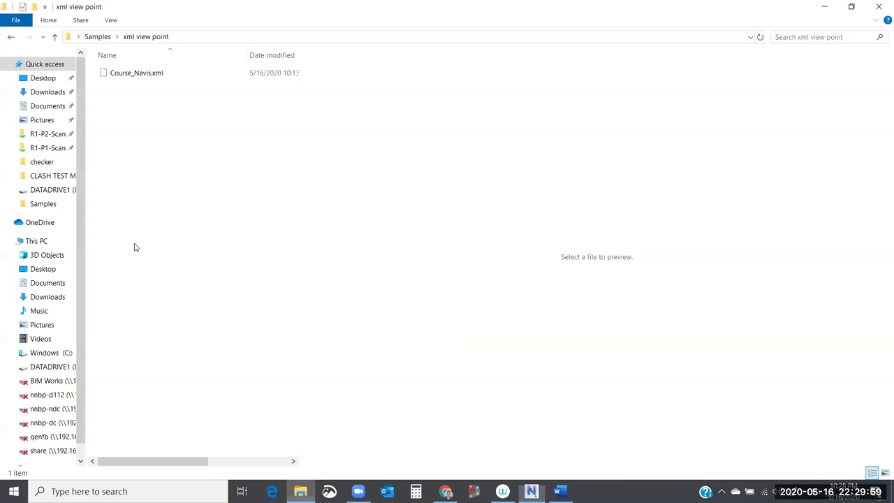
pyautogui.hotkey('alt', 'Tab')
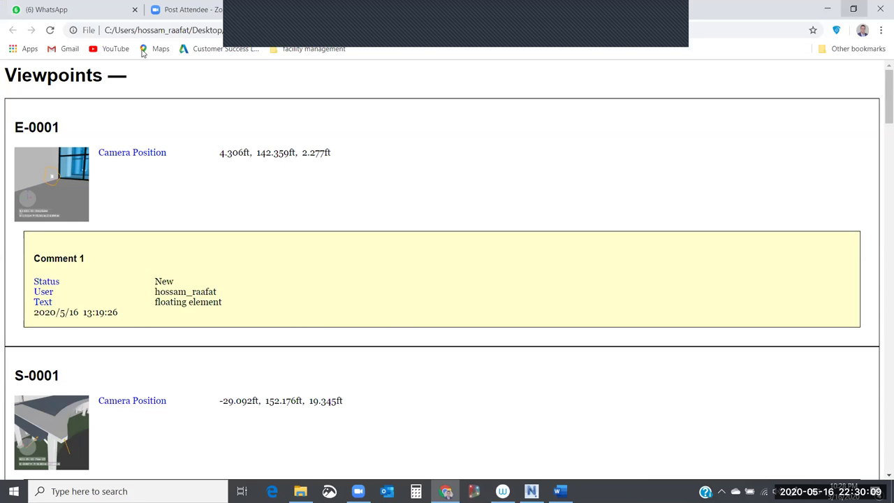
pyautogui.hotkey('alt', 'Tab')
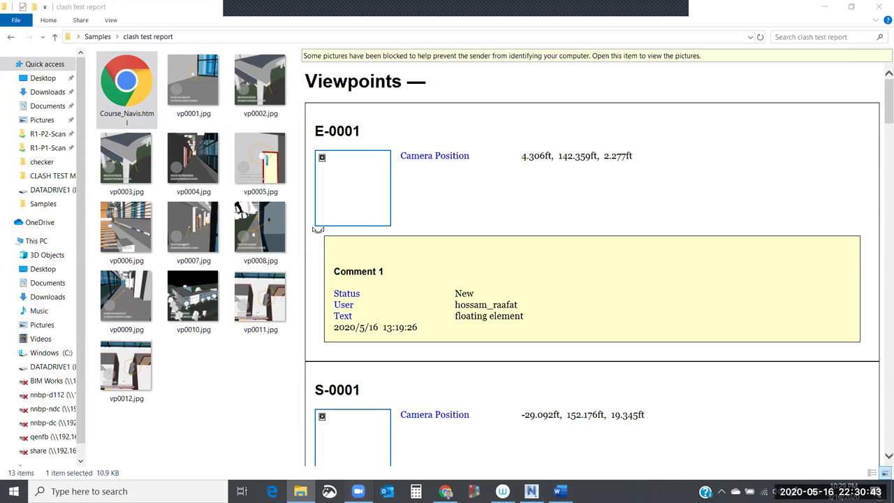
pyautogui.hotkey('alt', 'Tab')
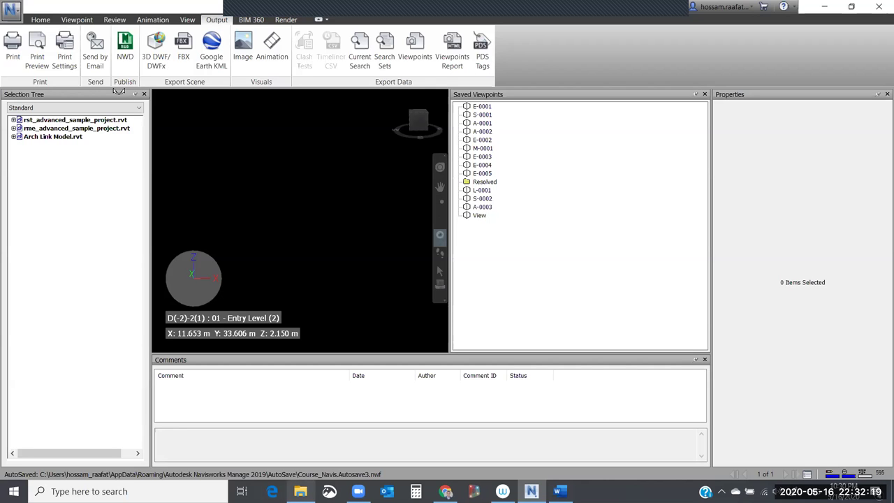
pyautogui.hotkey('alt', 'Tab')
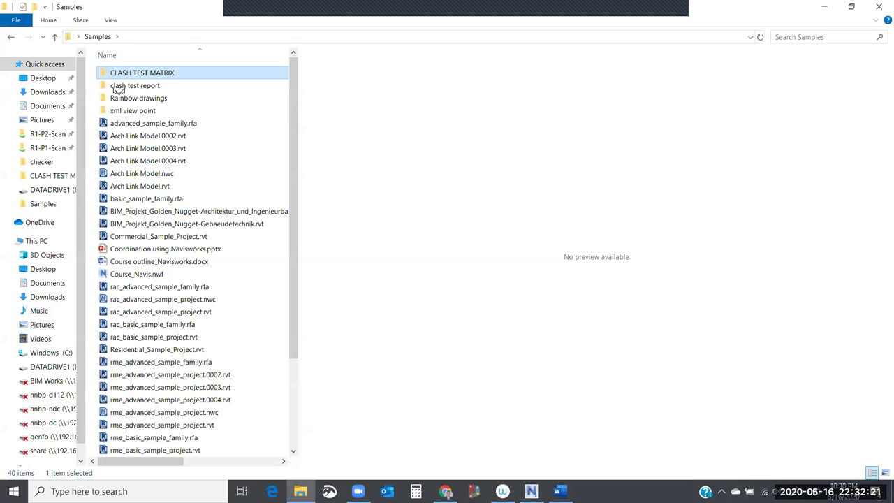
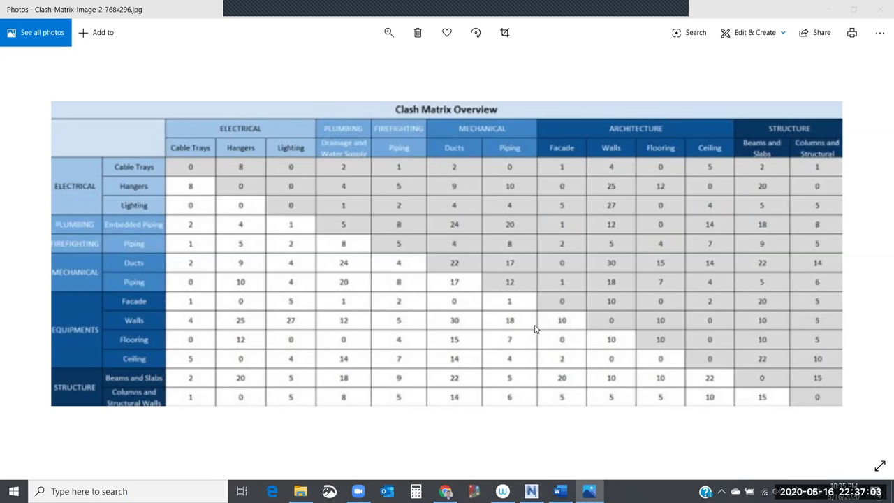
# Close the clash matrix picture, switch to Navisworks and turn off the third-person avatar in the viewpoint
pyautogui.hotkey('alt', 'F4')
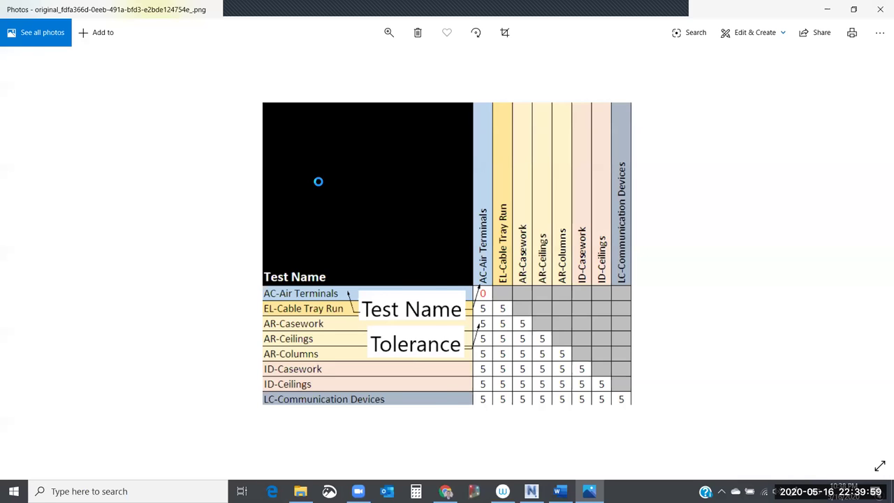
pyautogui.hotkey('alt', 'Tab')
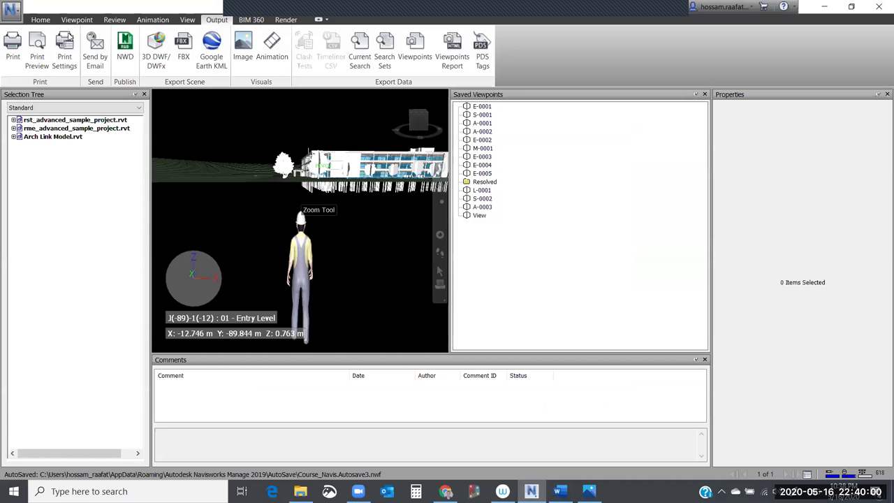
pyautogui.scroll(4, 482, 51)
pyautogui.click(479, 56)
pyautogui.click(489, 119)
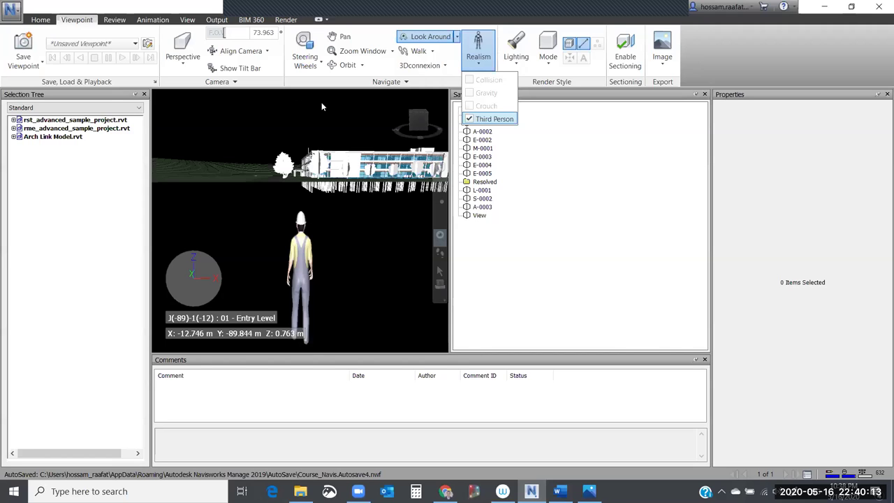
pyautogui.hotkey('ctrl', 't')
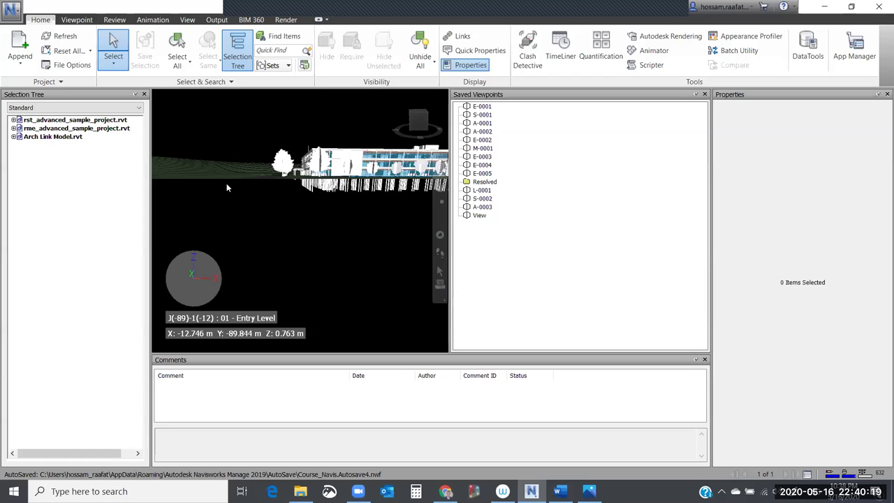
# Box-select the elements around the roof skylights and save them as a selection set named "my first selection"
pyautogui.hotkey('ctrl', 'z')
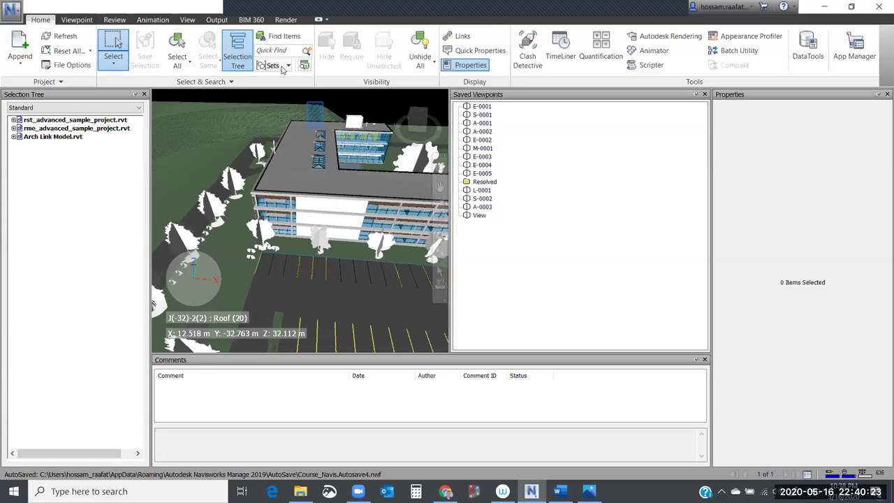
pyautogui.hotkey('ctrl', 'z')
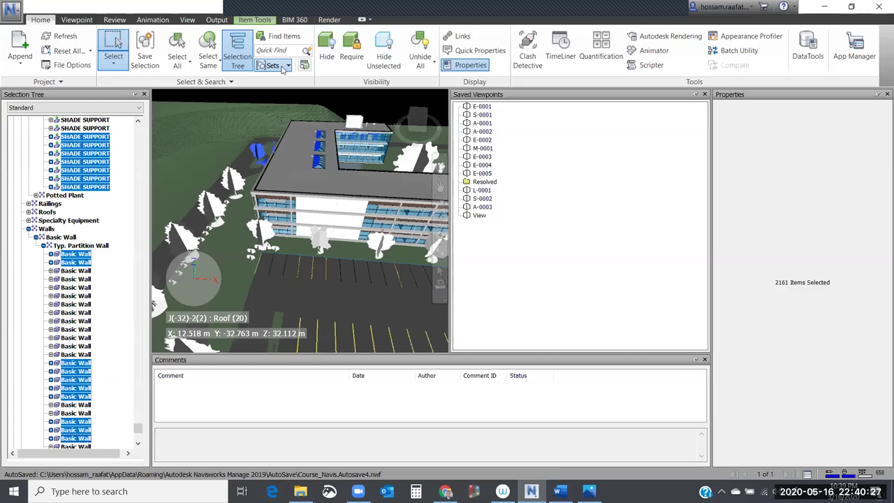
pyautogui.click(282, 67)
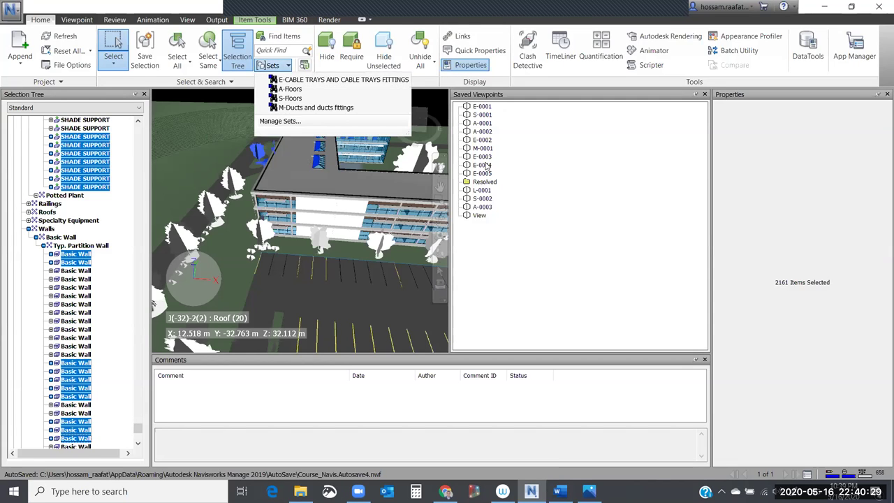
pyautogui.press('Up')
pyautogui.press('Return')
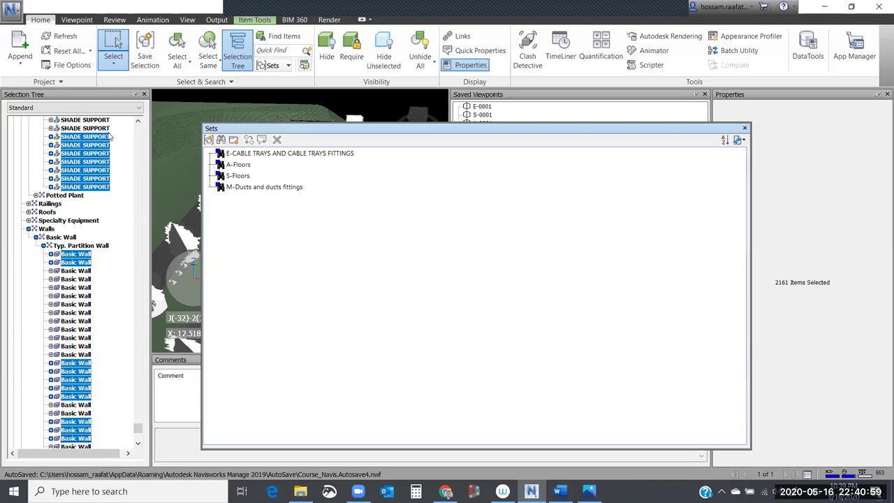
pyautogui.click(209, 140)
pyautogui.write('my first selection')
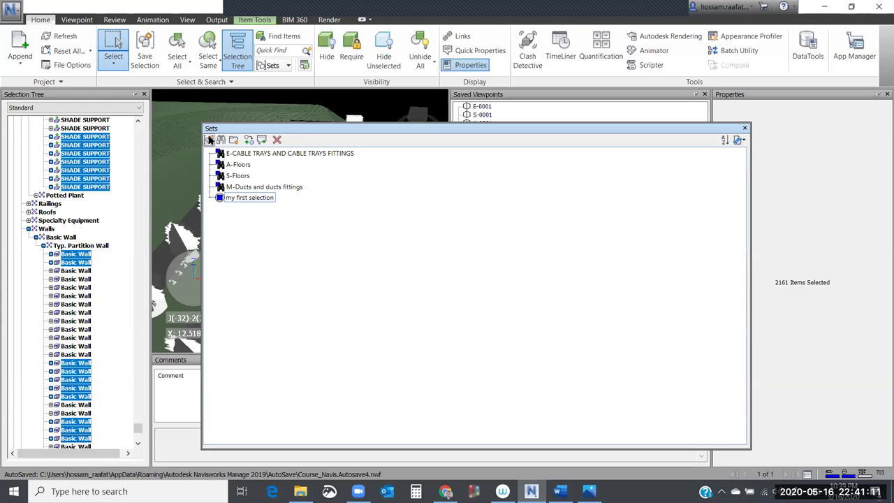
pyautogui.press('Return')
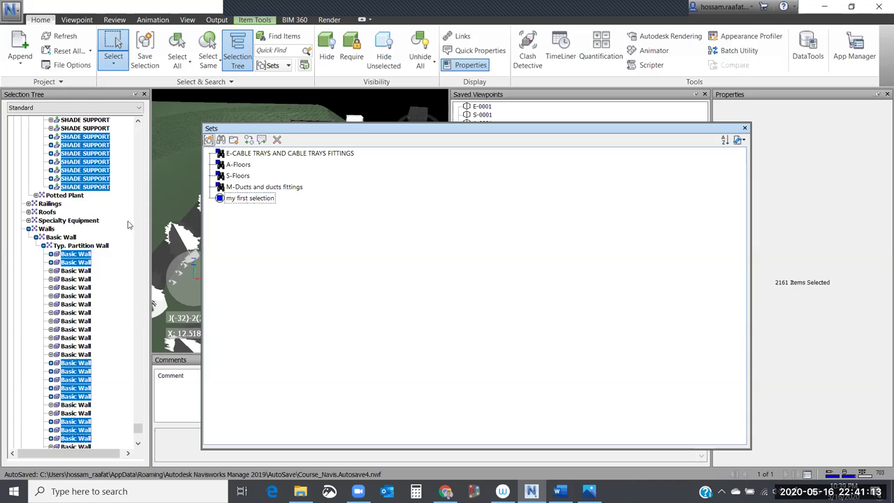
# Test the "my first selection" set by clearing the selection and recalling its items, and unhide all model items
pyautogui.click(128, 224)
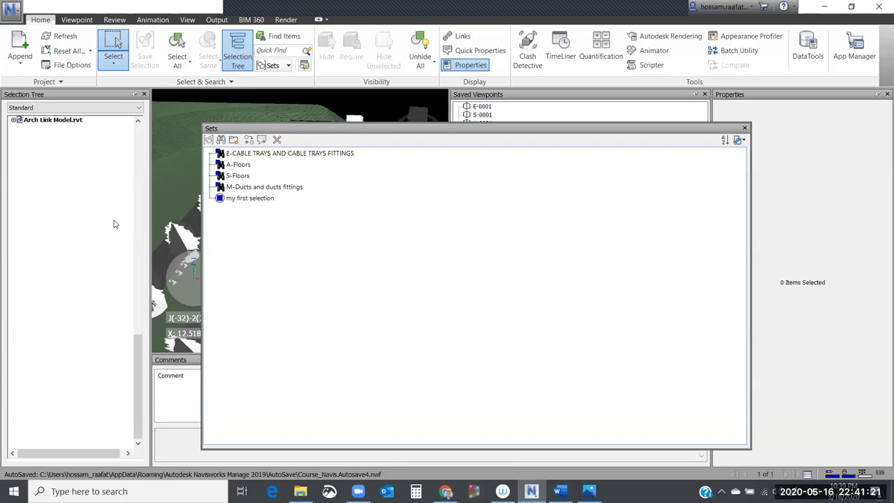
pyautogui.click(238, 198)
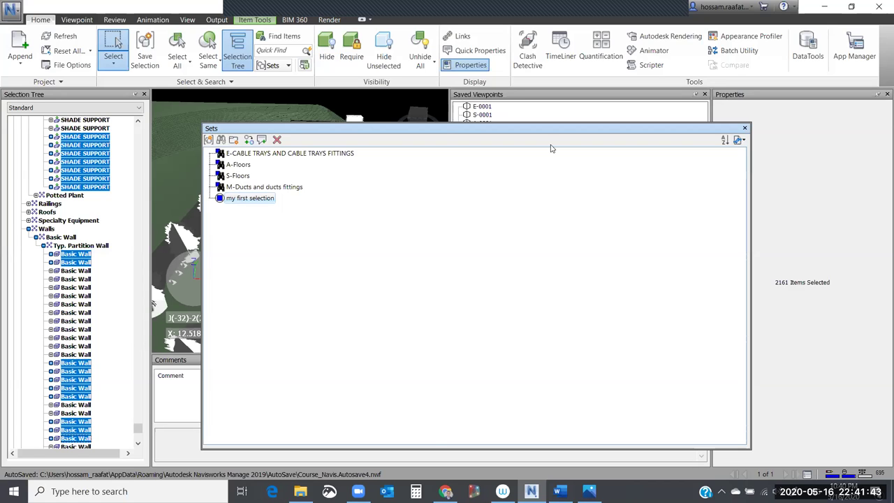
pyautogui.moveTo(552, 129); pyautogui.dragTo(769, 134)
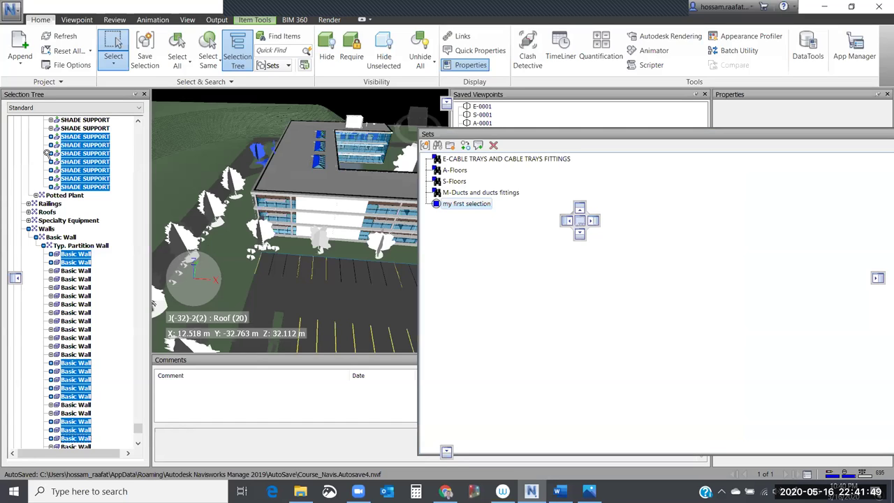
pyautogui.moveTo(428, 133); pyautogui.dragTo(424, 128)
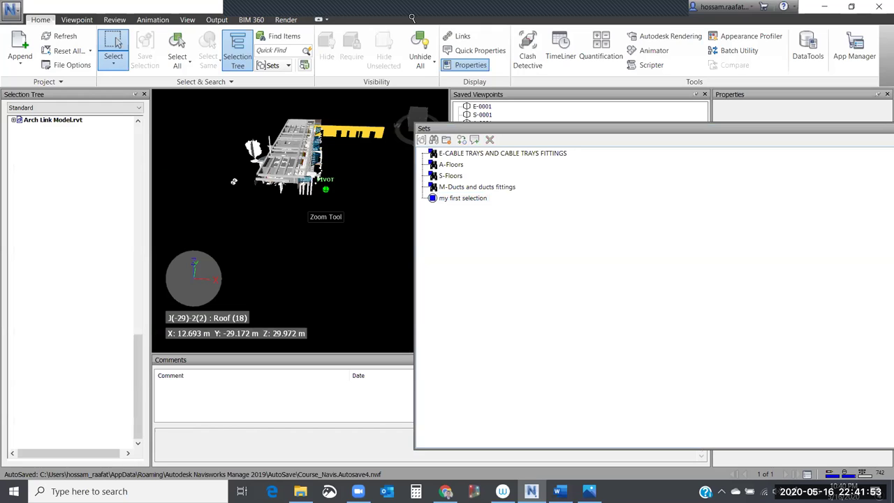
pyautogui.click(420, 56)
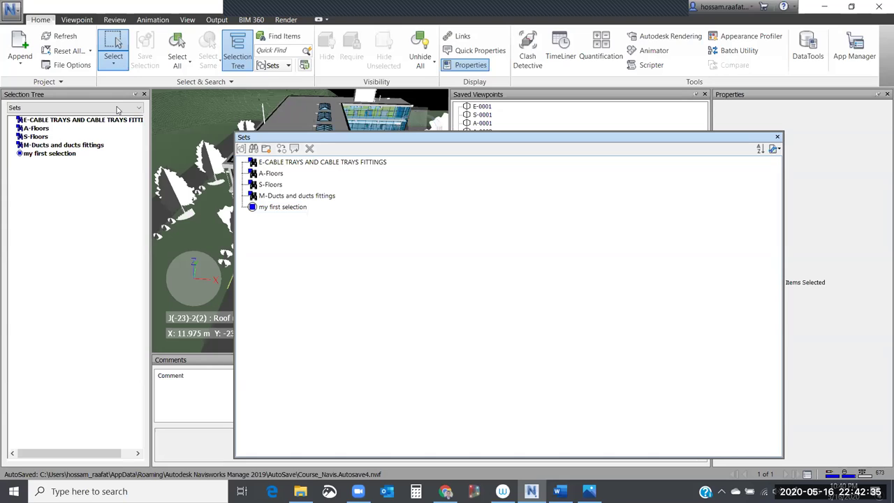
# Organise the Selection Tree by Properties and expand the Item category to examine its available properties
pyautogui.hotkey('shift', 'F3')
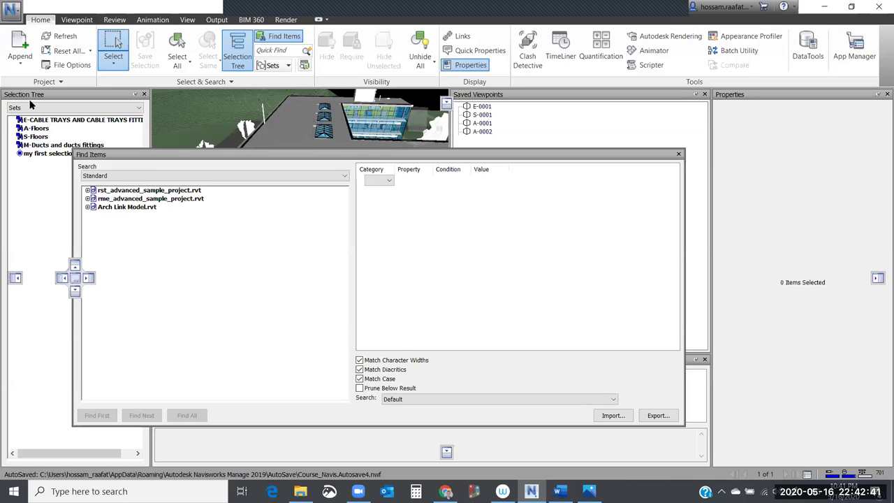
pyautogui.click(31, 108)
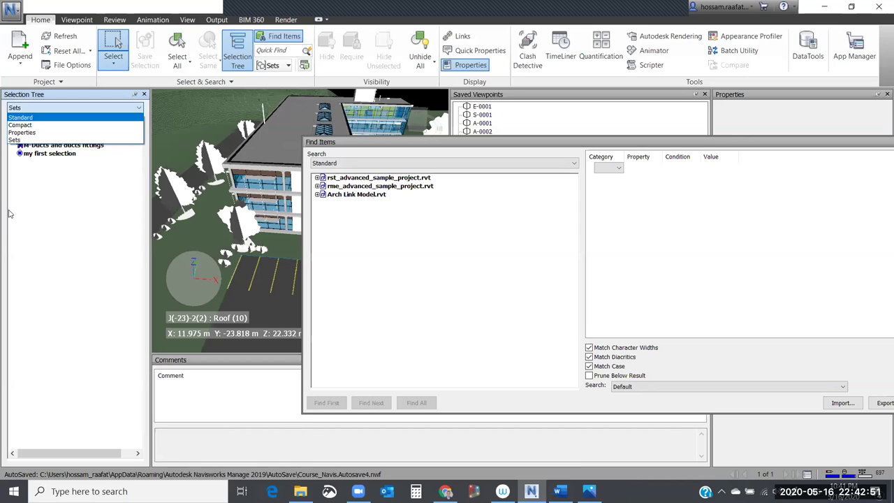
pyautogui.click(28, 132)
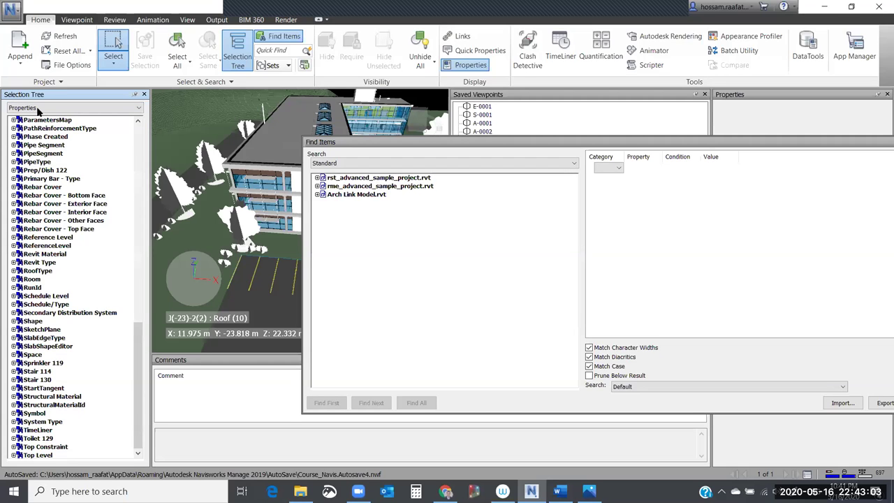
pyautogui.scroll(15, 41, 279)
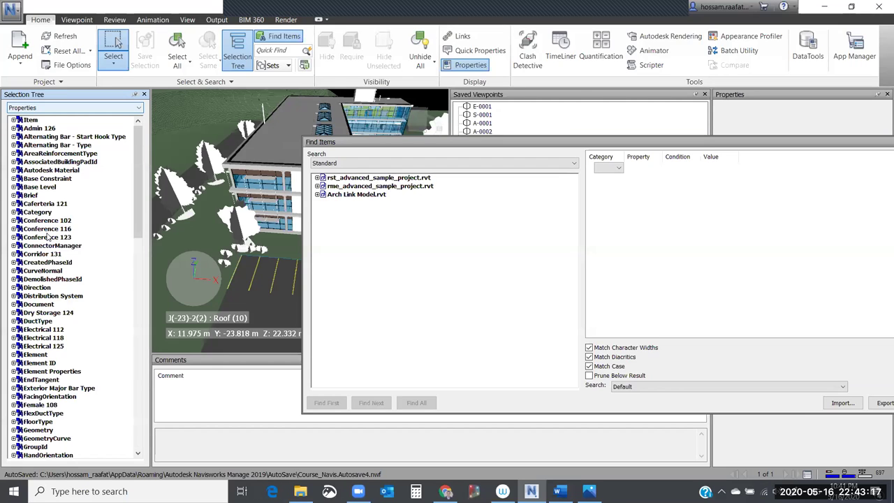
pyautogui.press('Right')
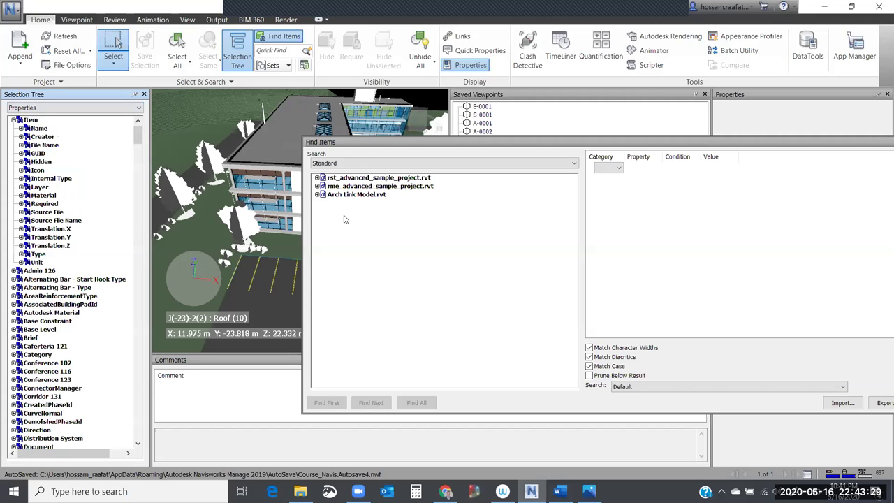
# Select the door inside the building and examine its Element properties to see which category it belongs to
pyautogui.moveTo(343, 219); pyautogui.dragTo(231, 207)
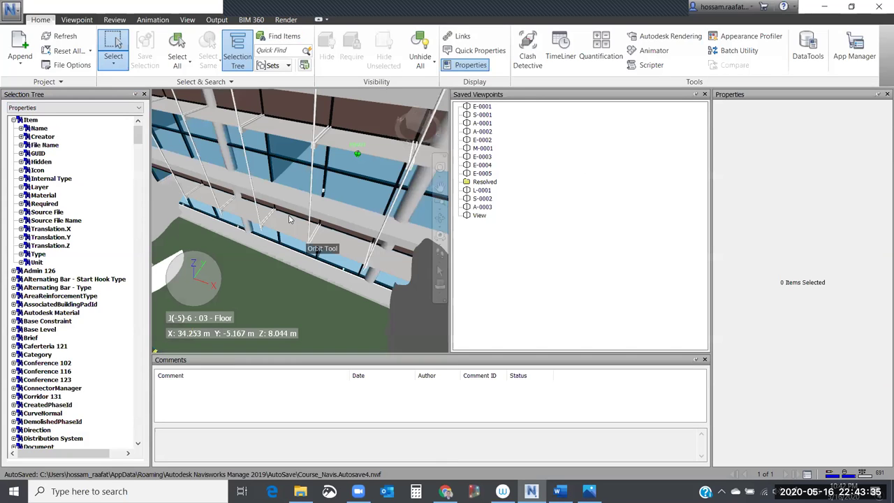
pyautogui.moveTo(290, 220); pyautogui.dragTo(249, 191)
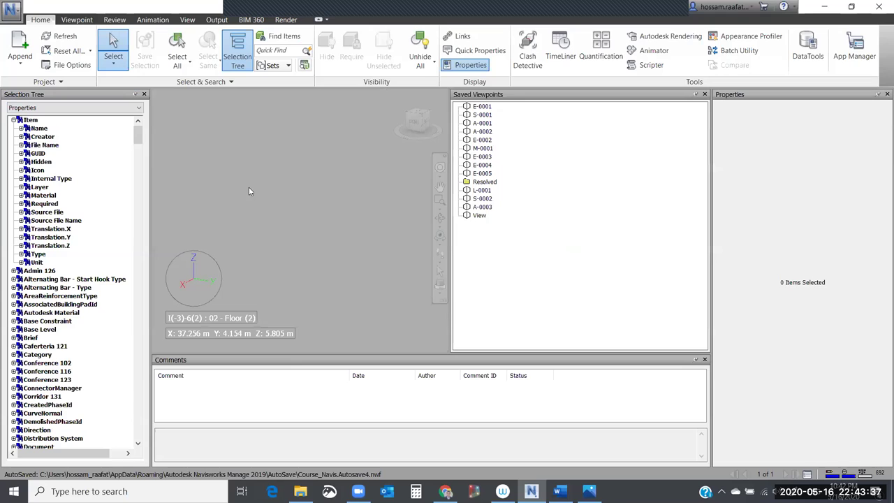
pyautogui.click(187, 196)
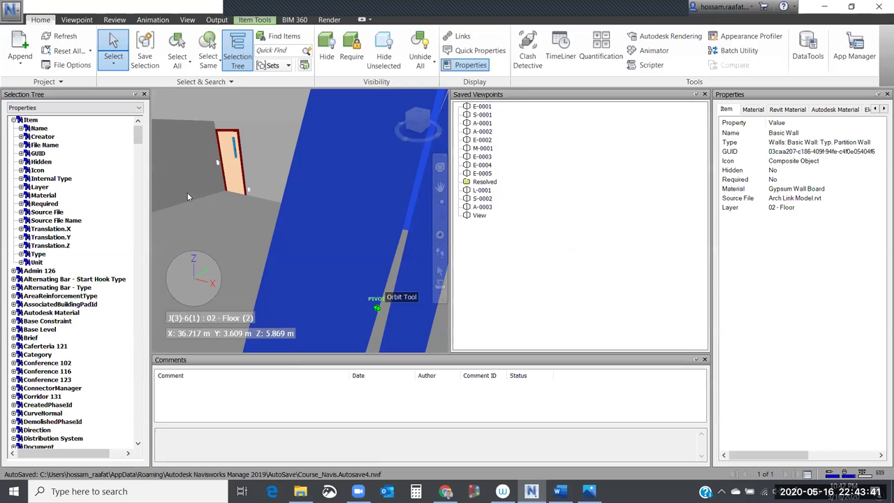
pyautogui.click(188, 196)
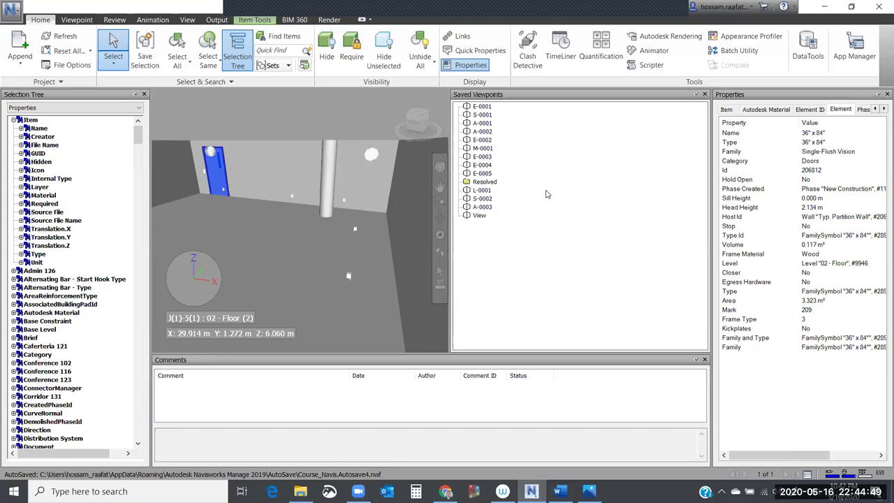
# Set up a Find Items search with the condition Element Category = Doors
pyautogui.hotkey('shift', 'F3')
pyautogui.click(574, 191)
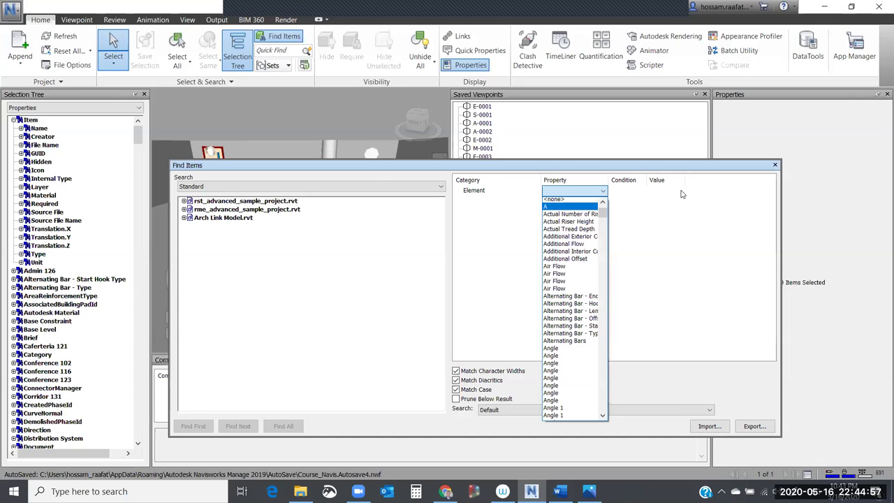
pyautogui.click(682, 194)
pyautogui.click(663, 293)
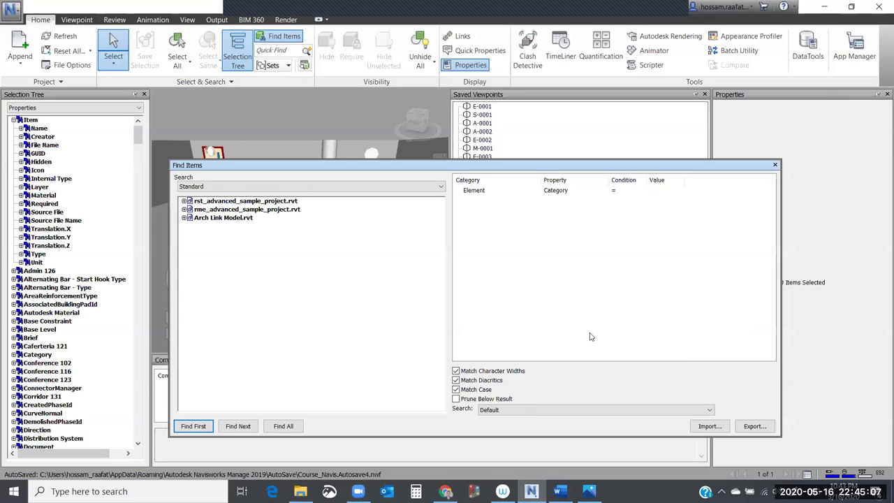
pyautogui.write('Doors')
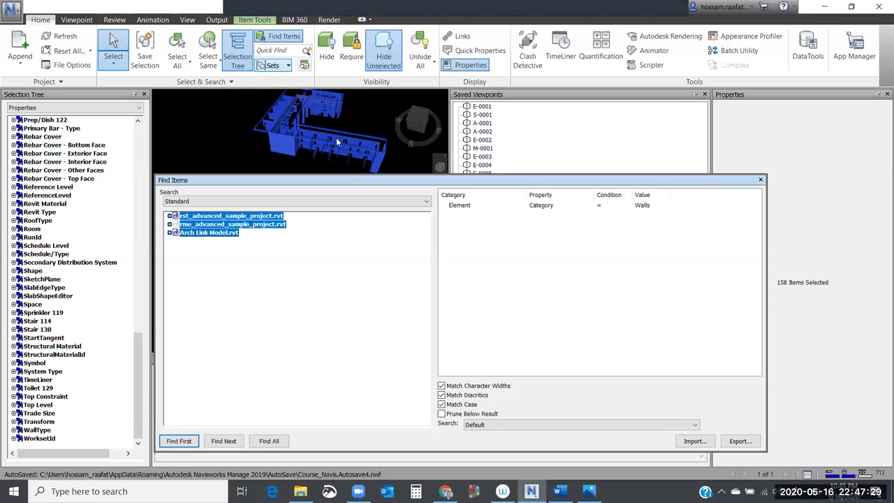
# Save the search for Element Category = Walls as a search set named "All walls" and clear the selection
pyautogui.click(273, 65)
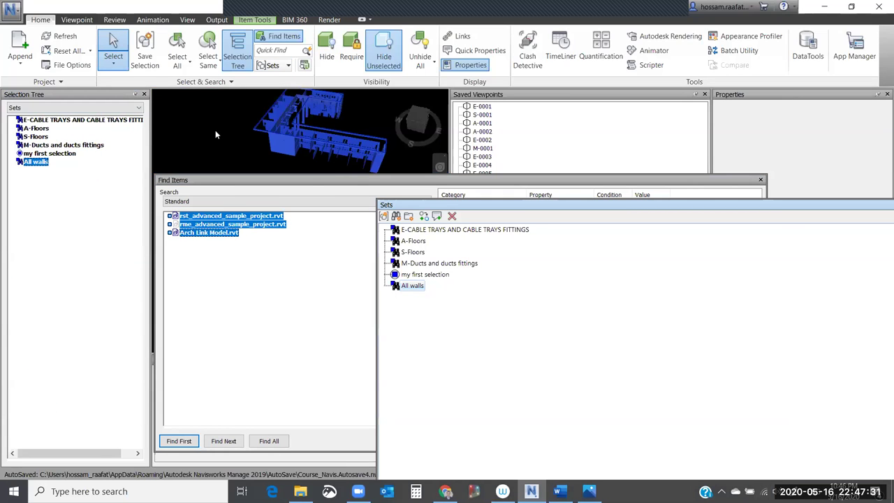
pyautogui.click(216, 132)
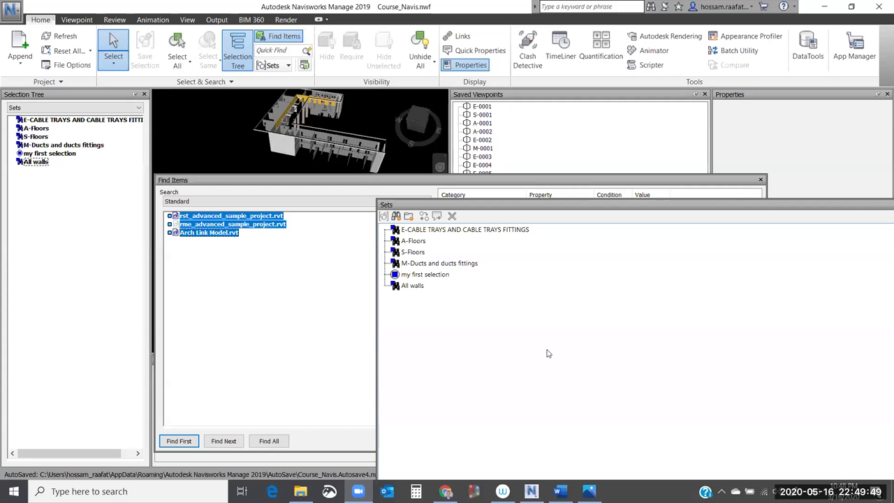
pyautogui.hotkey('alt', 'Tab')
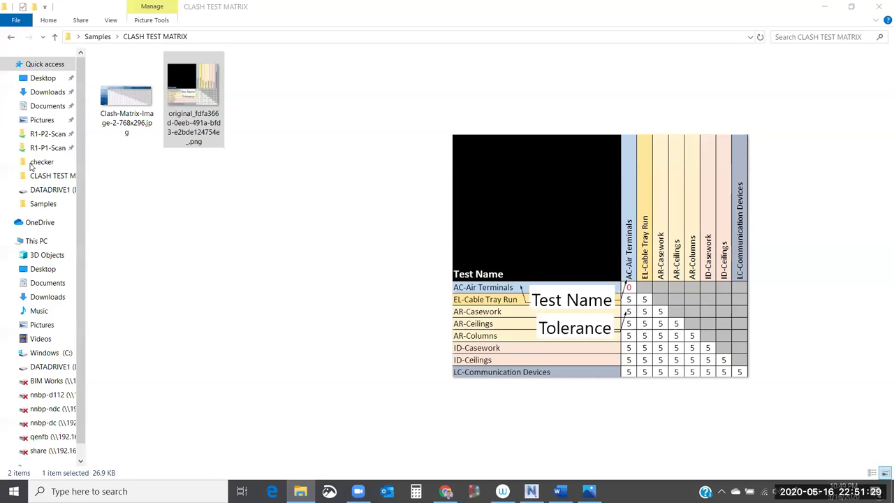
pyautogui.hotkey('alt', 'Tab')
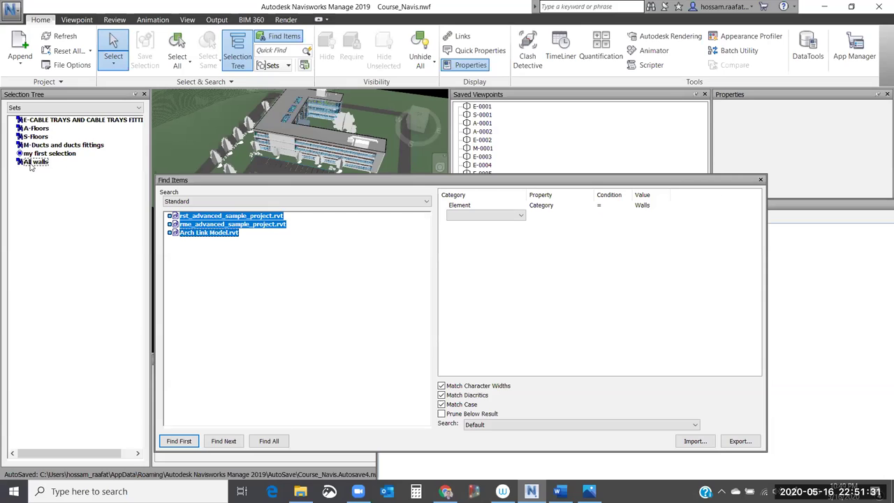
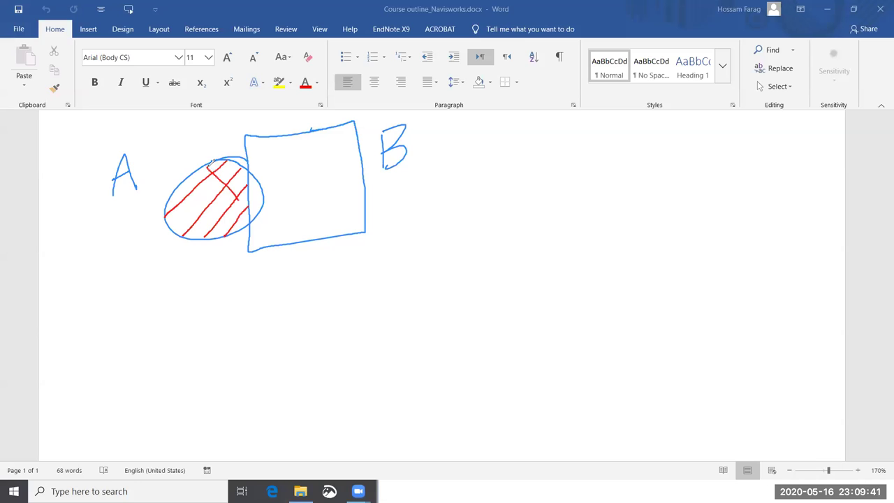
# Finish the red cross-hatching of ellipse A and hatch its overlap with rectangle B in green
pyautogui.moveTo(194, 171); pyautogui.dragTo(242, 225)
pyautogui.moveTo(174, 197); pyautogui.dragTo(219, 233)
pyautogui.moveTo(166, 212); pyautogui.dragTo(201, 234)
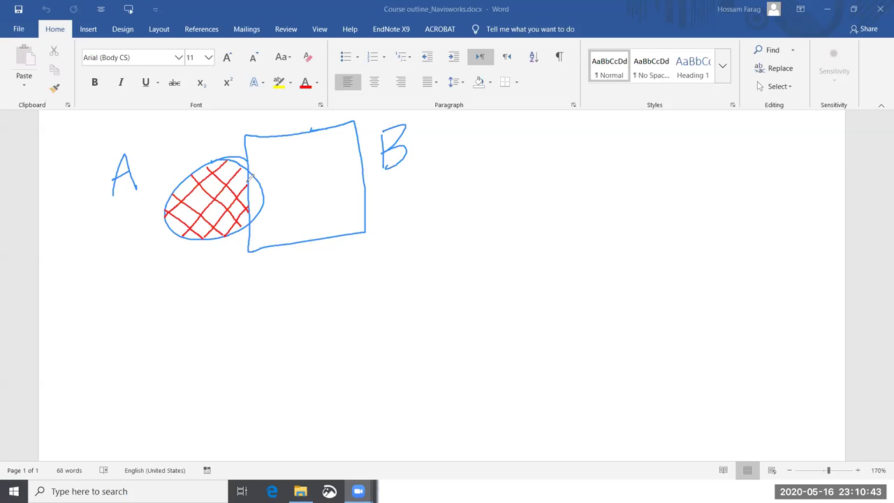
pyautogui.moveTo(256, 179)
pyautogui.mouseDown()
pyautogui.moveTo(247, 189)
pyautogui.moveTo(250, 211)
pyautogui.mouseUp()
pyautogui.moveTo(258, 168)
pyautogui.mouseDown()
pyautogui.moveTo(249, 176)
pyautogui.moveTo(263, 193)
pyautogui.moveTo(262, 215)
pyautogui.mouseUp()
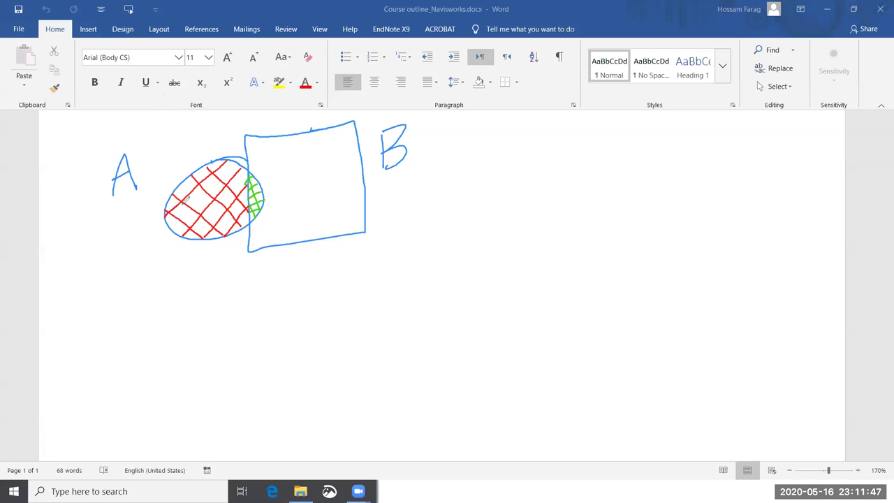
# Draw a green arrow pointing to the red-hatched part of ellipse A and write "A negate B" beneath it
pyautogui.moveTo(198, 218); pyautogui.dragTo(150, 285)
pyautogui.moveTo(199, 218); pyautogui.dragTo(187, 240)
pyautogui.moveTo(140, 345)
pyautogui.mouseDown()
pyautogui.moveTo(149, 309)
pyautogui.moveTo(162, 334)
pyautogui.moveTo(158, 327)
pyautogui.moveTo(210, 323)
pyautogui.moveTo(210, 349)
pyautogui.moveTo(219, 314)
pyautogui.moveTo(236, 316)
pyautogui.mouseUp()
pyautogui.moveTo(243, 284)
pyautogui.mouseDown()
pyautogui.moveTo(244, 313)
pyautogui.moveTo(256, 290)
pyautogui.moveTo(260, 307)
pyautogui.moveTo(277, 280)
pyautogui.moveTo(275, 306)
pyautogui.mouseUp()
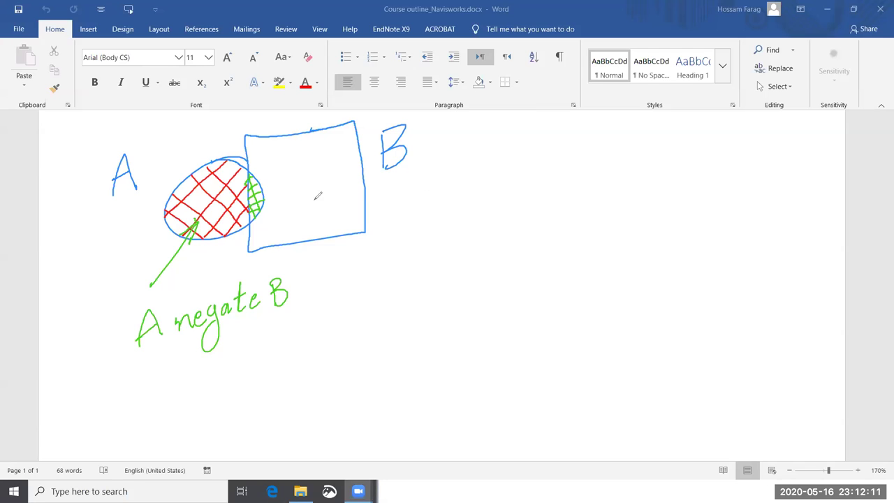
# Draw a purple arrow pointing to the green overlap of A and B and label it "A and B"
pyautogui.moveTo(261, 202)
pyautogui.mouseDown()
pyautogui.moveTo(329, 256)
pyautogui.moveTo(338, 285)
pyautogui.mouseUp()
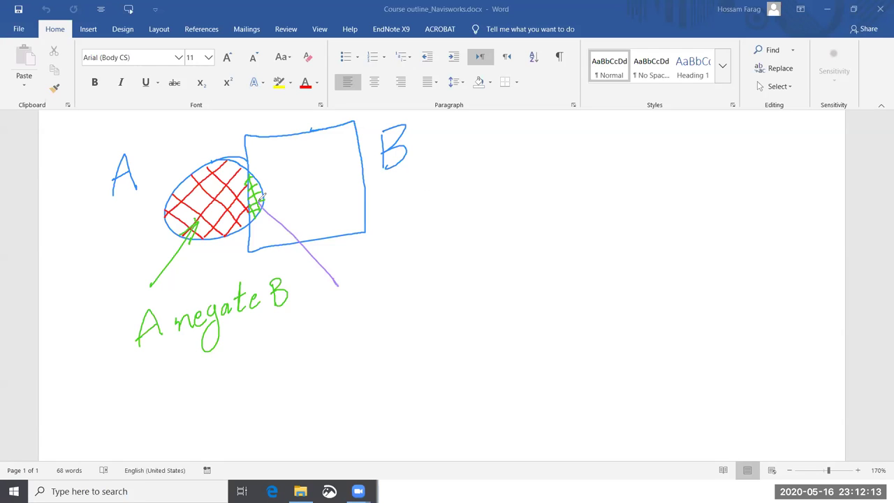
pyautogui.moveTo(262, 201)
pyautogui.mouseDown()
pyautogui.moveTo(279, 211)
pyautogui.moveTo(268, 218)
pyautogui.mouseUp()
pyautogui.moveTo(339, 320)
pyautogui.mouseDown()
pyautogui.moveTo(347, 353)
pyautogui.moveTo(364, 338)
pyautogui.mouseUp()
pyautogui.moveTo(380, 301)
pyautogui.mouseDown()
pyautogui.moveTo(370, 321)
pyautogui.moveTo(415, 280)
pyautogui.moveTo(407, 297)
pyautogui.mouseUp()
pyautogui.moveTo(421, 259)
pyautogui.mouseDown()
pyautogui.moveTo(427, 285)
pyautogui.moveTo(437, 269)
pyautogui.moveTo(440, 283)
pyautogui.mouseUp()
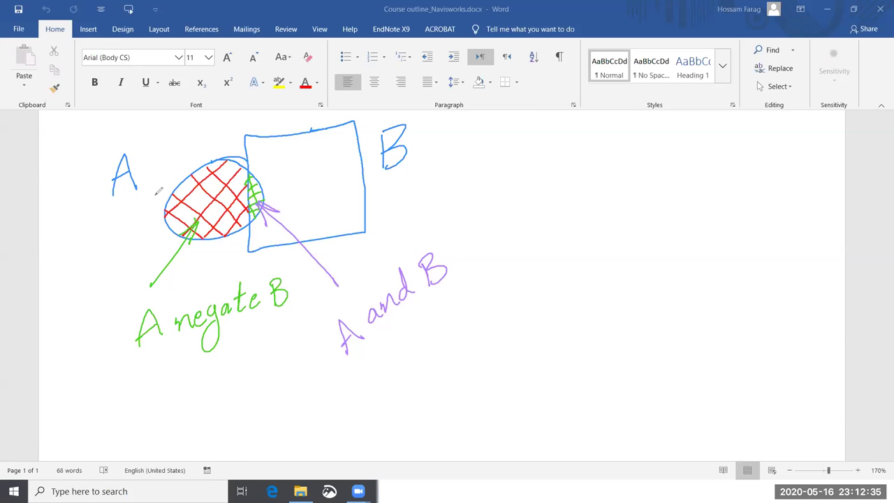
pyautogui.moveTo(385, 110); pyautogui.dragTo(394, 166)
pyautogui.hotkey('ctrl', 'z')
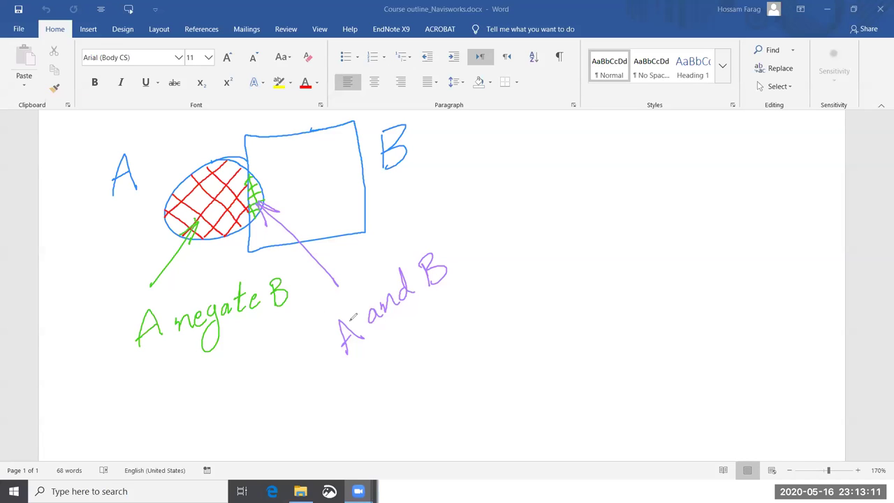
# Write "A or B" in purple below "A and B" and add a small arrow pointing to each of the two notes
pyautogui.moveTo(391, 390)
pyautogui.mouseDown()
pyautogui.moveTo(412, 376)
pyautogui.moveTo(459, 299)
pyautogui.moveTo(475, 308)
pyautogui.moveTo(468, 329)
pyautogui.mouseUp()
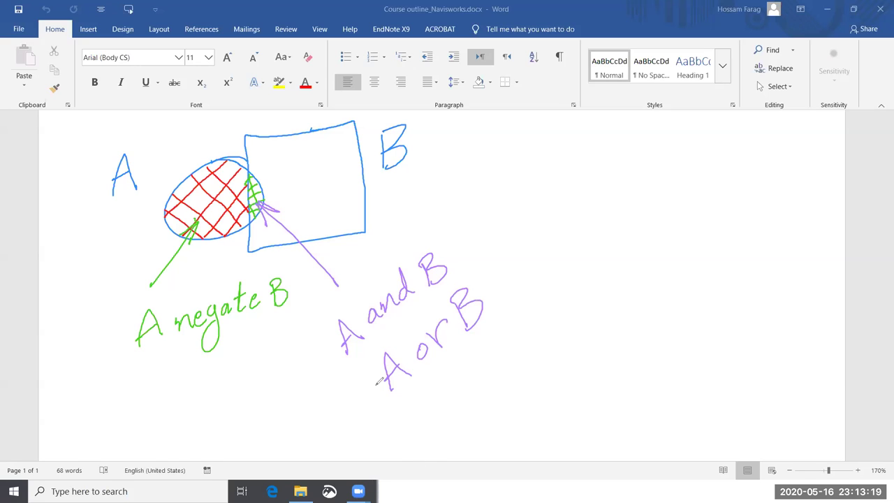
pyautogui.moveTo(344, 419)
pyautogui.mouseDown()
pyautogui.moveTo(378, 375)
pyautogui.moveTo(378, 393)
pyautogui.moveTo(359, 386)
pyautogui.mouseUp()
pyautogui.moveTo(305, 368)
pyautogui.mouseDown()
pyautogui.moveTo(329, 341)
pyautogui.moveTo(328, 349)
pyautogui.mouseUp()
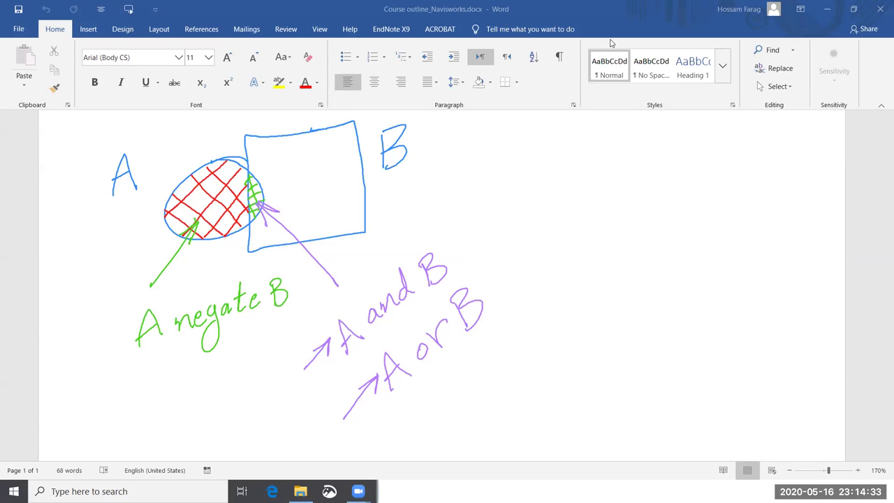
# Switch back to Navisworks without the drawn annotations and set the Find Items condition to Element Category = Pipes
pyautogui.click(829, 9)
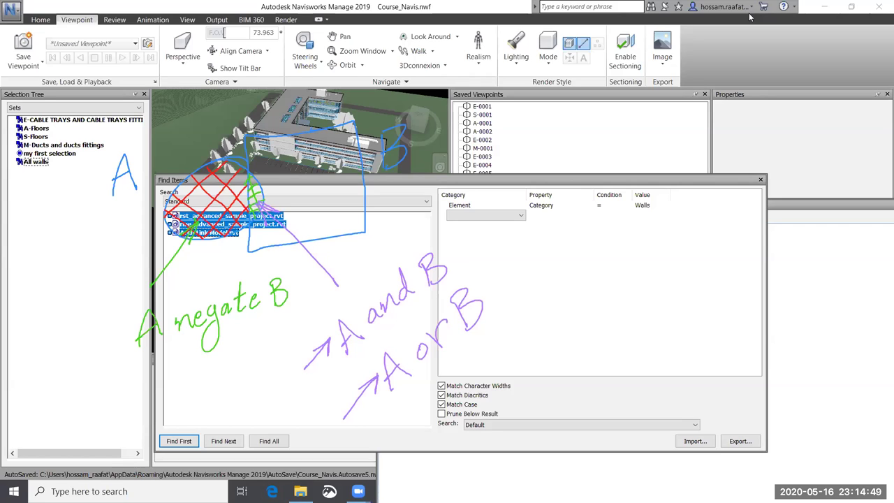
pyautogui.press('Escape')
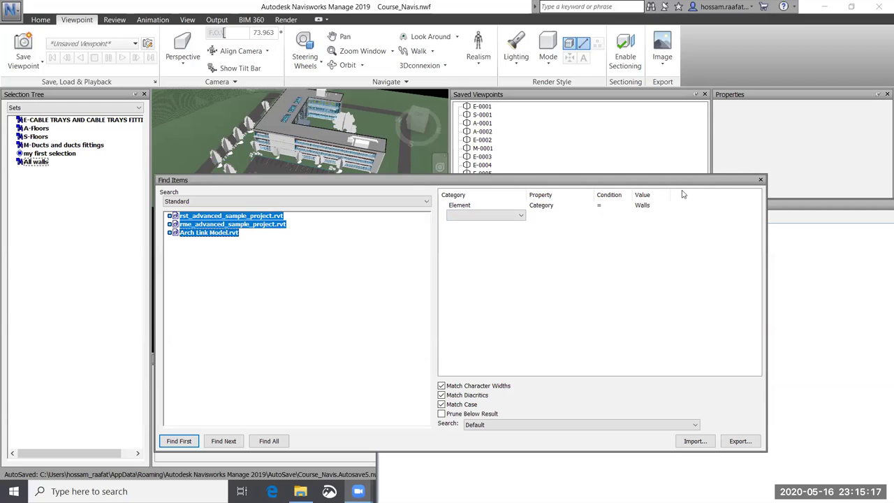
pyautogui.click(644, 205)
pyautogui.click(666, 206)
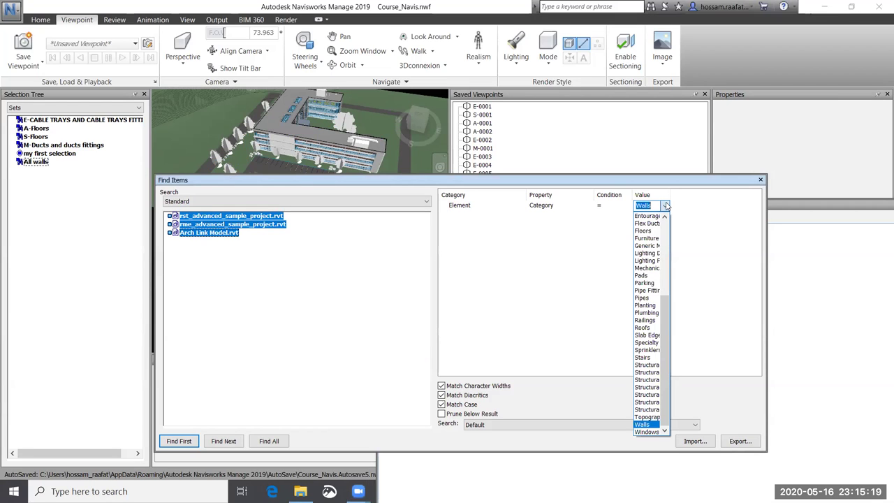
pyautogui.scroll(2, 642, 419)
pyautogui.scroll(2, 641, 419)
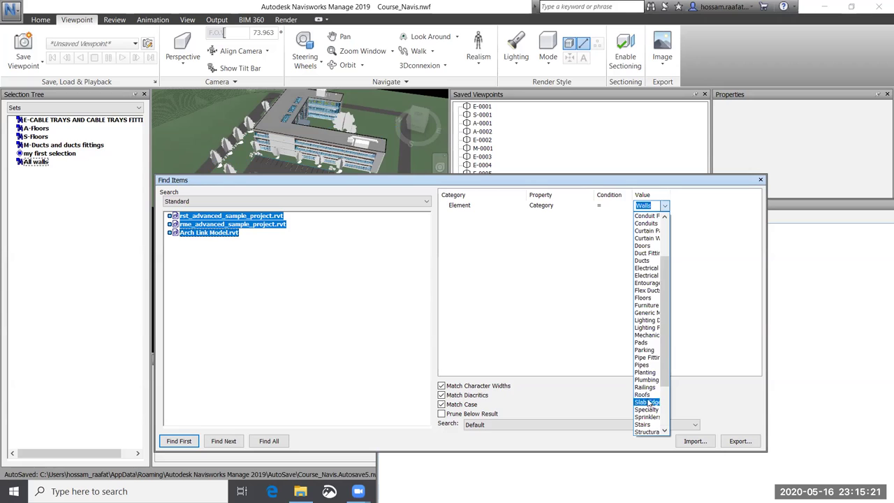
pyautogui.click(648, 364)
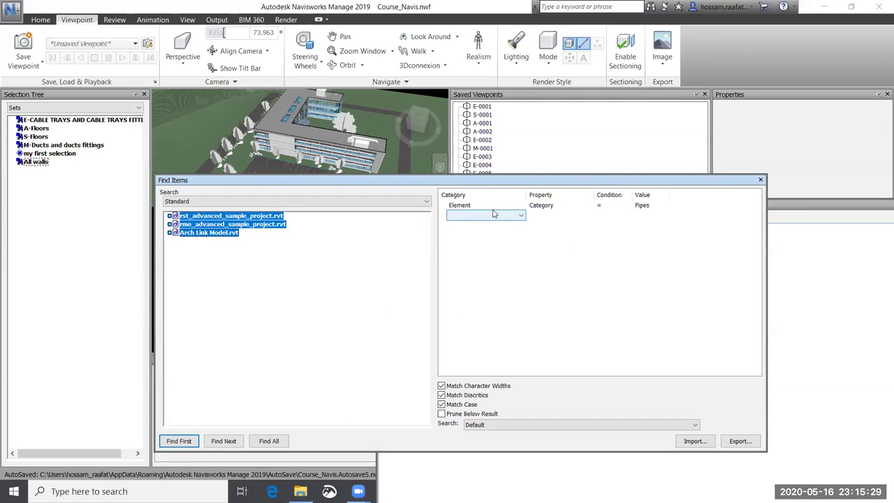
# Add a second Find Items condition, Element Category = Pipe Fittings
pyautogui.click(520, 218)
pyautogui.scroll(-1, 473, 377)
pyautogui.scroll(-2, 474, 377)
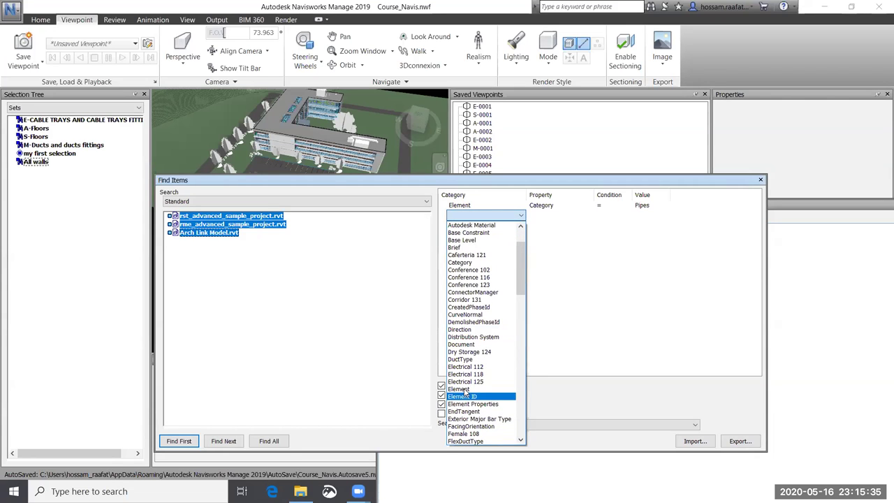
pyautogui.click(461, 389)
pyautogui.click(565, 214)
pyautogui.scroll(-1, 568, 340)
pyautogui.scroll(-20, 568, 340)
pyautogui.scroll(-4, 567, 340)
pyautogui.click(568, 299)
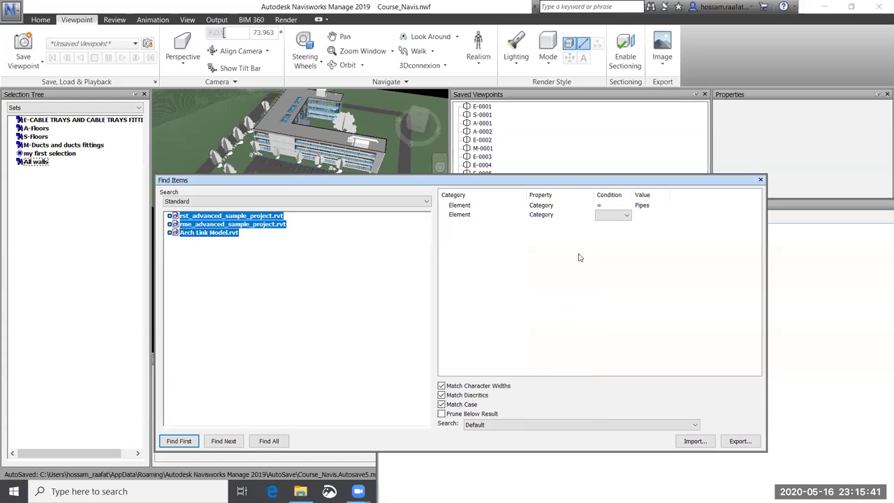
pyautogui.click(604, 215)
pyautogui.click(612, 224)
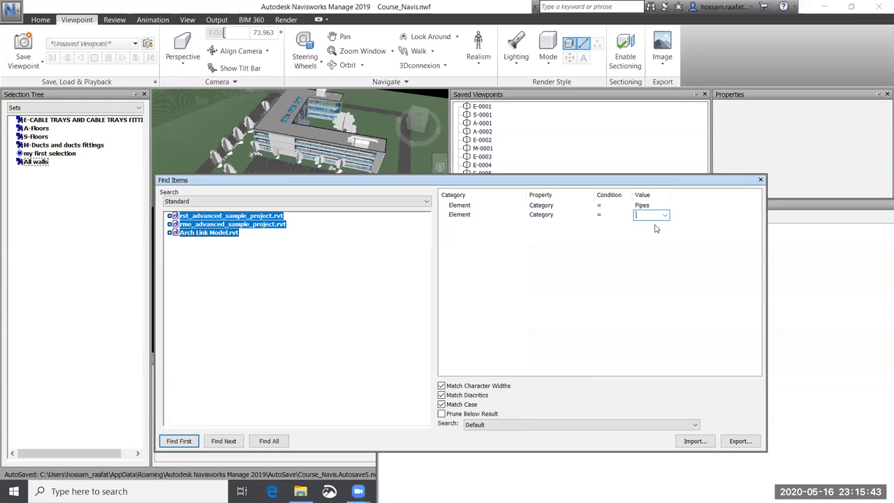
pyautogui.click(665, 215)
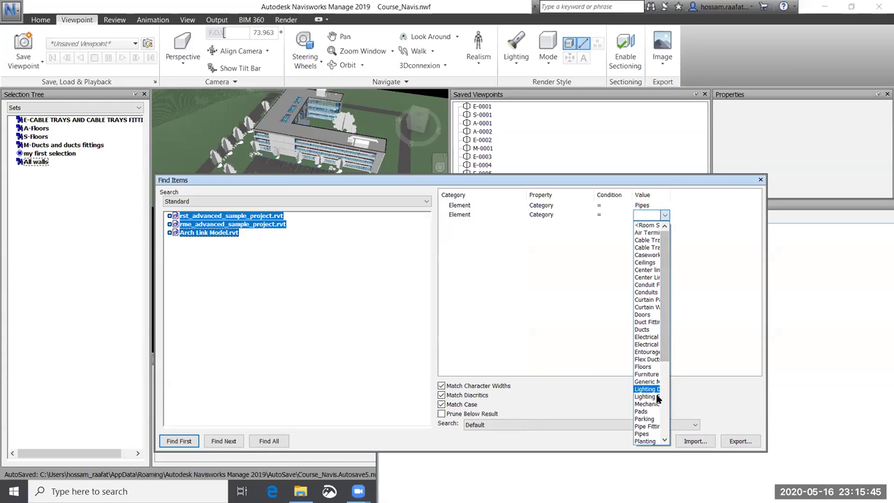
pyautogui.click(655, 426)
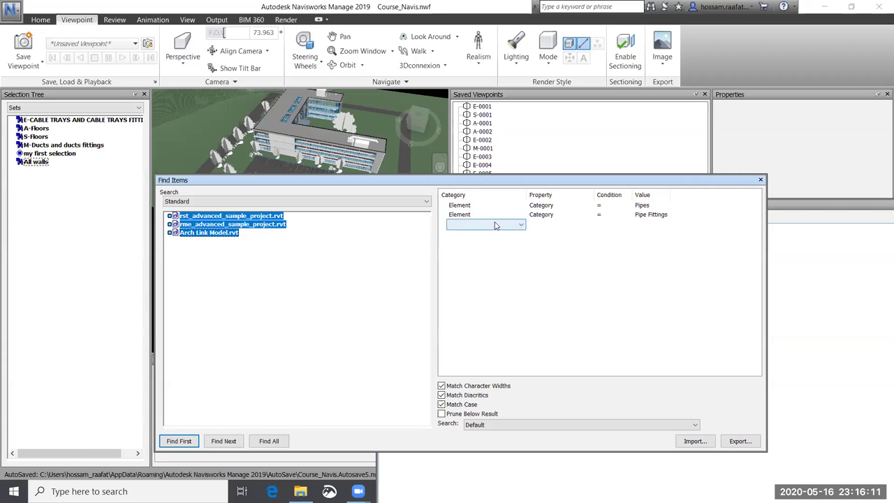
# Try finding all items that meet both conditions, and repeat the search with Pipe Fittings as an Or condition
pyautogui.click(269, 445)
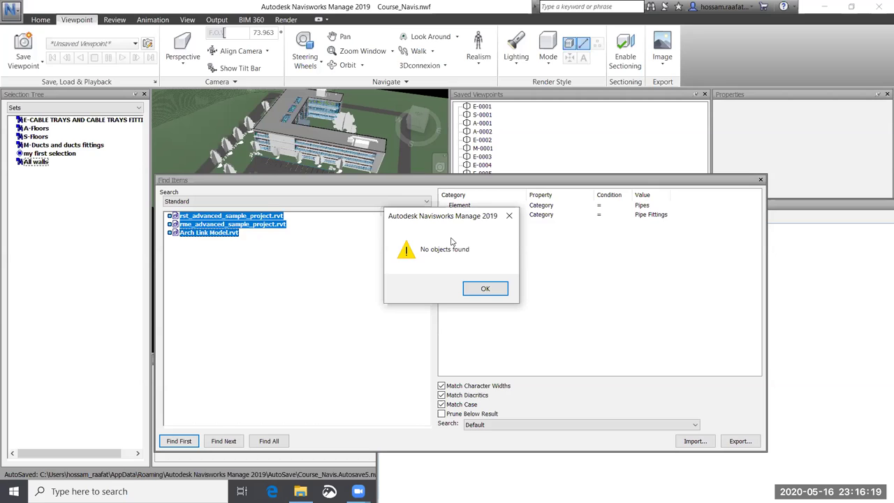
pyautogui.click(479, 293)
pyautogui.rightClick(458, 215)
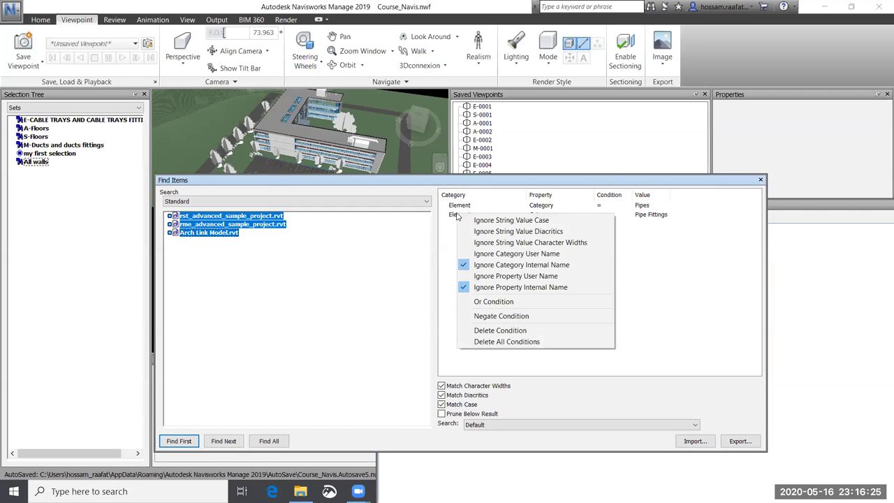
pyautogui.click(509, 301)
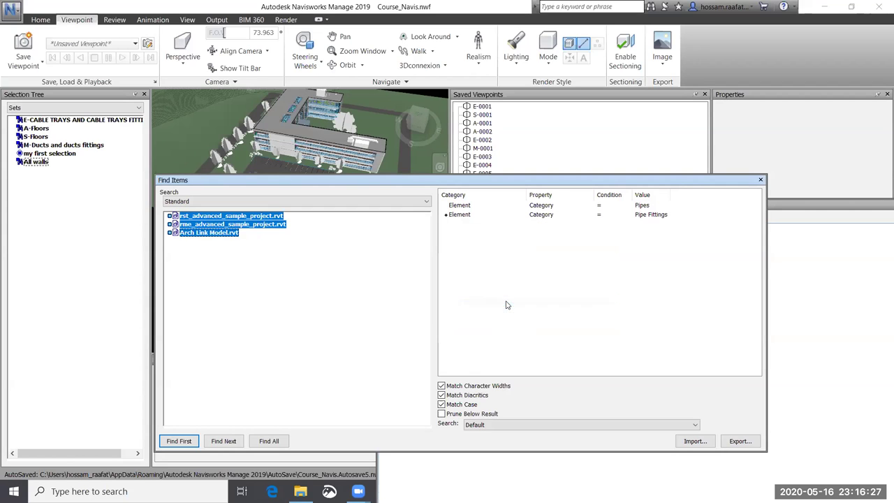
pyautogui.click(273, 442)
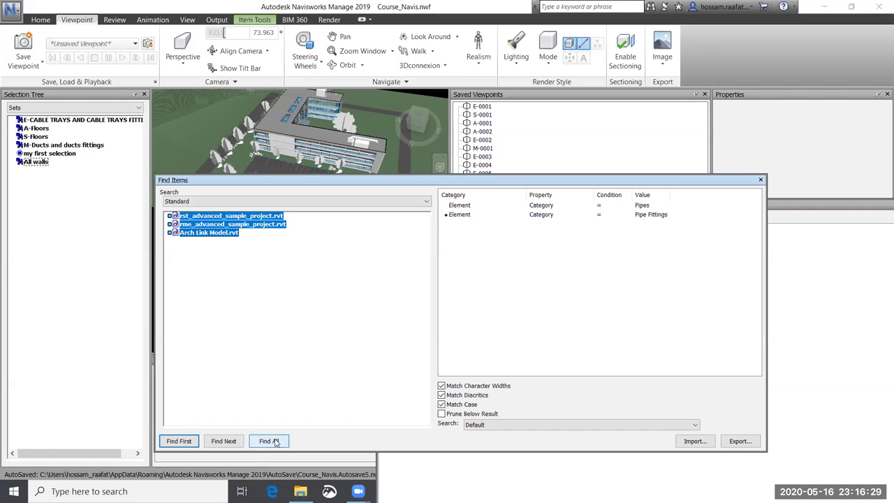
# Move the Find Items window aside and place the Sets window as a floating window over the workspace
pyautogui.moveTo(537, 181); pyautogui.dragTo(360, 207)
pyautogui.click(768, 102)
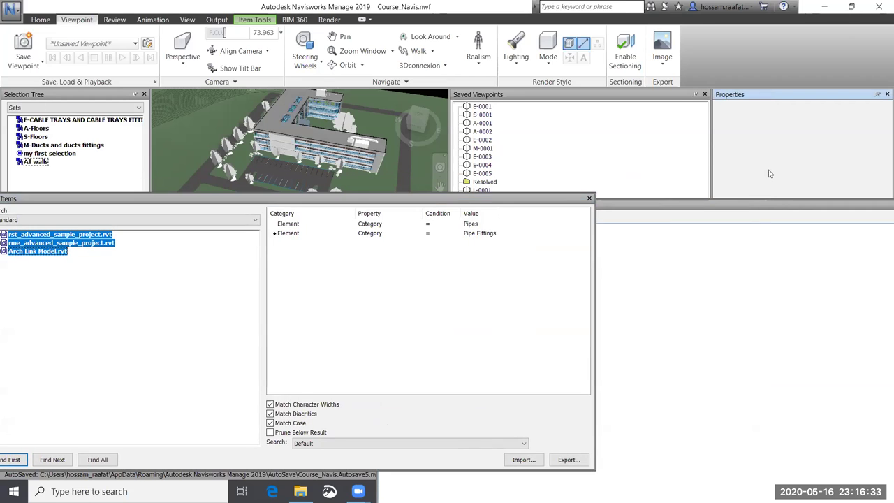
pyautogui.click(791, 204)
pyautogui.moveTo(792, 203); pyautogui.dragTo(532, 350)
pyautogui.moveTo(790, 271)
pyautogui.mouseDown()
pyautogui.moveTo(838, 251)
pyautogui.moveTo(790, 279)
pyautogui.mouseUp()
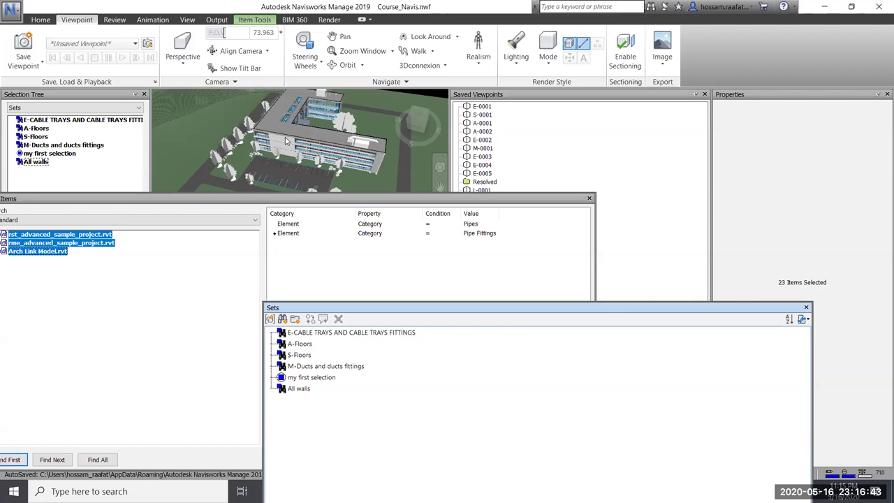
# Hide all unselected items and zoom in on the found pipes and pipe fittings in the model
pyautogui.click(42, 21)
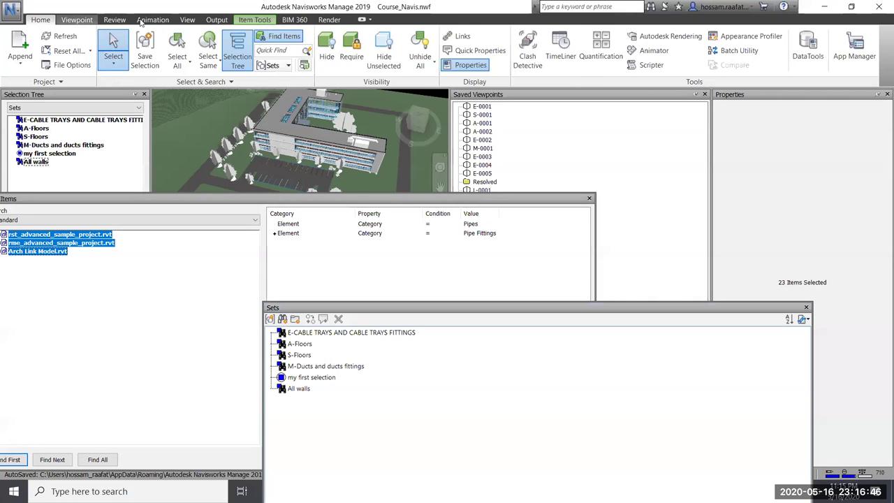
pyautogui.click(377, 56)
pyautogui.scroll(5, 342, 127)
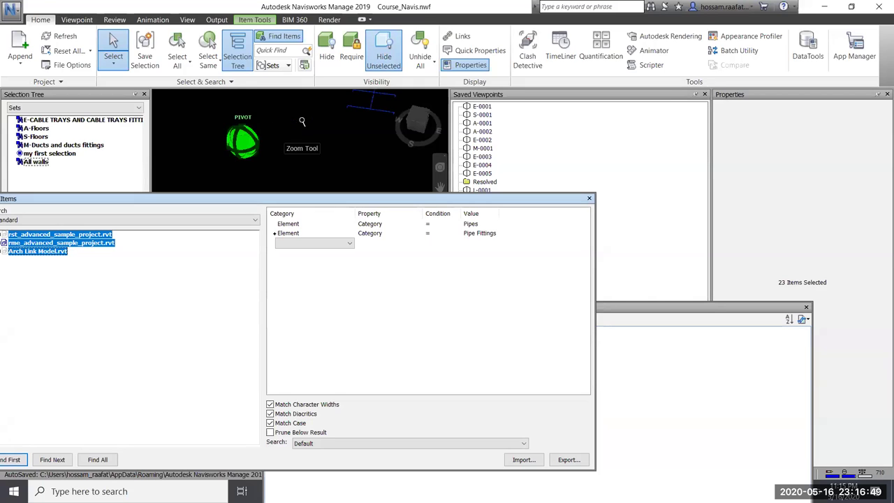
pyautogui.scroll(5, 353, 150)
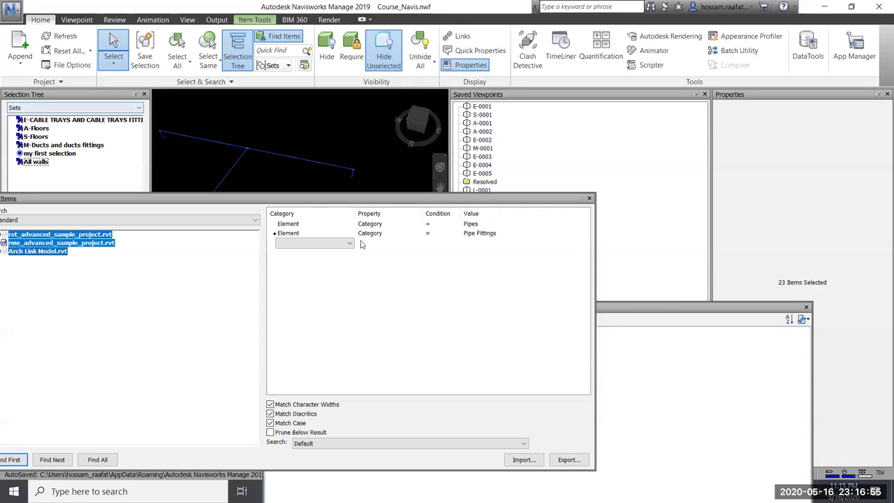
# Save the current search as a search set named "pipe and pipe fittings"
pyautogui.click(612, 315)
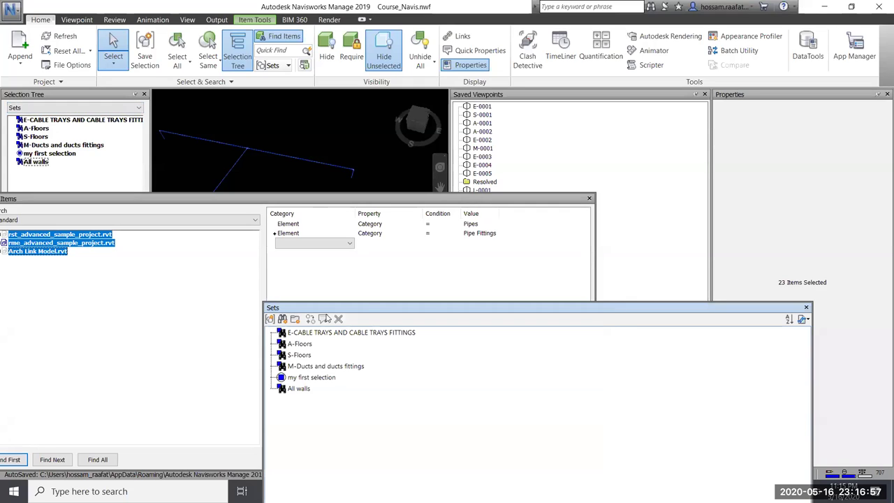
pyautogui.click(282, 320)
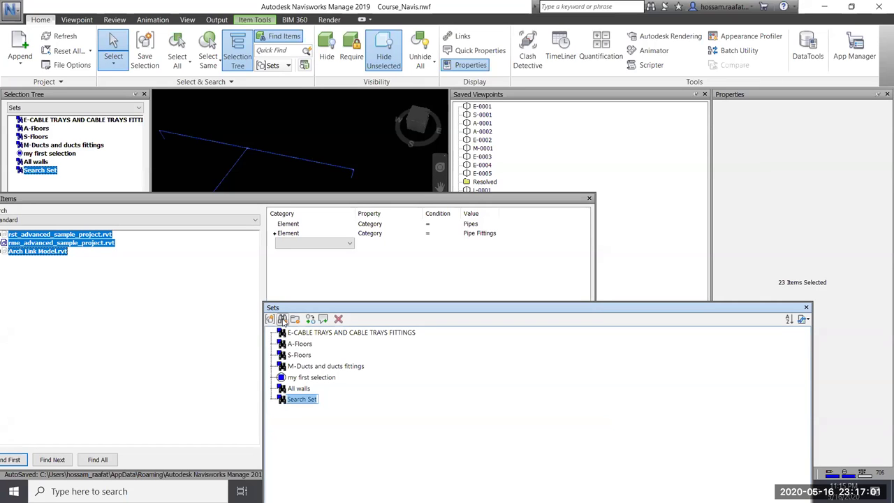
pyautogui.write('pipe')
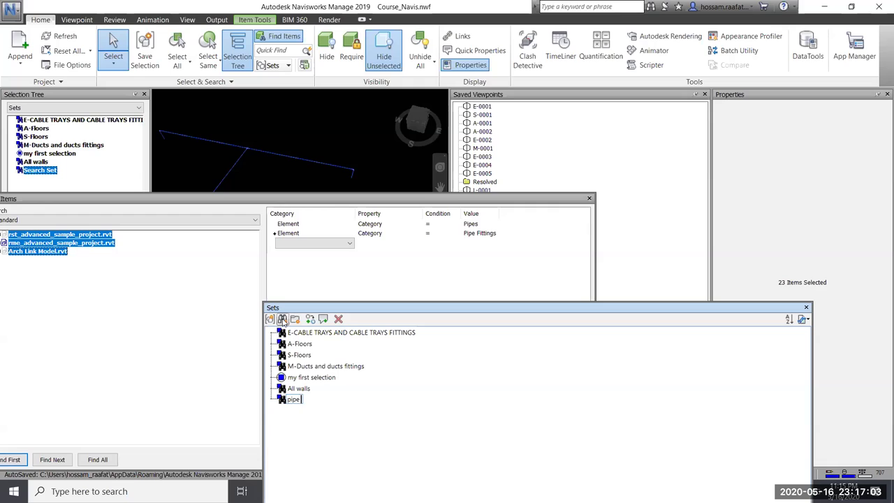
pyautogui.write(' and pipe fittings')
pyautogui.press('Return')
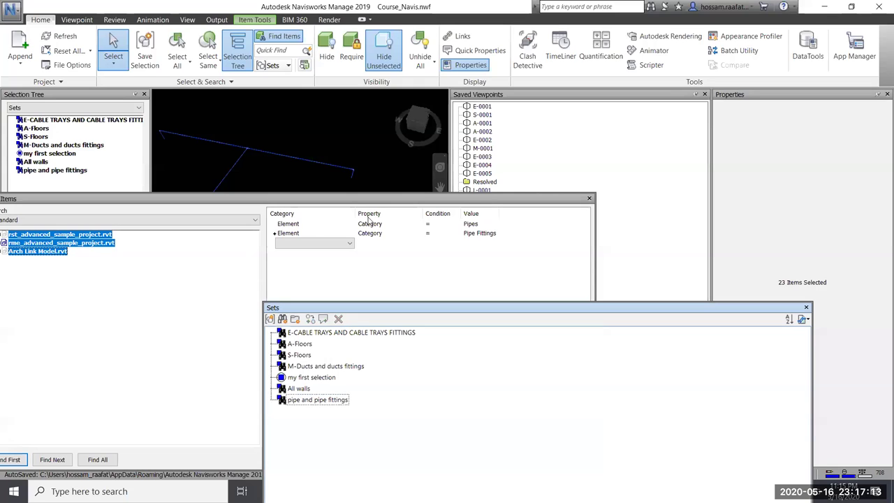
# Change the two Find Items condition values to Ducts and Duct Fittings
pyautogui.click(495, 225)
pyautogui.click(494, 224)
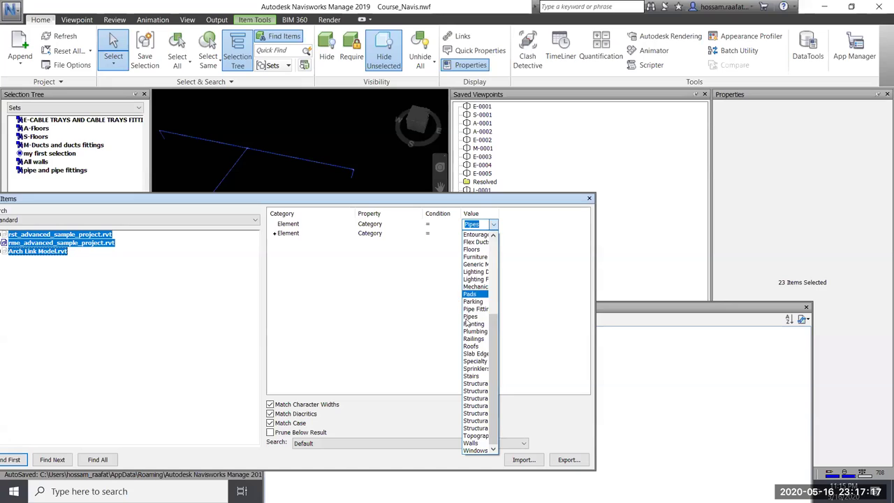
pyautogui.scroll(5, 466, 339)
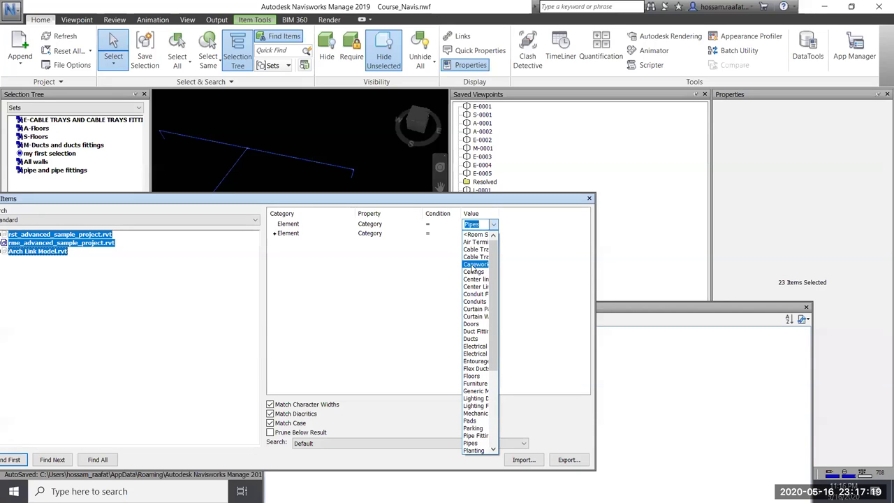
pyautogui.click(472, 339)
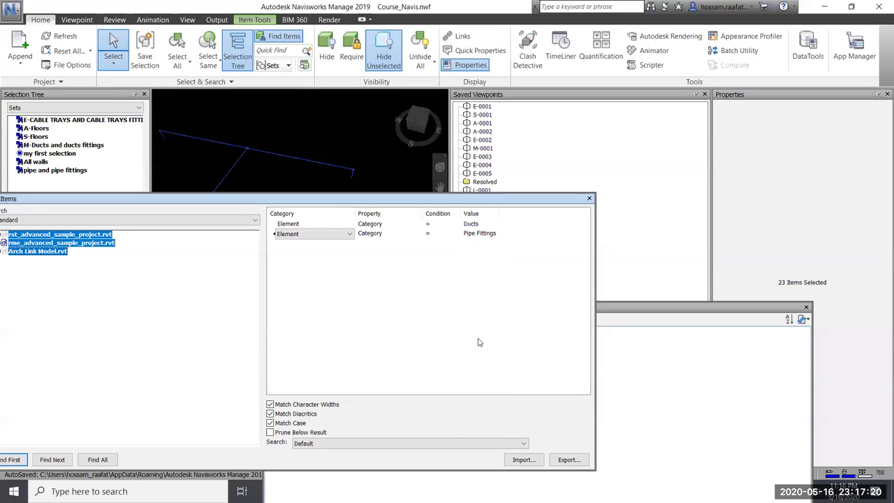
pyautogui.click(496, 238)
pyautogui.click(494, 234)
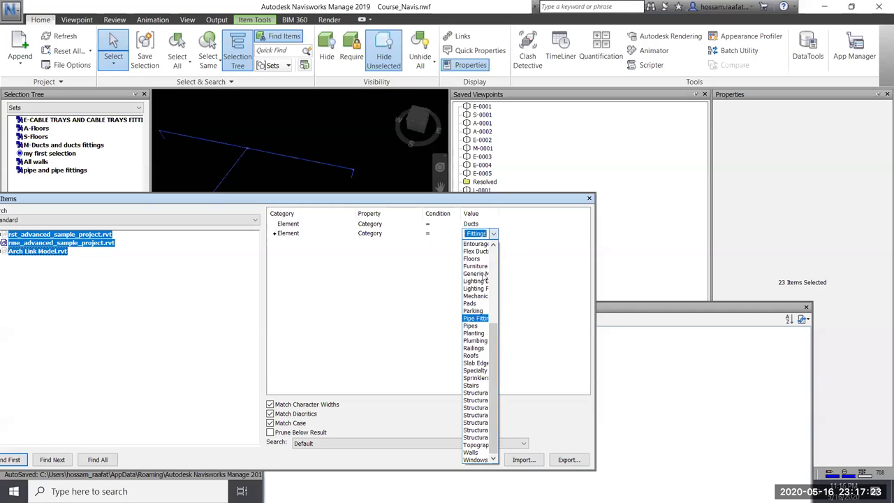
pyautogui.scroll(5, 479, 294)
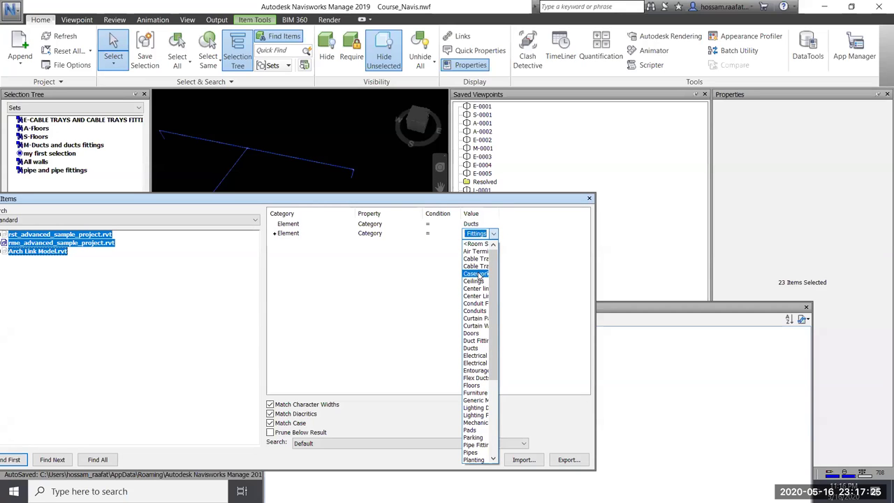
pyautogui.click(476, 340)
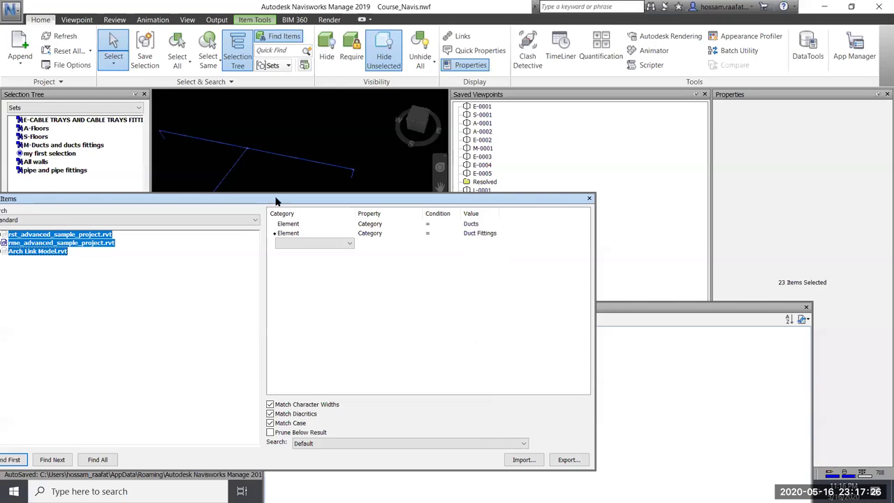
# Check the options of the Duct Fittings condition and find all ducts and duct fittings in the model
pyautogui.rightClick(287, 234)
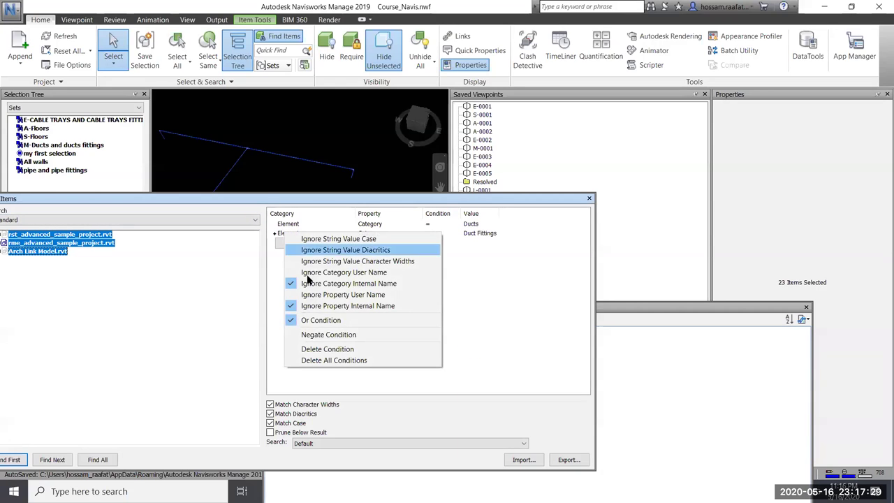
pyautogui.click(493, 199)
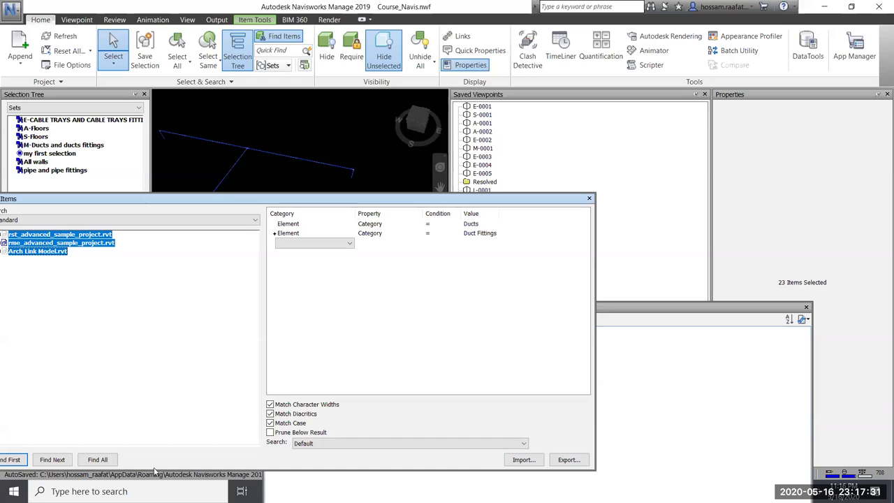
pyautogui.click(99, 461)
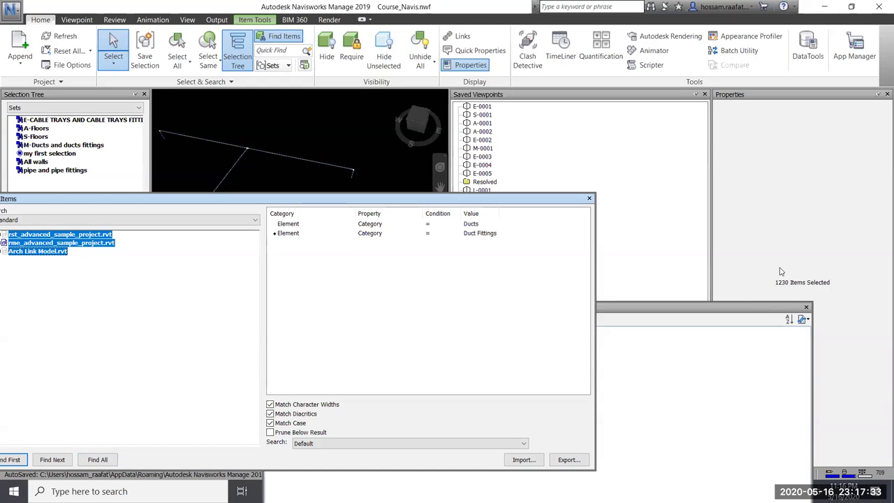
pyautogui.click(403, 37)
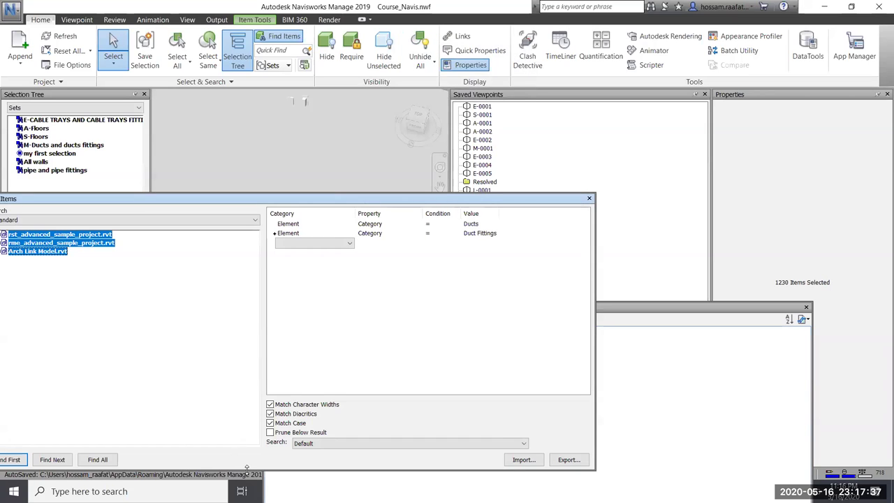
pyautogui.click(97, 460)
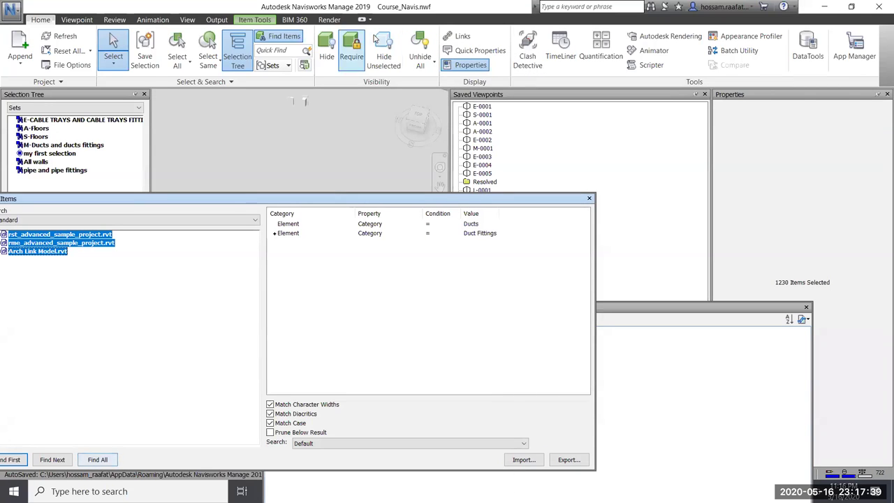
# Hide all unselected items so that only the found ducts and duct fittings remain displayed
pyautogui.click(384, 55)
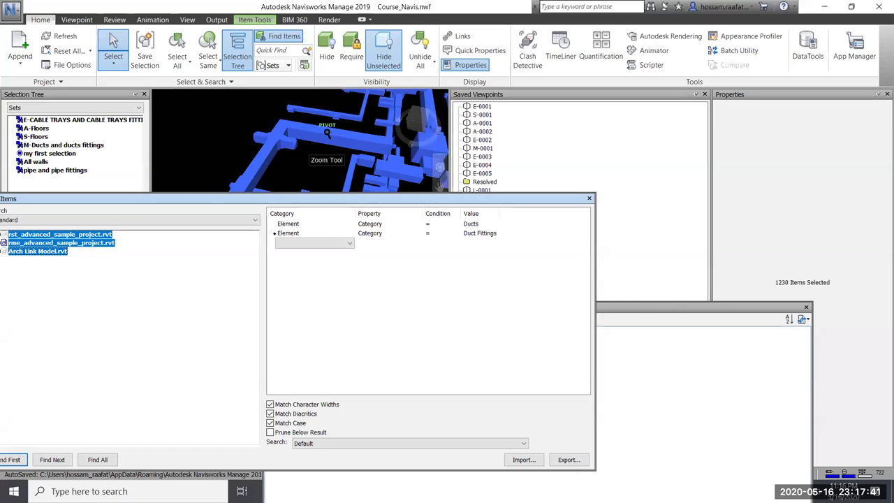
pyautogui.scroll(-5, 326, 132)
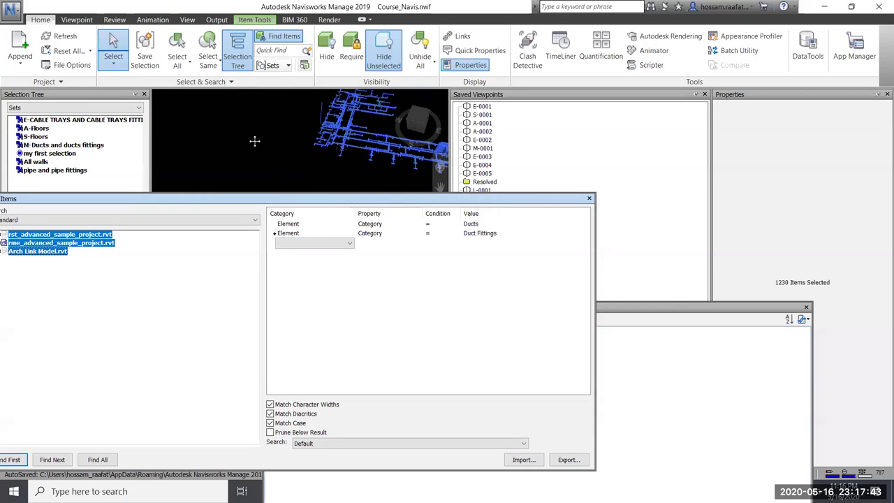
pyautogui.moveTo(412, 143); pyautogui.dragTo(333, 146, button='middle')
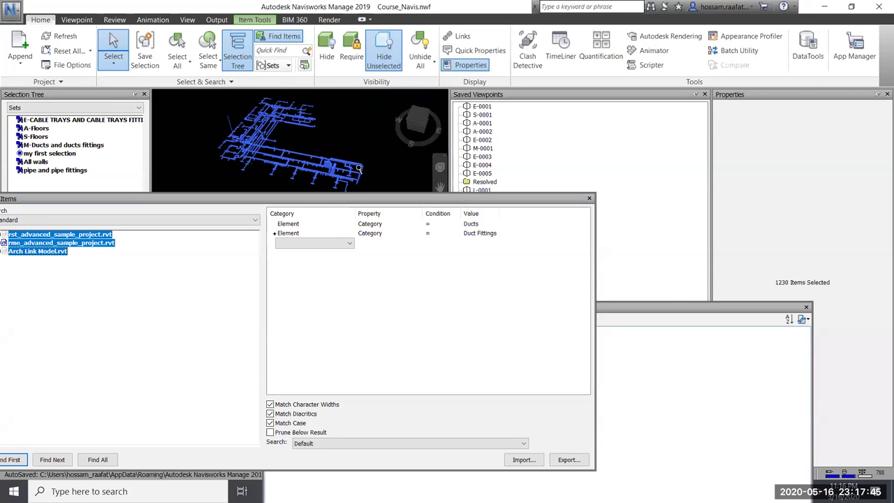
pyautogui.scroll(3, 359, 170)
pyautogui.scroll(3, 347, 148)
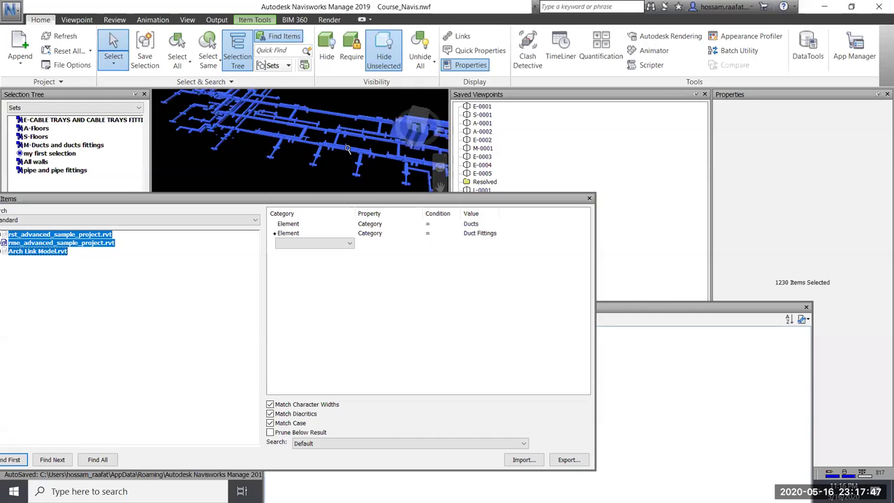
pyautogui.scroll(-5, 347, 148)
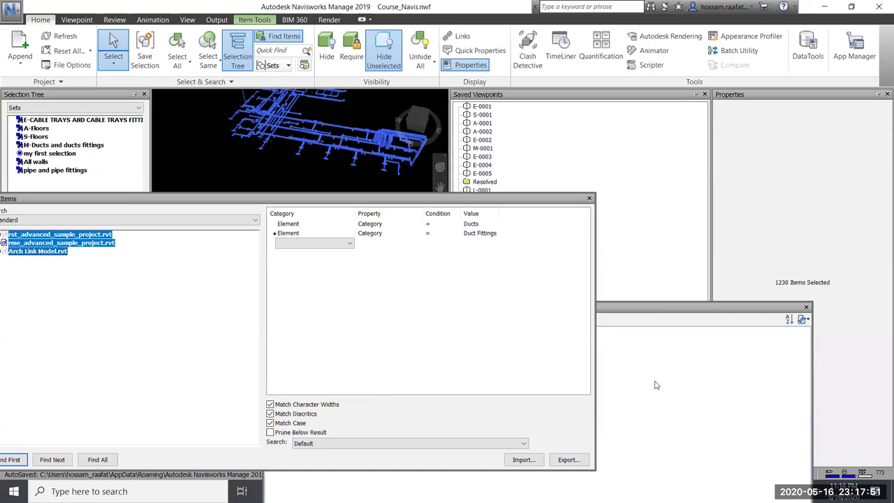
# Save the current search as a search set named "duct and duct fittings" and show the hidden model items again
pyautogui.click(654, 306)
pyautogui.click(279, 320)
pyautogui.write('duct and')
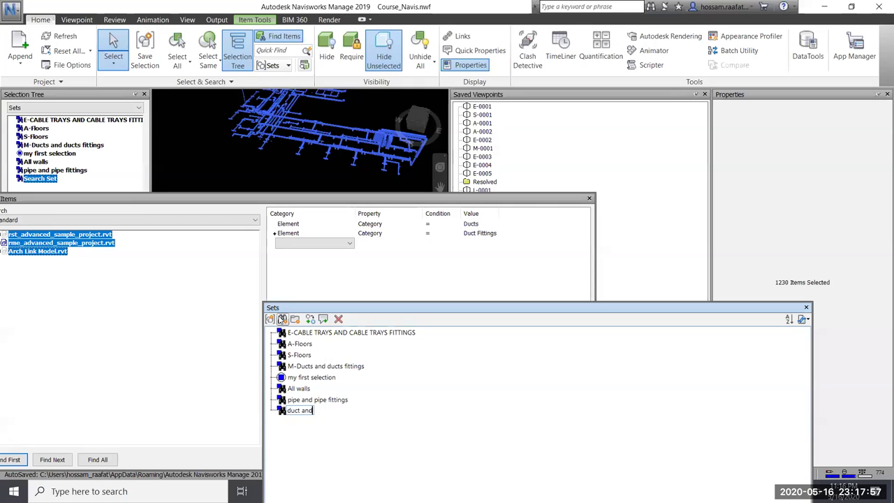
pyautogui.write(' duct fittings')
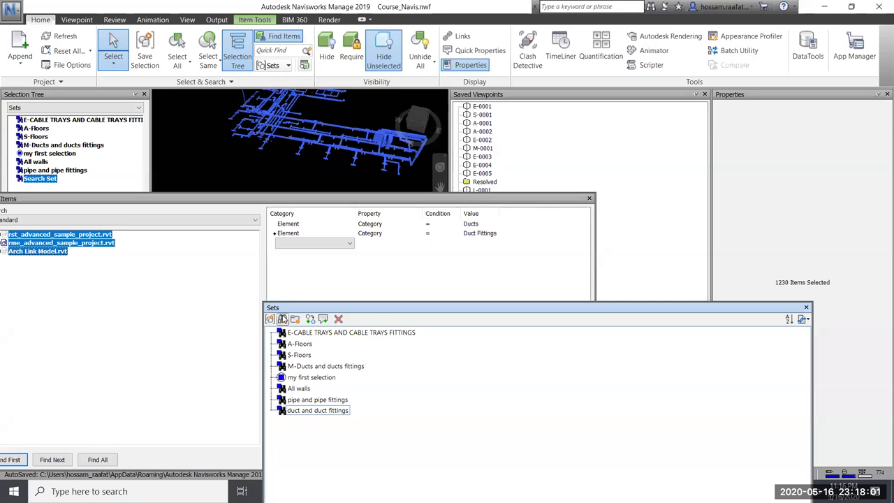
pyautogui.moveTo(374, 306); pyautogui.dragTo(410, 343)
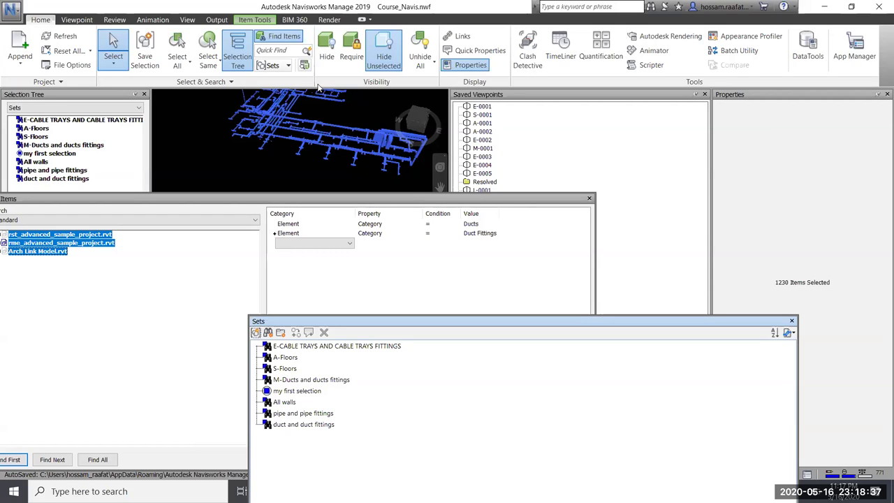
pyautogui.click(391, 50)
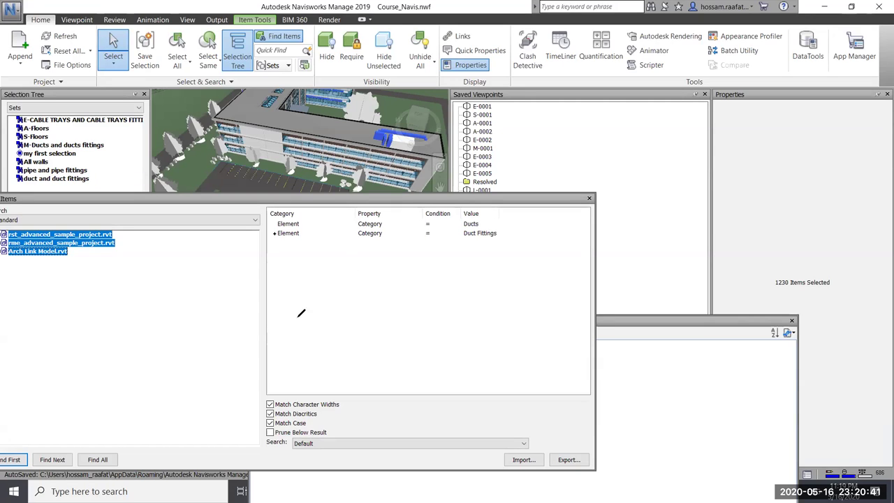
# Sketch a circle labelled "wall" overlapping a rectangle labelled "str" over the empty area of the Find Items conditions
pyautogui.moveTo(353, 268)
pyautogui.mouseDown()
pyautogui.moveTo(355, 299)
pyautogui.moveTo(351, 267)
pyautogui.mouseUp()
pyautogui.moveTo(270, 264); pyautogui.dragTo(323, 256)
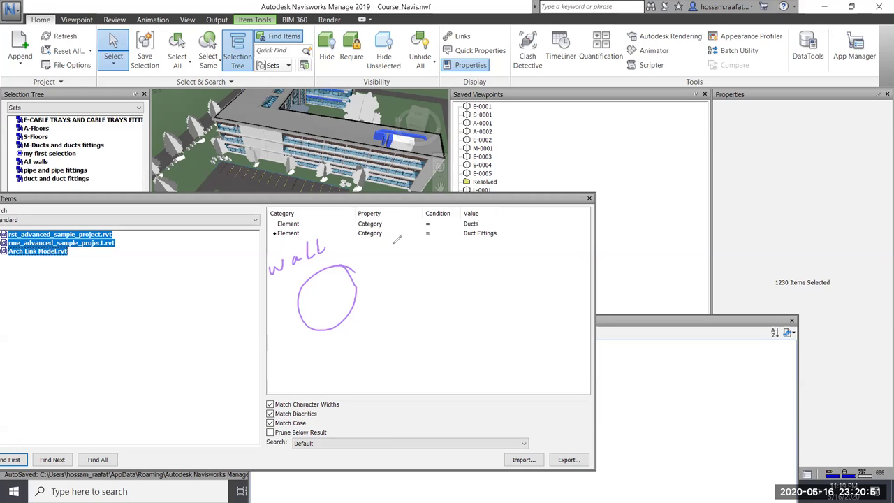
pyautogui.moveTo(409, 245)
pyautogui.mouseDown()
pyautogui.moveTo(336, 255)
pyautogui.moveTo(344, 327)
pyautogui.moveTo(421, 316)
pyautogui.moveTo(412, 244)
pyautogui.moveTo(406, 263)
pyautogui.moveTo(399, 249)
pyautogui.moveTo(438, 263)
pyautogui.moveTo(460, 247)
pyautogui.mouseUp()
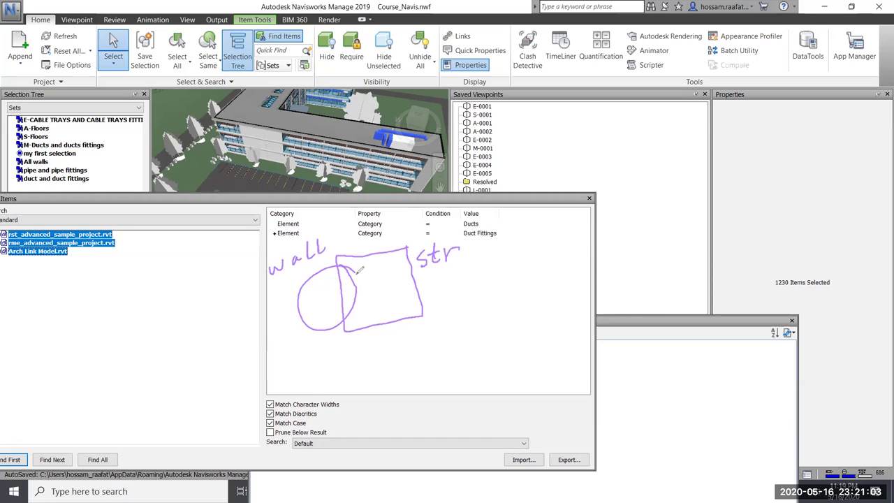
# Crosshatch the overlap of the two sketched shapes, write an underlined "And" below it, and clear the sketch
pyautogui.moveTo(351, 263)
pyautogui.mouseDown()
pyautogui.moveTo(339, 278)
pyautogui.moveTo(355, 282)
pyautogui.moveTo(358, 302)
pyautogui.mouseUp()
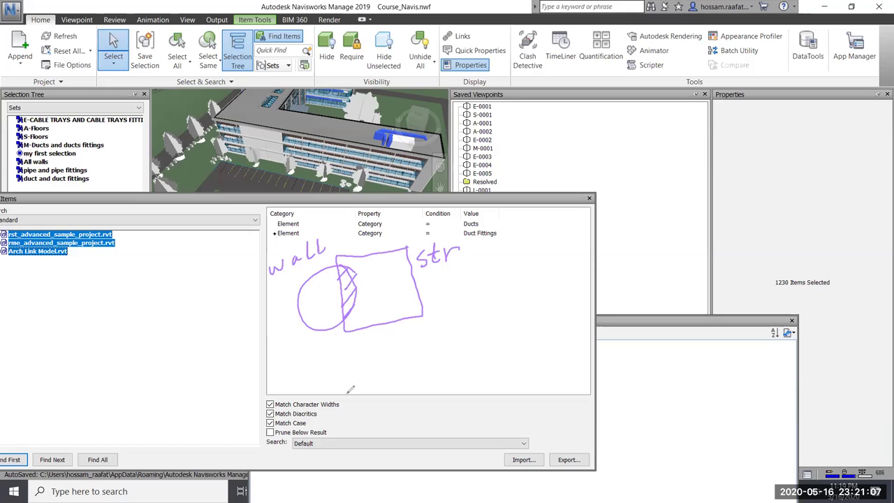
pyautogui.moveTo(337, 264); pyautogui.dragTo(344, 312)
pyautogui.moveTo(352, 370)
pyautogui.mouseDown()
pyautogui.moveTo(356, 344)
pyautogui.moveTo(364, 357)
pyautogui.moveTo(384, 340)
pyautogui.moveTo(393, 348)
pyautogui.mouseUp()
pyautogui.moveTo(359, 384); pyautogui.dragTo(401, 347)
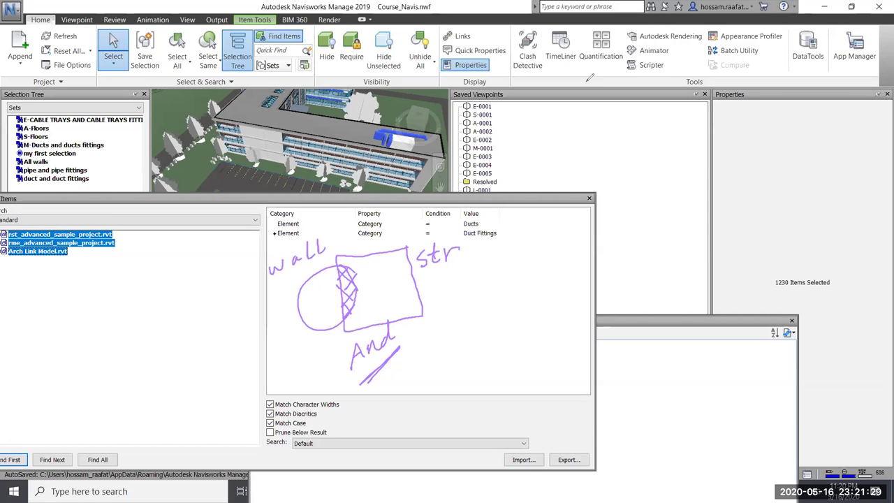
pyautogui.press('e')
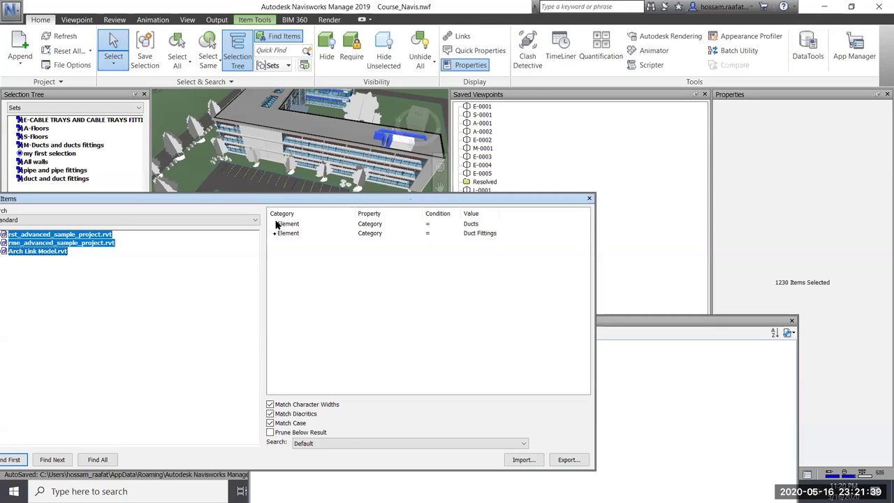
# Set the value of the first Find Items condition to Walls
pyautogui.click(489, 224)
pyautogui.click(494, 224)
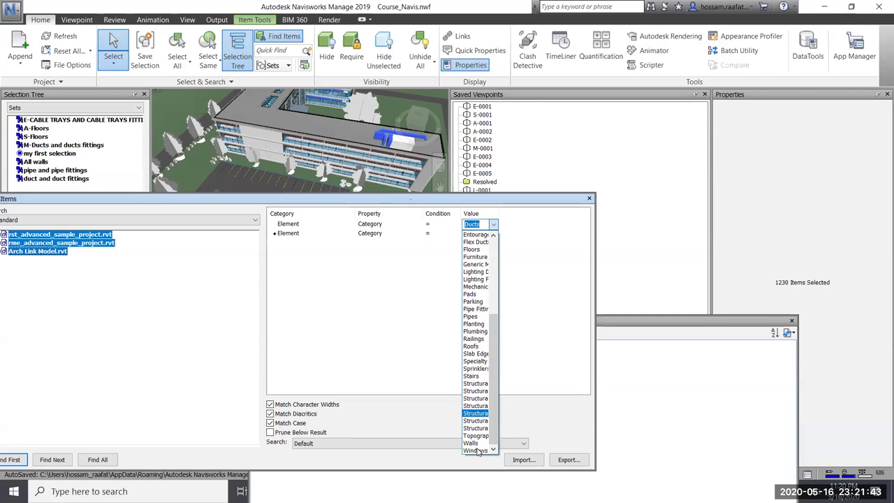
pyautogui.click(474, 444)
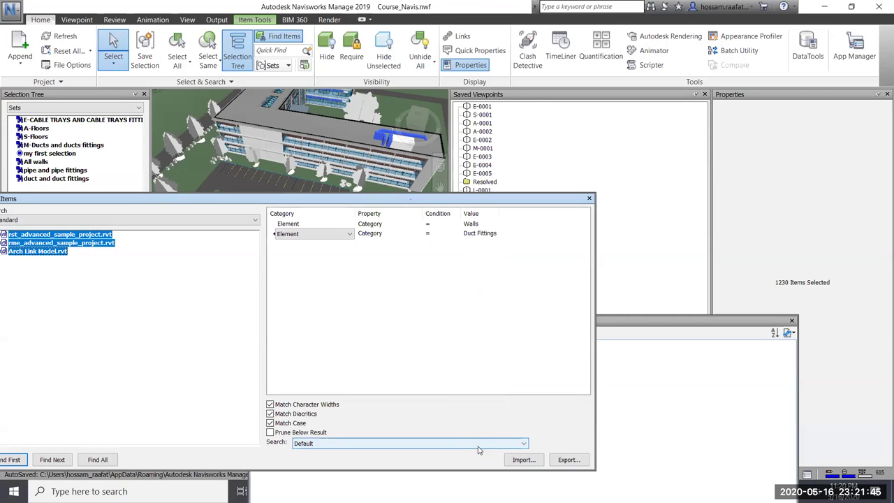
pyautogui.click(311, 235)
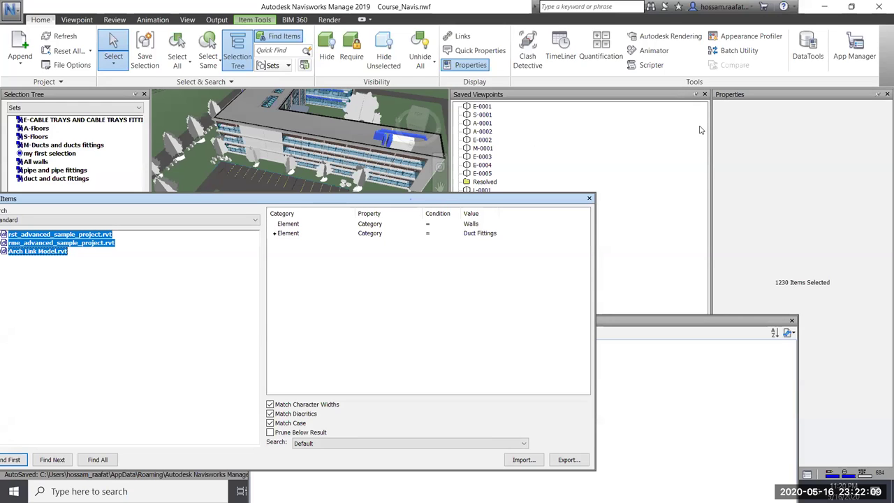
# Select the concrete floor slab in the model and look up its source file in the Item properties
pyautogui.click(275, 143)
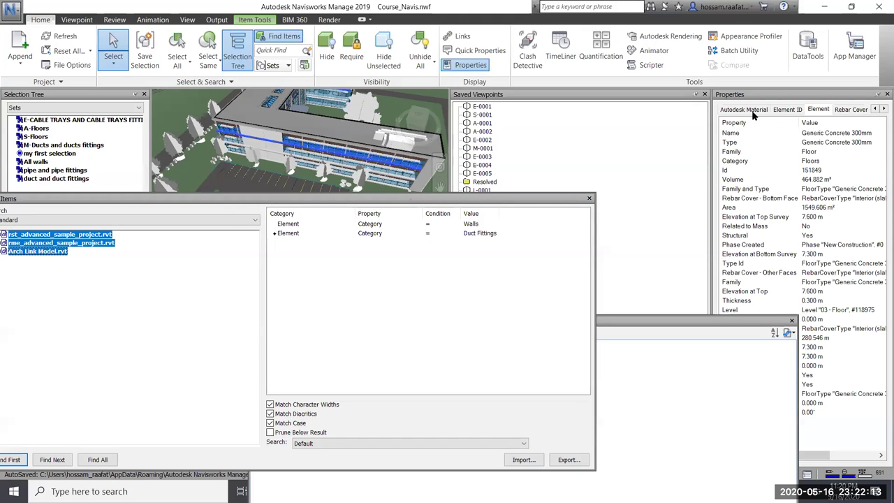
pyautogui.click(875, 110)
pyautogui.click(875, 109)
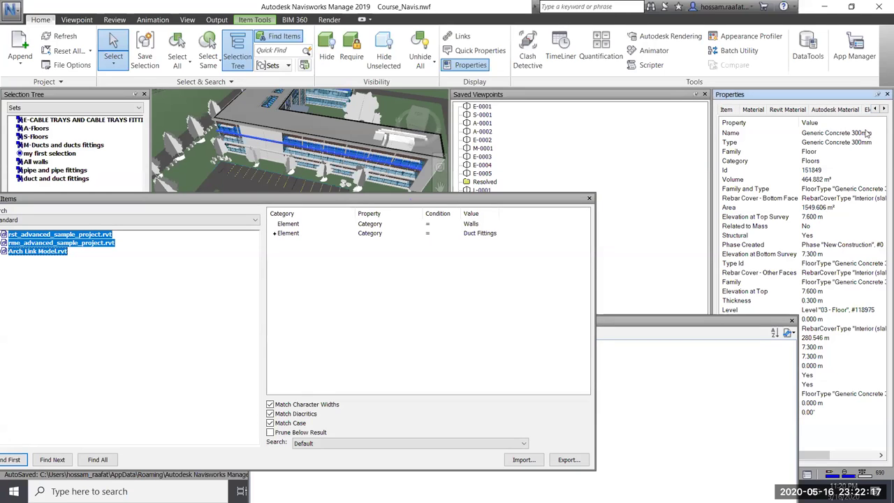
pyautogui.click(727, 110)
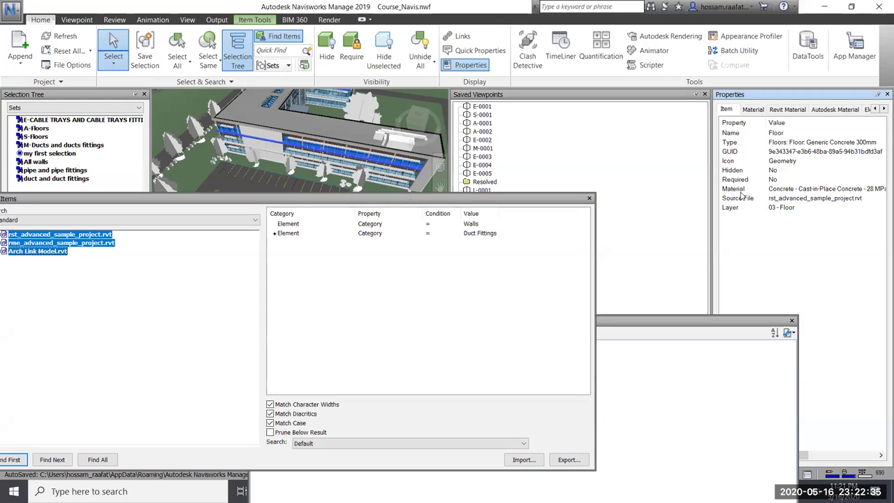
# Redefine the second search condition as category Item, property Source File Name, condition Contains, value "rst"
pyautogui.click(294, 236)
pyautogui.click(295, 236)
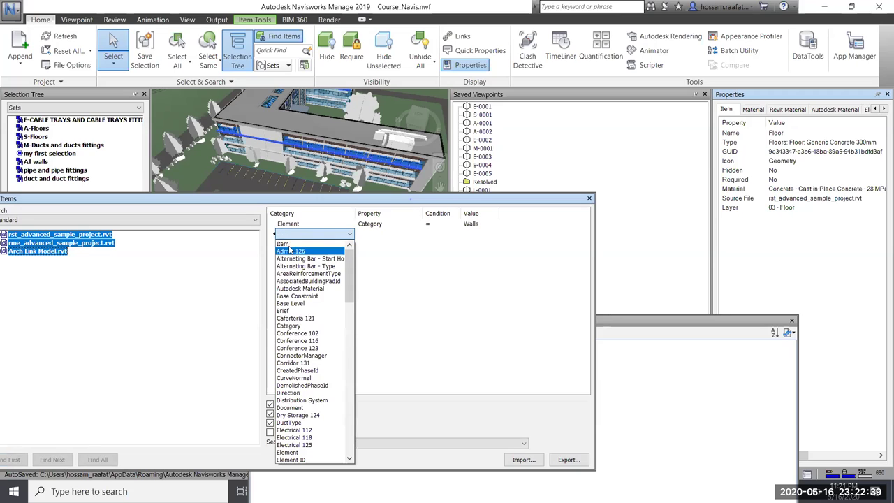
pyautogui.click(286, 244)
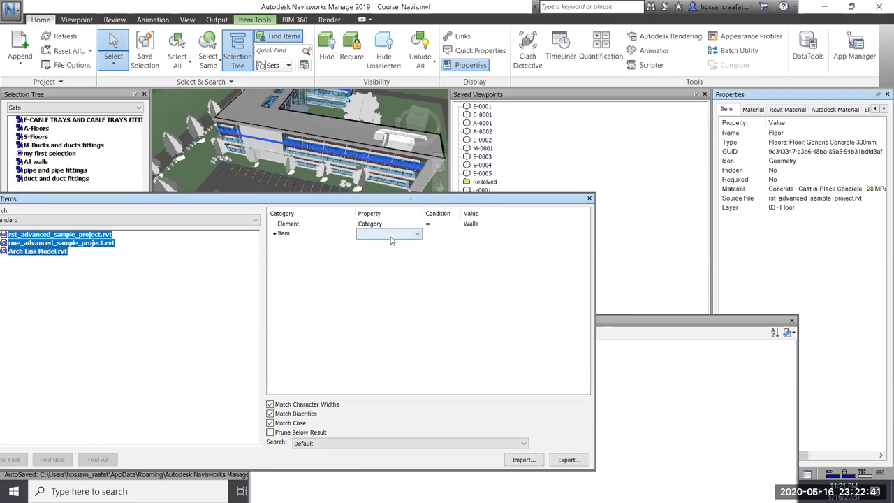
pyautogui.click(402, 237)
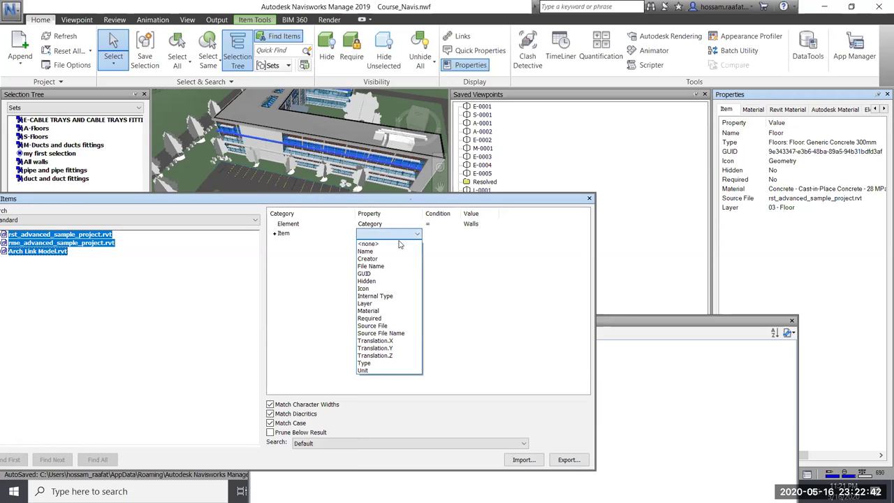
pyautogui.click(386, 334)
pyautogui.click(450, 235)
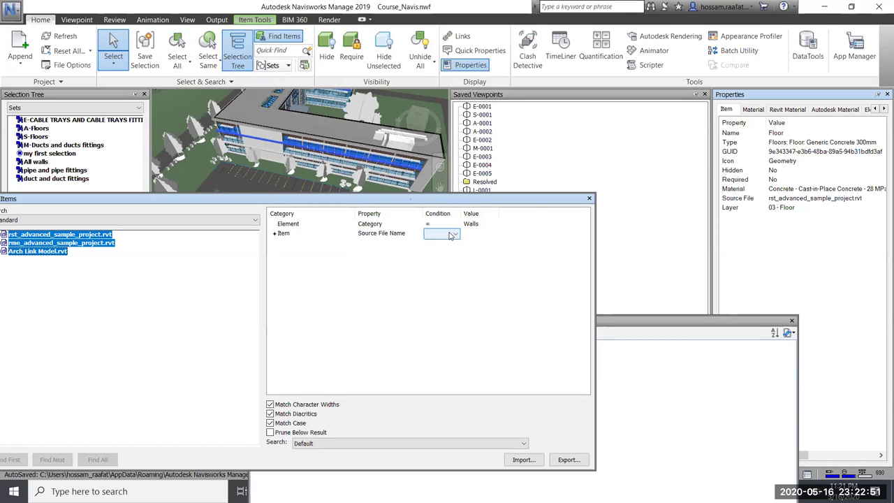
pyautogui.click(451, 236)
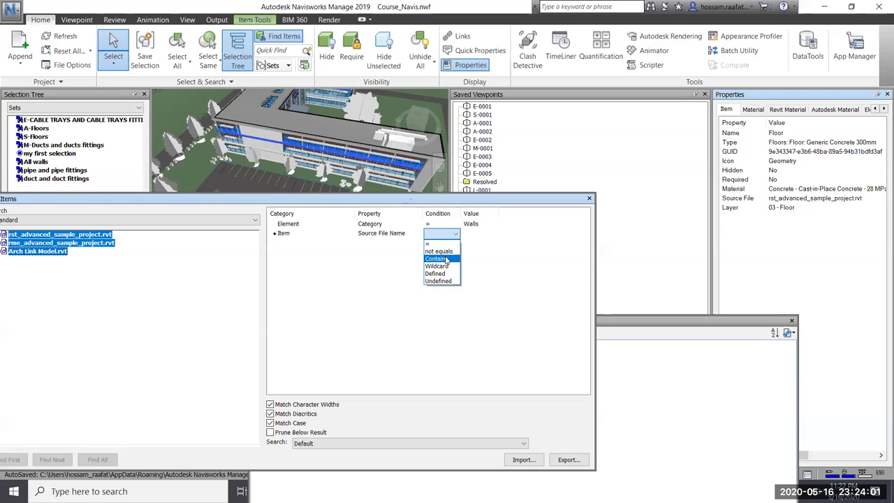
pyautogui.click(436, 258)
pyautogui.write('rst')
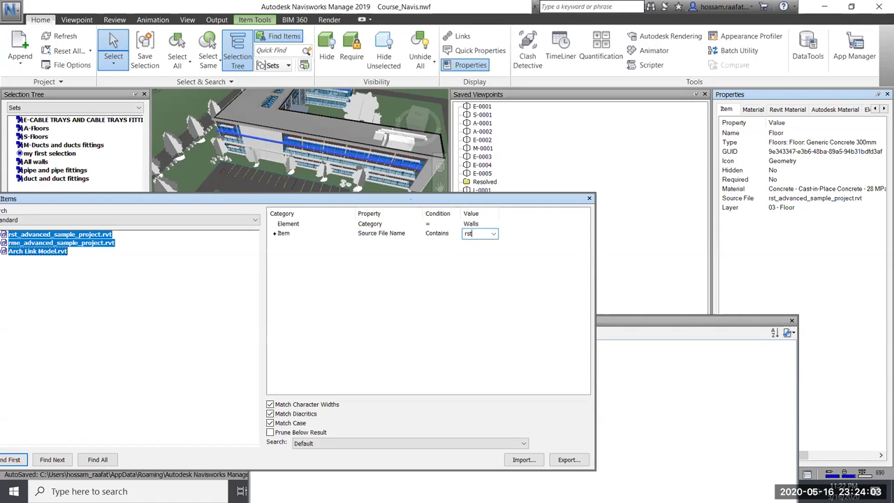
# Turn off the Or Condition option for the source file condition and run the search for all matching items
pyautogui.rightClick(284, 234)
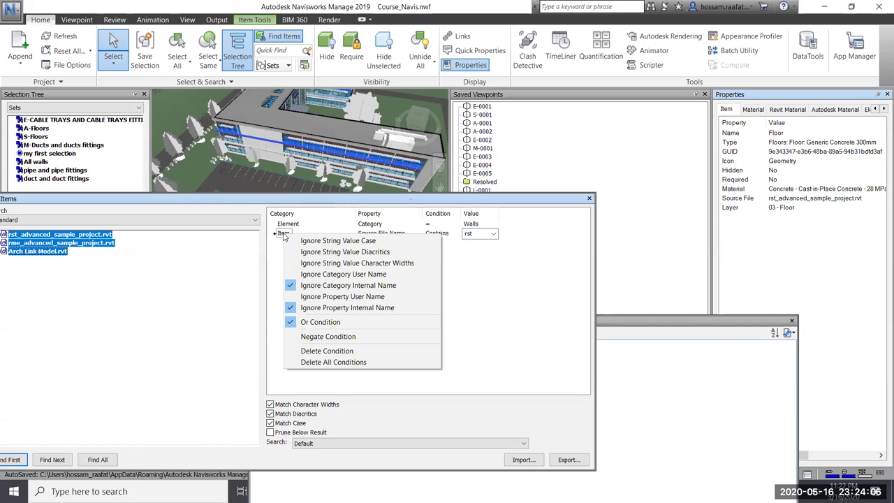
pyautogui.click(318, 322)
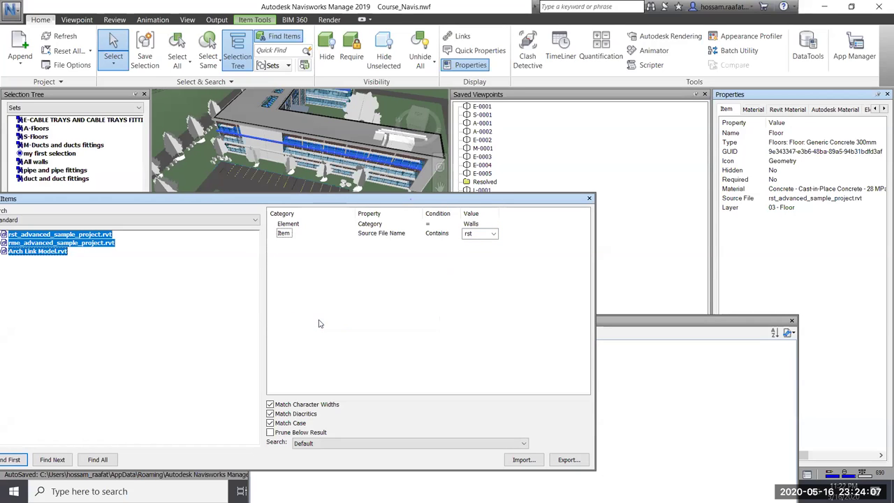
pyautogui.click(98, 460)
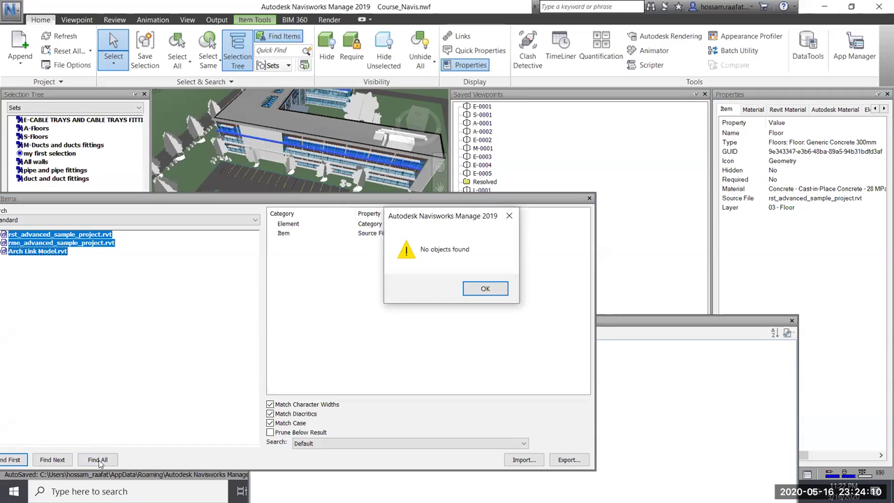
pyautogui.click(486, 289)
# Redefine the second search condition to use the property Source File with the condition Contains
pyautogui.click(388, 237)
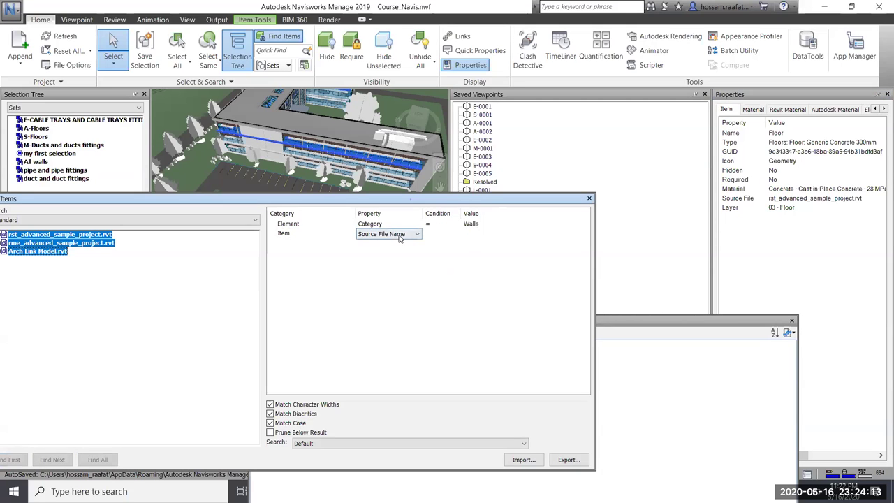
pyautogui.click(410, 238)
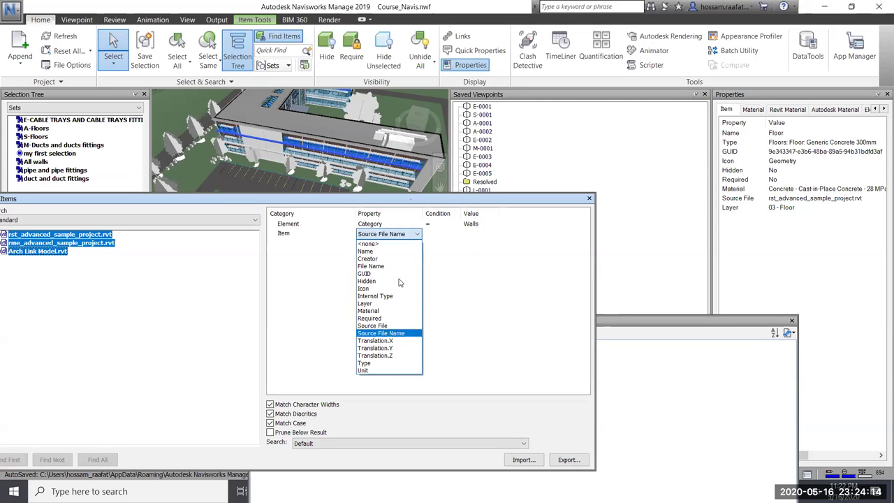
pyautogui.click(391, 326)
pyautogui.click(437, 234)
pyautogui.click(436, 234)
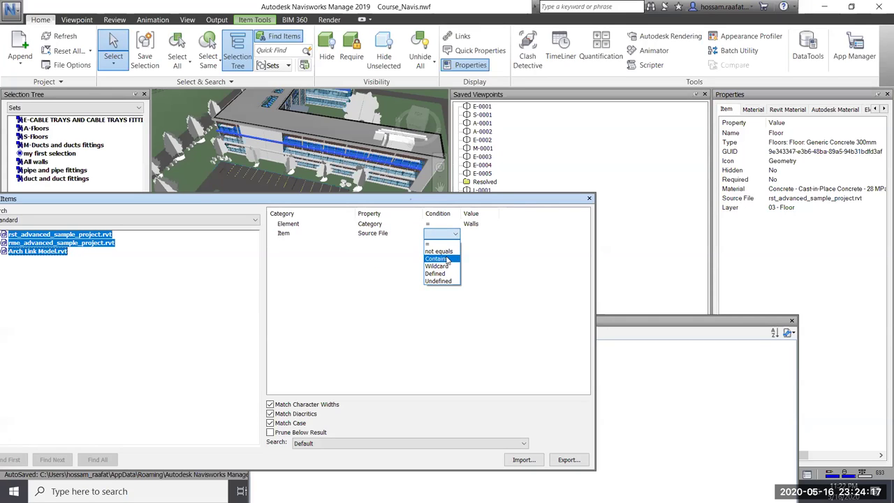
pyautogui.click(437, 258)
# Set the source file condition's value to "rst" and run the search for all matching items
pyautogui.write('str')
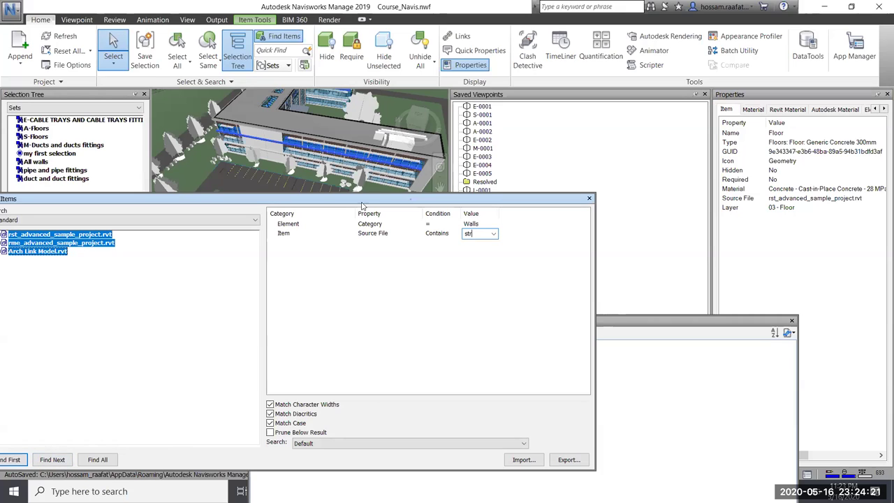
pyautogui.press('BackSpace')
pyautogui.press('BackSpace')
pyautogui.press('BackSpace')
pyautogui.write('rst')
pyautogui.click(90, 462)
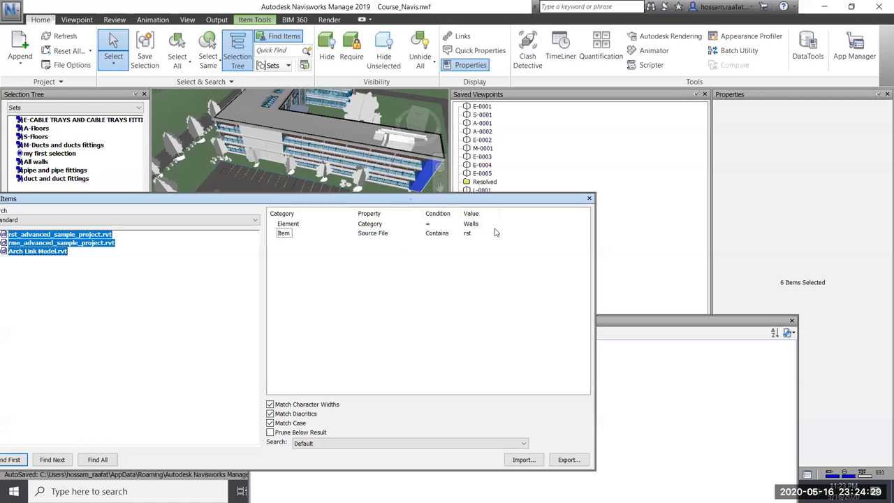
# Isolate the found structural walls by hiding all unselected items, inspect them in the model, and restore the hidden items
pyautogui.click(384, 56)
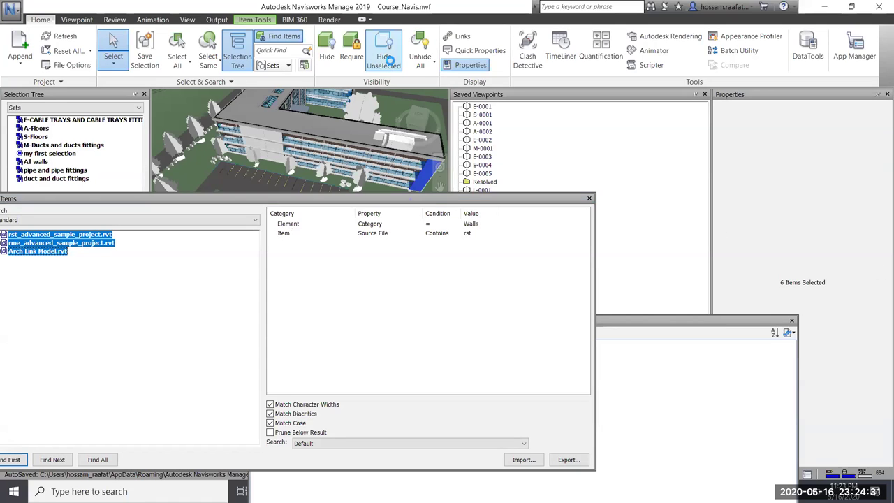
pyautogui.moveTo(328, 114); pyautogui.dragTo(319, 186, button='middle')
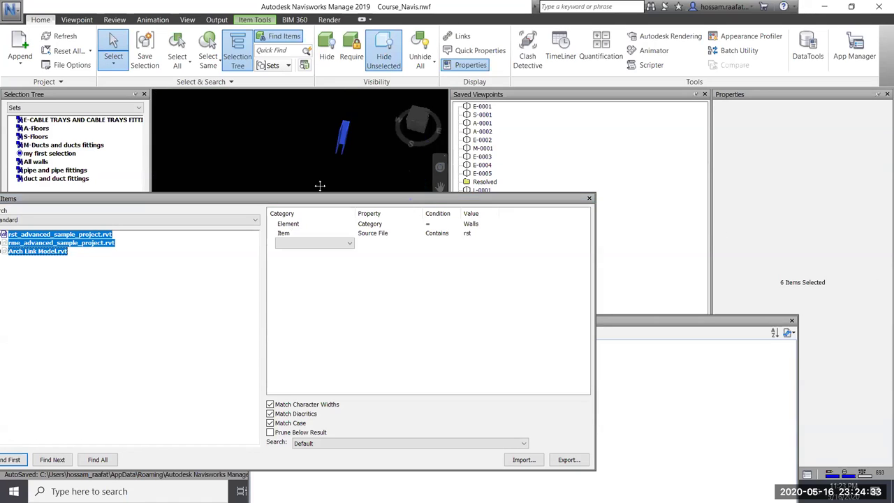
pyautogui.moveTo(286, 156); pyautogui.dragTo(259, 130, button='middle')
pyautogui.moveTo(328, 161); pyautogui.dragTo(301, 132, button='middle')
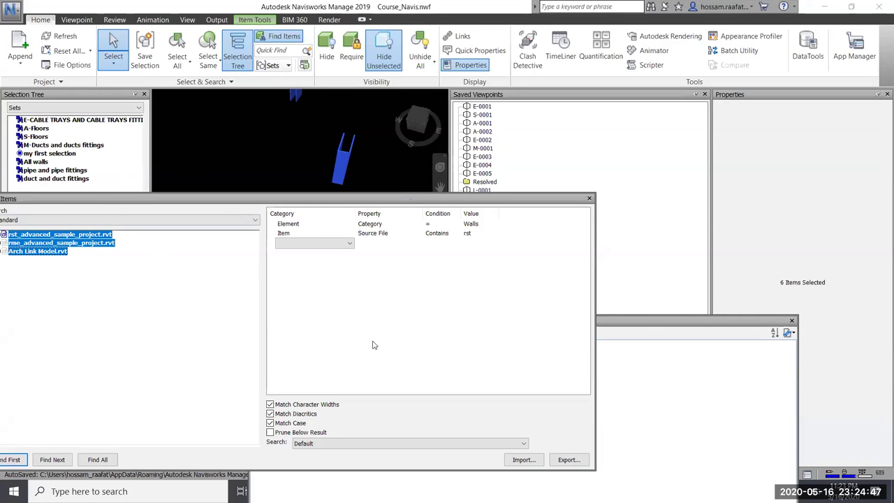
pyautogui.click(710, 321)
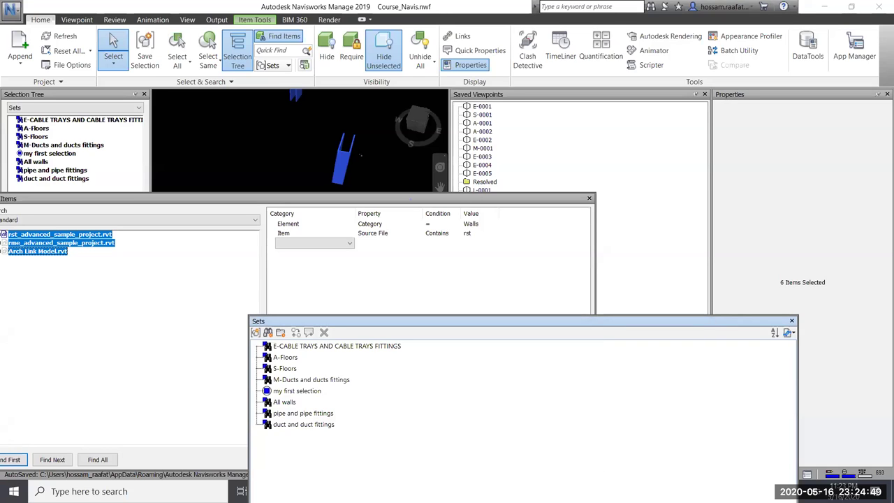
pyautogui.click(385, 43)
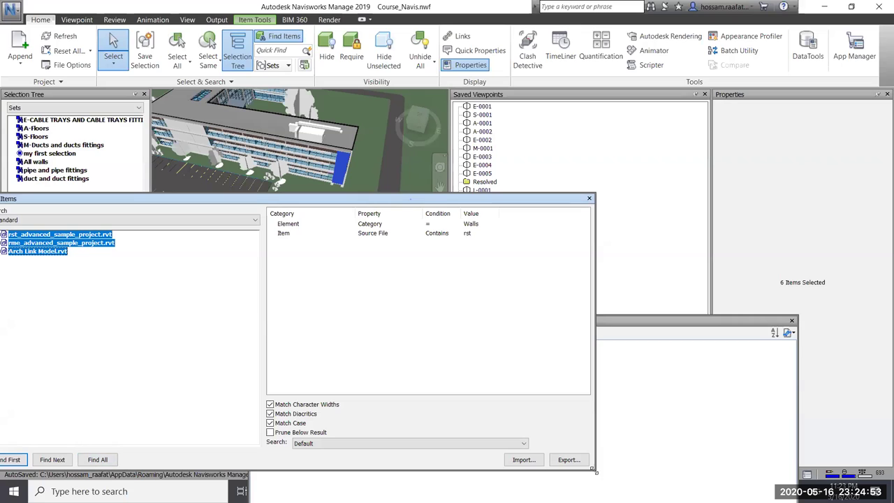
# Save the current search as a search set named "str walls"
pyautogui.click(717, 326)
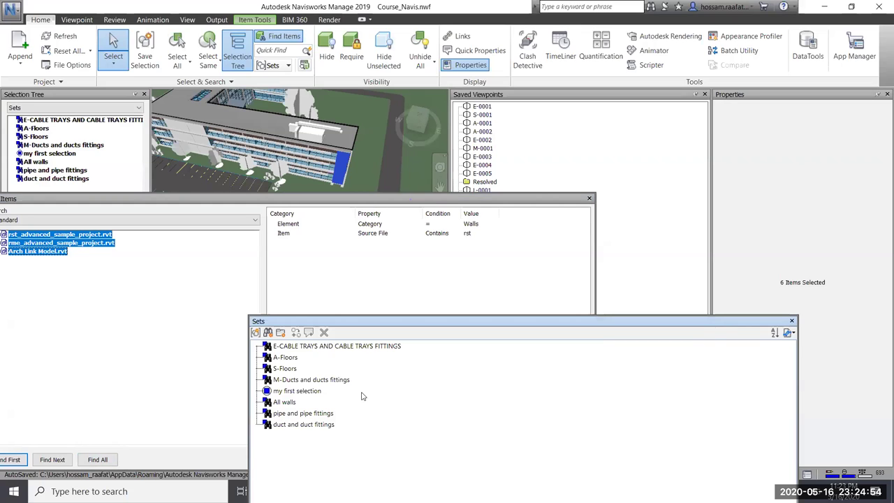
pyautogui.click(268, 333)
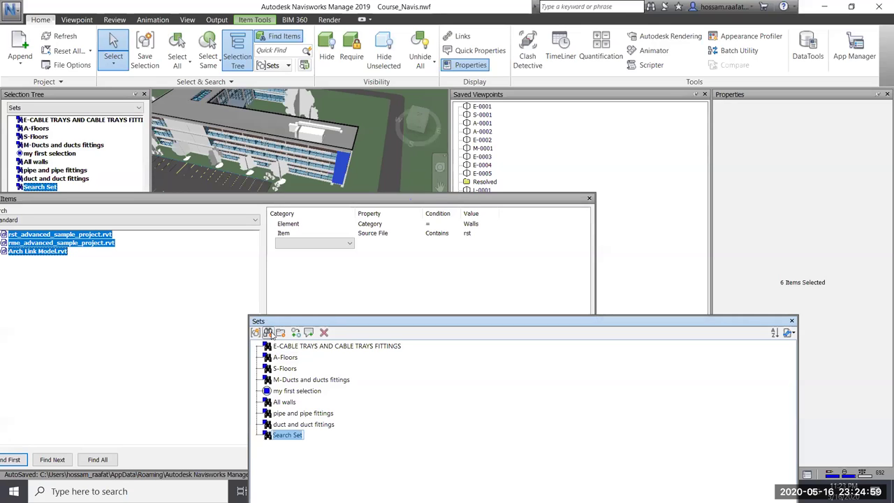
pyautogui.write('str')
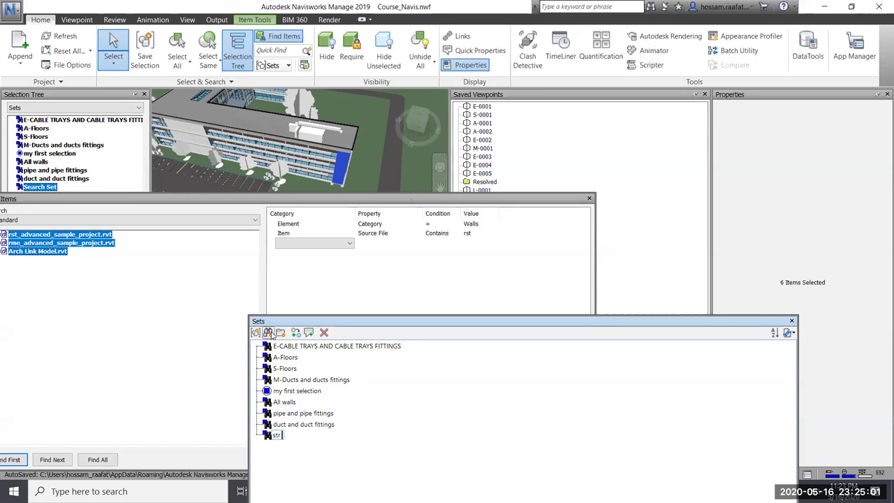
pyautogui.write(' walls')
pyautogui.press('Return')
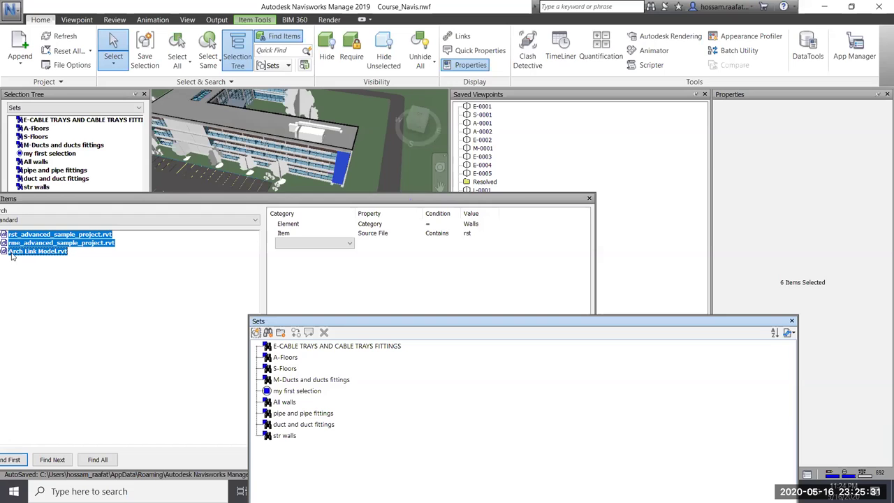
# Set the source file condition's value to "Arc", apply Negate Condition to it, and run the search for all matching items
pyautogui.click(475, 235)
pyautogui.click(474, 234)
pyautogui.write('A')
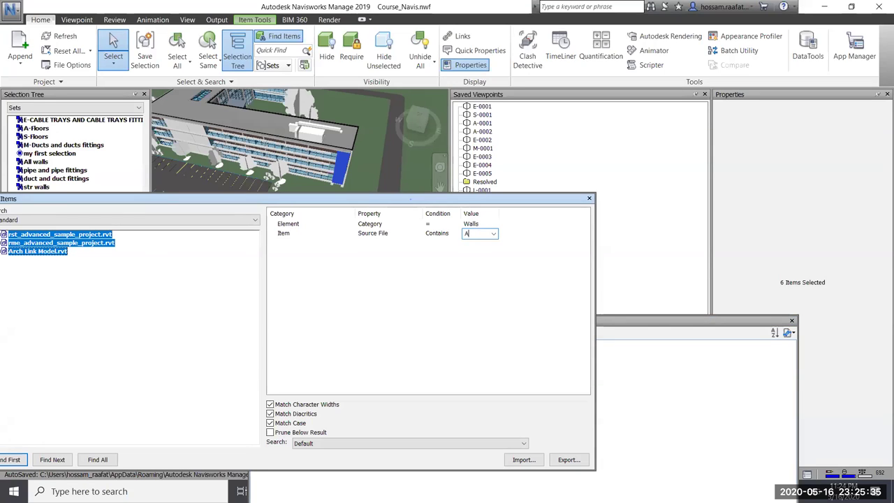
pyautogui.write('rc')
pyautogui.rightClick(283, 236)
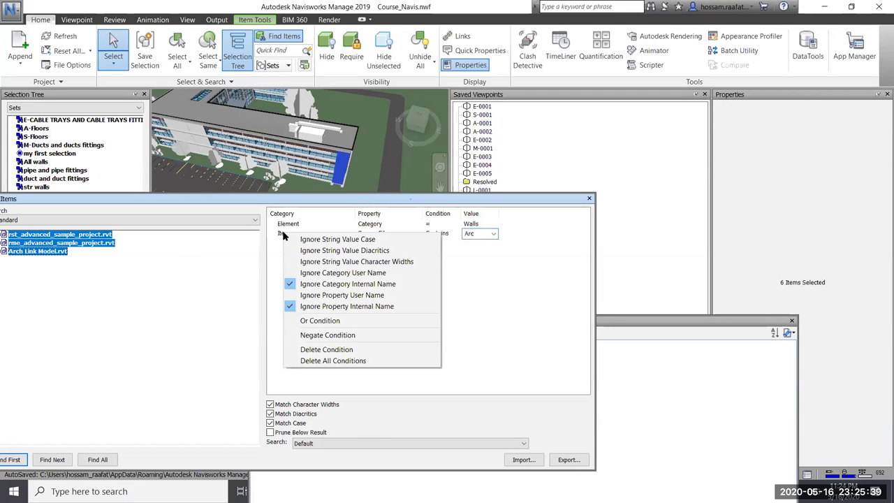
pyautogui.click(313, 335)
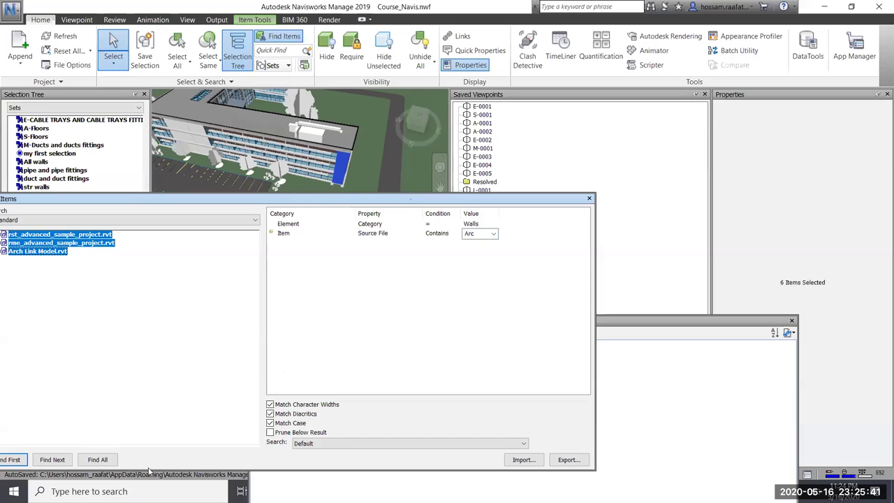
pyautogui.click(100, 460)
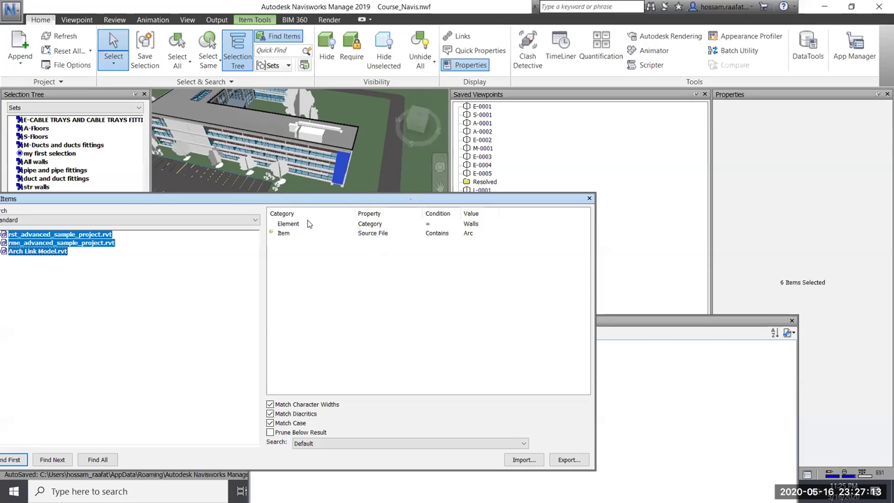
# Set the value of the first search condition to Ducts
pyautogui.click(492, 224)
pyautogui.click(493, 225)
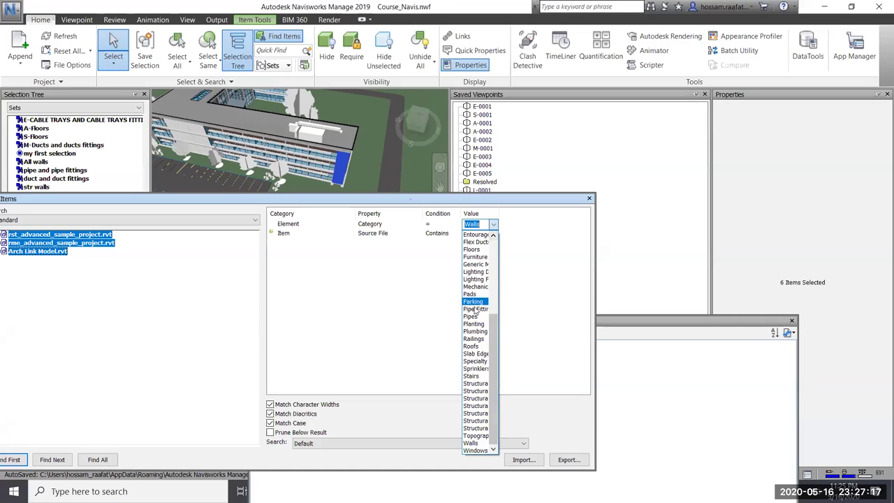
pyautogui.scroll(6, 476, 269)
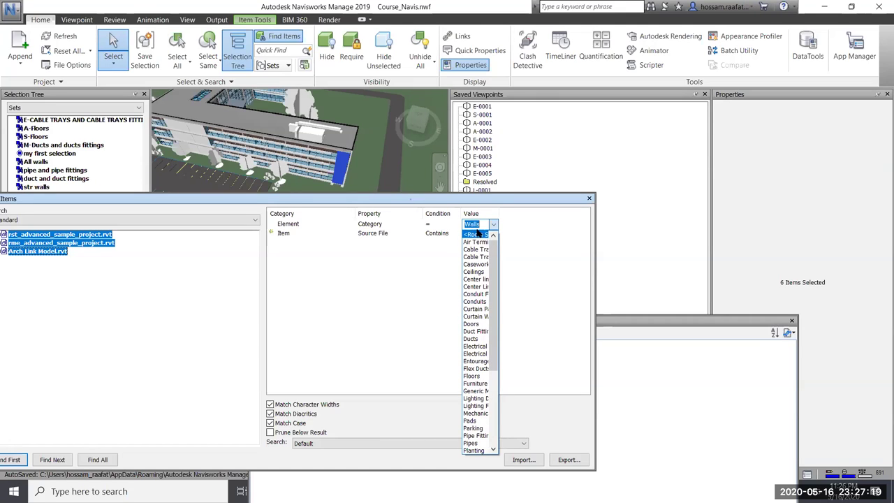
pyautogui.click(471, 339)
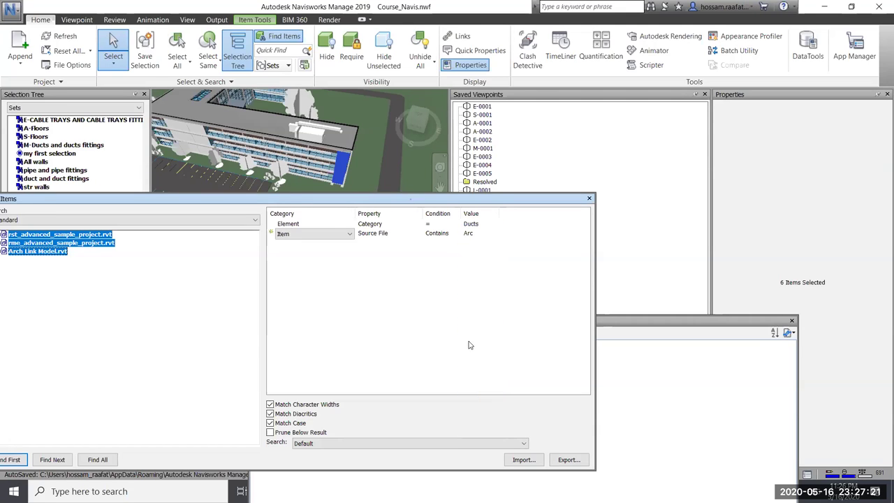
# Select the rectangular duct on the roof and look up its height in the Element properties
pyautogui.click(299, 236)
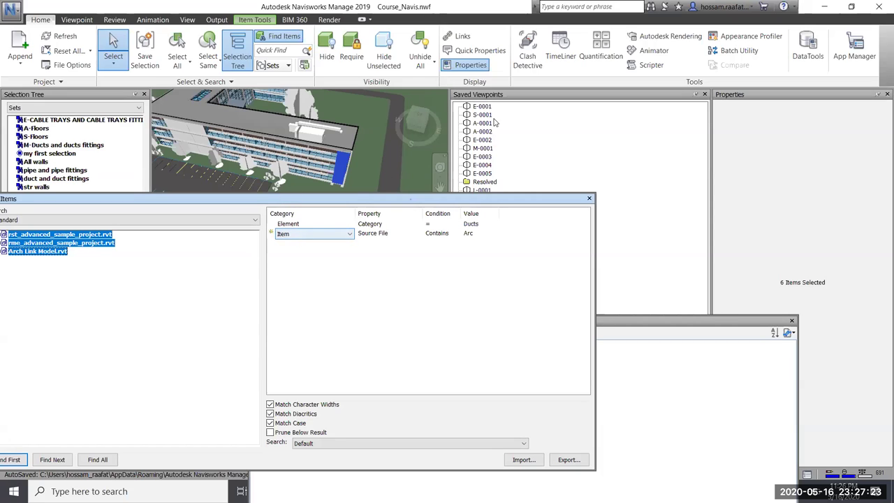
pyautogui.click(315, 129)
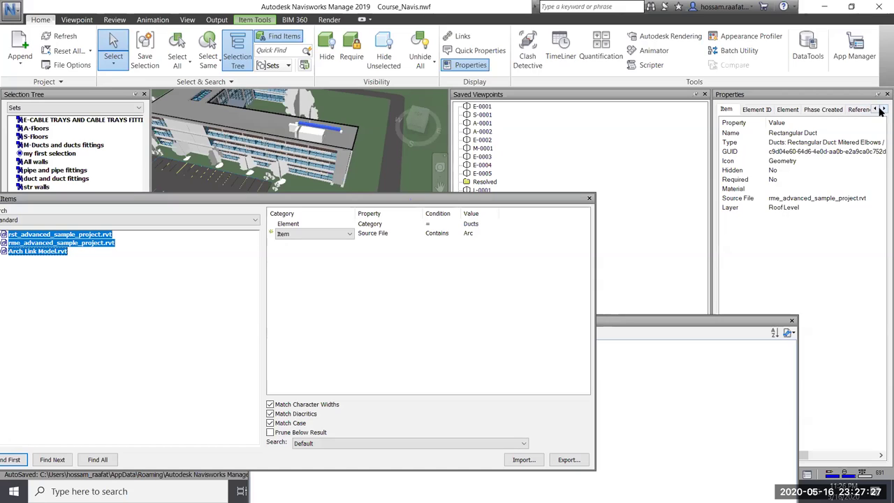
pyautogui.click(793, 113)
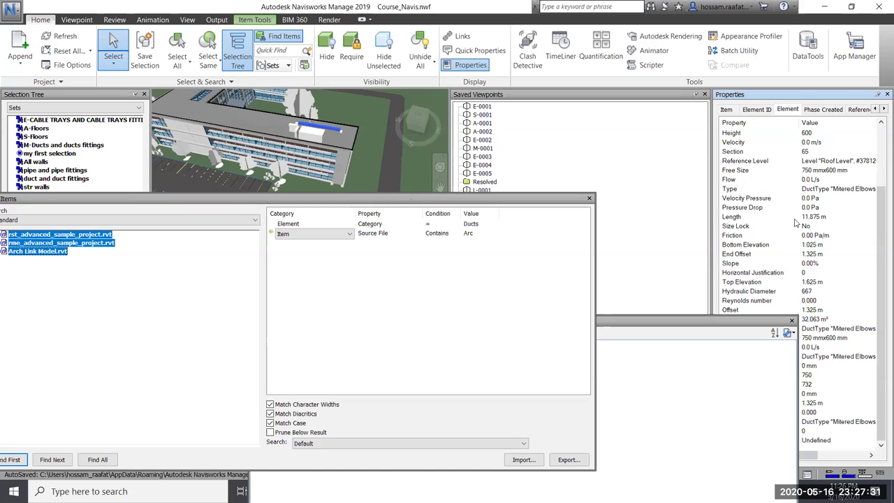
pyautogui.scroll(3, 880, 189)
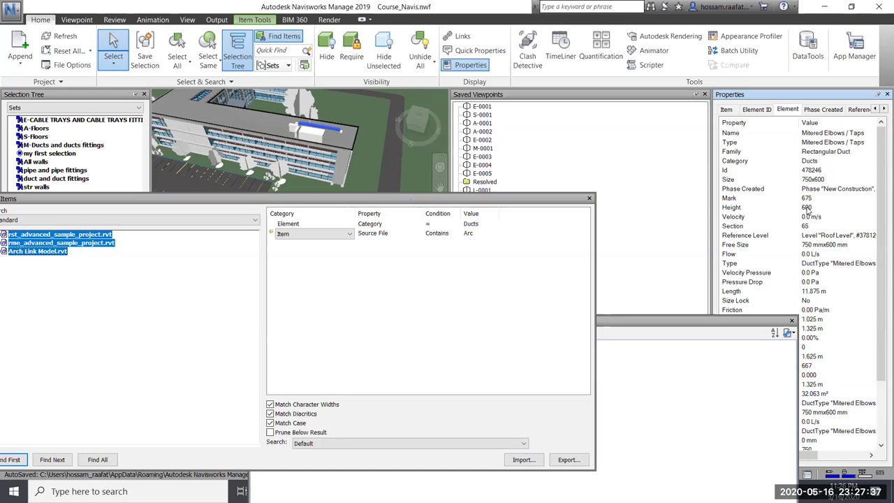
# Set the category of the second search condition to Element
pyautogui.click(335, 237)
pyautogui.click(281, 252)
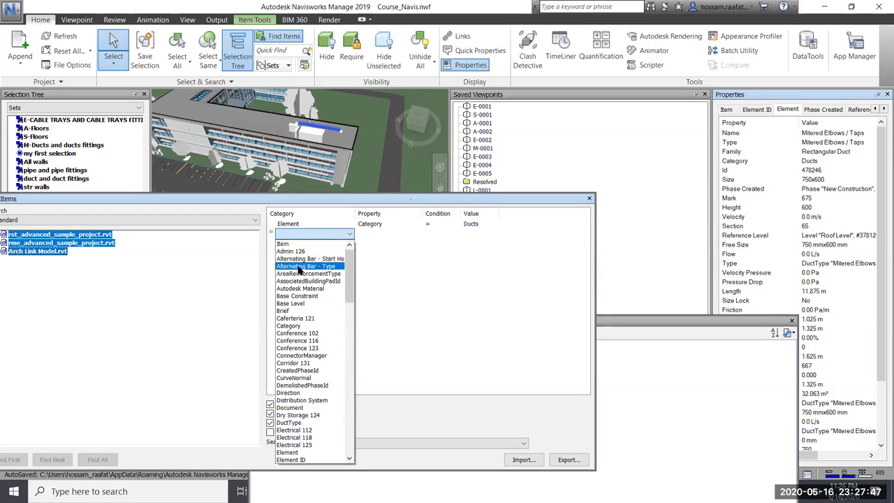
pyautogui.scroll(-1, 306, 385)
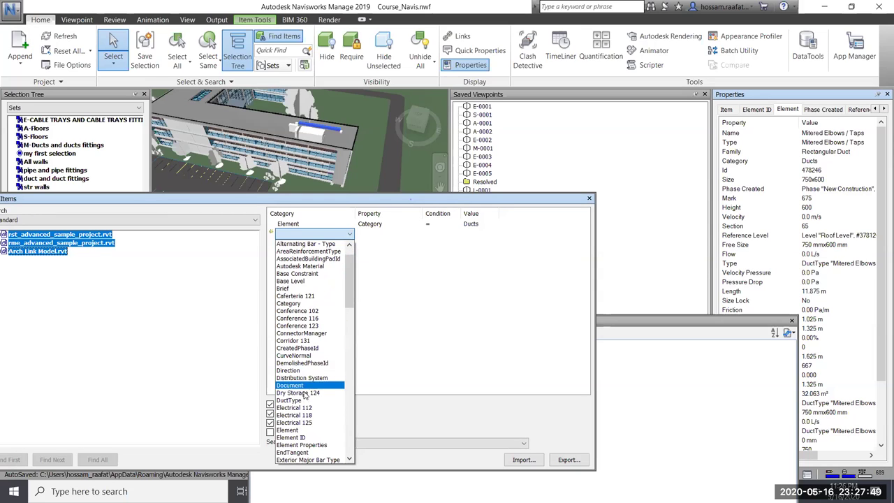
pyautogui.press('Escape')
# Set the property of the second search condition to Height
pyautogui.click(387, 232)
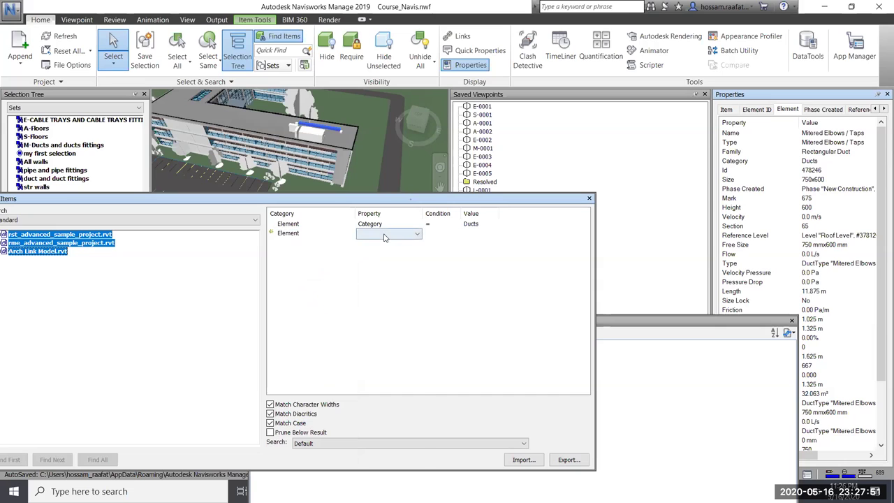
pyautogui.click(388, 234)
pyautogui.scroll(-3, 383, 299)
pyautogui.scroll(-20, 383, 299)
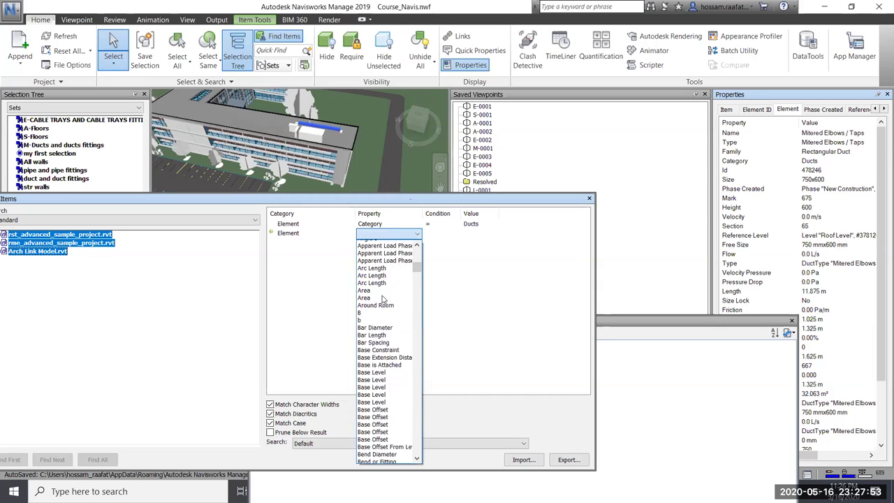
pyautogui.scroll(-20, 383, 299)
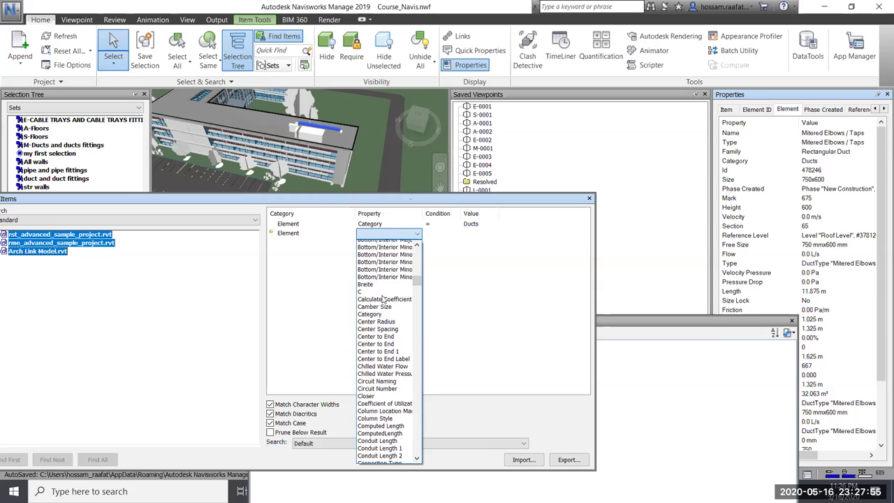
pyautogui.scroll(-10, 383, 299)
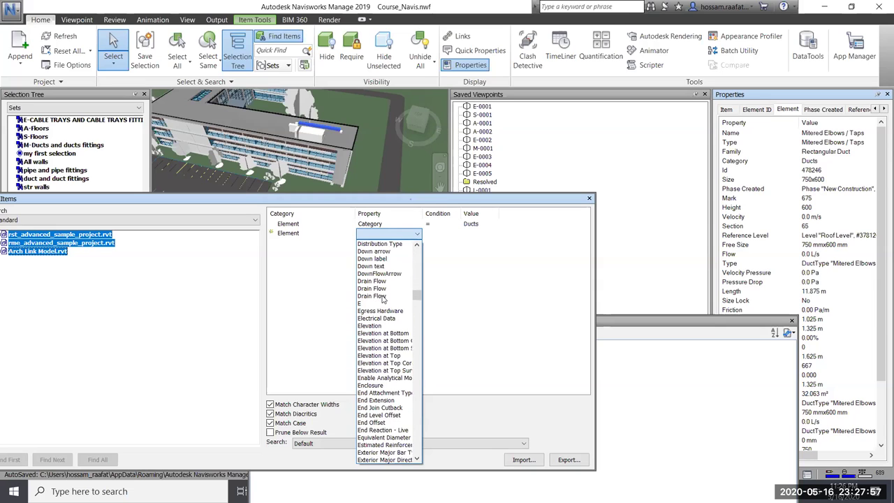
pyautogui.scroll(-9, 383, 299)
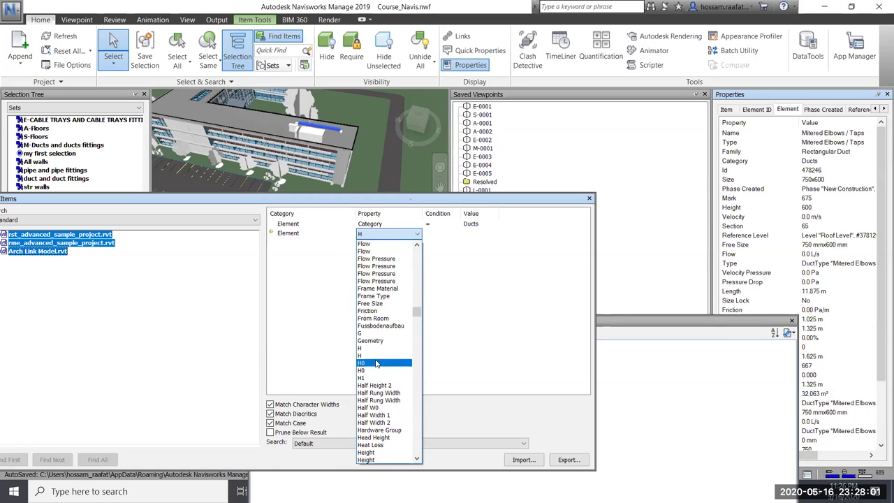
pyautogui.scroll(-1, 384, 382)
pyautogui.scroll(-2, 394, 428)
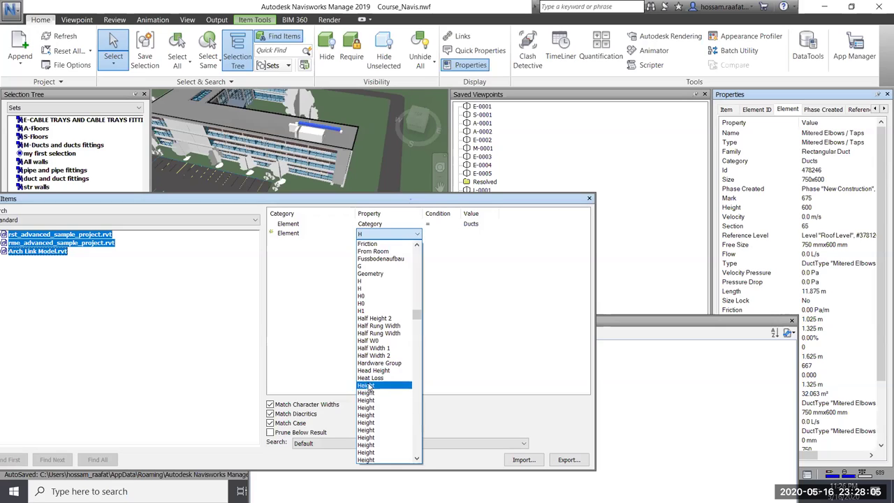
pyautogui.click(370, 393)
# Pick another Height property for the second search condition and review the comparison operators offered for it
pyautogui.click(445, 236)
pyautogui.click(444, 236)
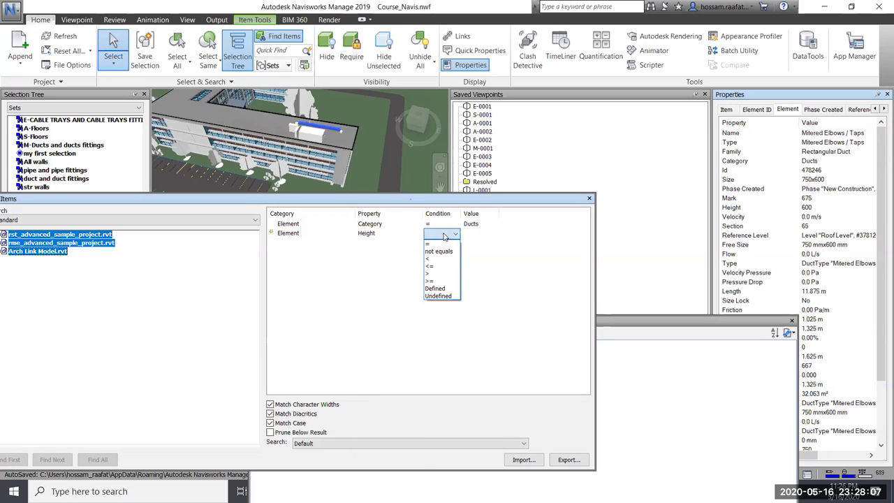
pyautogui.click(376, 234)
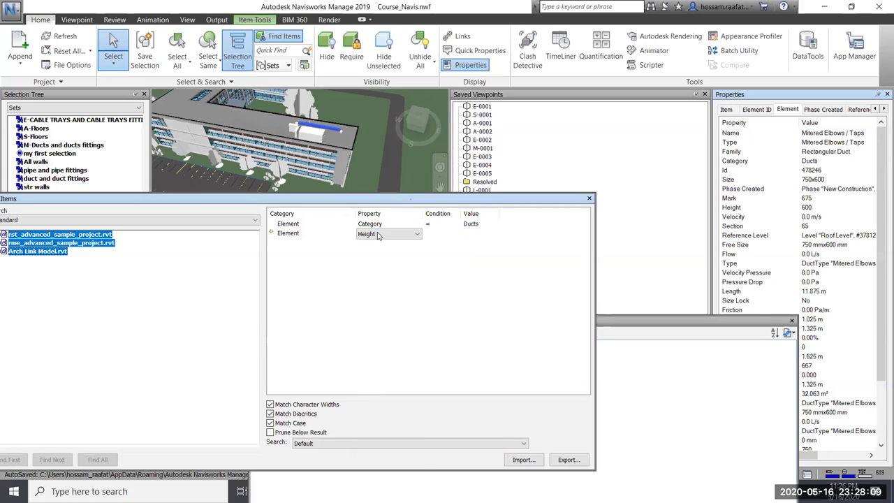
pyautogui.click(375, 234)
pyautogui.click(449, 232)
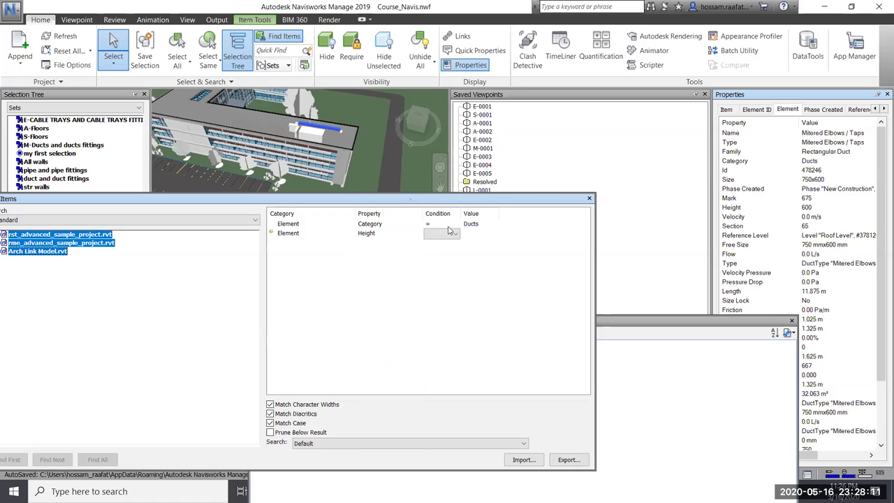
pyautogui.click(453, 233)
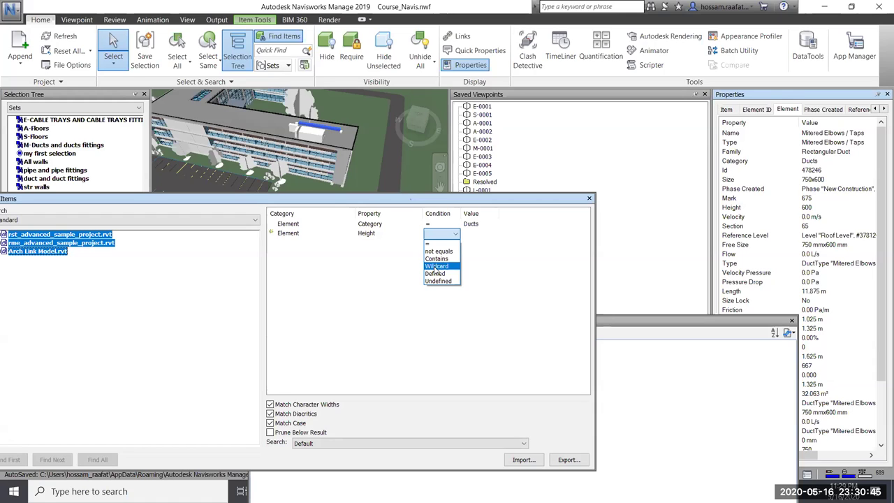
# Close the Find Items and Sets windows and open Clash Detective
pyautogui.click(590, 200)
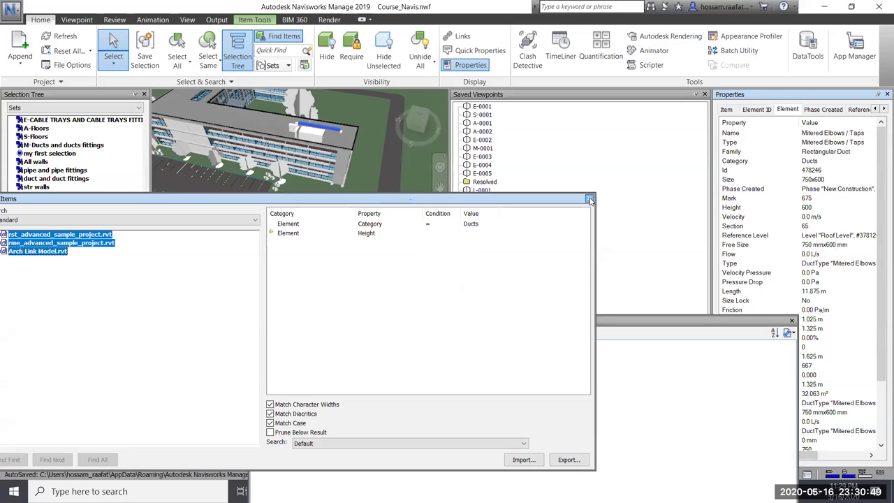
pyautogui.click(591, 200)
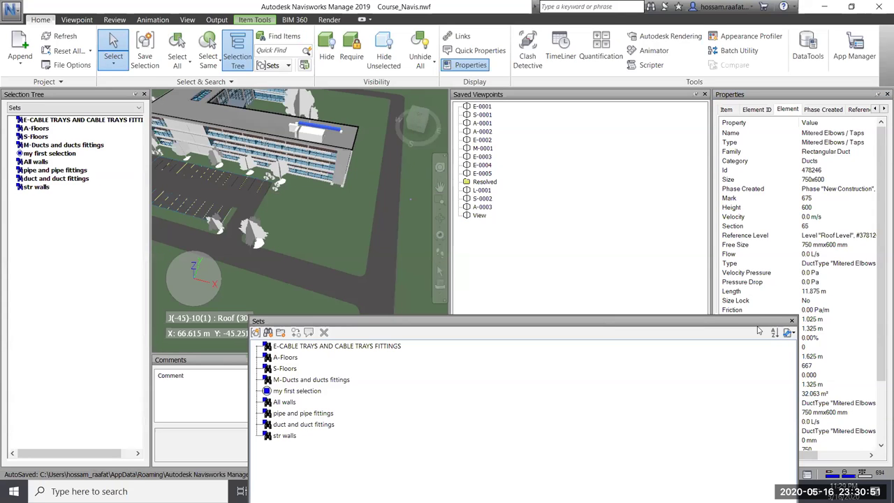
pyautogui.click(792, 321)
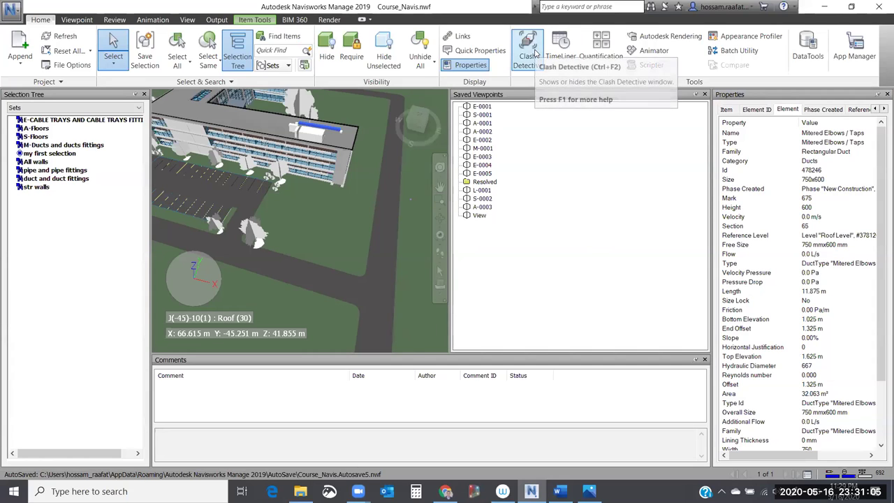
pyautogui.click(535, 53)
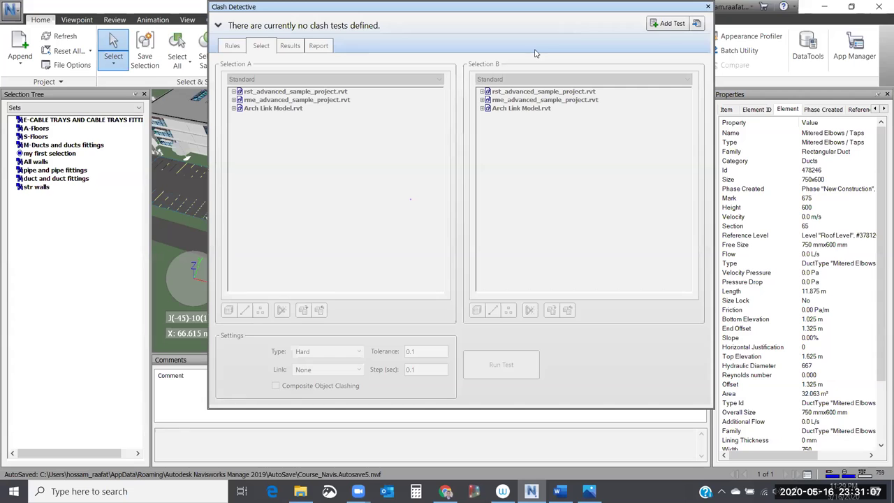
# Switch to File Explorer and examine the test names and tolerances in the clash test matrix image
pyautogui.click(301, 491)
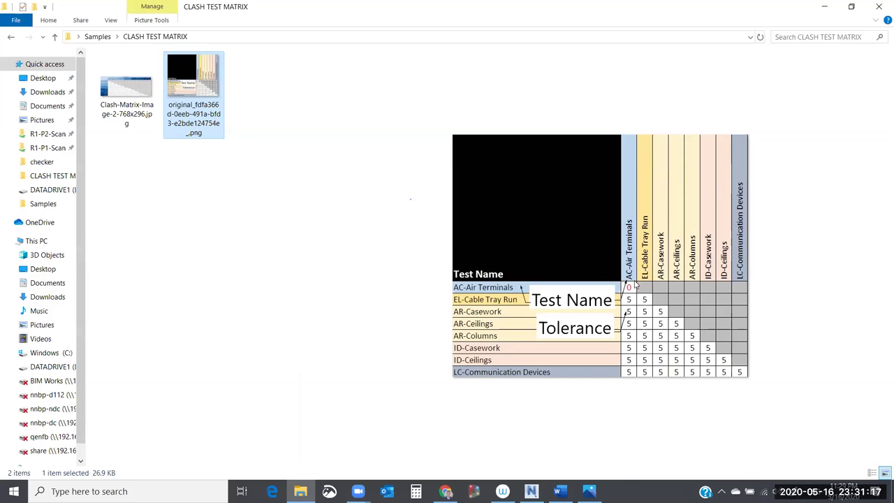
pyautogui.click(823, 6)
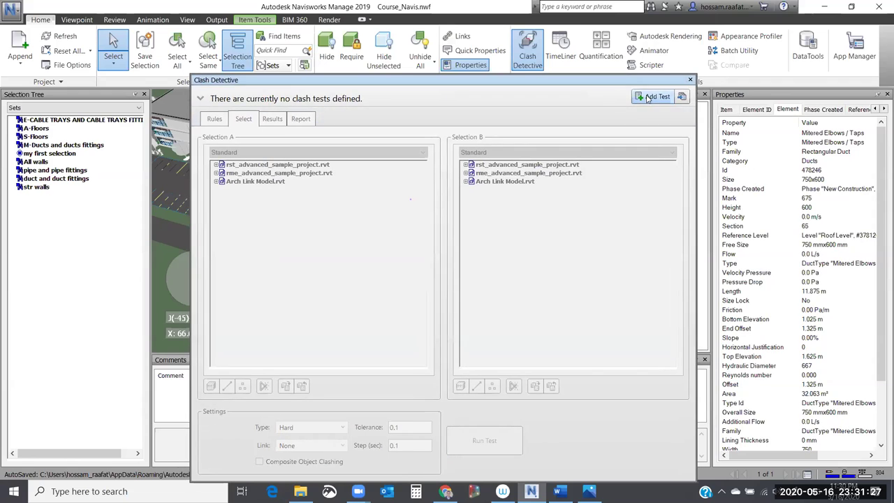
# Add a clash test named "Pipe and pipe fittings vs duct and duct fittings"
pyautogui.click(657, 98)
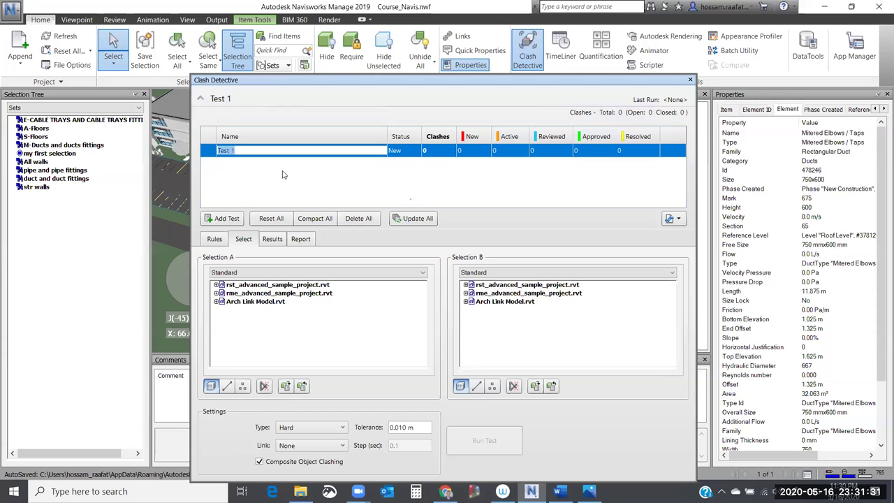
pyautogui.write('Air')
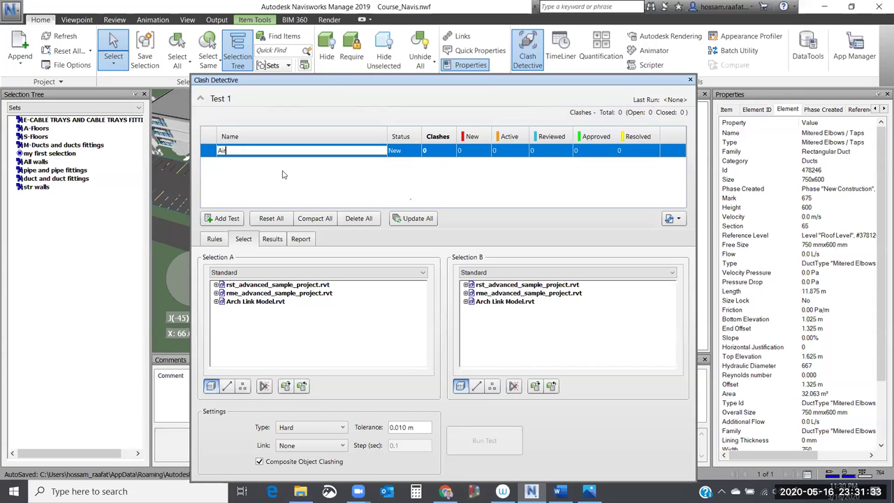
pyautogui.press('BackSpace')
pyautogui.write('Pipe and pipe fittings vs duct and')
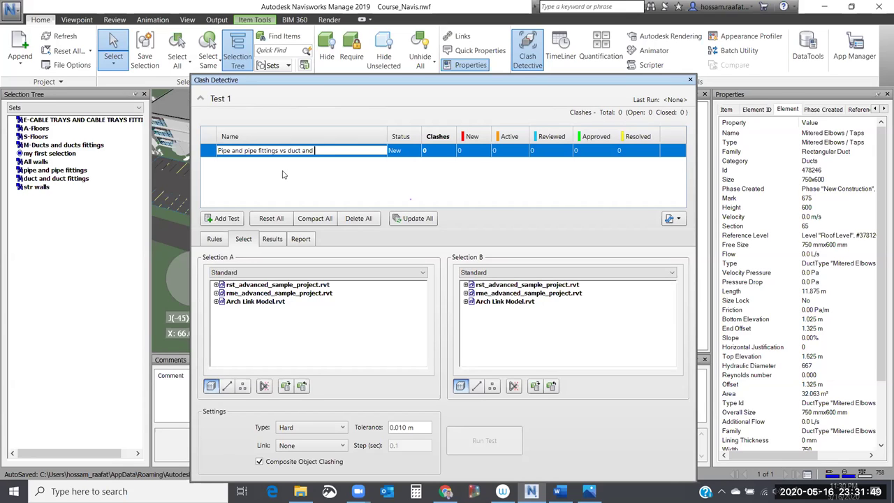
pyautogui.write(' duct fittings')
pyautogui.press('Return')
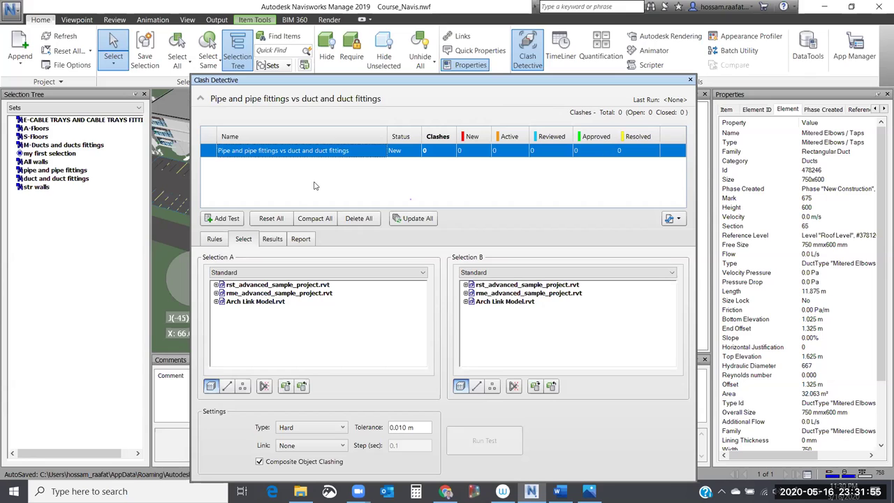
# Review the rules for ignoring clashes in the pipe versus duct test
pyautogui.click(213, 239)
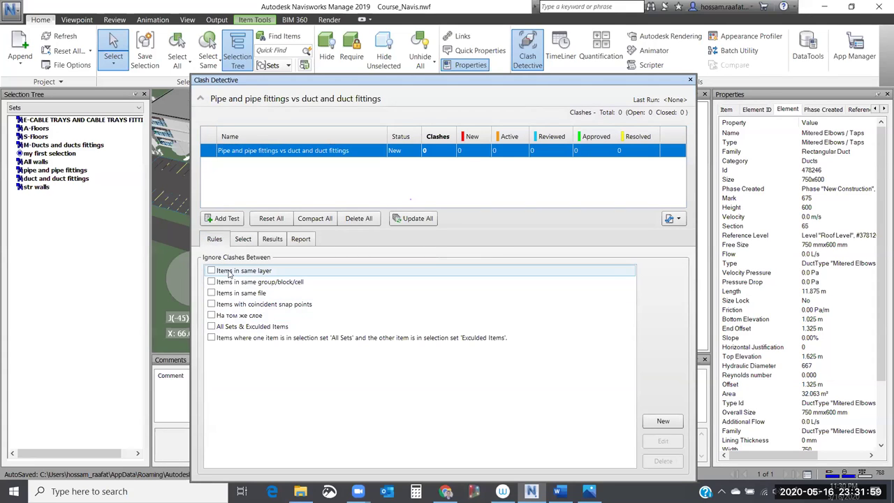
pyautogui.moveTo(283, 81); pyautogui.dragTo(225, 52)
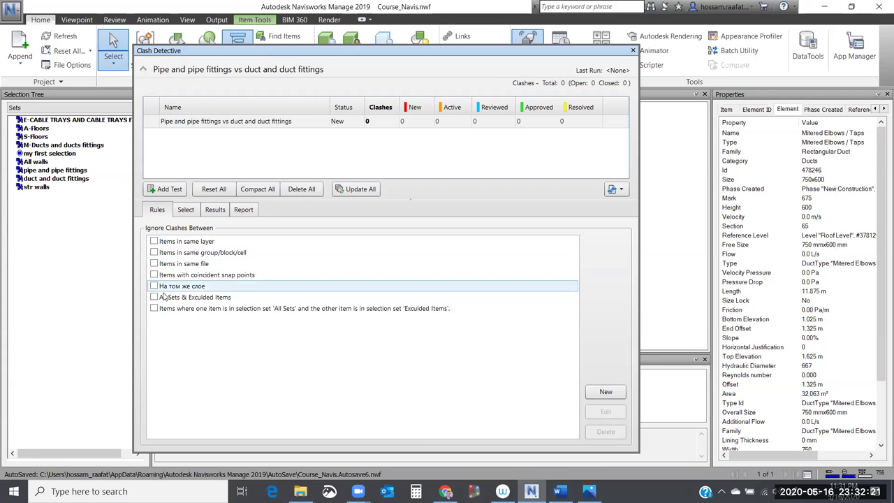
# Assign the pipe and pipe fittings set to Selection A and the duct and duct fittings set to Selection B
pyautogui.click(186, 211)
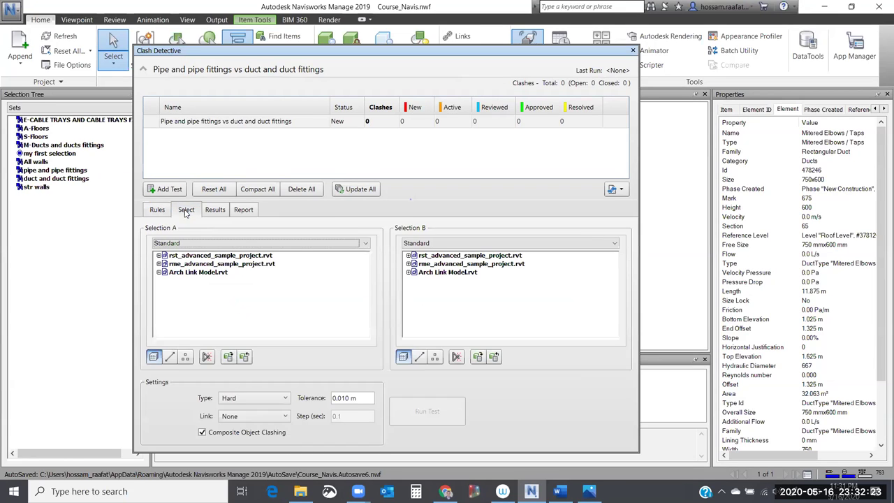
pyautogui.click(220, 243)
pyautogui.click(177, 276)
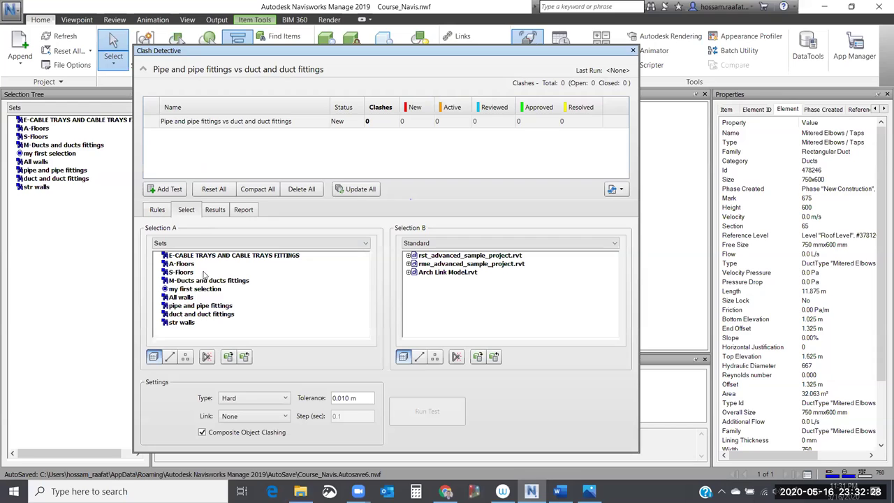
pyautogui.click(409, 244)
pyautogui.click(412, 276)
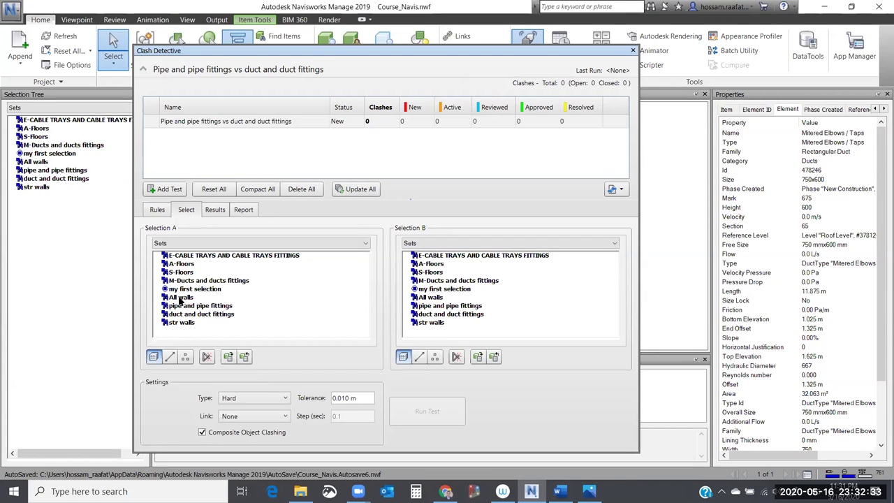
pyautogui.click(219, 307)
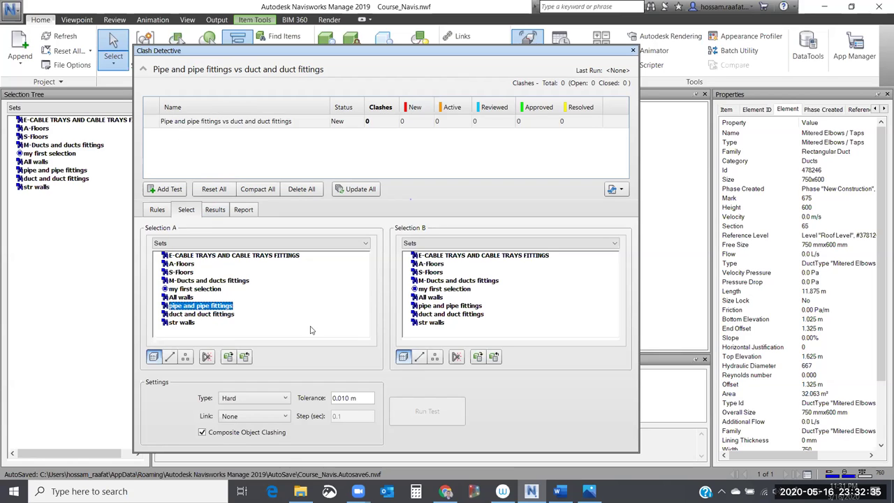
pyautogui.click(447, 316)
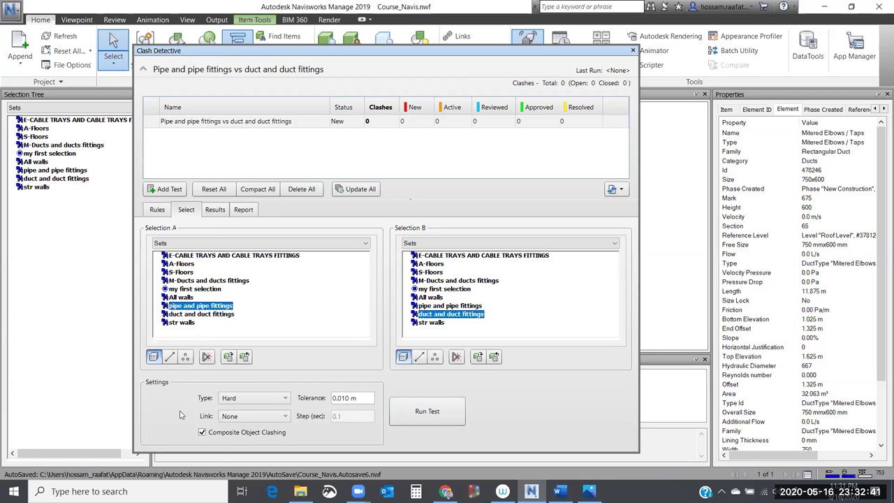
# Run the pipe versus duct test as Hard (Conservative) with a tolerance of 0 m
pyautogui.click(271, 405)
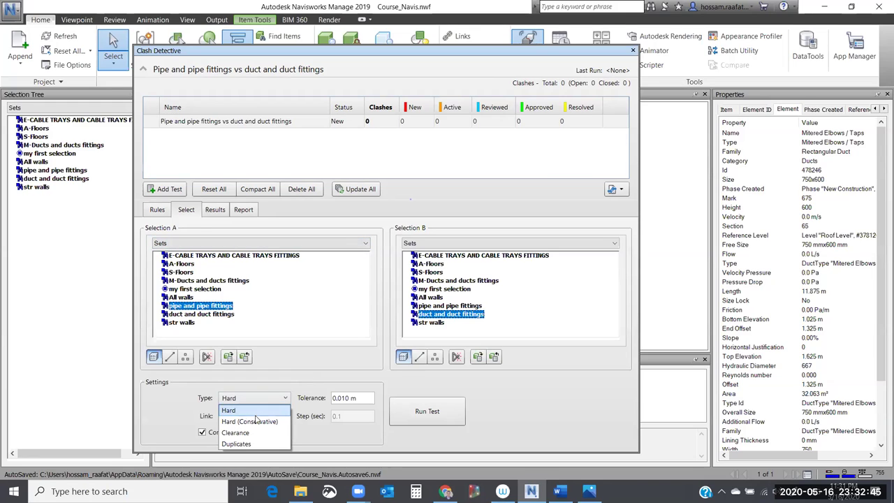
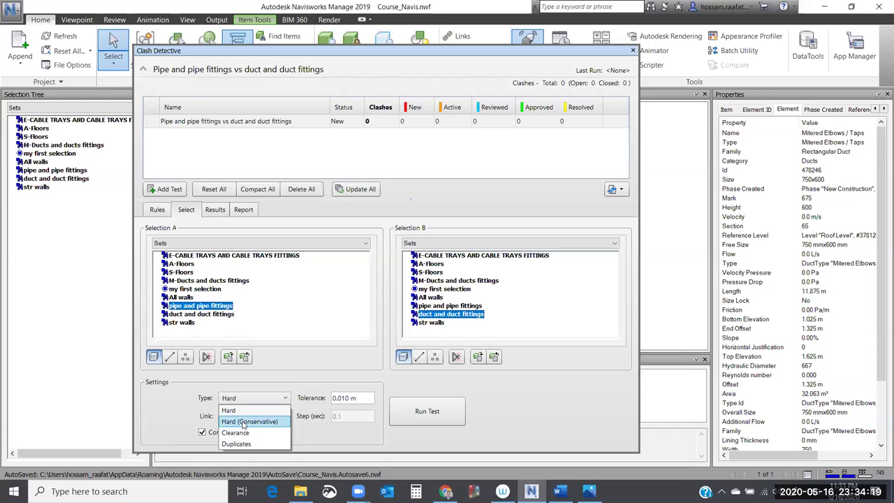
pyautogui.click(243, 422)
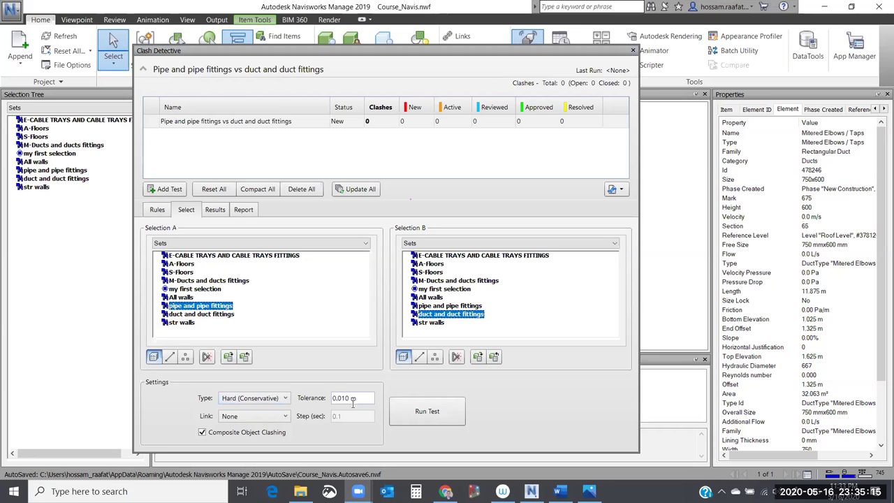
pyautogui.click(366, 397)
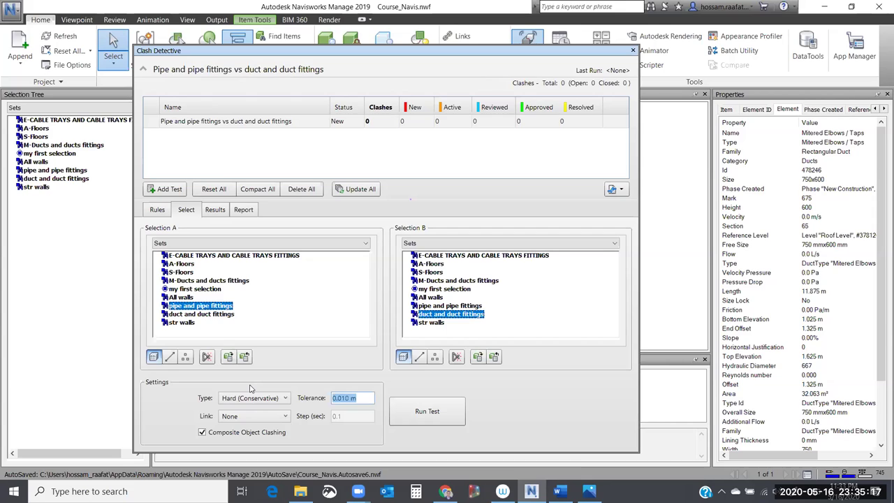
pyautogui.write('0')
pyautogui.click(428, 417)
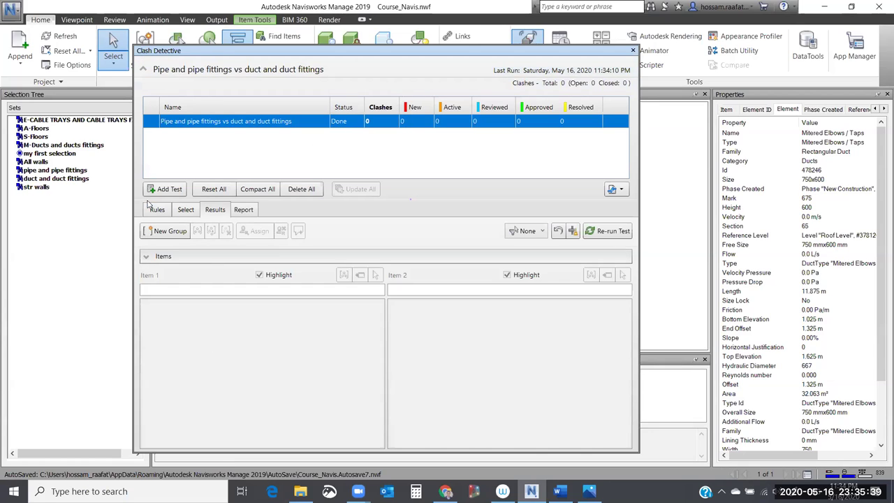
# Add a second clash test named "cable tray vs duct"
pyautogui.click(166, 189)
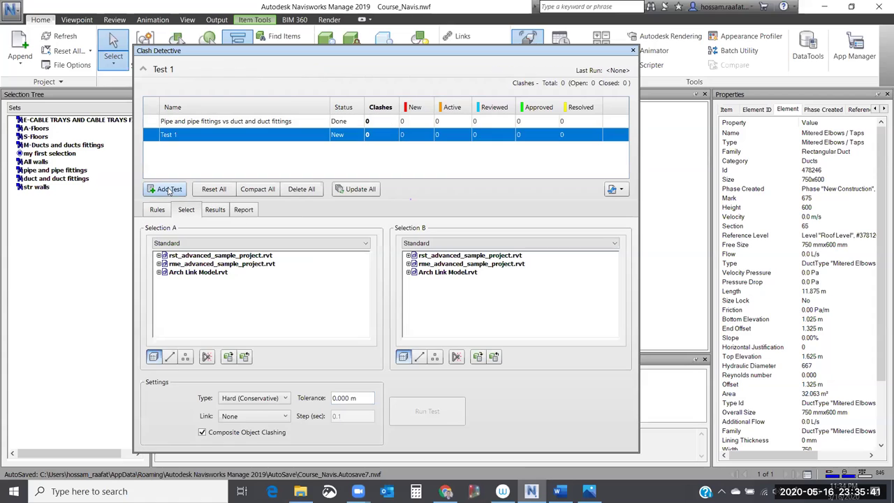
pyautogui.click(172, 136)
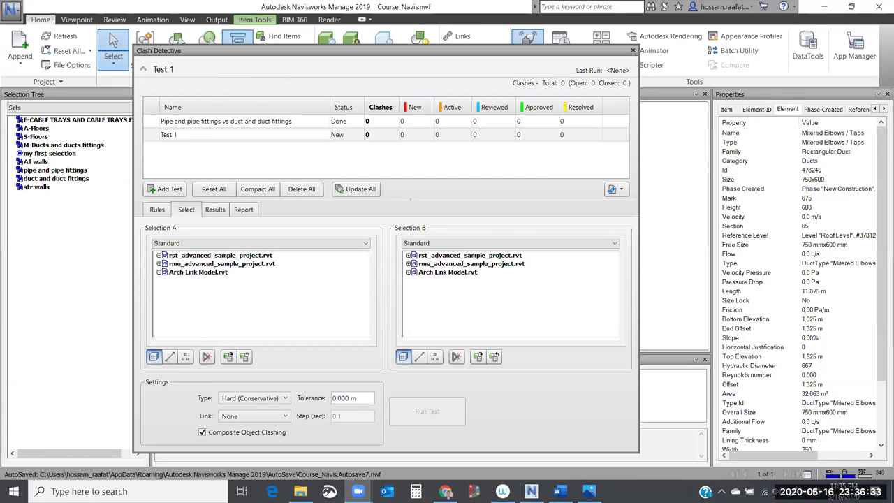
pyautogui.doubleClick(199, 144)
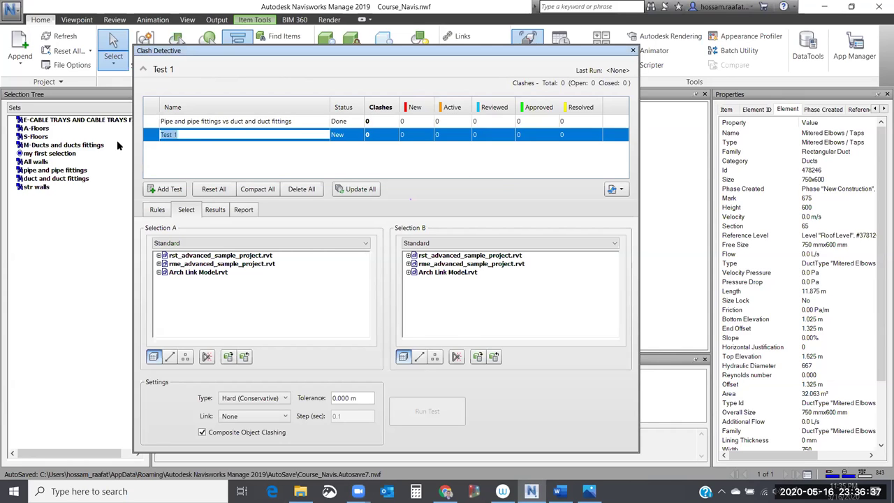
pyautogui.write('cable tray ')
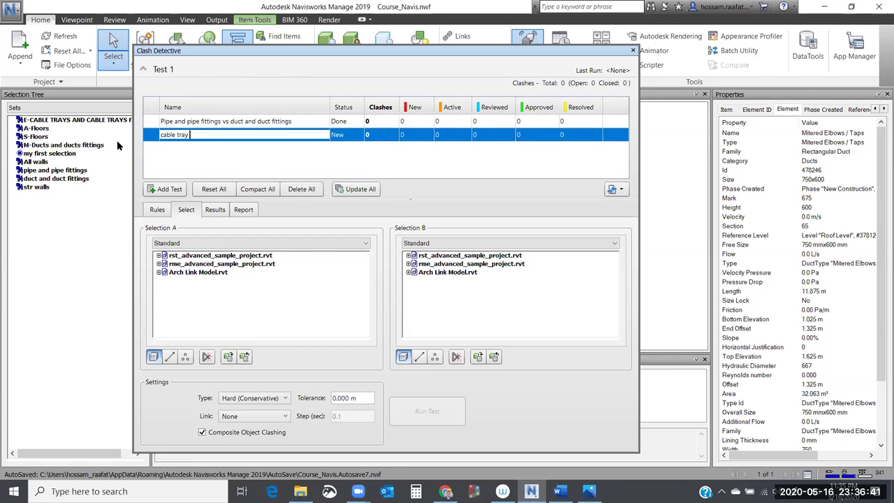
pyautogui.write('vs duct')
# Run the cable tray test with the E-CABLE TRAYS AND CABLE TRAYS FITTINGS set against the duct and duct fittings set
pyautogui.click(179, 243)
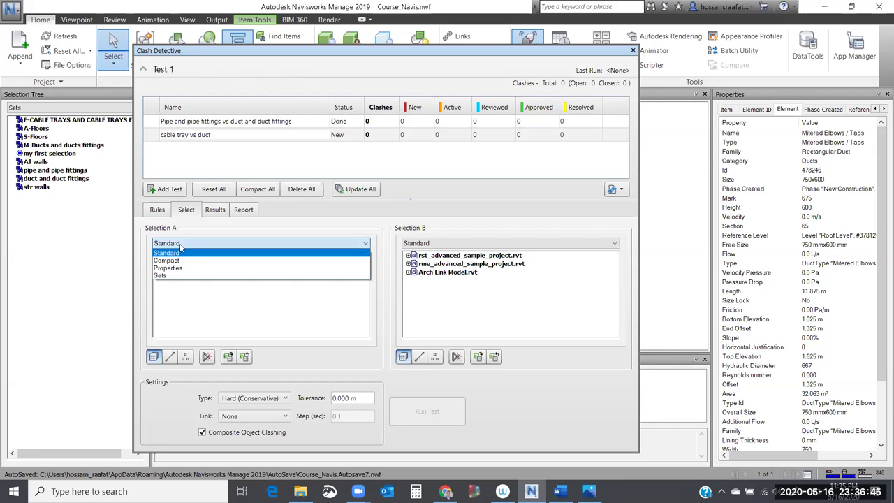
pyautogui.click(176, 276)
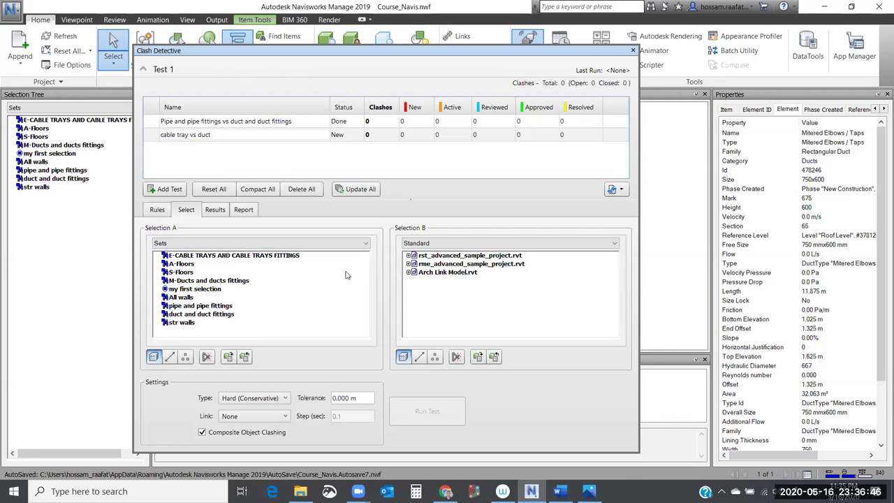
pyautogui.click(434, 244)
pyautogui.click(410, 275)
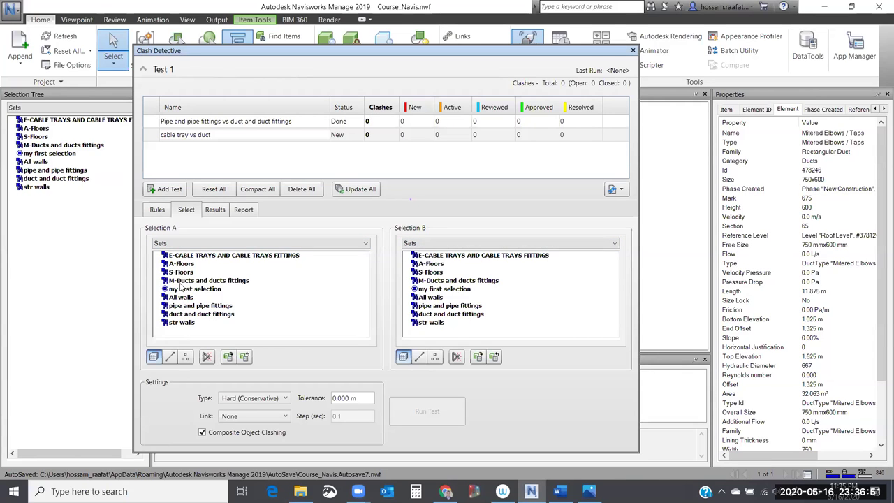
pyautogui.click(198, 255)
pyautogui.click(426, 314)
pyautogui.click(441, 420)
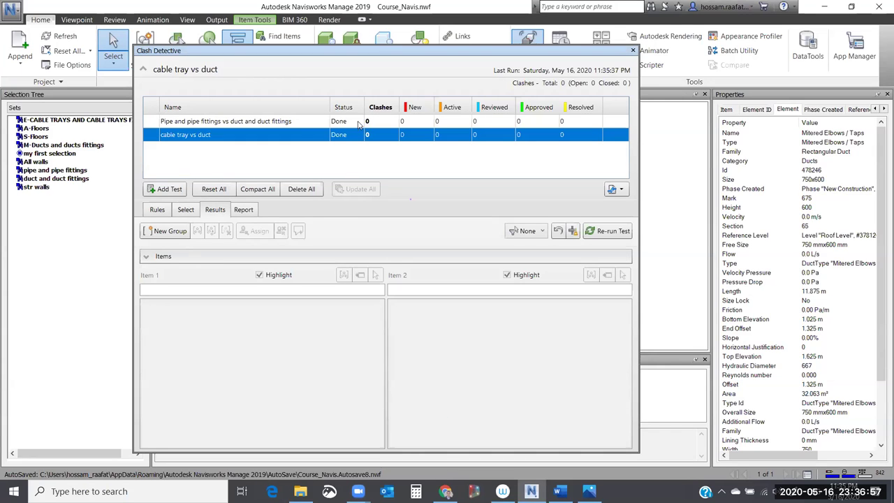
# Add a third clash test named "wqall vs duct"
pyautogui.click(37, 162)
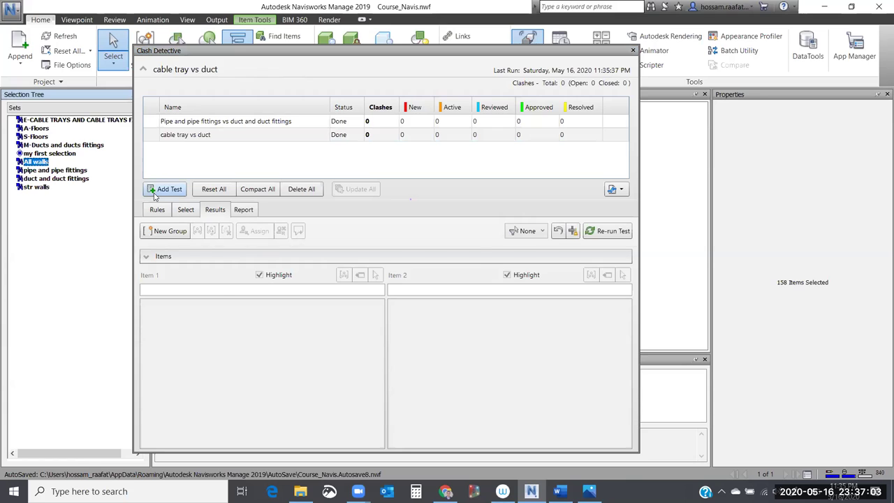
pyautogui.click(159, 191)
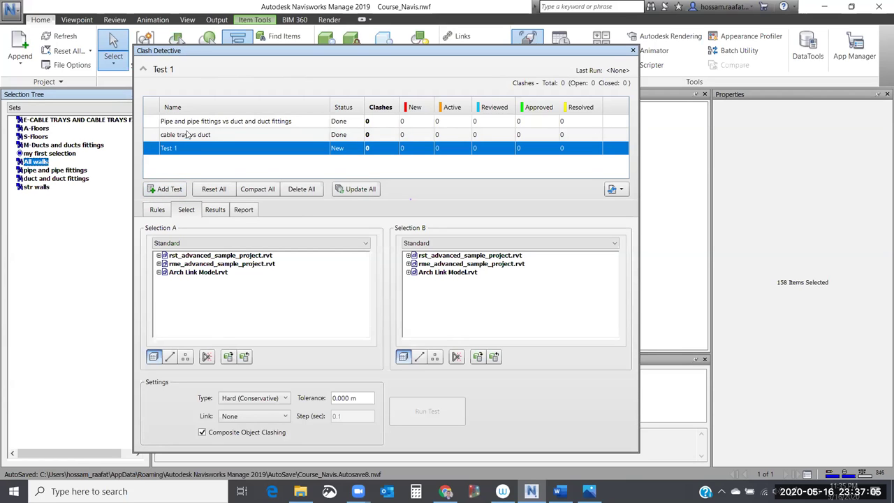
pyautogui.click(179, 148)
pyautogui.write('wqall vs duct')
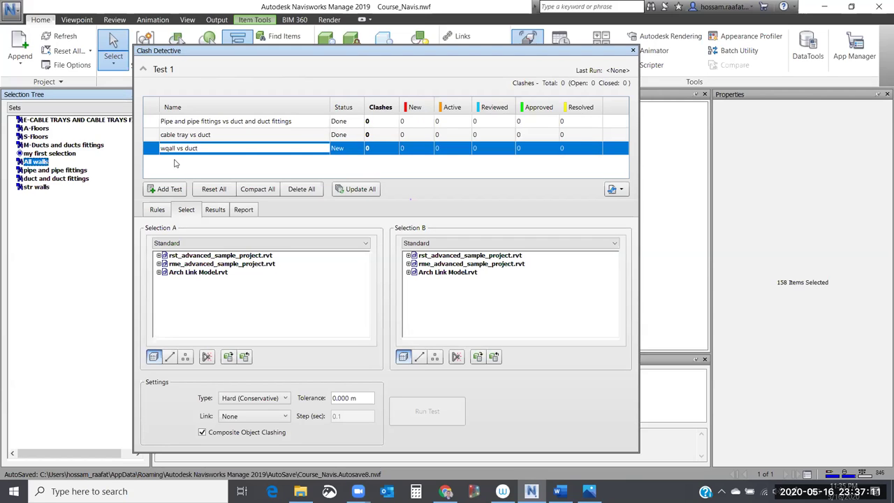
# Run the wall test with the All walls set as Selection A against the M-Ducts and ducts fittings set as Selection B
pyautogui.click(273, 243)
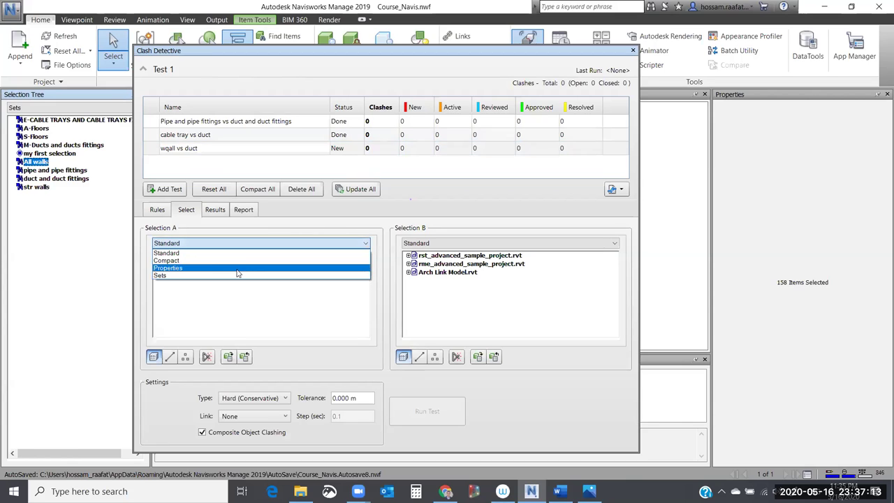
pyautogui.click(237, 275)
pyautogui.click(419, 243)
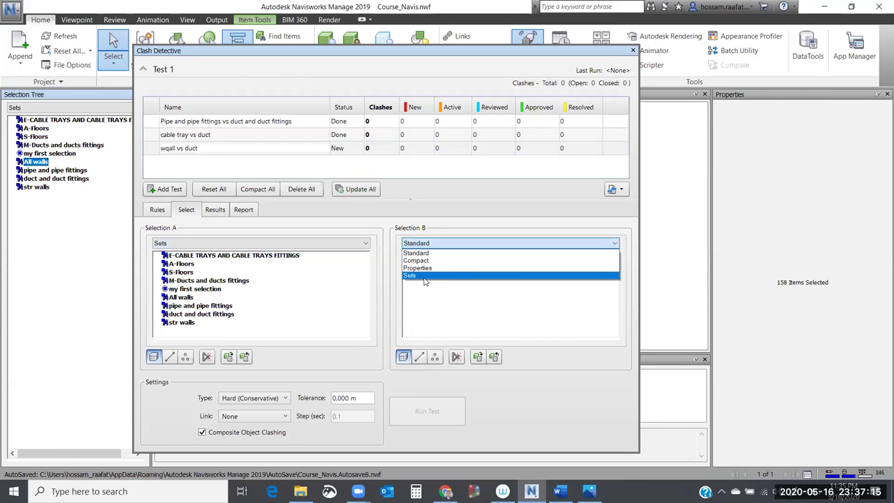
pyautogui.click(419, 276)
pyautogui.click(182, 298)
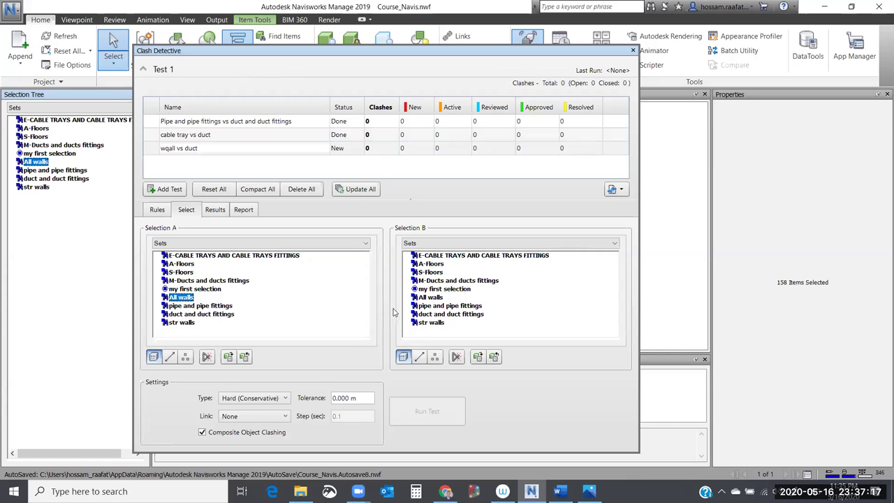
pyautogui.click(435, 281)
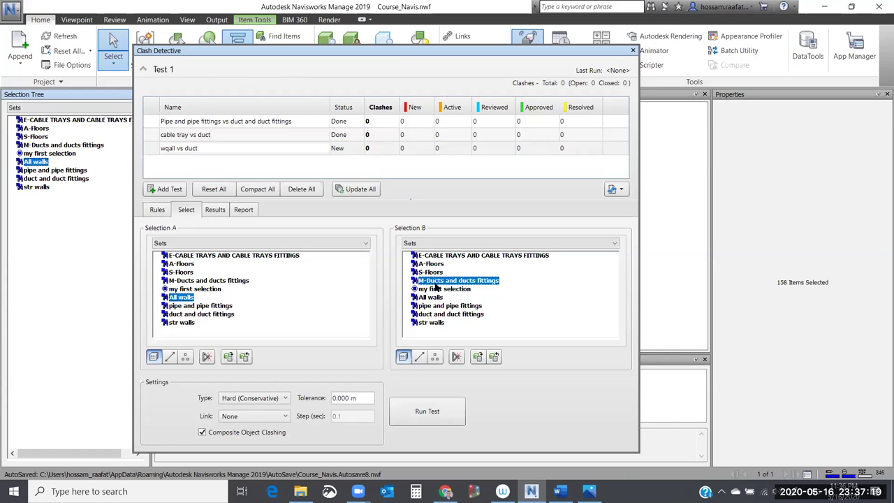
pyautogui.click(422, 412)
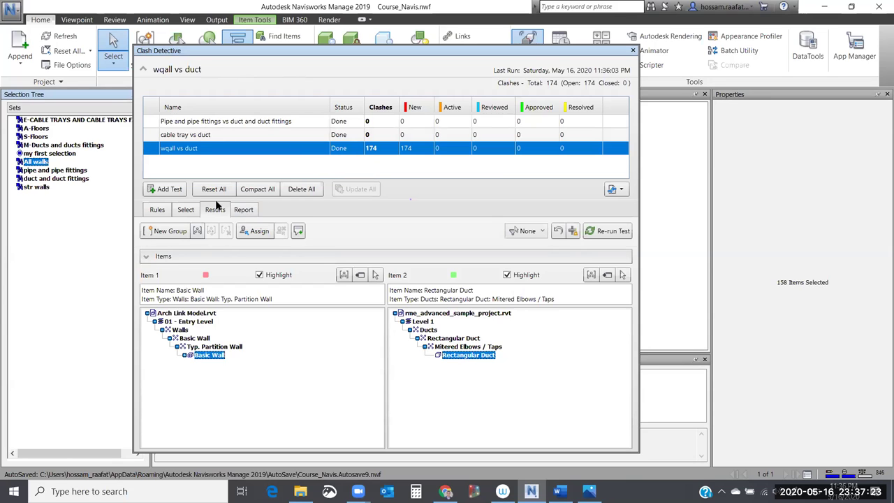
# Enlarge the Clash Detective window to show both the clash list and item details, and place it beside the model view
pyautogui.moveTo(258, 50); pyautogui.dragTo(196, 22)
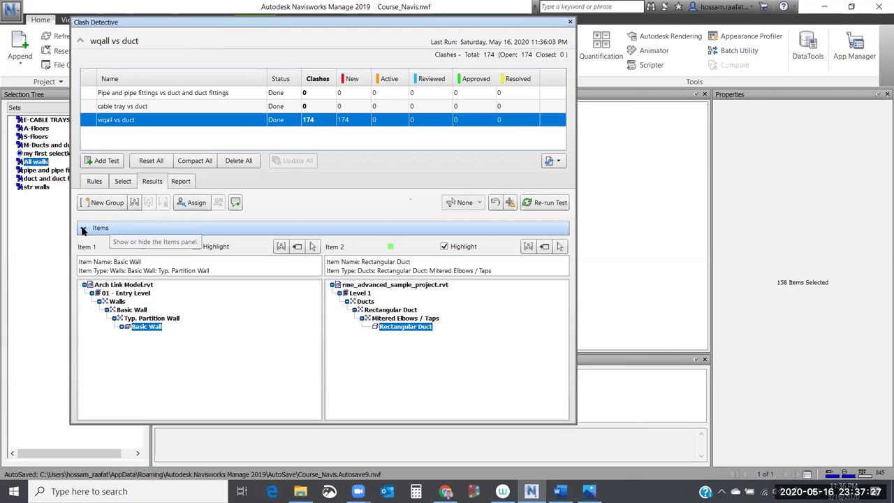
pyautogui.click(83, 230)
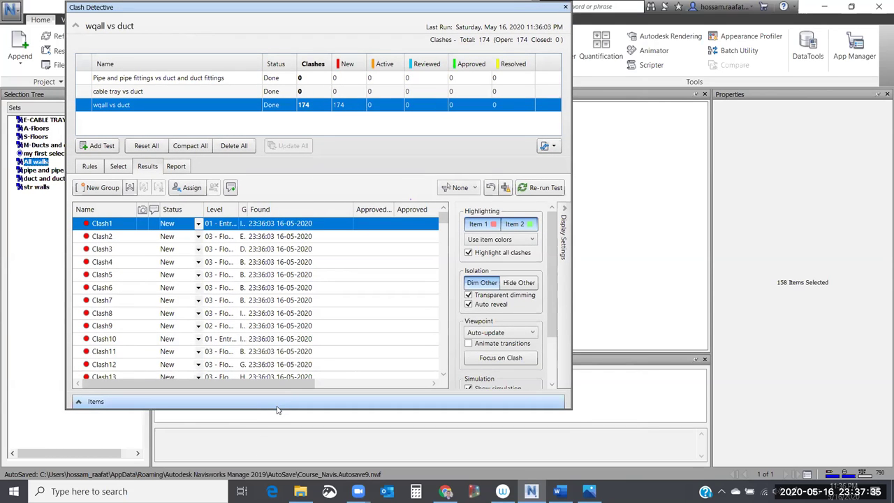
pyautogui.moveTo(277, 410); pyautogui.dragTo(270, 489)
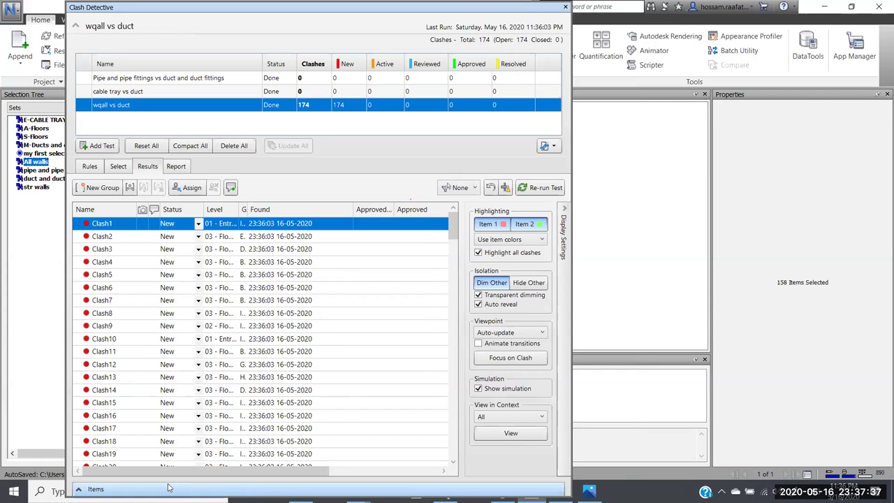
pyautogui.click(209, 489)
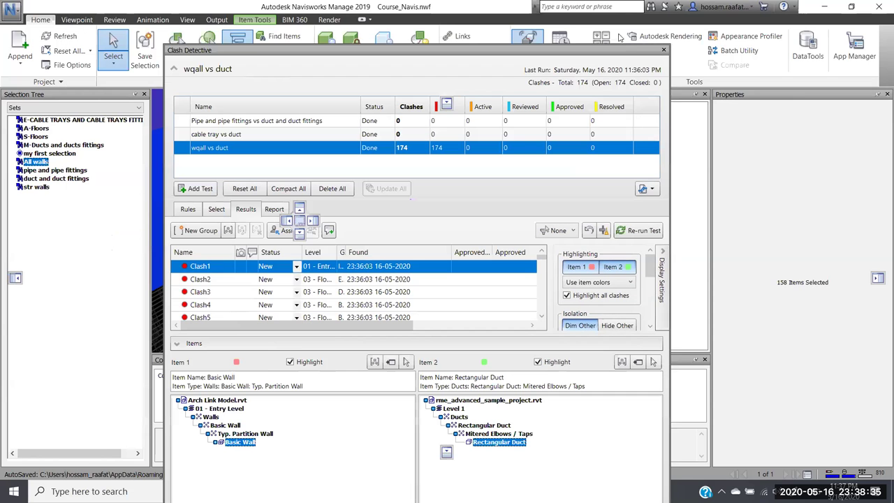
pyautogui.moveTo(637, 211); pyautogui.dragTo(592, 220)
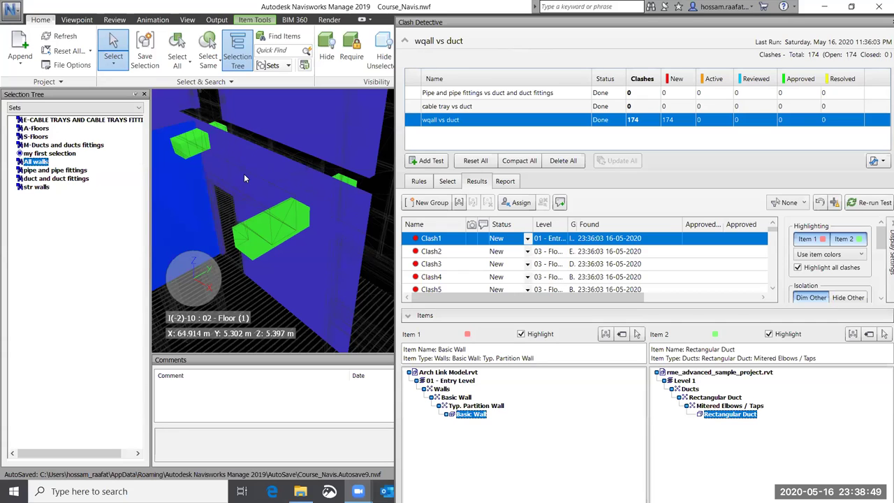
# Examine Clash1 in the model, display Clash2, and clear the All walls selection so the clash colours show
pyautogui.scroll(2, 330, 238)
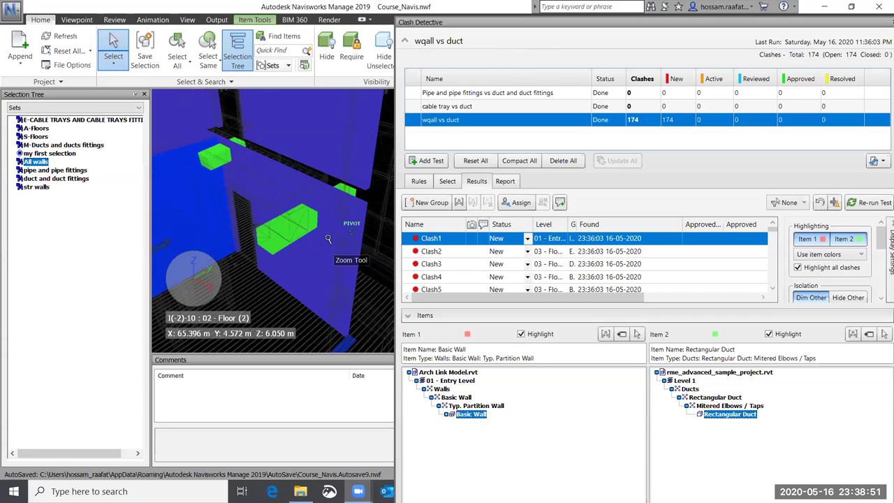
pyautogui.scroll(2, 246, 213)
pyautogui.scroll(2, 222, 189)
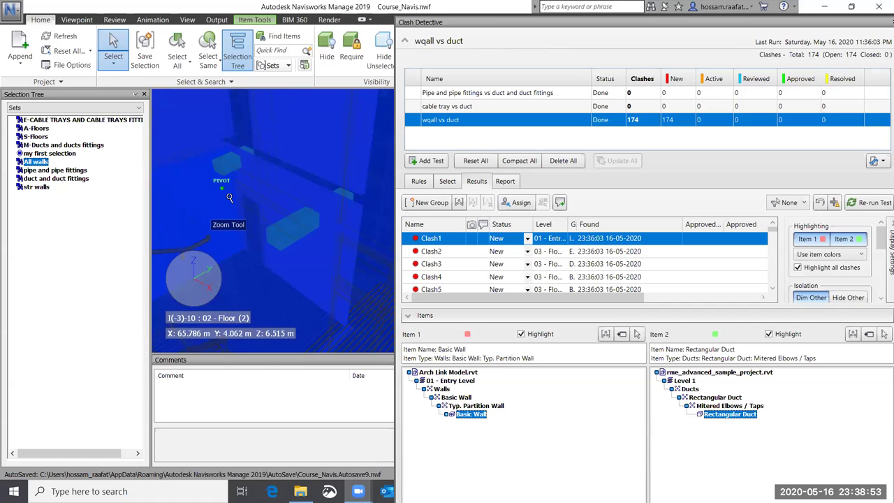
pyautogui.click(431, 251)
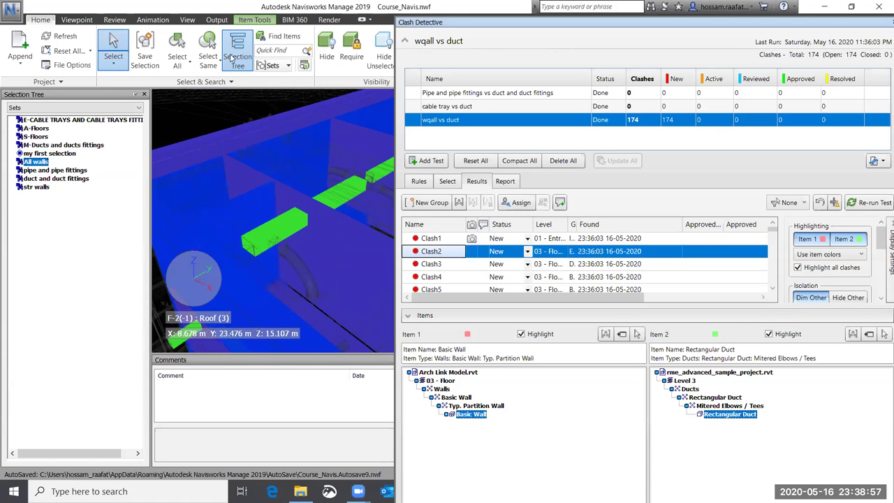
pyautogui.click(197, 105)
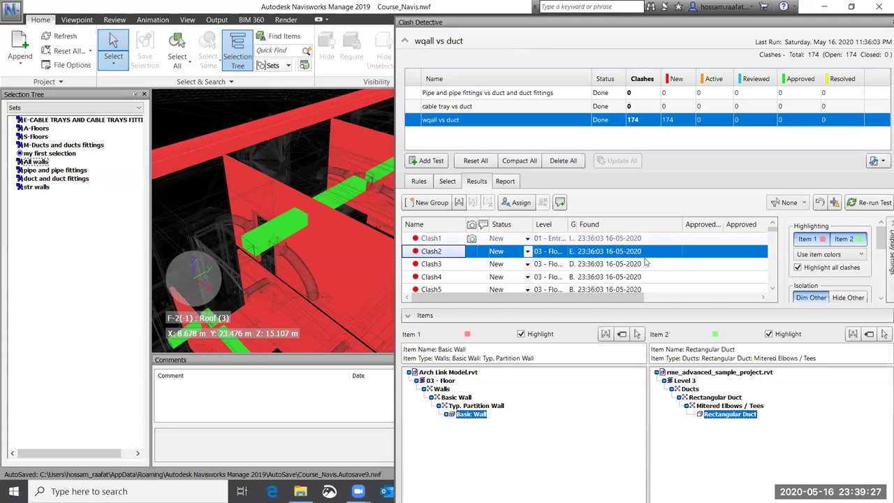
# Turn off highlighting of all clashes and compare Hide Other with Dim Other isolation, keeping Dim Other
pyautogui.click(798, 268)
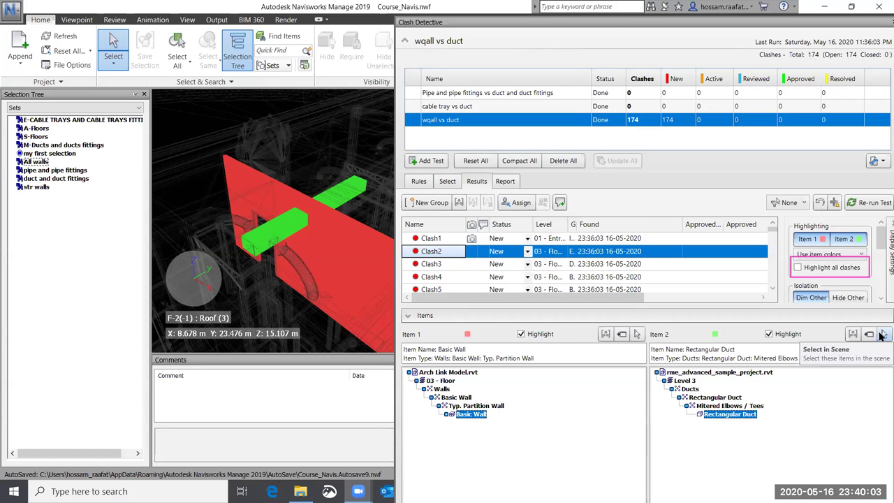
pyautogui.click(798, 268)
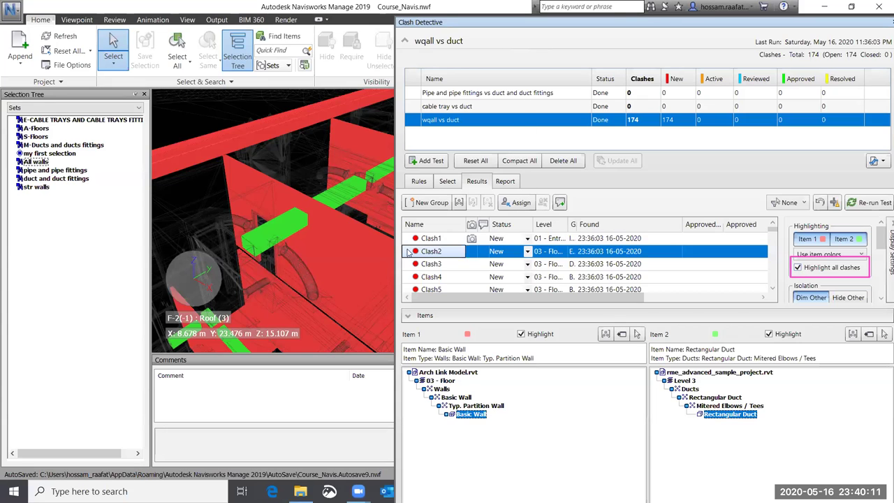
pyautogui.click(799, 269)
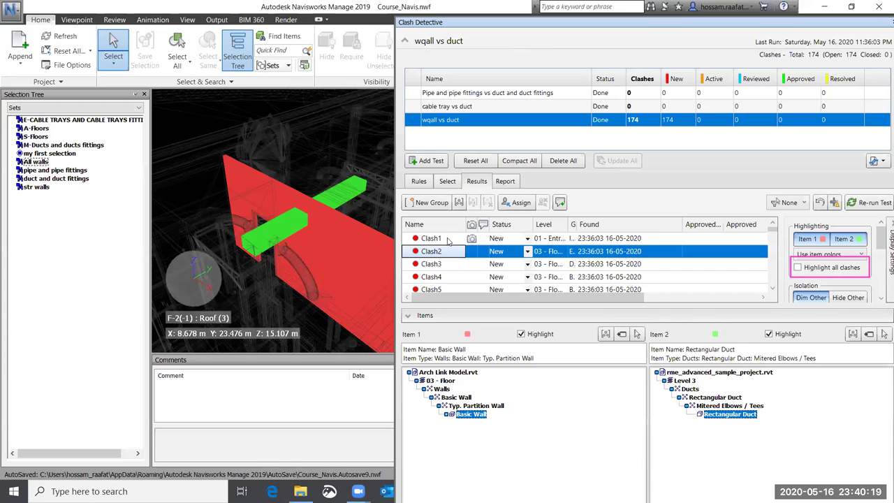
pyautogui.click(854, 297)
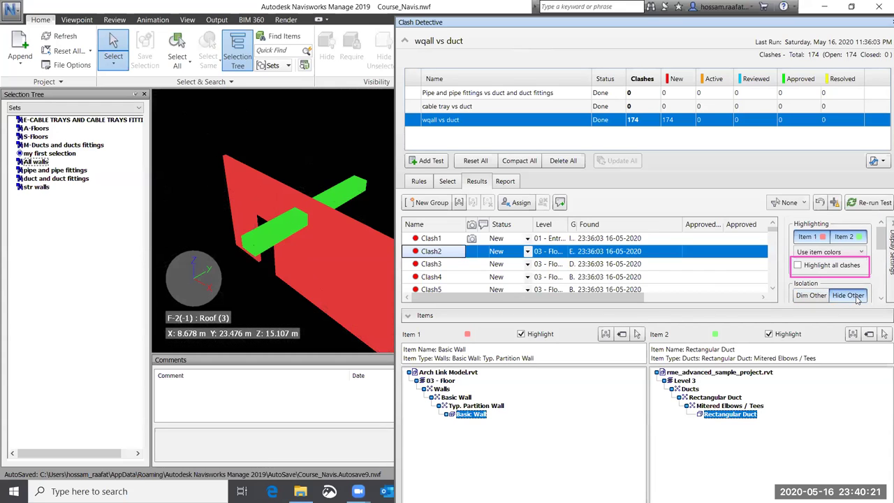
pyautogui.click(812, 295)
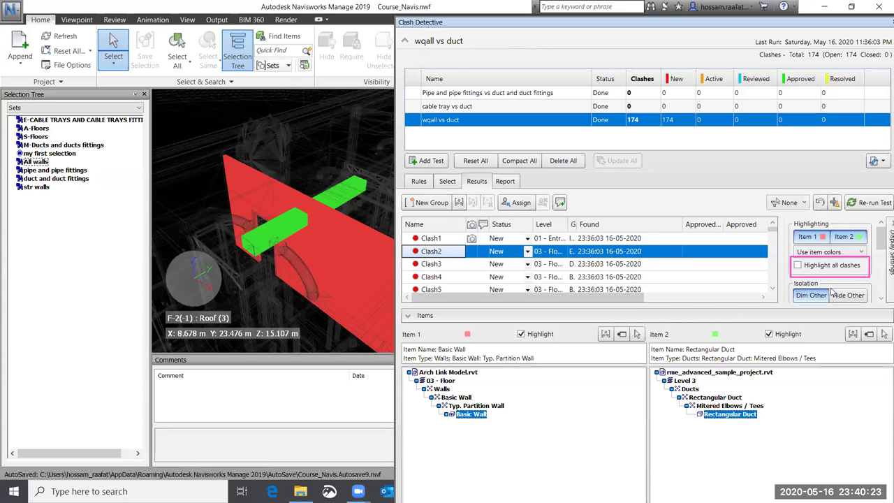
# Review the sets chosen for the wall versus duct test and return to its results
pyautogui.moveTo(882, 241)
pyautogui.mouseDown()
pyautogui.moveTo(881, 283)
pyautogui.moveTo(881, 232)
pyautogui.mouseUp()
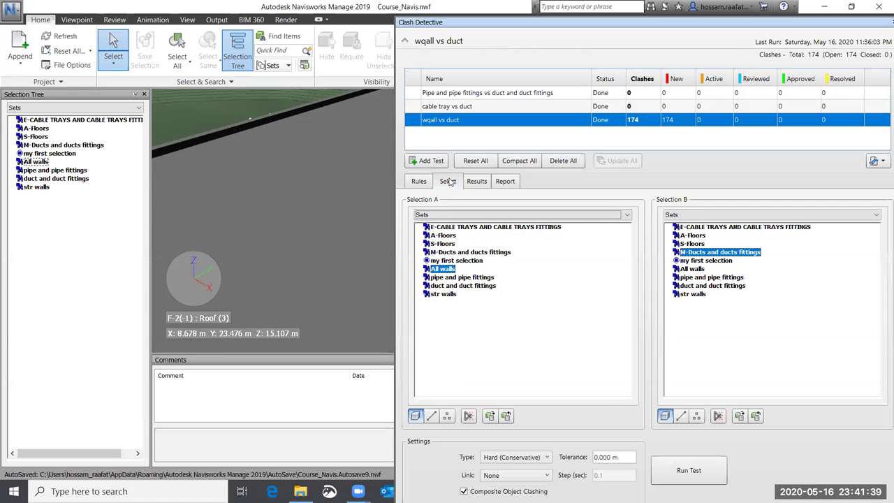
pyautogui.click(448, 181)
pyautogui.click(475, 183)
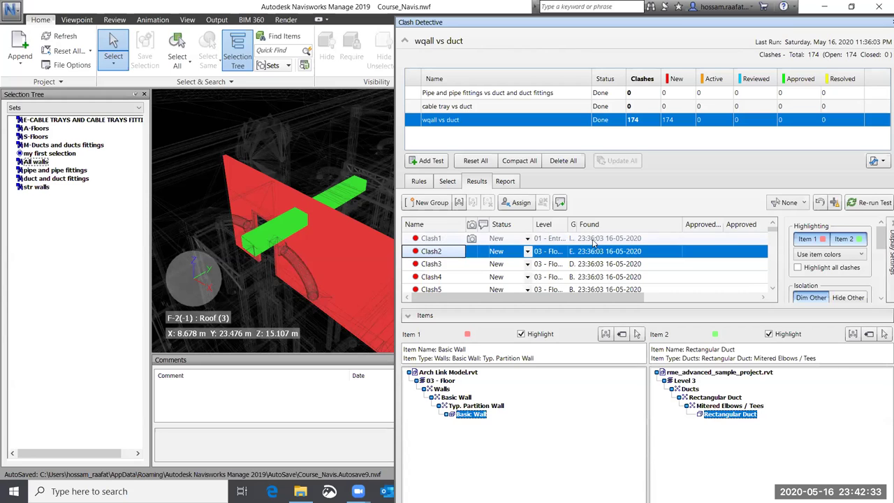
# Sort the clashes by level and group the roof-level clashes Clash162, Clash170 and Clash171
pyautogui.click(546, 225)
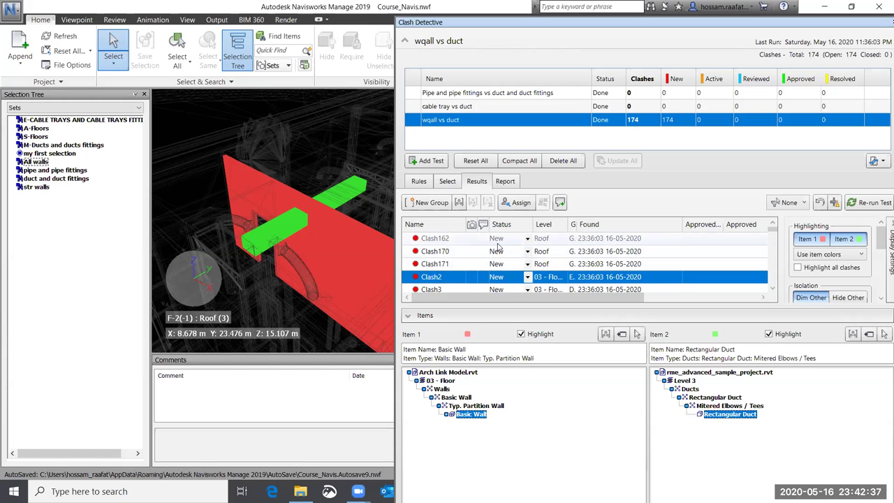
pyautogui.click(466, 240)
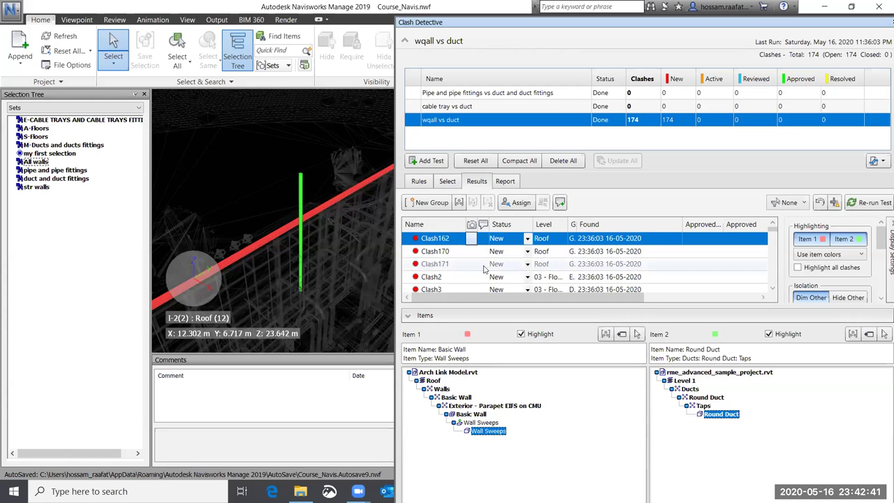
pyautogui.keyDown('shift'); pyautogui.click(453, 267); pyautogui.keyUp('shift')
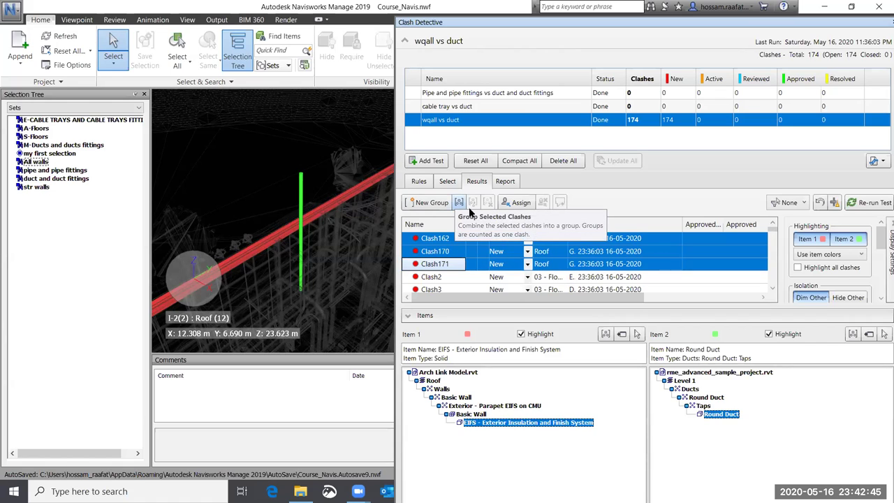
pyautogui.click(459, 203)
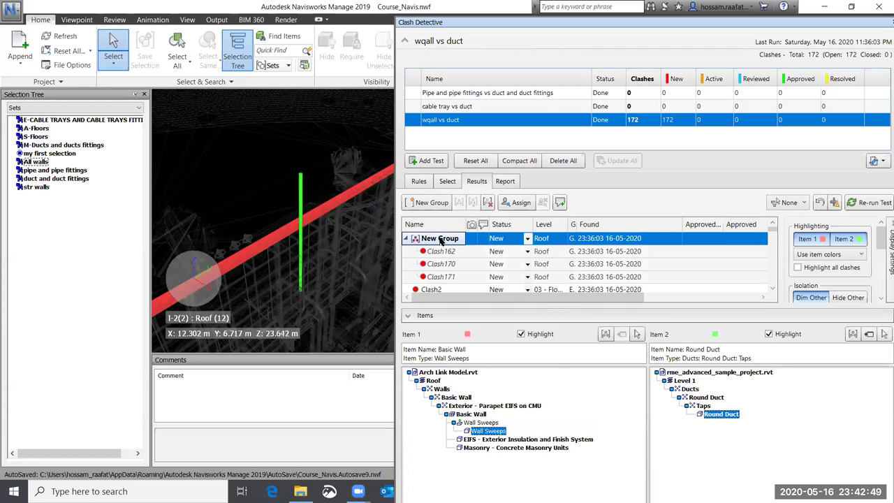
# Rename the new clash group "roof clashes"
pyautogui.rightClick(441, 241)
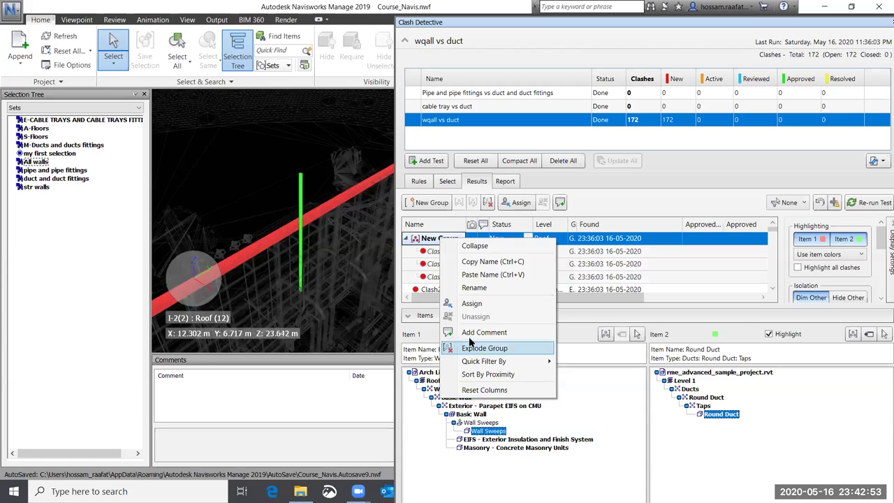
pyautogui.click(493, 290)
pyautogui.write('ro')
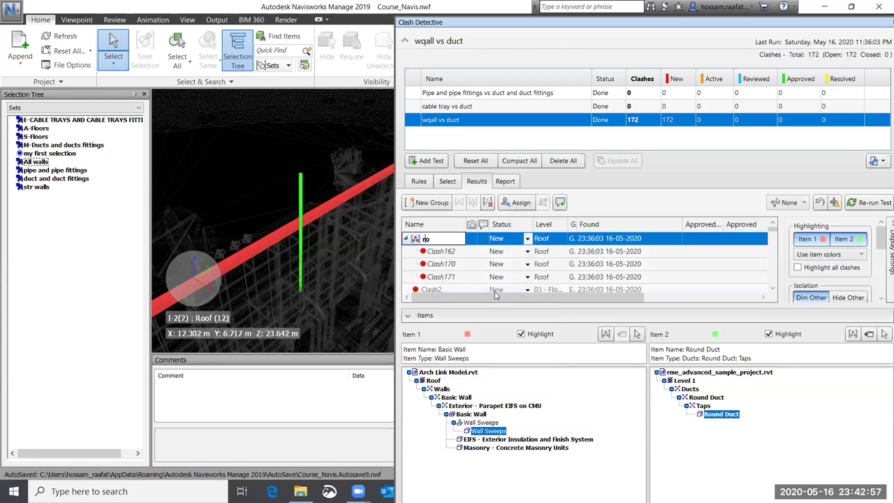
pyautogui.write('of clashes')
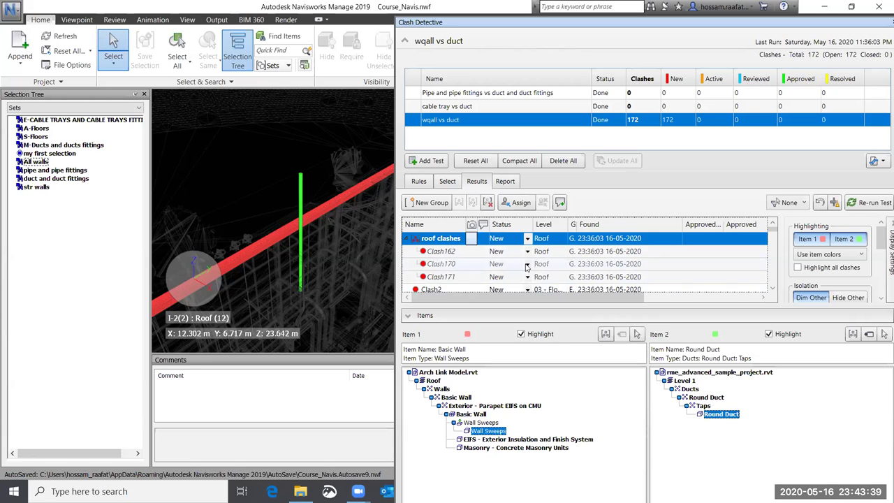
# Assign Clash6 to Arch with the note "arch to make an opening"
pyautogui.click(441, 277)
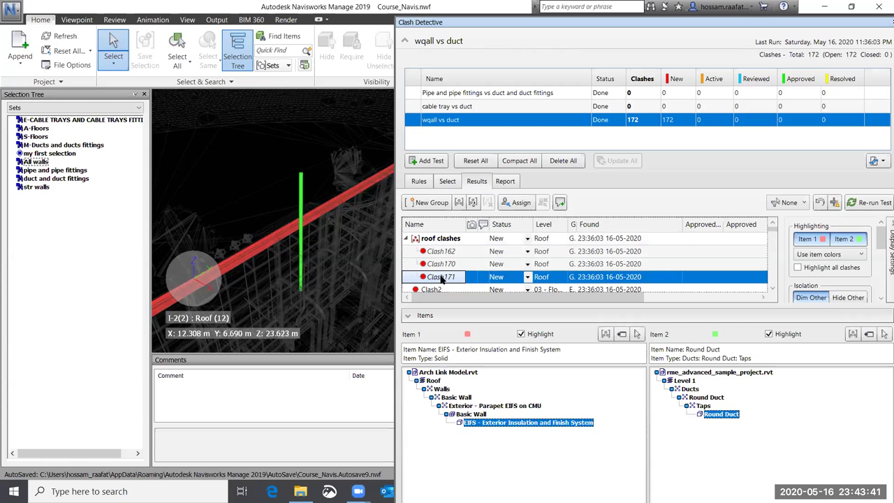
pyautogui.scroll(-2, 440, 275)
pyautogui.click(438, 271)
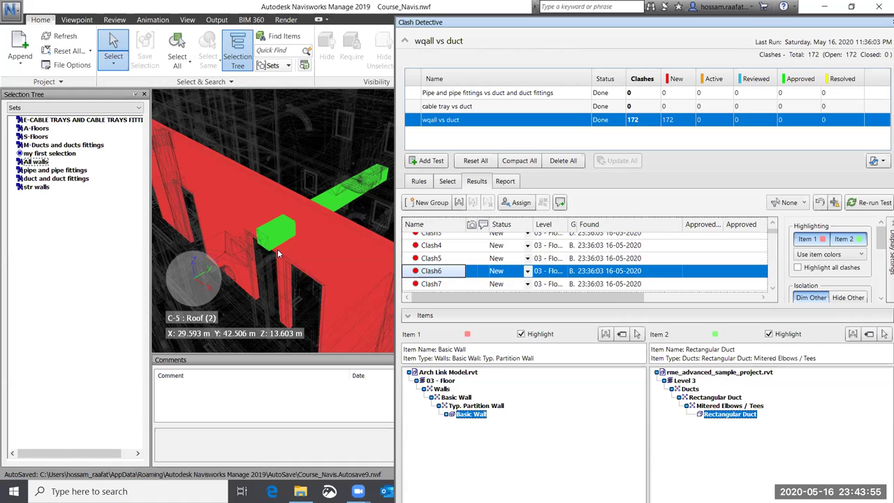
pyautogui.scroll(1, 278, 218)
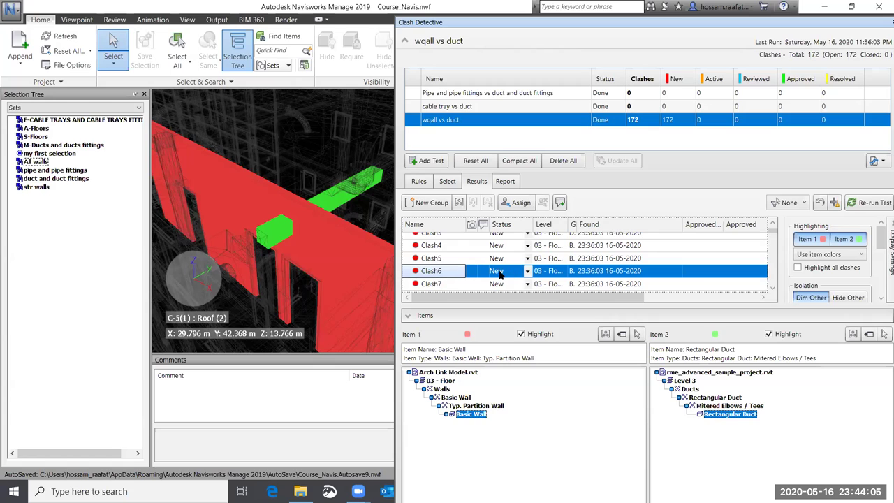
pyautogui.click(518, 202)
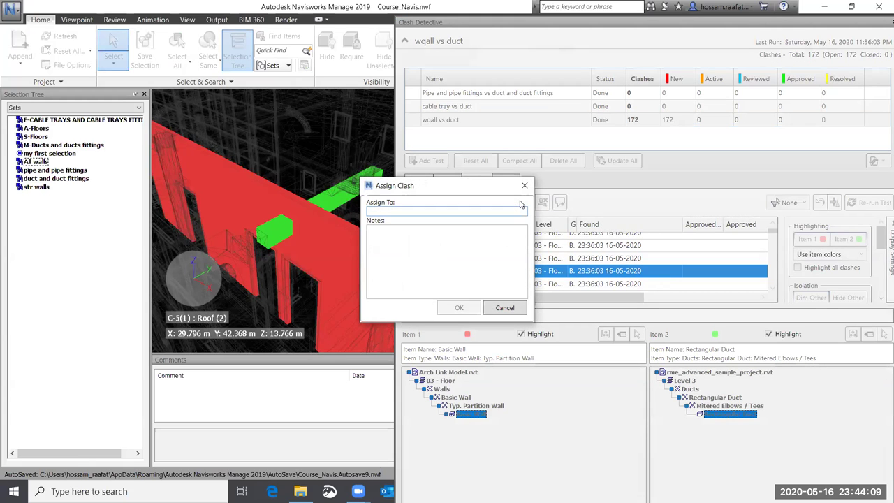
pyautogui.write('Arch')
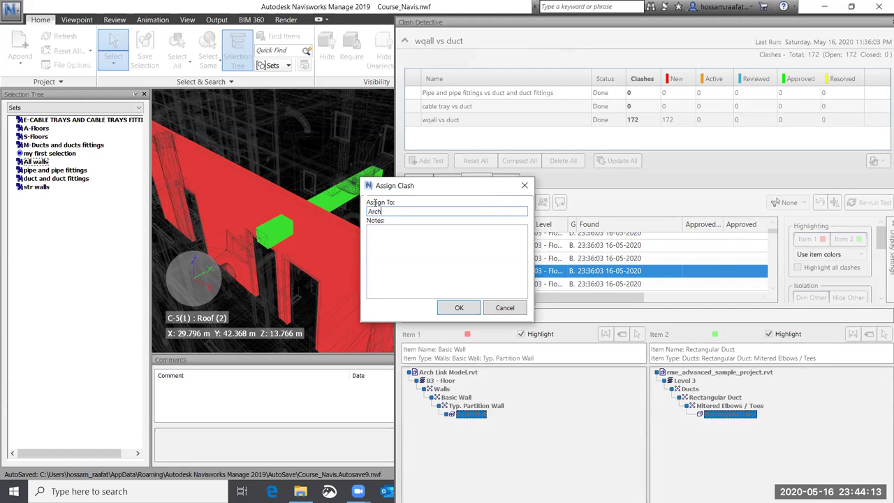
pyautogui.click(396, 242)
pyautogui.write('arch to ')
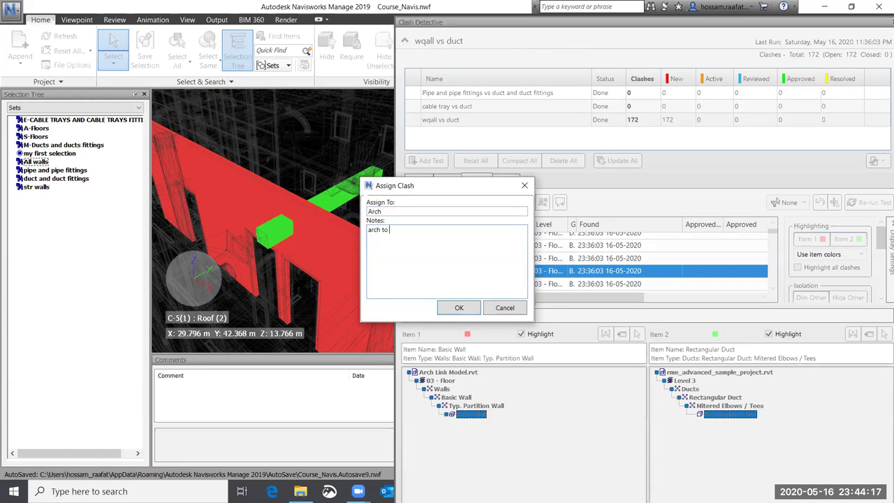
pyautogui.write('make an opening')
pyautogui.click(459, 308)
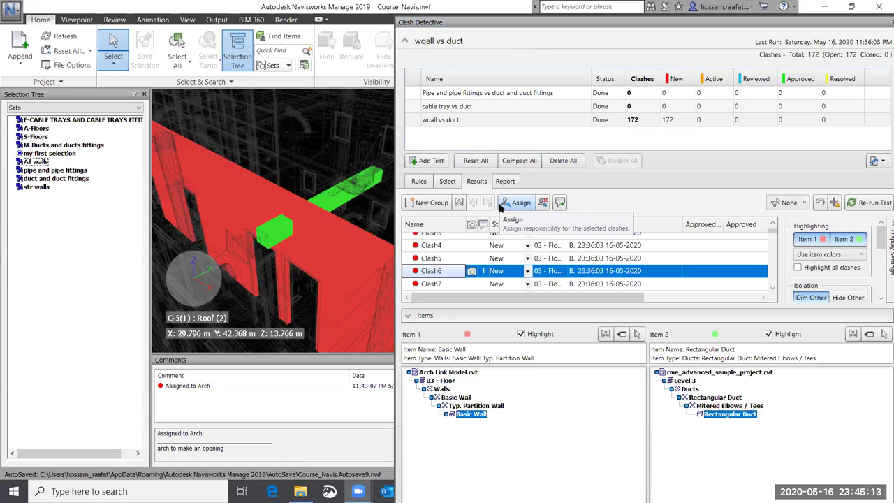
# Write the current test's report in HTML (Tabular) format as "wqall vs duct.html" in the "clash test report" folder
pyautogui.click(512, 181)
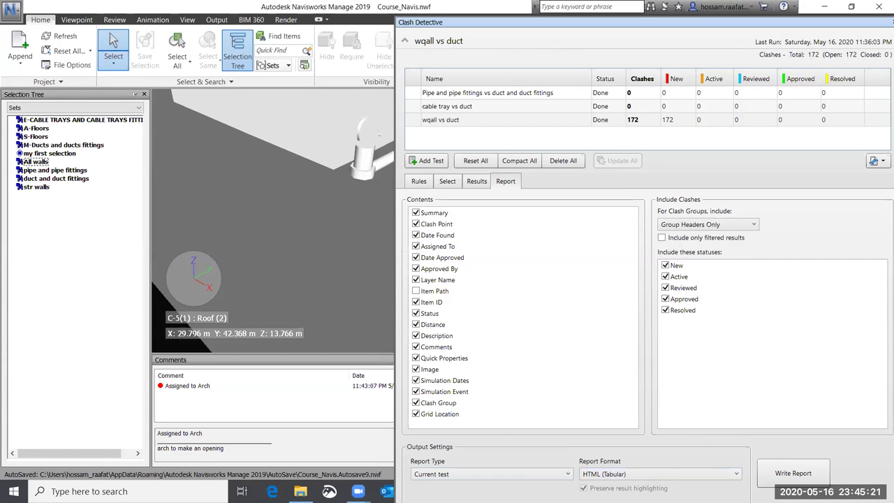
pyautogui.click(794, 474)
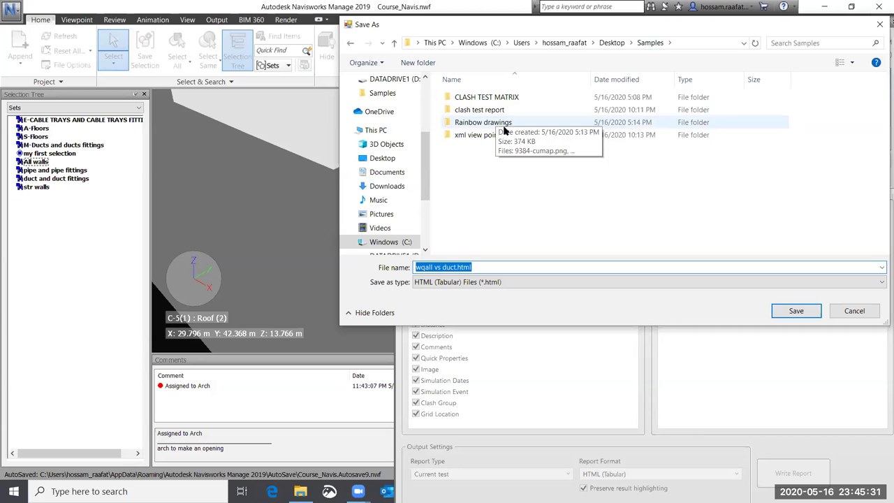
pyautogui.click(486, 112)
pyautogui.doubleClick(487, 112)
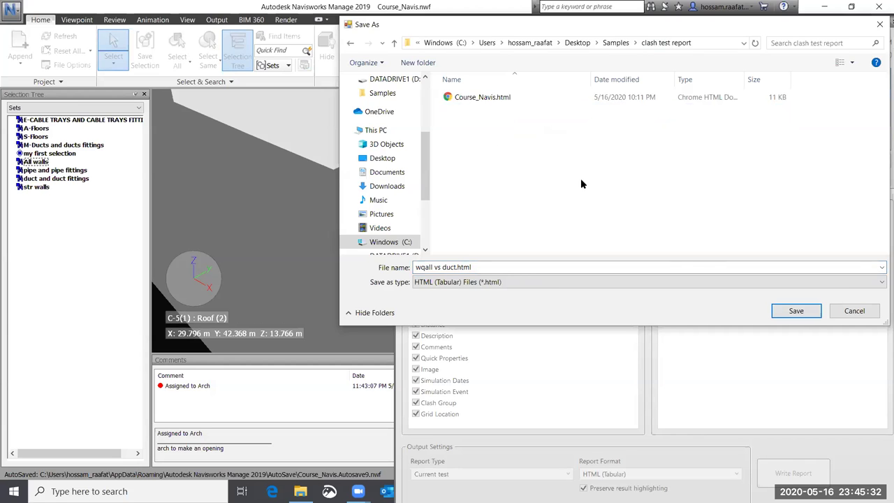
pyautogui.click(800, 311)
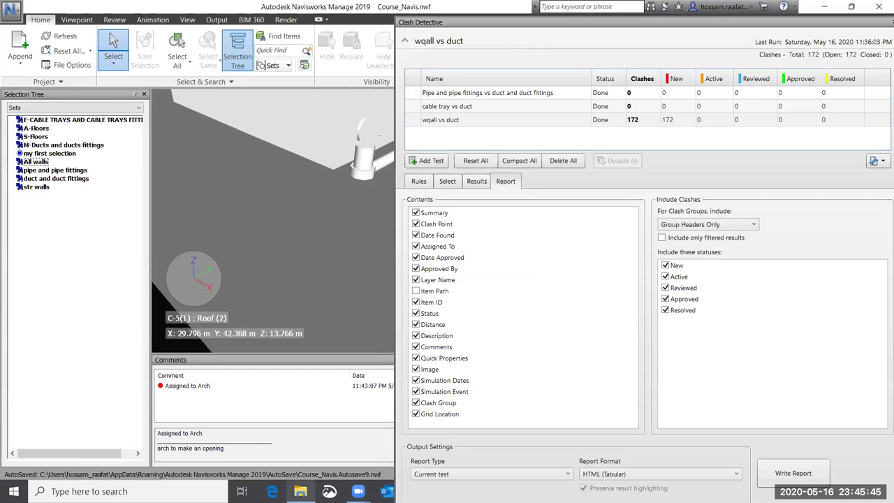
# Switch to File Explorer, browse to Samples > clash test report, and look at Course_Navis.html and the "wqall vs duct_files" images
pyautogui.click(300, 491)
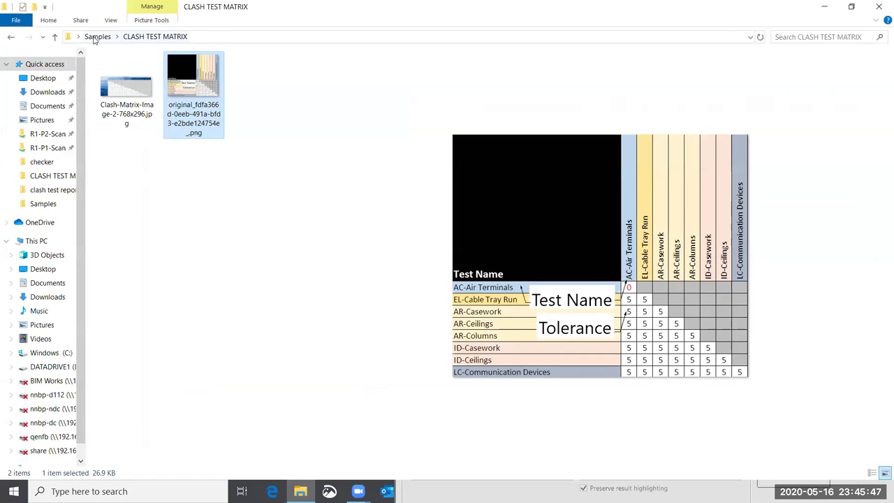
pyautogui.click(101, 36)
pyautogui.doubleClick(153, 85)
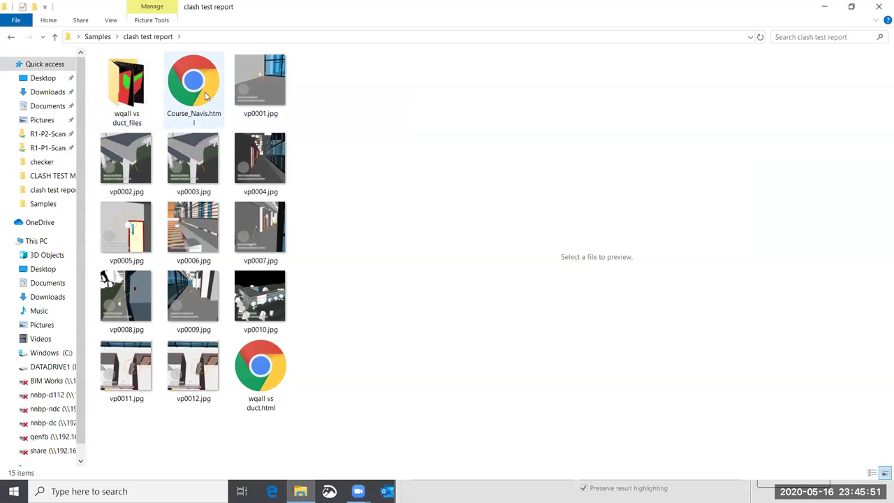
pyautogui.doubleClick(204, 95)
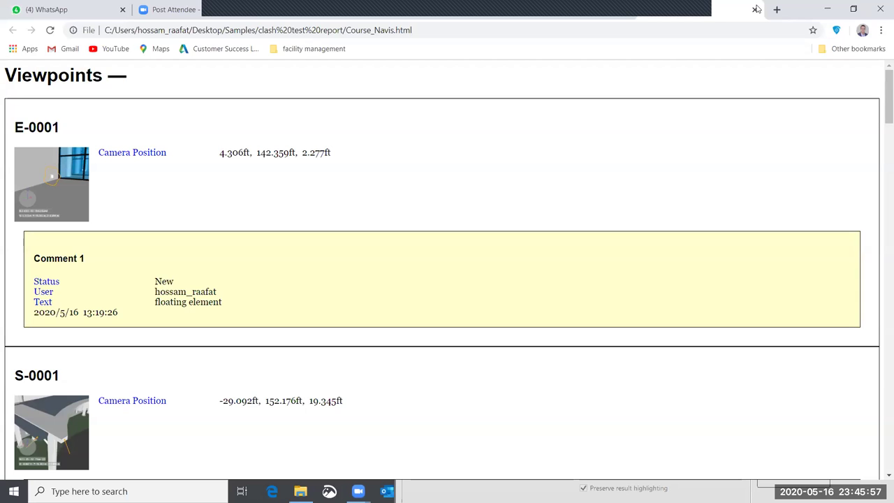
pyautogui.click(827, 9)
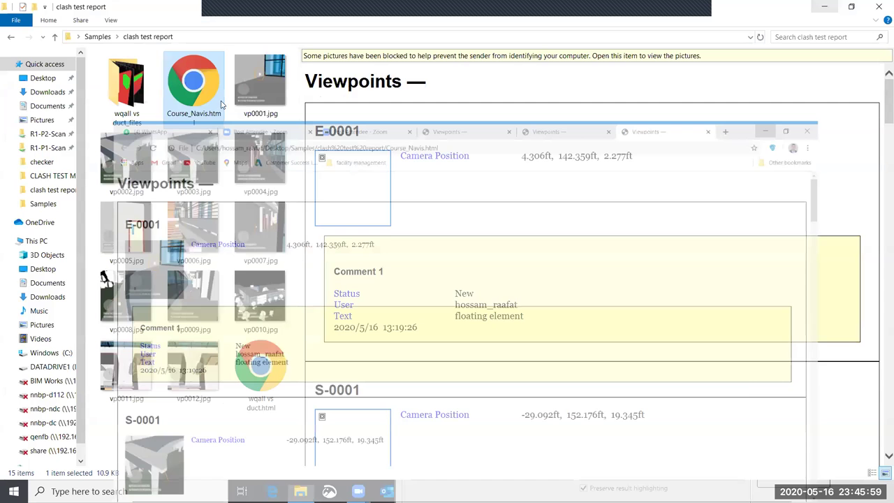
pyautogui.doubleClick(133, 87)
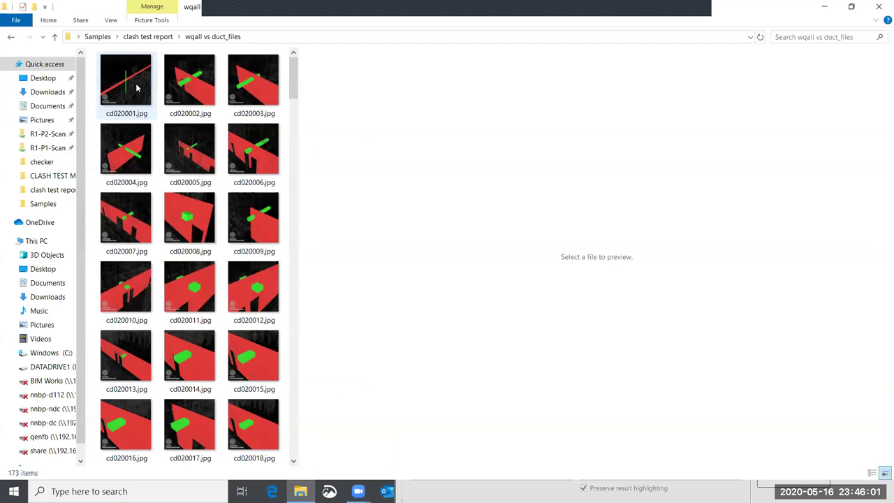
pyautogui.click(10, 40)
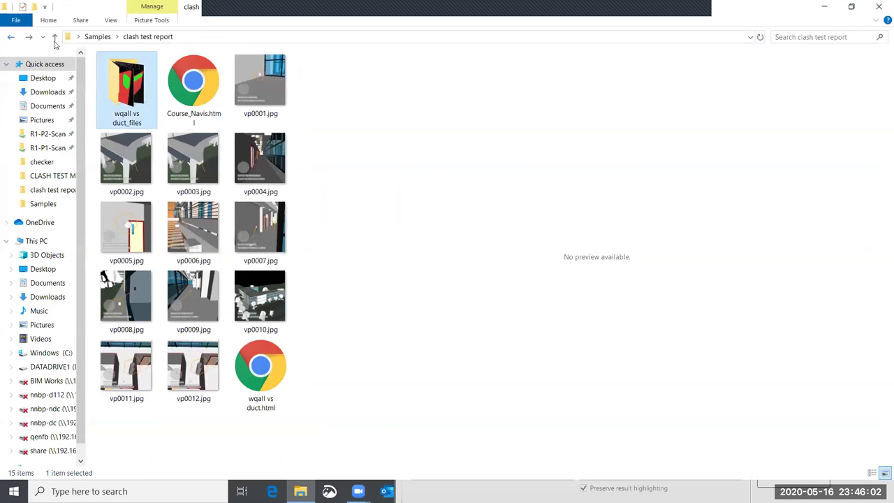
# Open "wqall vs duct.html" in the browser and review the clash rows, assignments and comments
pyautogui.click(257, 384)
pyautogui.doubleClick(257, 384)
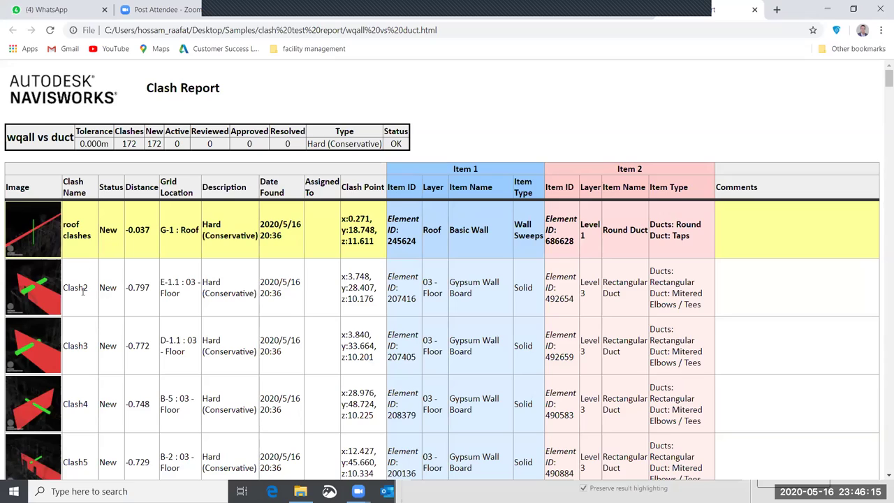
pyautogui.scroll(-3, 82, 292)
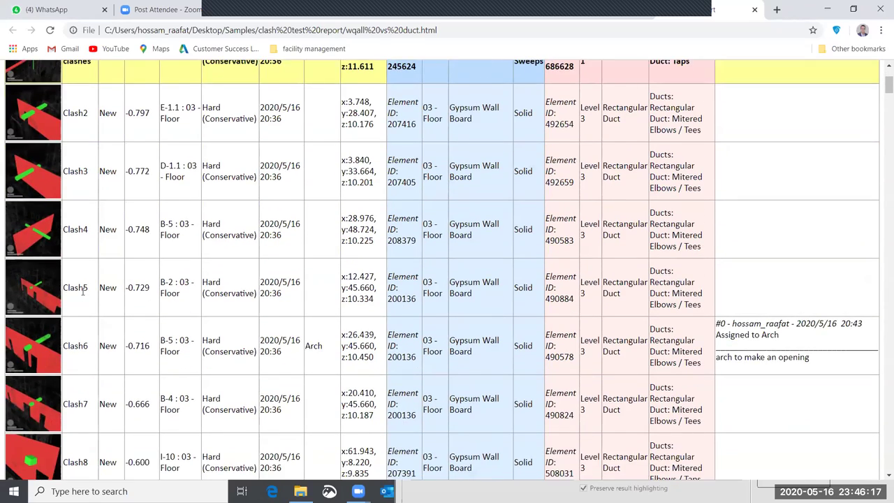
pyautogui.scroll(-15, 82, 292)
pyautogui.scroll(10, 239, 222)
pyautogui.scroll(11, 294, 185)
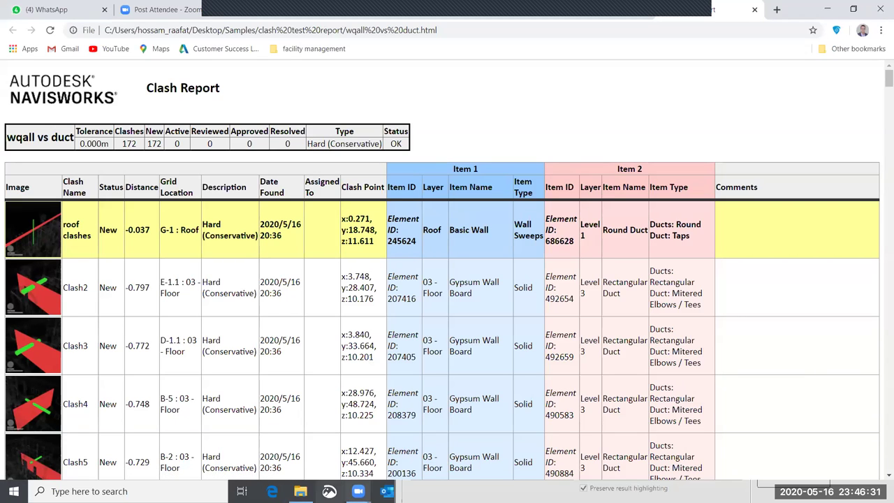
# Return to Navisworks and close the Clash Detective window
pyautogui.click(822, 10)
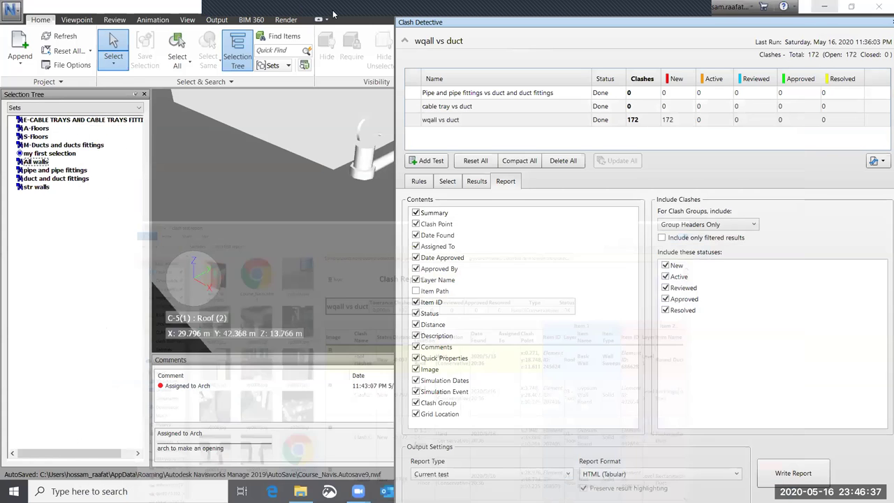
pyautogui.moveTo(489, 22); pyautogui.dragTo(554, 137)
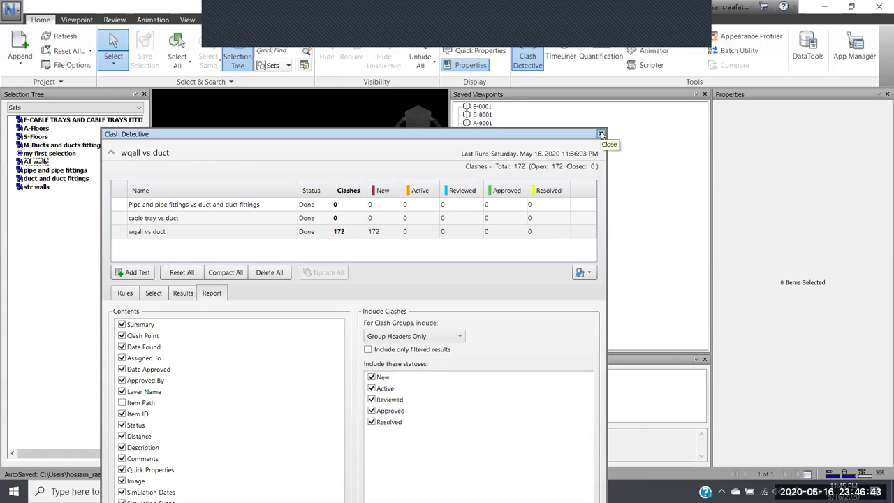
pyautogui.click(601, 134)
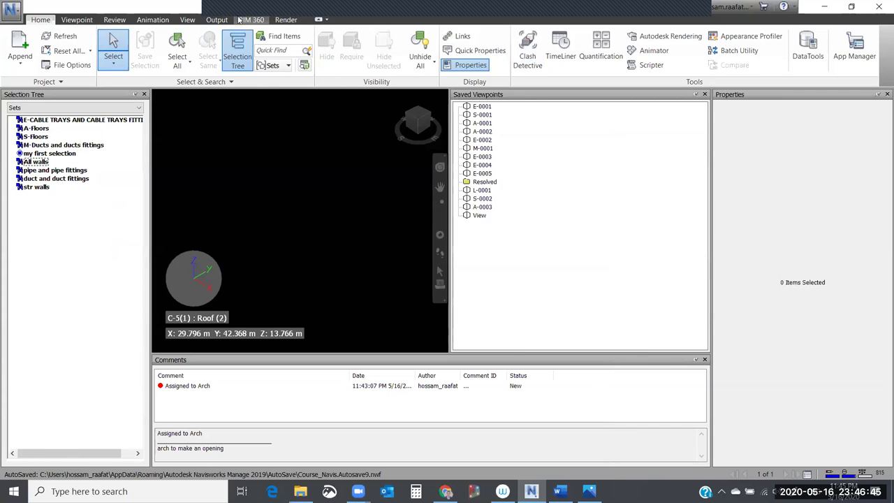
# Show the available output and export commands and view the building from above
pyautogui.click(217, 20)
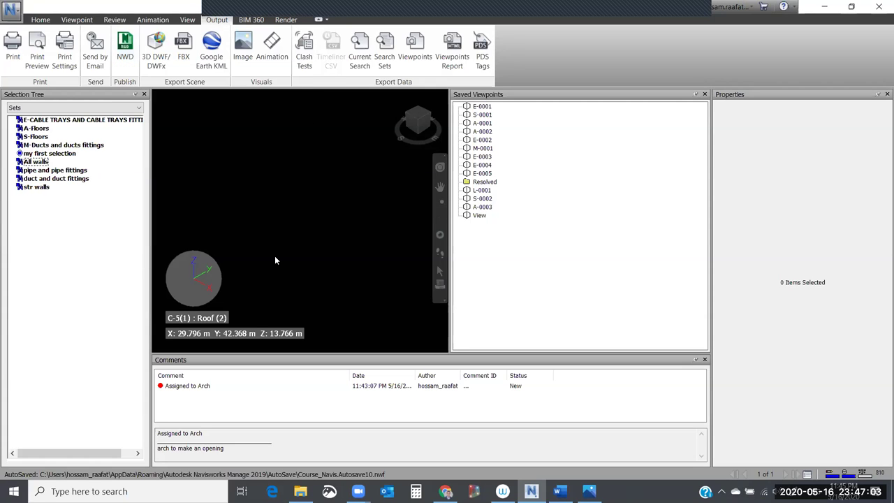
pyautogui.scroll(1, 274, 256)
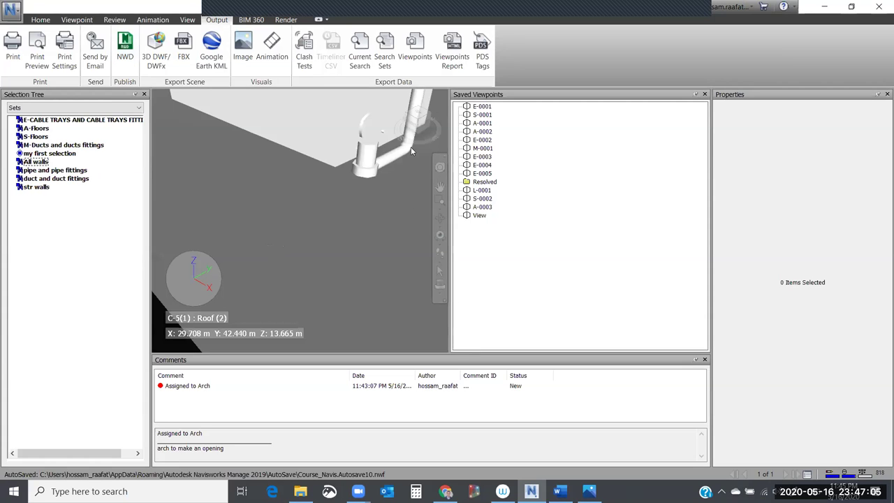
pyautogui.scroll(-3, 330, 182)
pyautogui.scroll(-5, 329, 182)
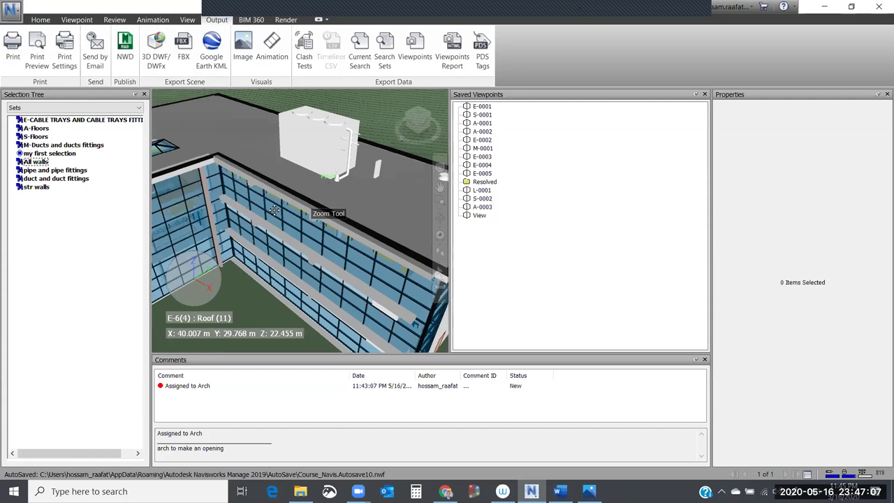
pyautogui.keyDown('shift'); pyautogui.moveTo(321, 210); pyautogui.dragTo(160, 322, button='middle'); pyautogui.keyUp('shift')
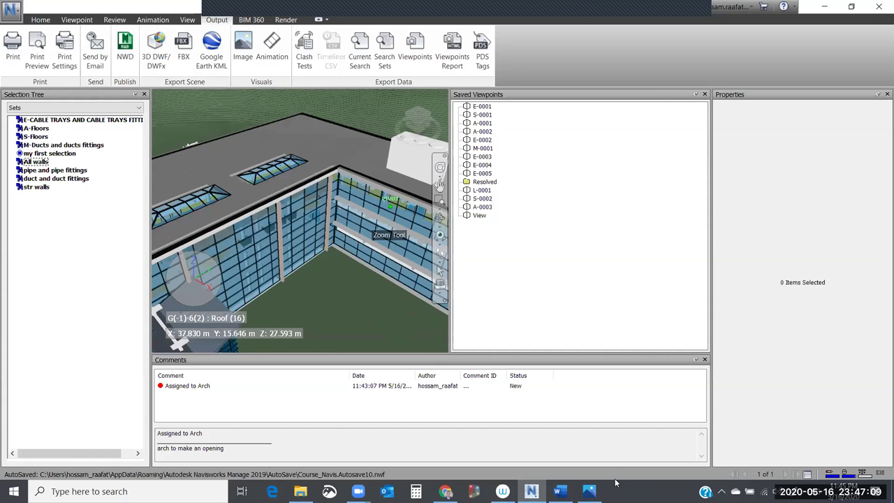
# Switch to Word, read the course outline through to its last topic, and return to Navisworks
pyautogui.click(558, 491)
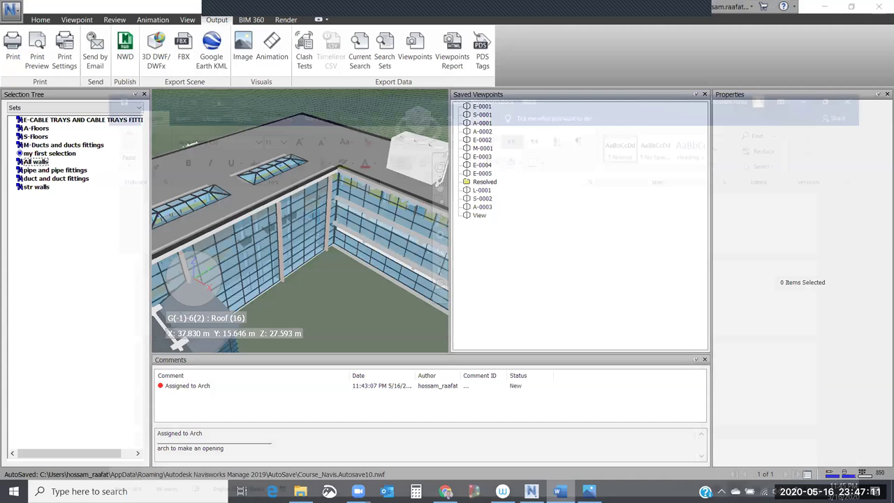
pyautogui.scroll(-6, 277, 234)
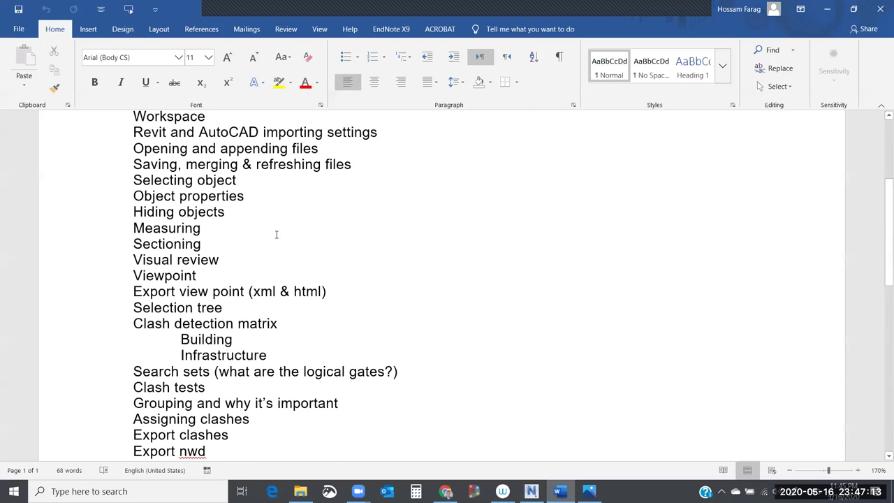
pyautogui.scroll(-2, 277, 235)
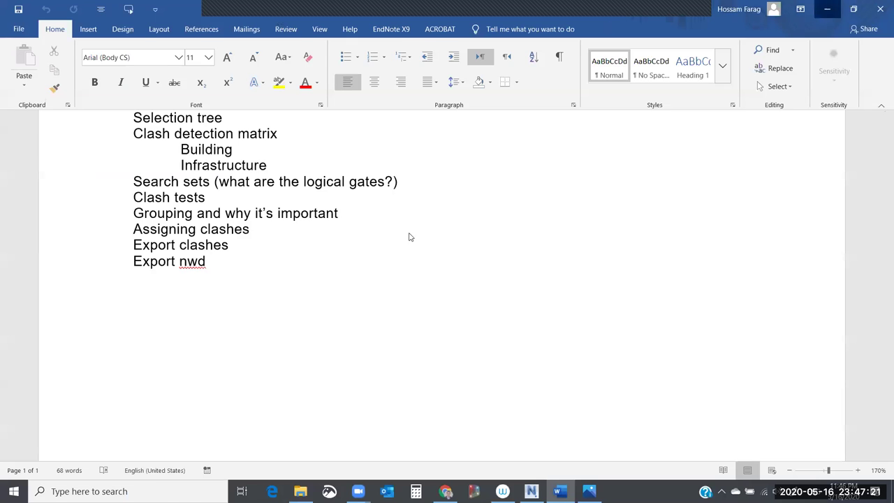
pyautogui.hotkey('alt', 'Tab')
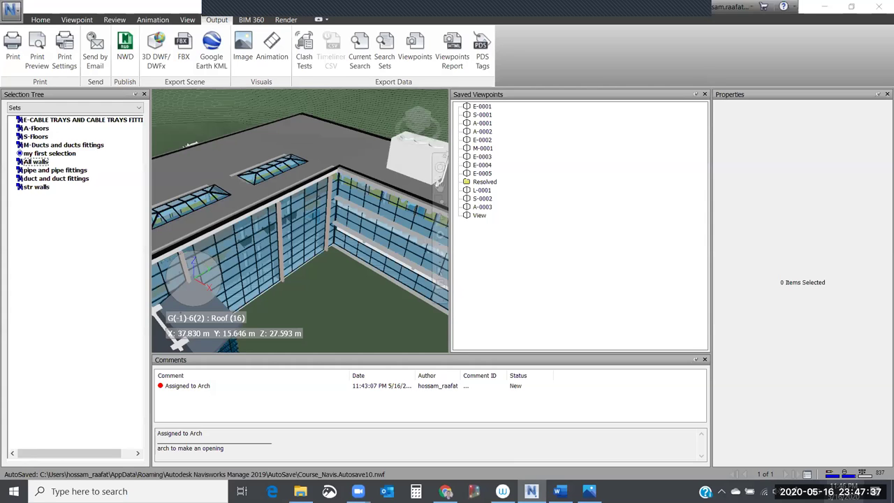
pyautogui.moveTo(531, 492)
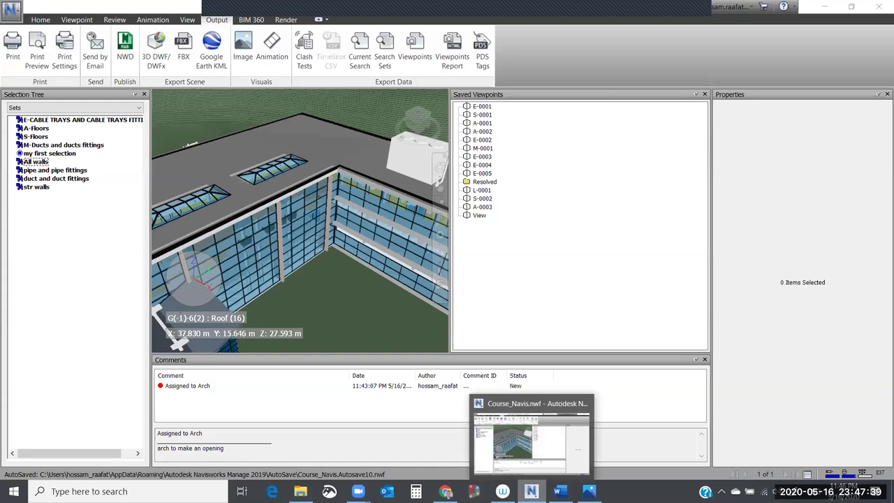
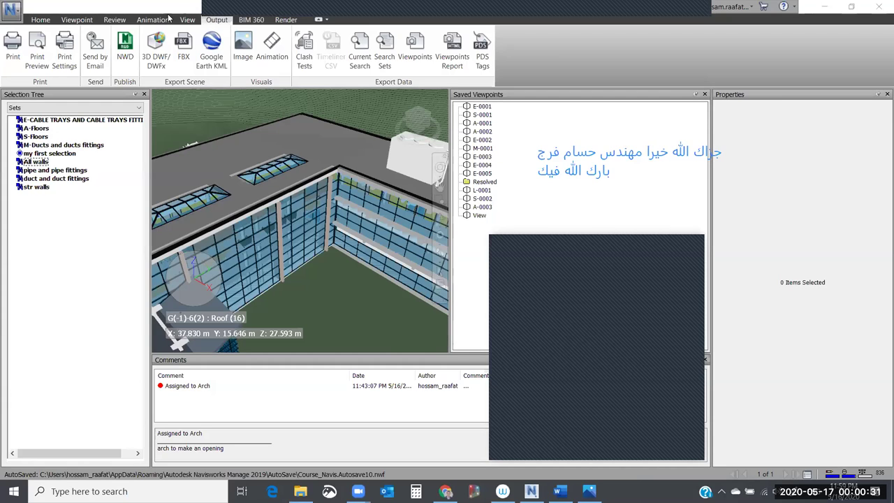
# Reopen Clash Detective and show the options for importing and exporting clash tests
pyautogui.click(44, 21)
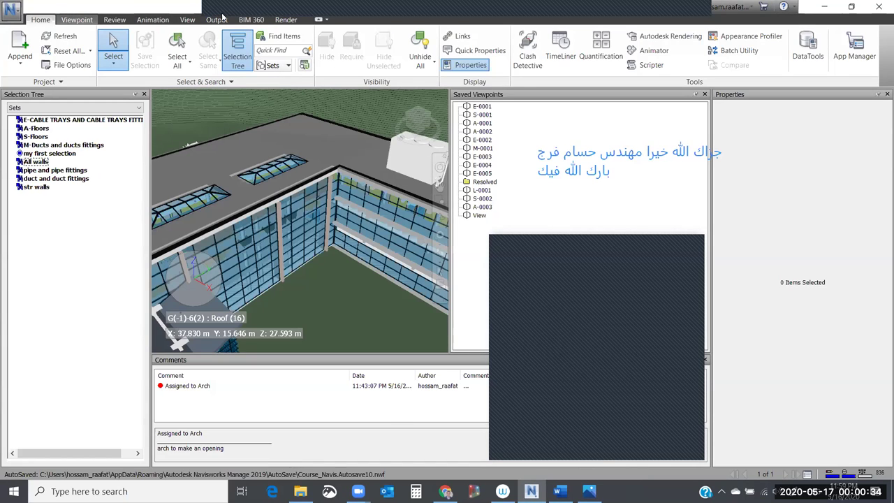
pyautogui.click(529, 60)
pyautogui.moveTo(386, 133); pyautogui.dragTo(285, 107)
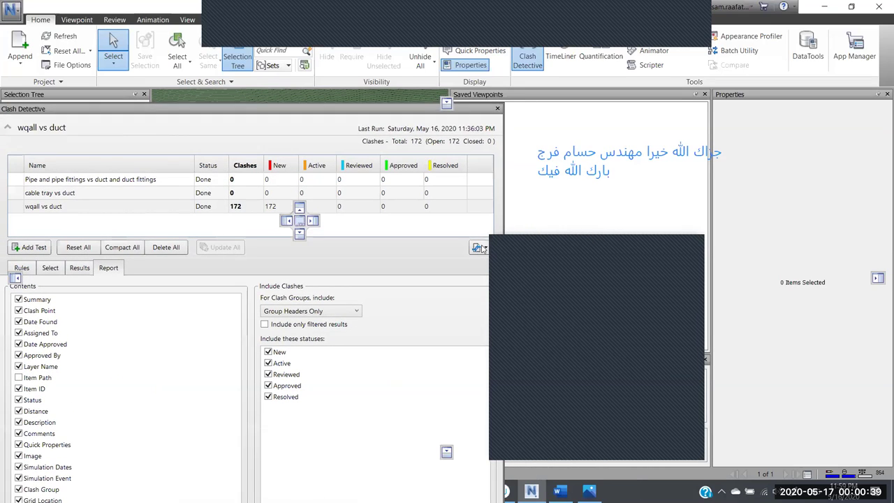
pyautogui.click(482, 248)
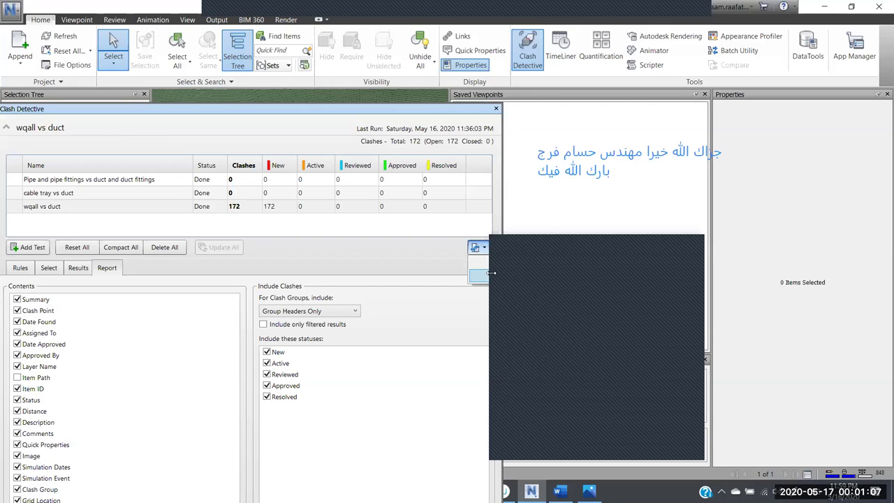
# Review the wall versus duct test's results and the sets chosen for Selection A and Selection B
pyautogui.click(51, 270)
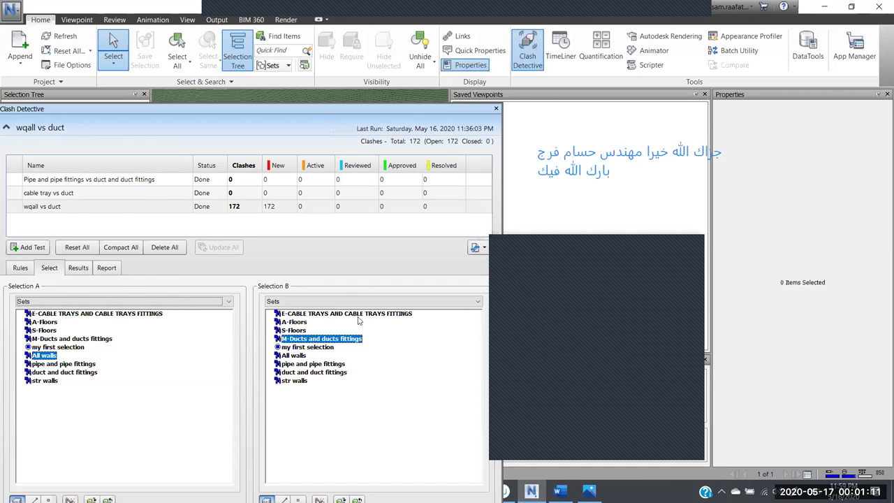
pyautogui.doubleClick(174, 108)
pyautogui.click(106, 207)
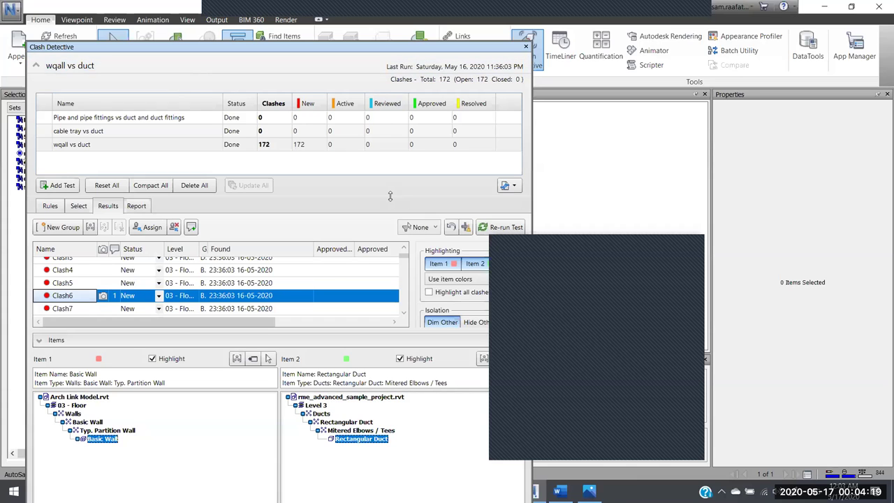
pyautogui.click(78, 205)
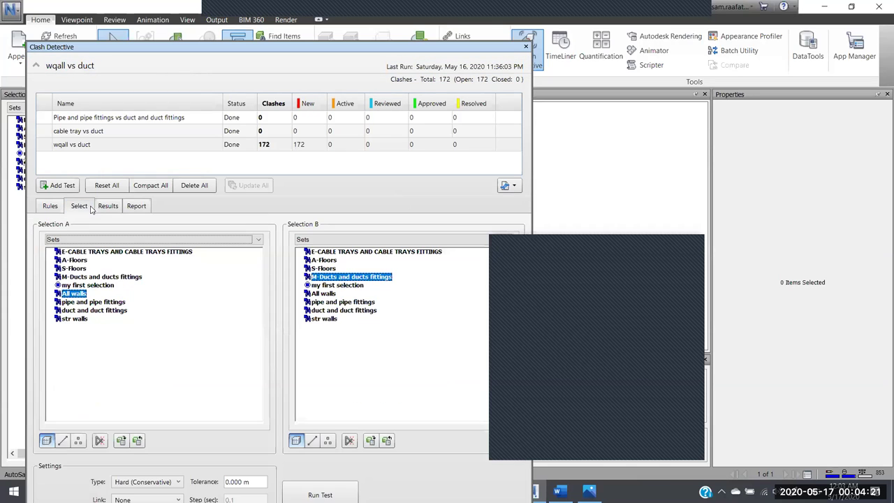